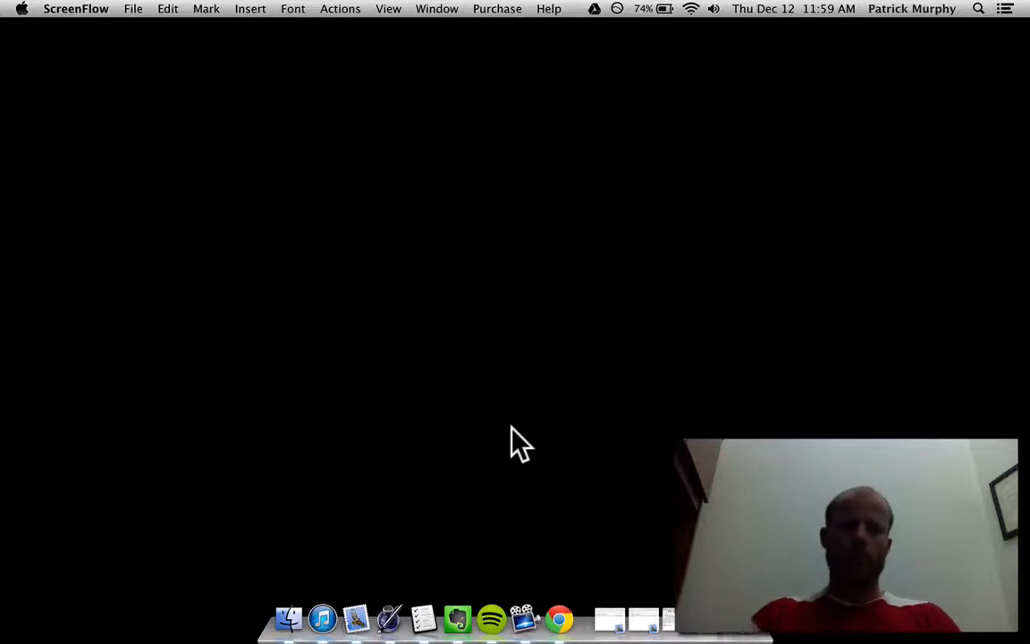
- Switch to Chrome, check the uploaded ProPresenter archives in My Drive, dismiss the upload notice, and return to the Renewed Vision site
{"action": "left_click", "coordinate": [560, 619]}
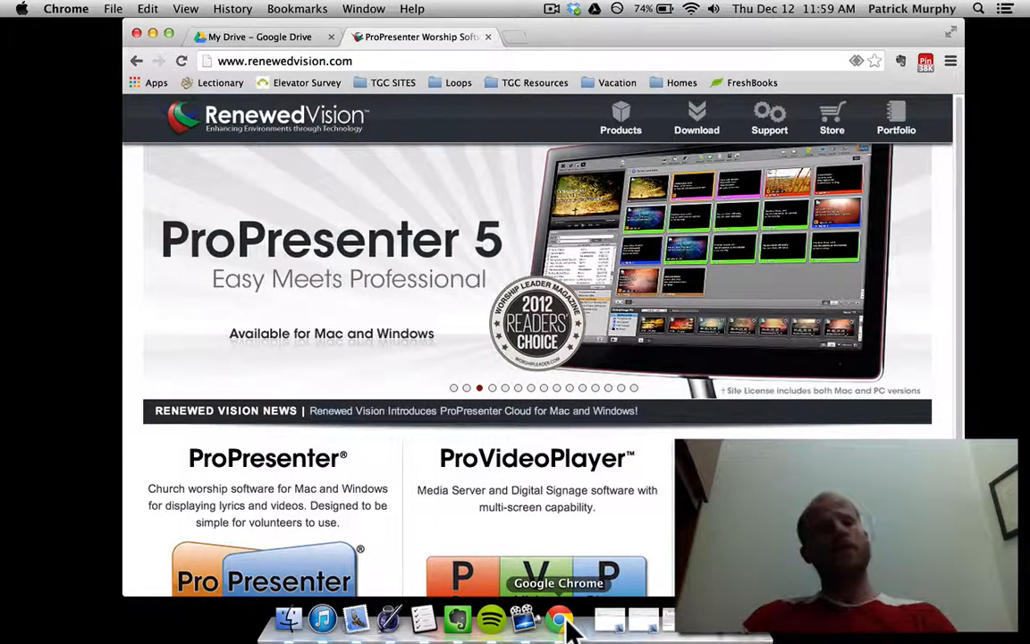
{"action": "left_click", "coordinate": [295, 39]}
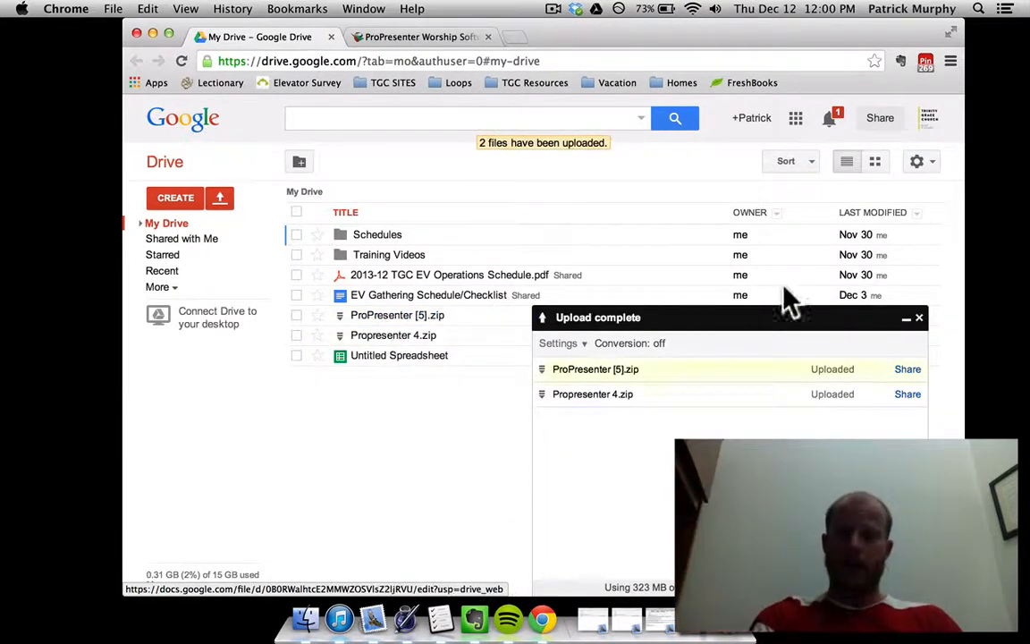
{"action": "left_click", "coordinate": [919, 320]}
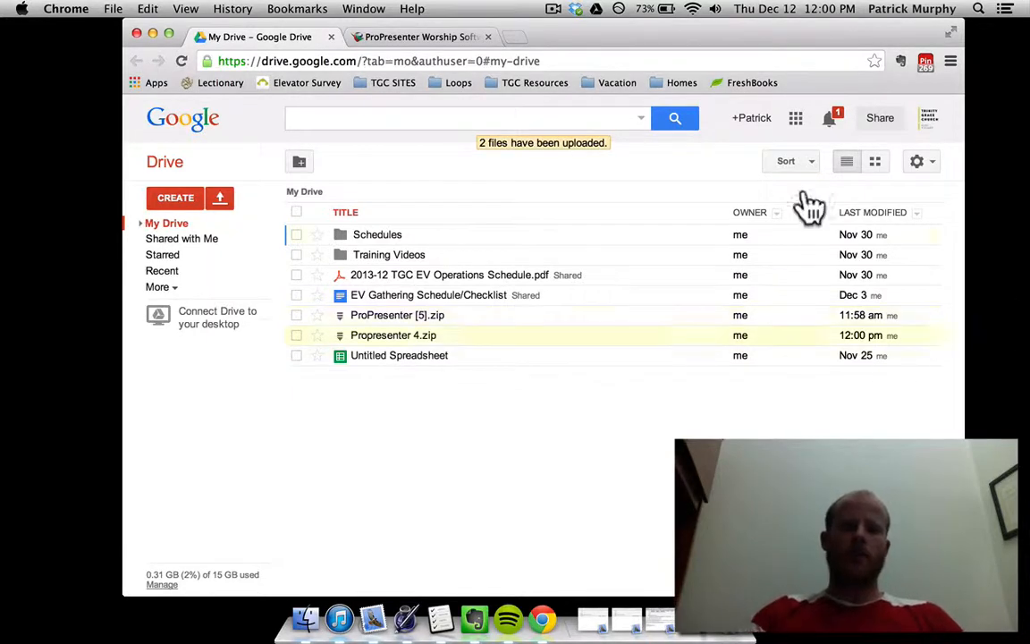
{"action": "left_click", "coordinate": [407, 37]}
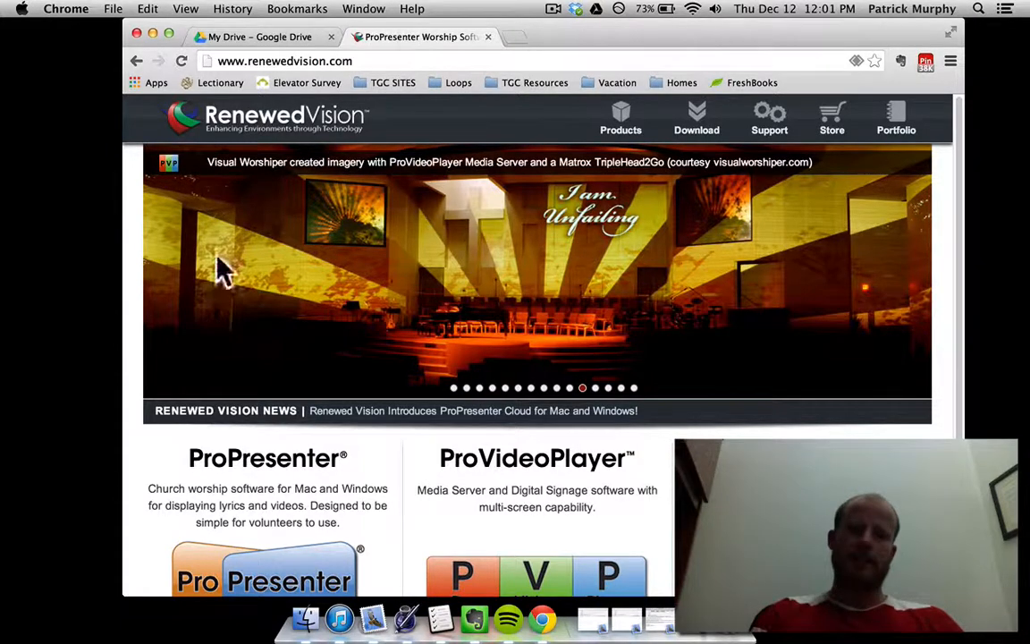
- Switch to Finder, preview the ProPresenter 5 Registration file in the ProPresenter [5] folder, and select the installer disk image there
{"action": "left_click", "coordinate": [305, 618]}
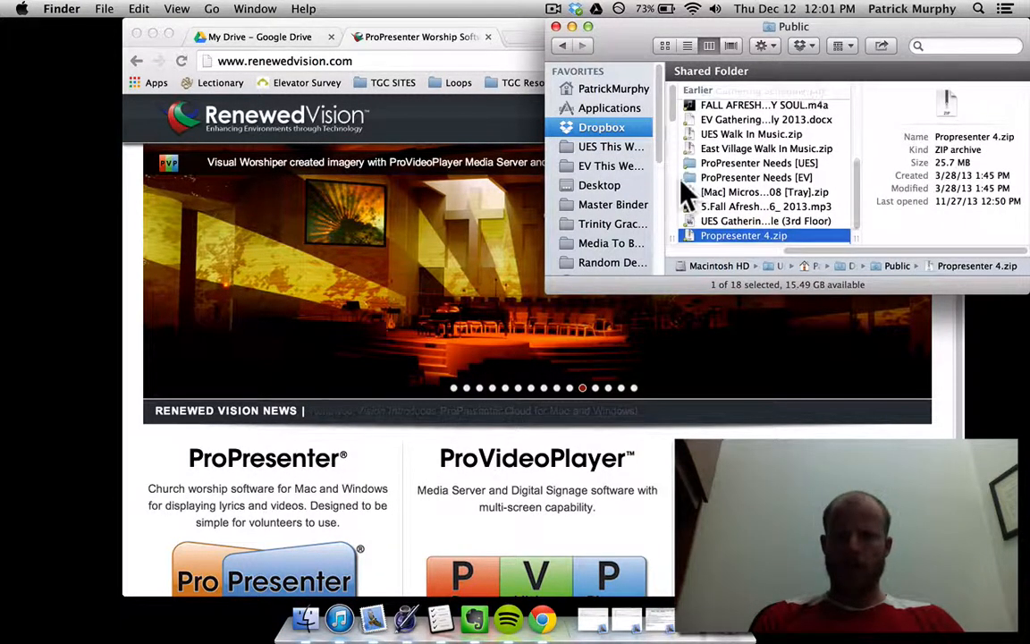
{"action": "scroll", "coordinate": [715, 202], "scroll_direction": "up", "scroll_amount": 5}
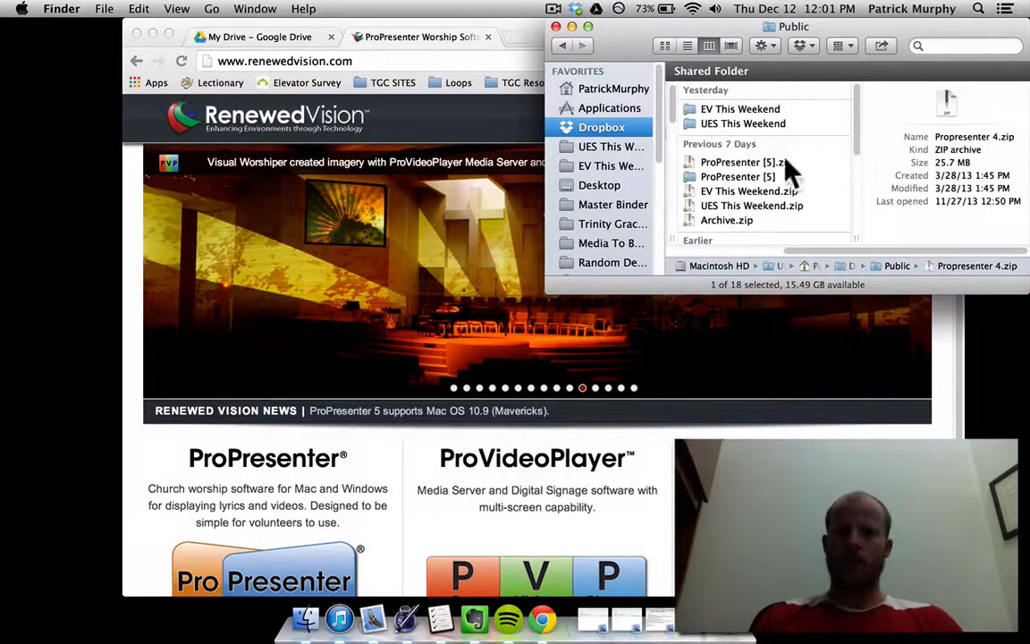
{"action": "left_click", "coordinate": [732, 178]}
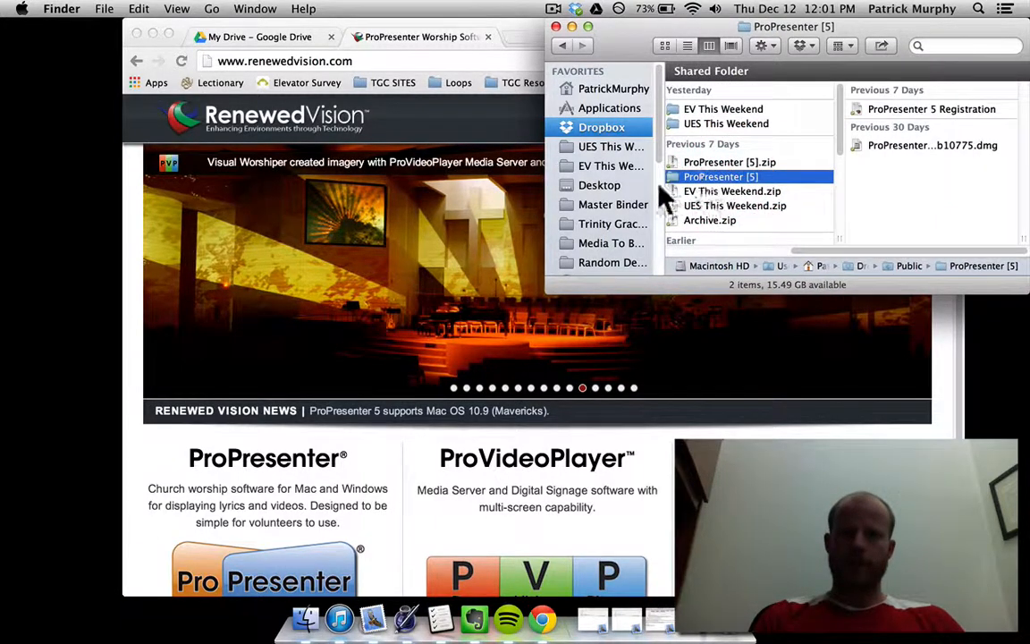
{"action": "left_click", "coordinate": [881, 111]}
{"action": "key", "text": "space"}
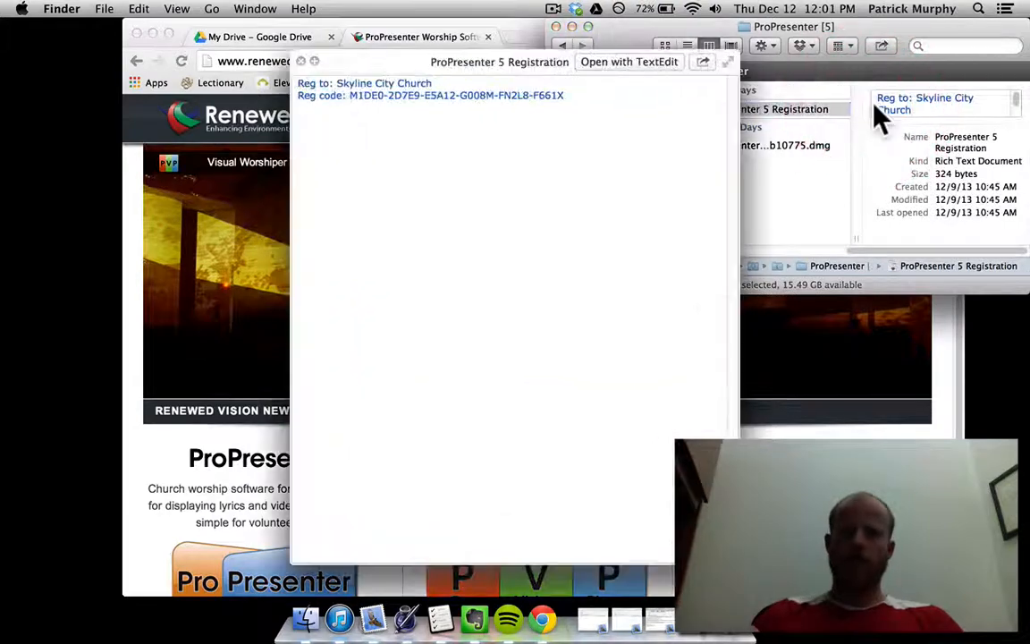
{"action": "key", "text": "space"}
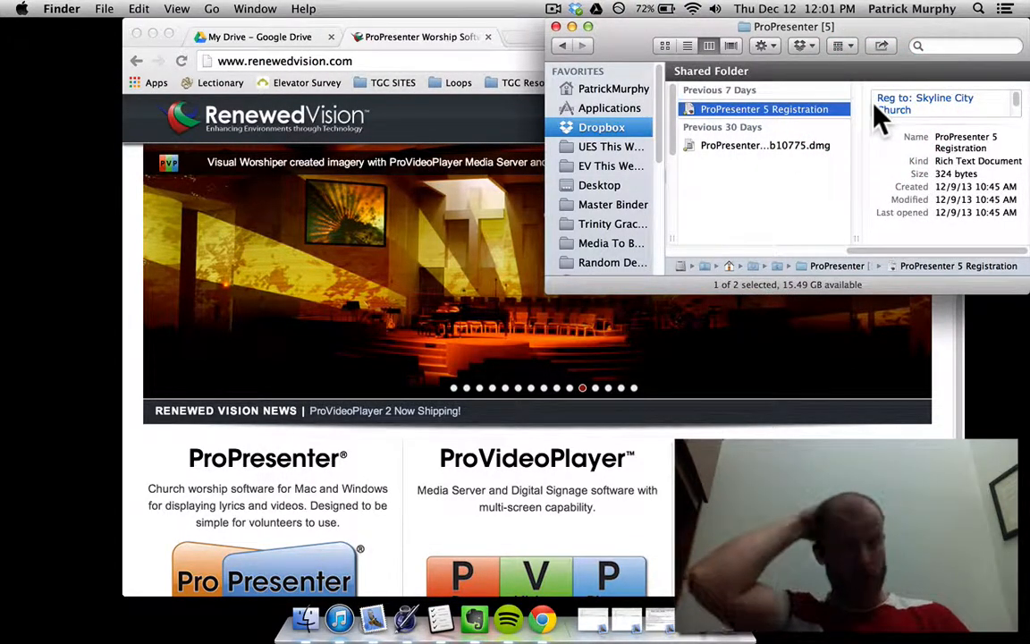
{"action": "left_click", "coordinate": [752, 146]}
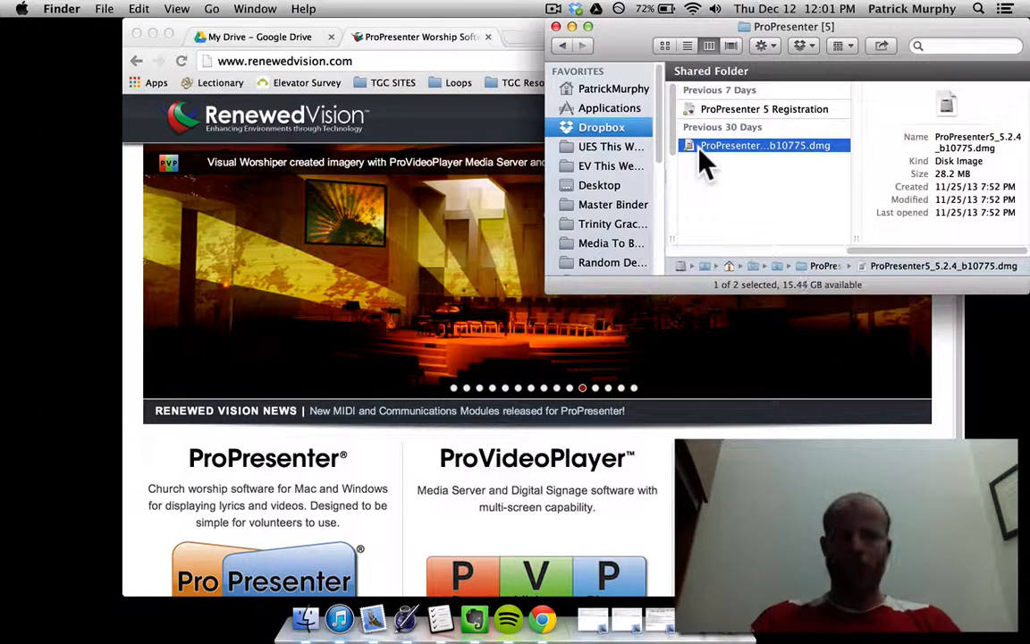
- Hide the Chrome window so that only the Finder window remains on the desktop
{"action": "left_click", "coordinate": [367, 268]}
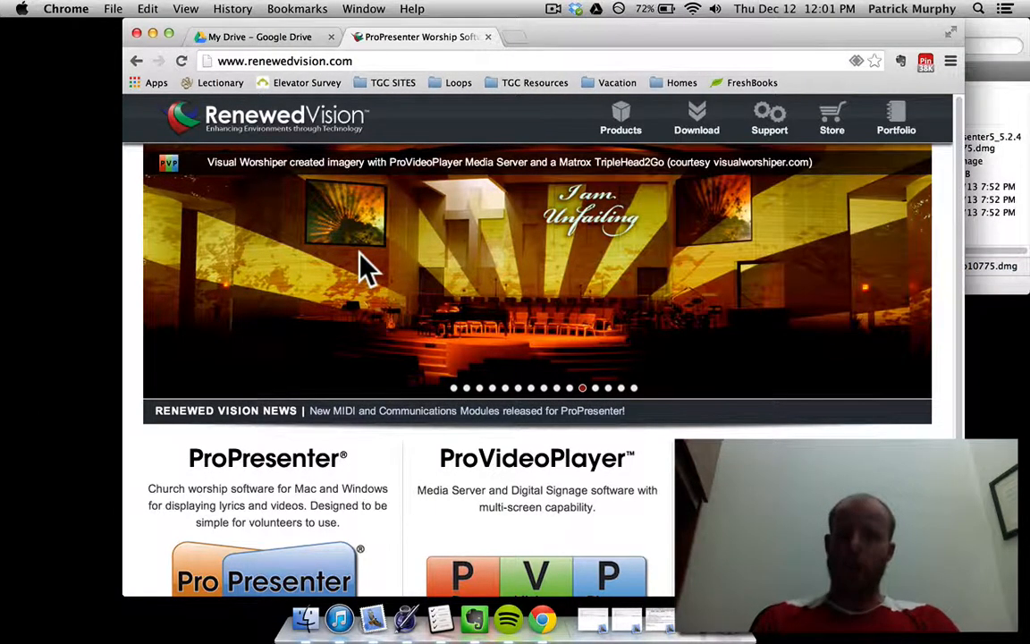
{"action": "key", "text": "super+h"}
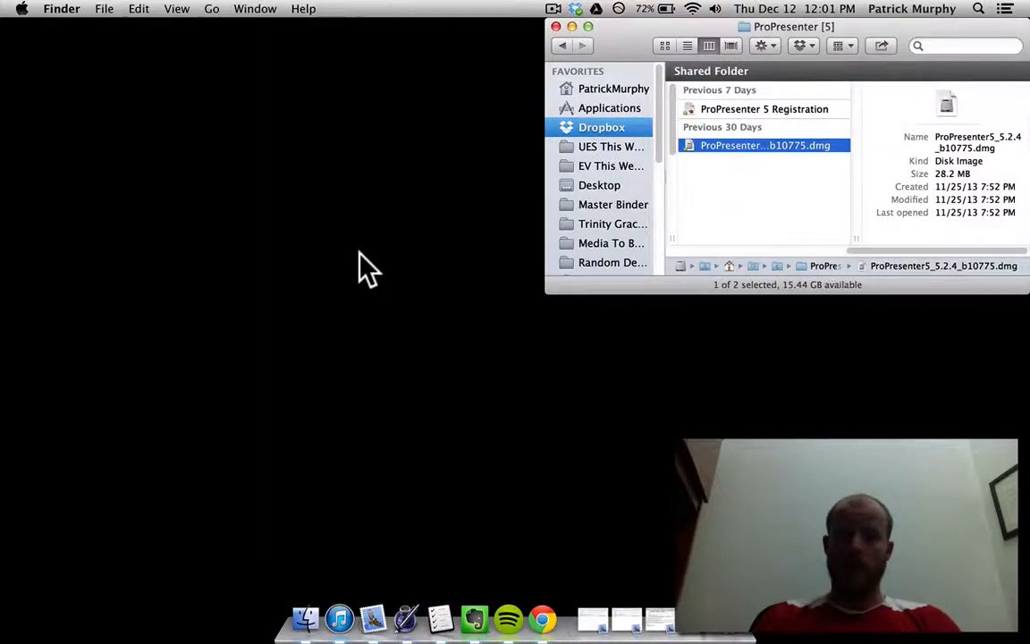
{"action": "key", "text": "super+h"}
{"action": "key", "text": "super+h"}
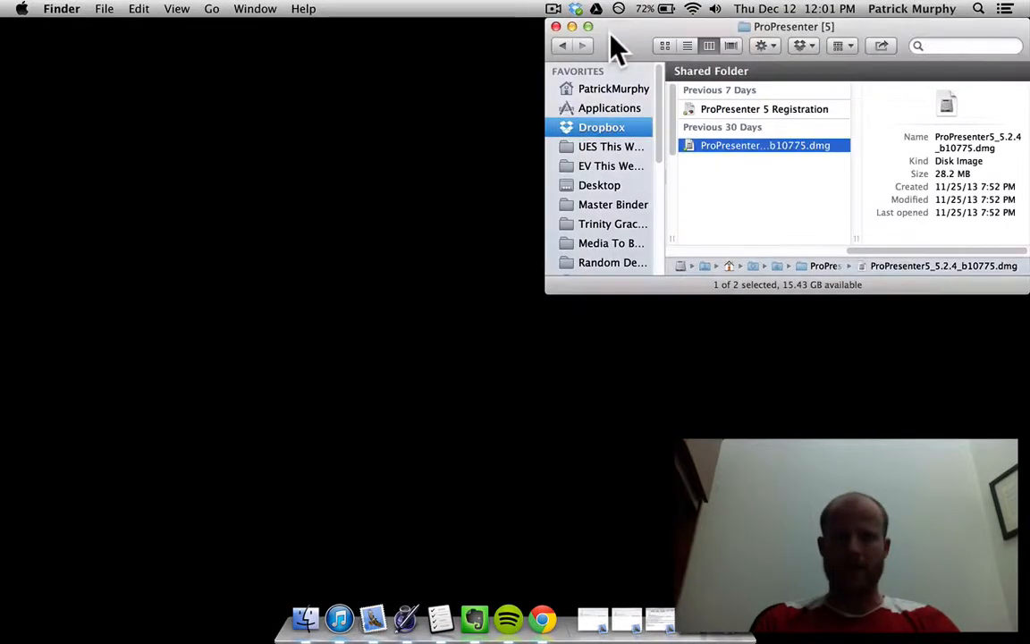
{"action": "key", "text": "super+m"}
{"action": "key", "text": "F4"}
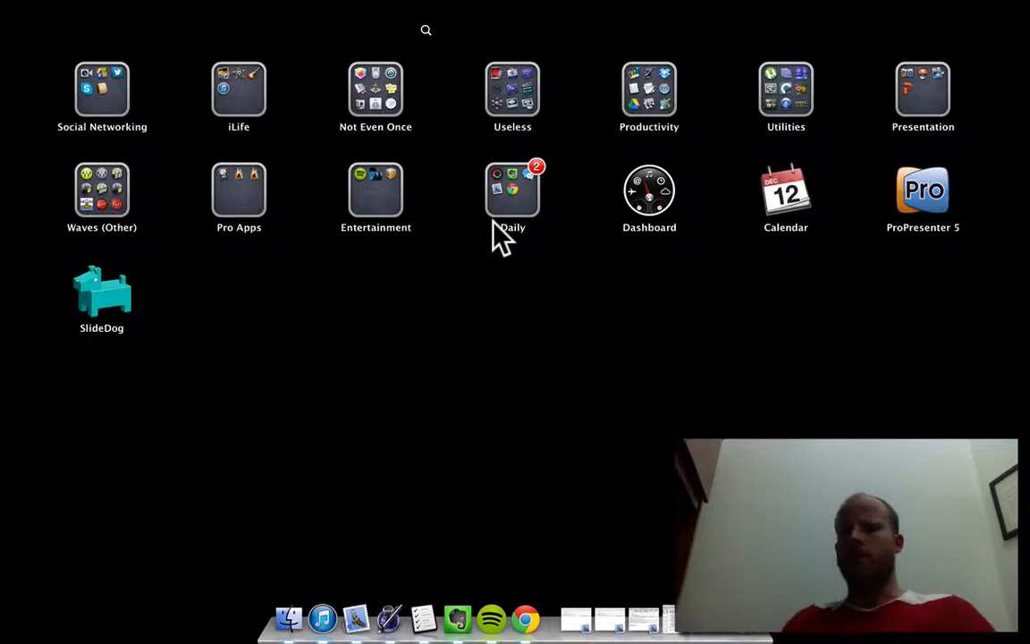
{"action": "left_click", "coordinate": [407, 398]}
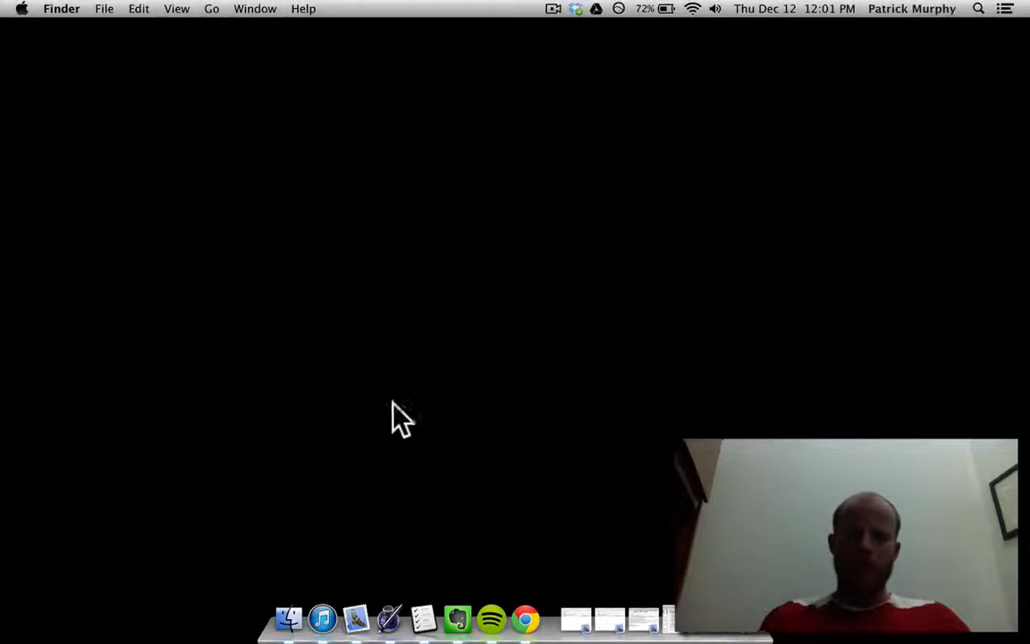
{"action": "left_click", "coordinate": [288, 617]}
{"action": "key", "text": "ctrl+Left"}
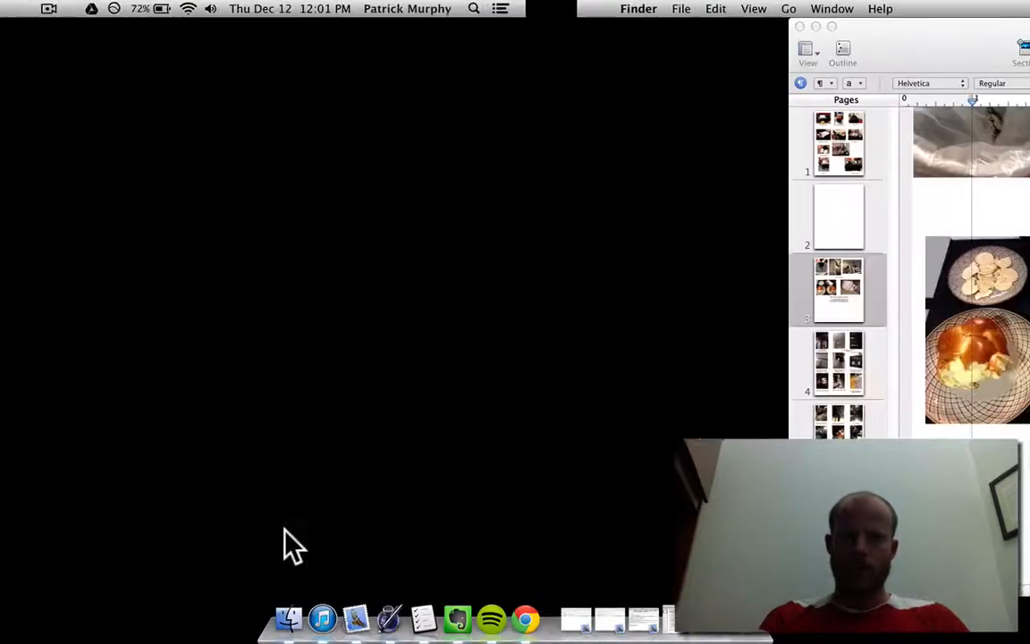
{"action": "key", "text": "ctrl+Right"}
{"action": "key", "text": "ctrl+Left"}
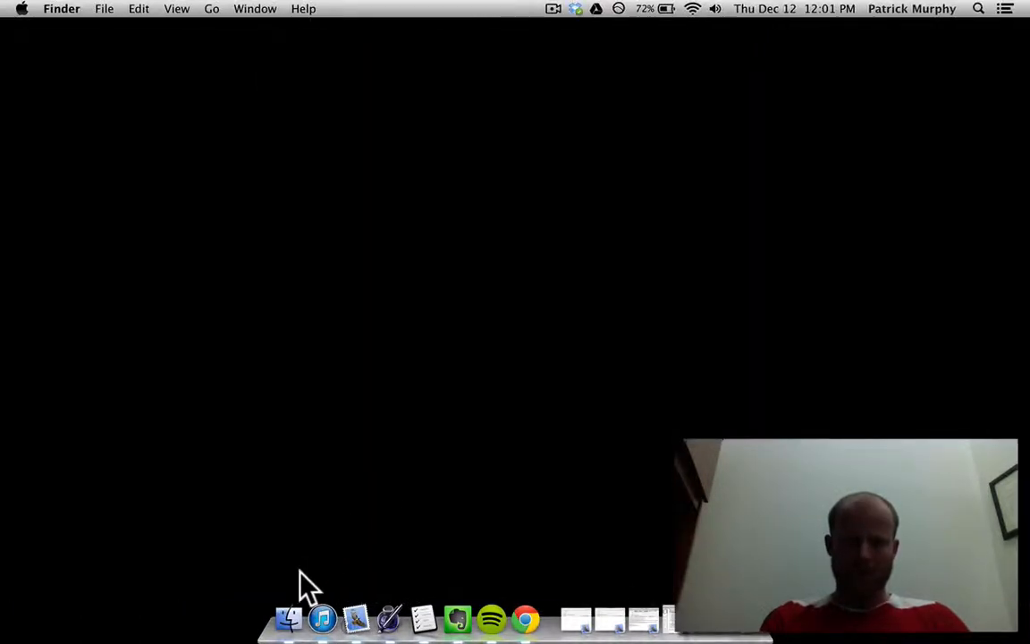
{"action": "left_click", "coordinate": [712, 633]}
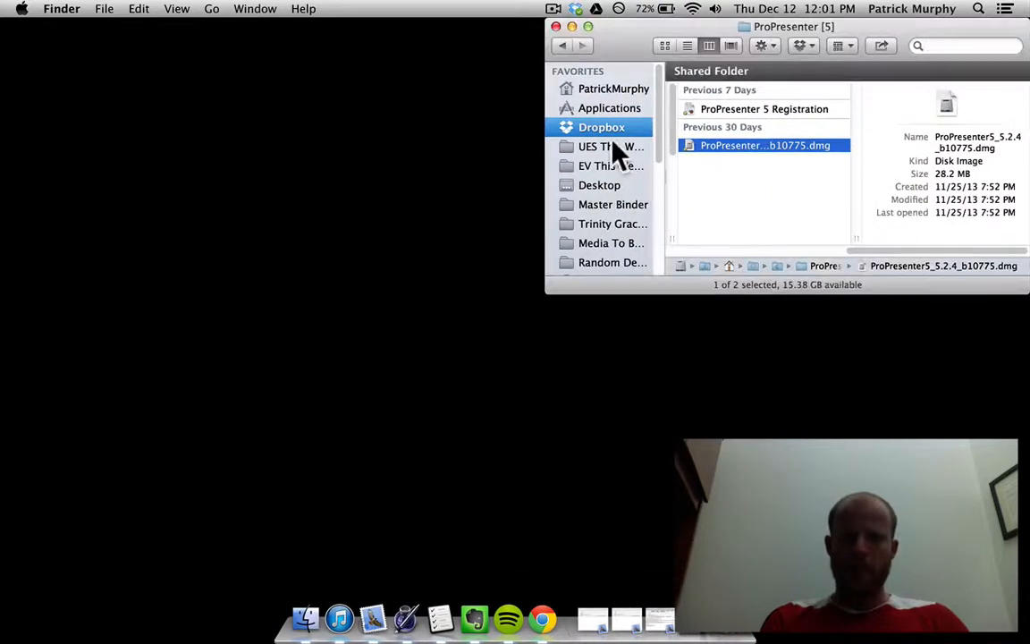
- Launch ProPresenter 5 from the Applications folder and postpone the offered software update
{"action": "left_click", "coordinate": [594, 108]}
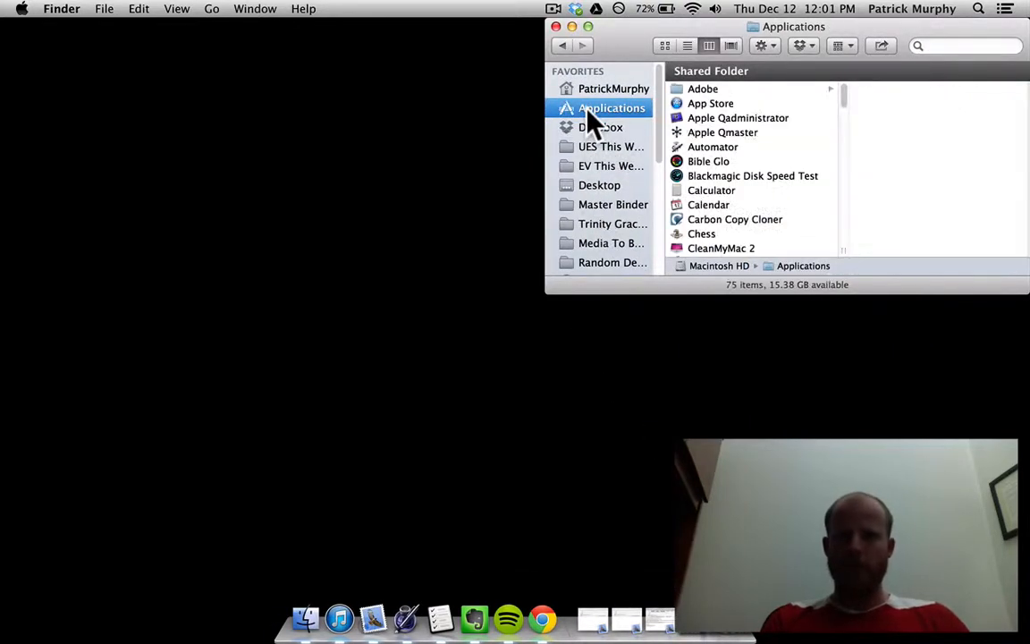
{"action": "scroll", "coordinate": [751, 183], "scroll_direction": "down", "scroll_amount": 10}
{"action": "scroll", "coordinate": [751, 183], "scroll_direction": "down", "scroll_amount": 10}
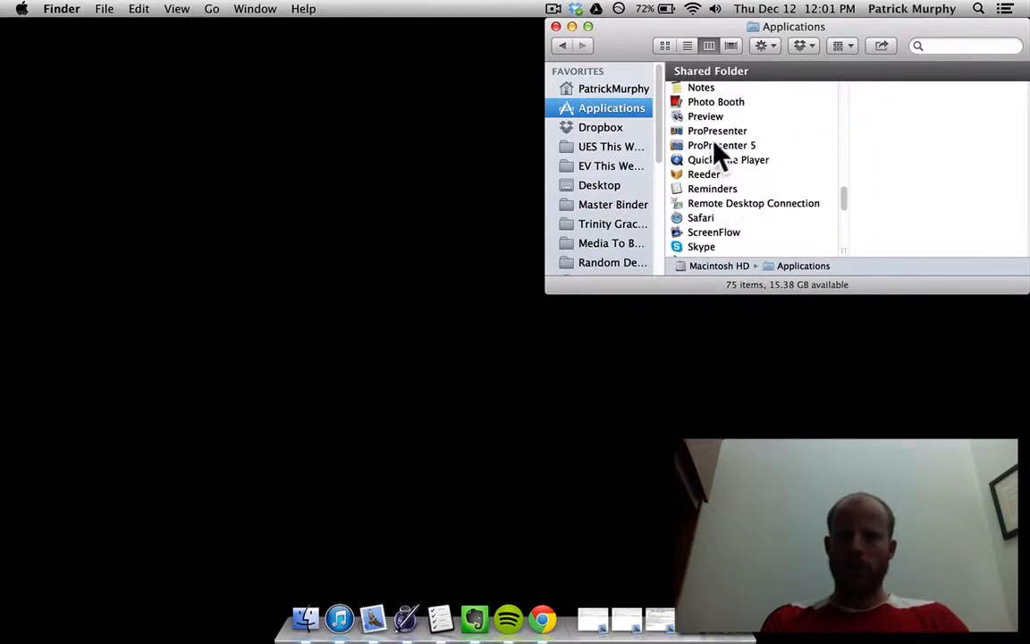
{"action": "double_click", "coordinate": [718, 148]}
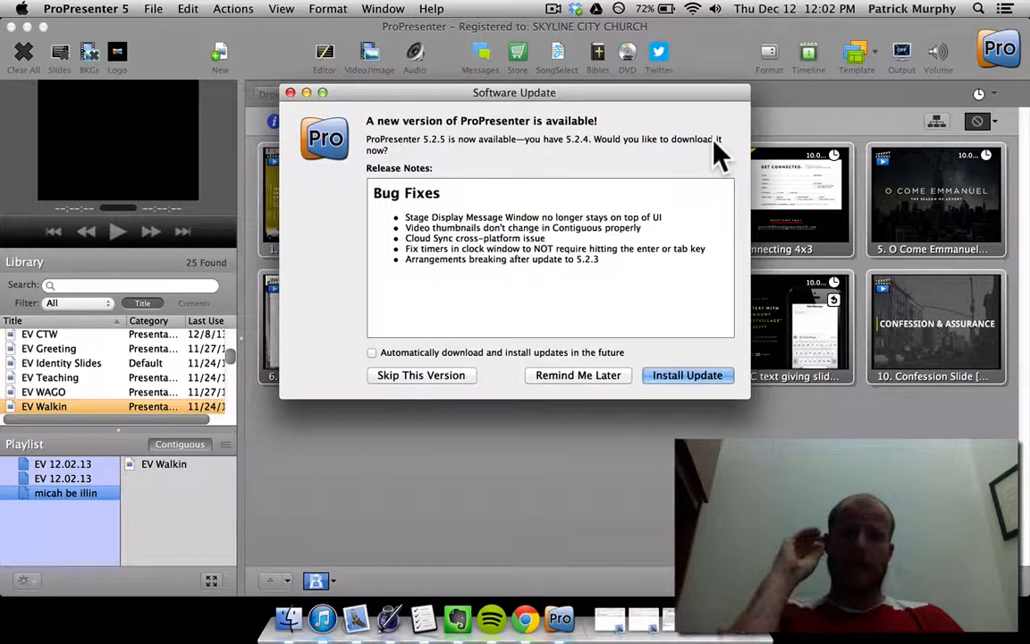
{"action": "left_click", "coordinate": [601, 374]}
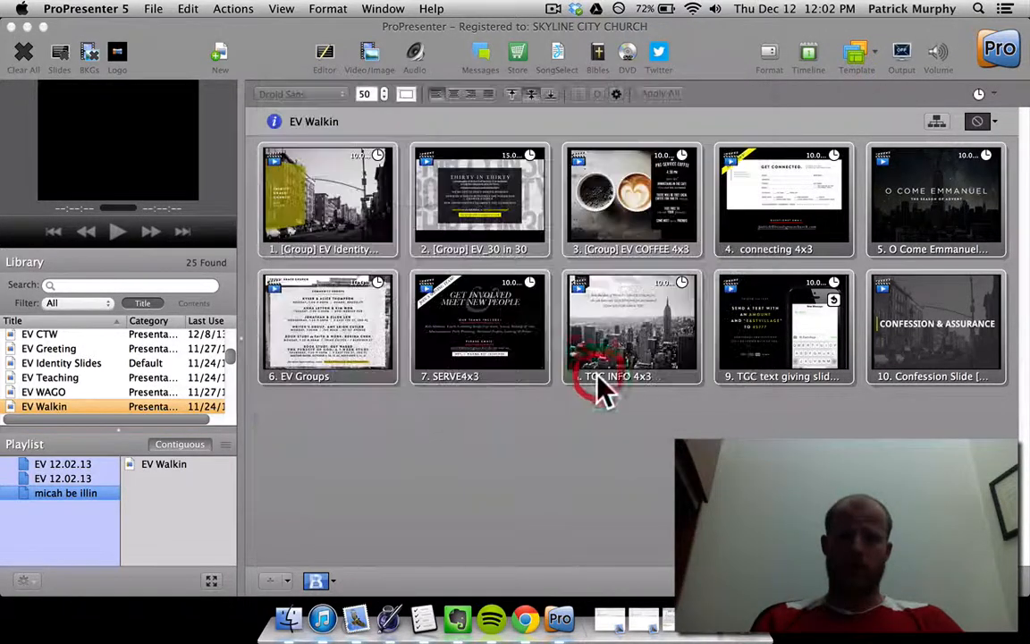
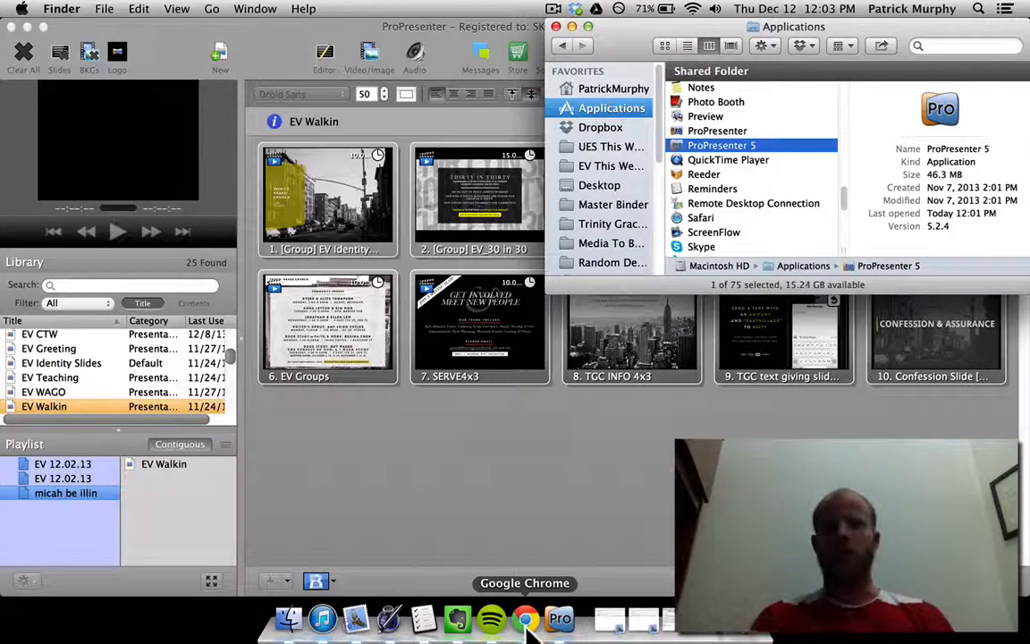
- Examine the UES Slides and EV Slides folders in Dropbox's ProPresenter folder, select EV 12.08.13.pro5plx, and return to ProPresenter 5
{"action": "left_click", "coordinate": [605, 128]}
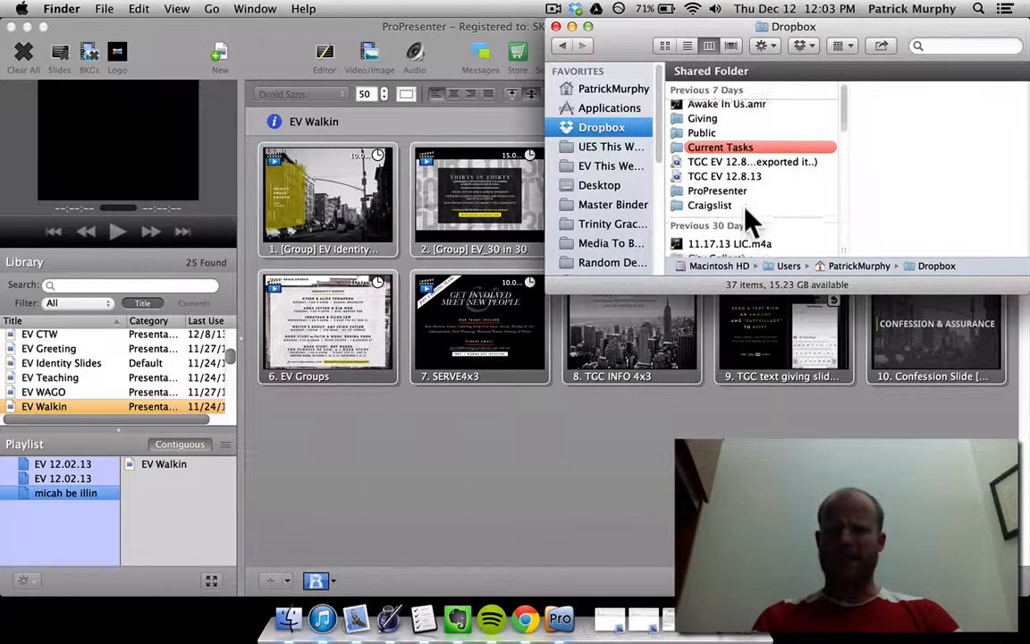
{"action": "scroll", "coordinate": [748, 219], "scroll_direction": "down", "scroll_amount": 3}
{"action": "left_click", "coordinate": [707, 125]}
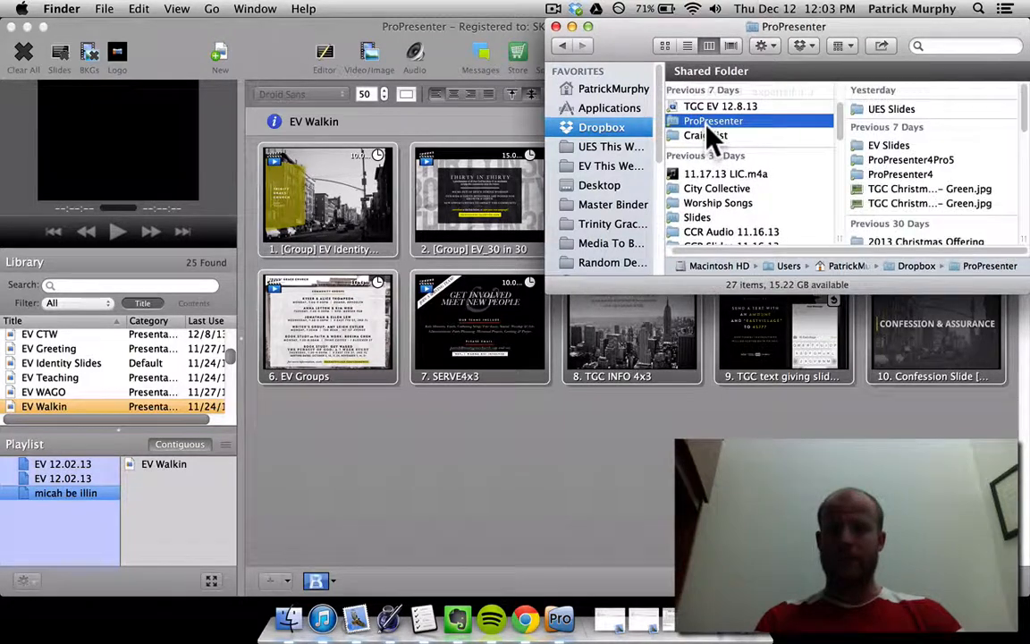
{"action": "left_click", "coordinate": [873, 111]}
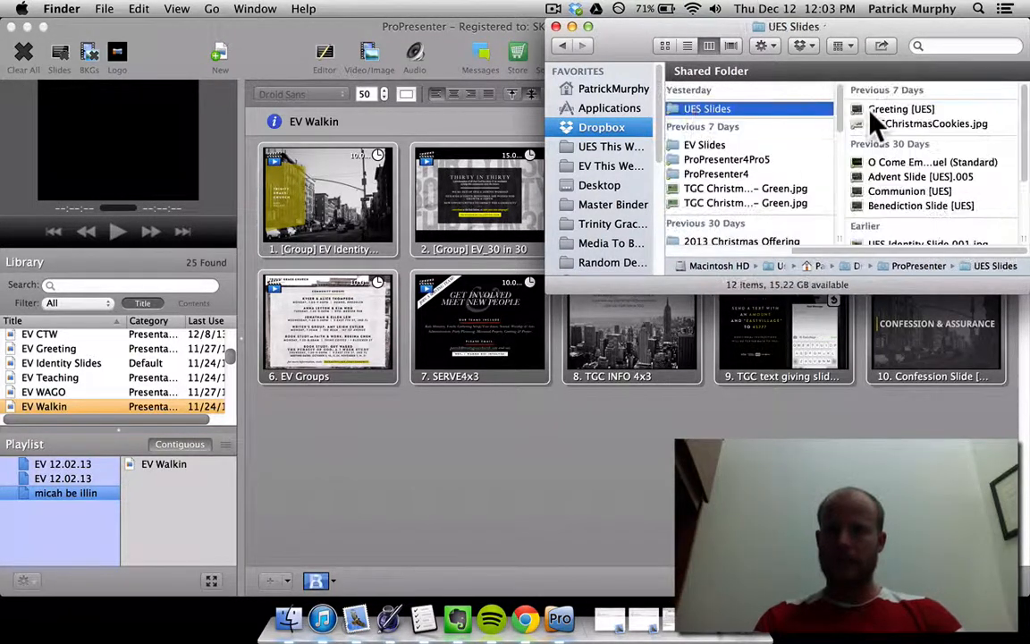
{"action": "scroll", "coordinate": [890, 219], "scroll_direction": "down", "scroll_amount": 5}
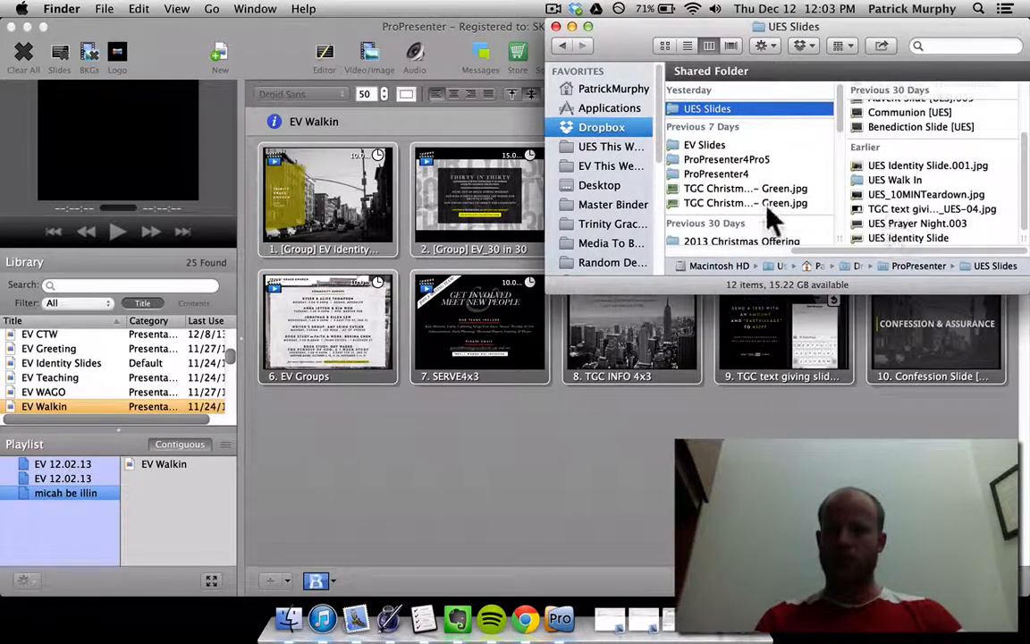
{"action": "left_click", "coordinate": [707, 148]}
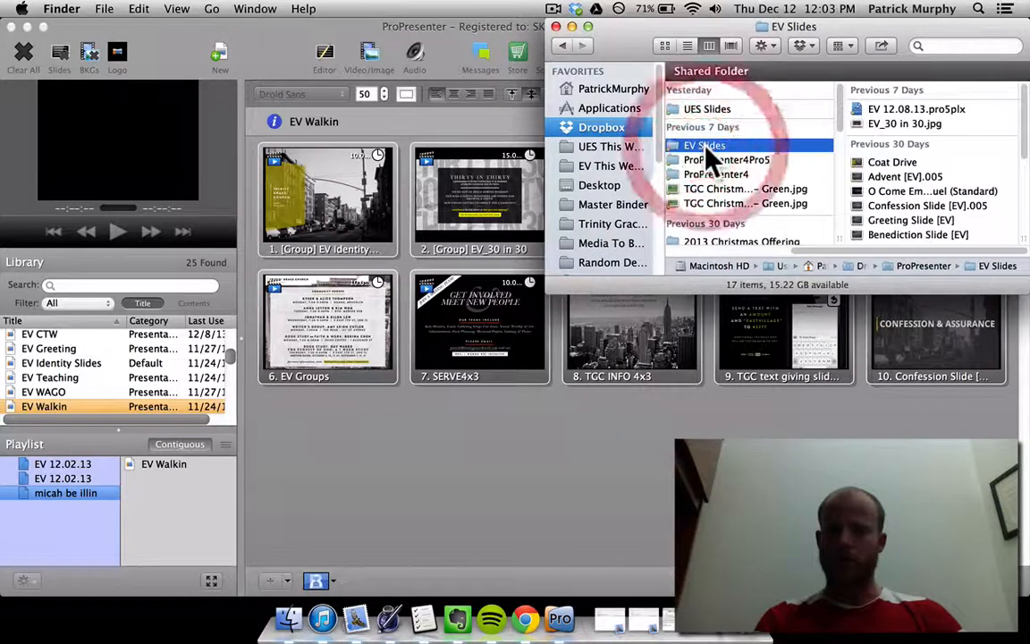
{"action": "left_click", "coordinate": [888, 114]}
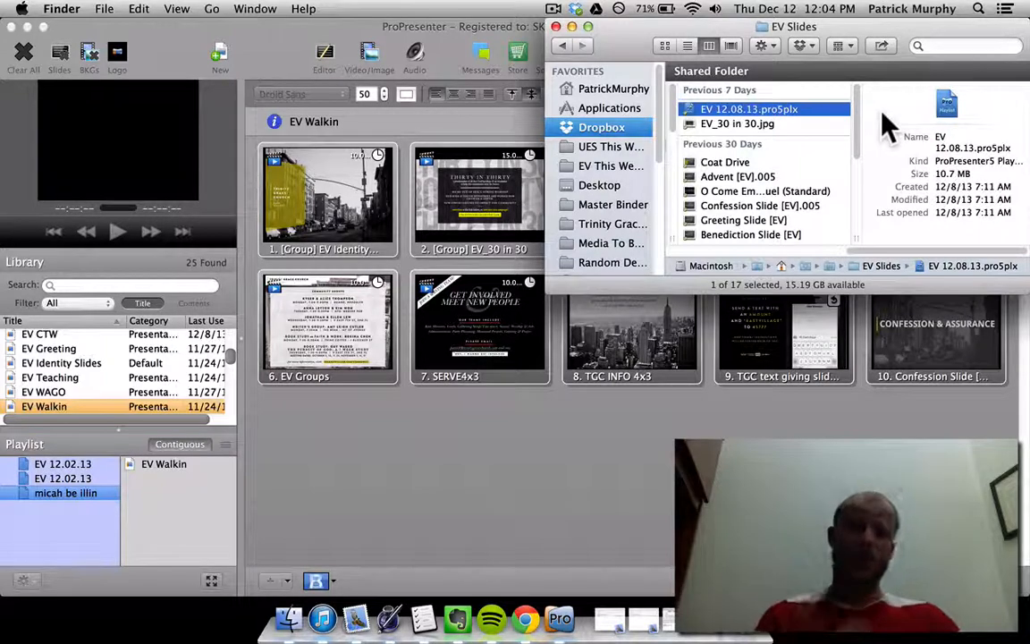
{"action": "left_click", "coordinate": [572, 27]}
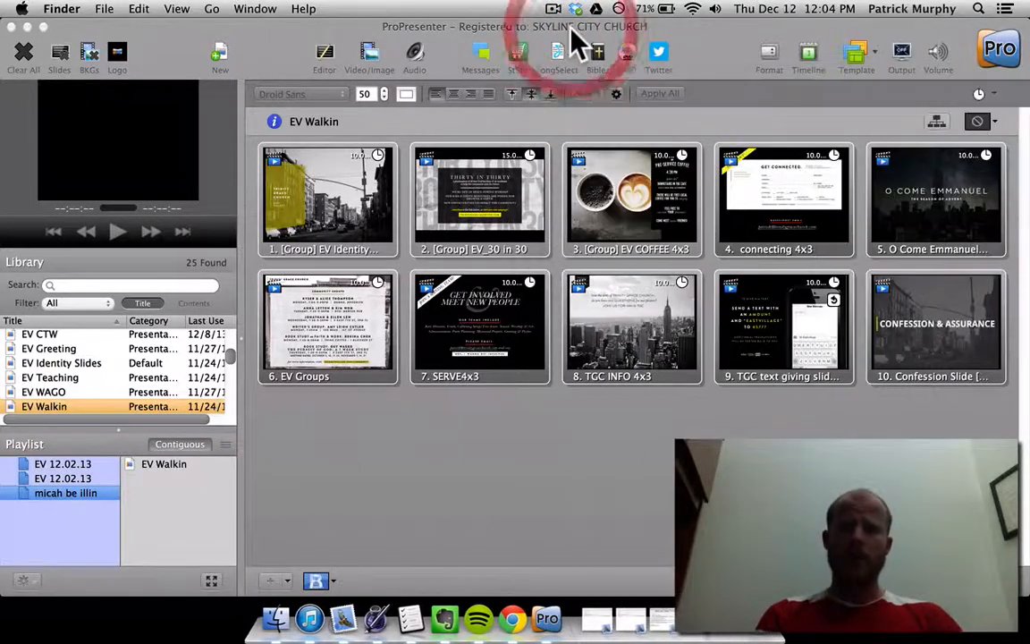
{"action": "left_click", "coordinate": [284, 40]}
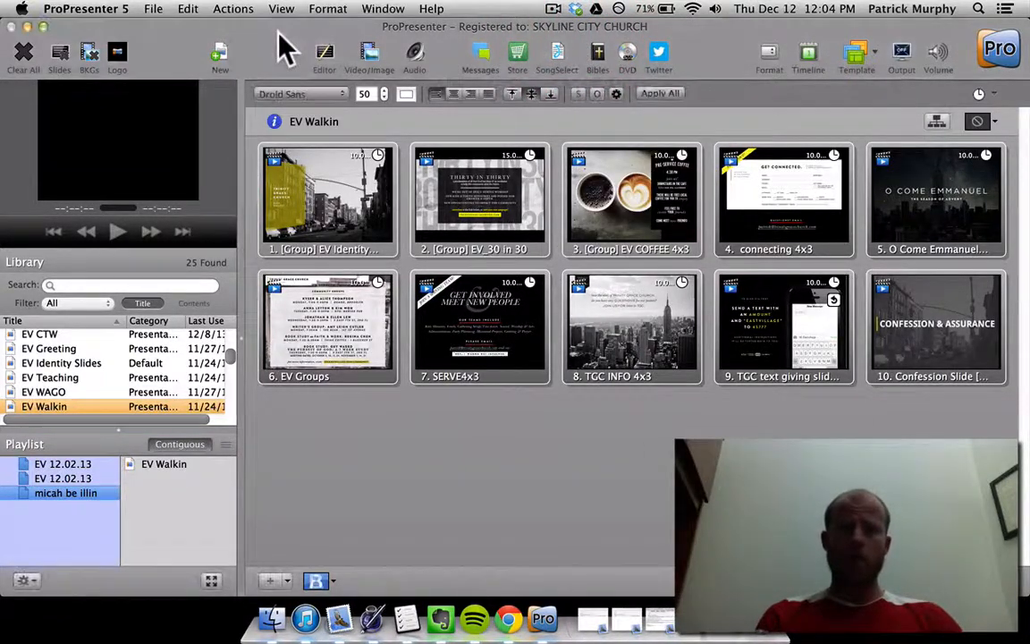
{"action": "left_click", "coordinate": [153, 9]}
{"action": "mouse_move", "coordinate": [168, 44]}
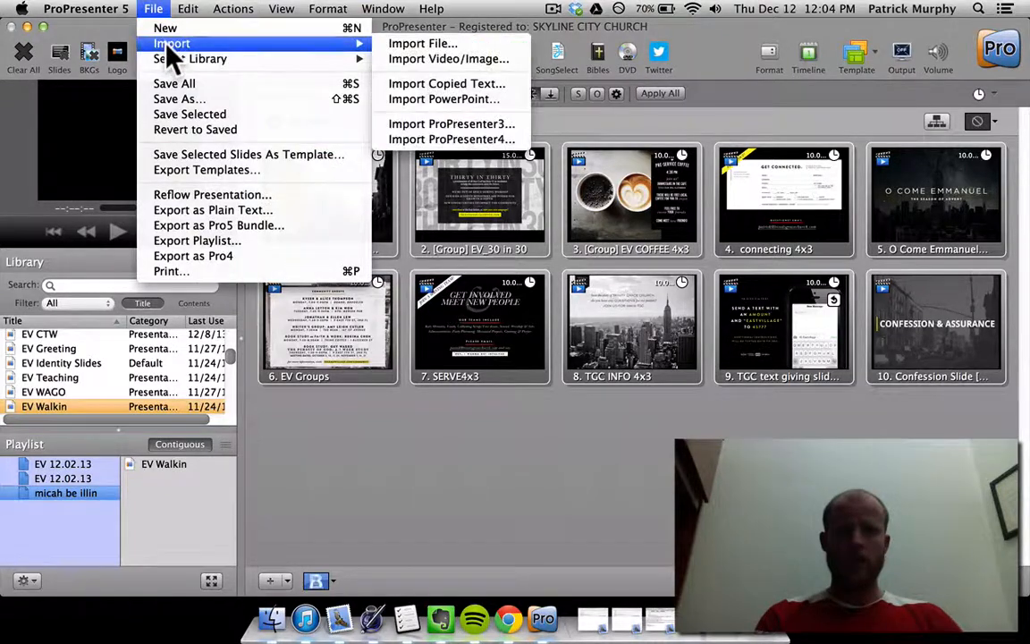
{"action": "left_click", "coordinate": [410, 45]}
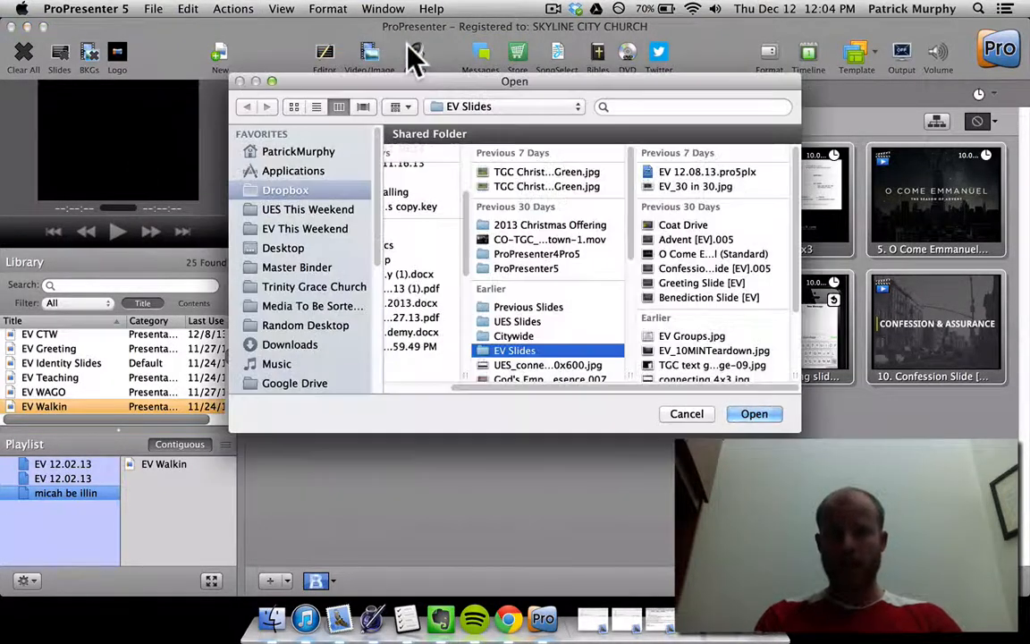
{"action": "left_click", "coordinate": [668, 414]}
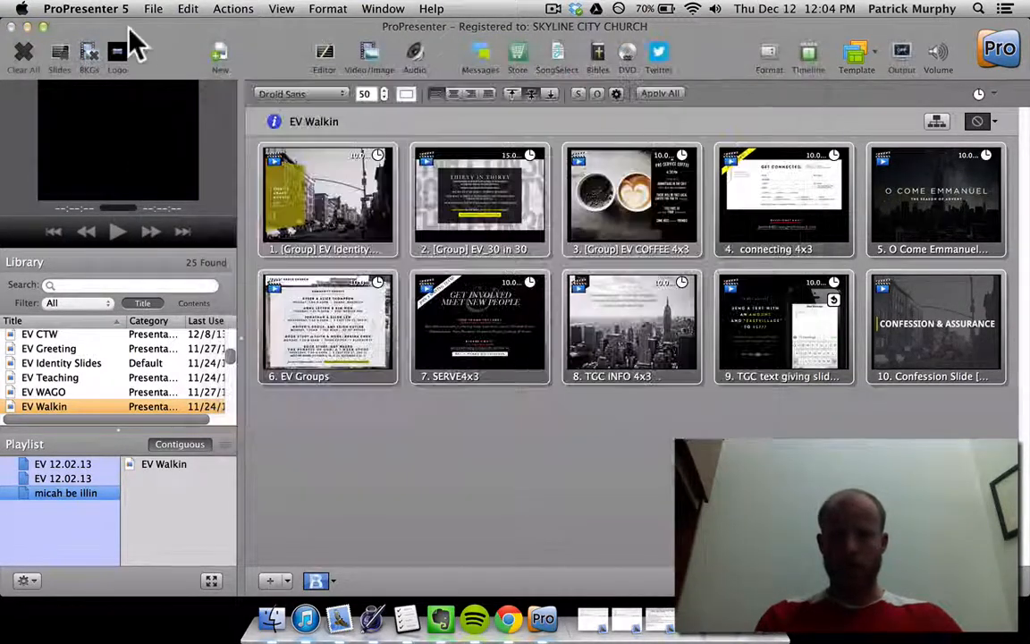
- Import the playlist file EV 12.08.13.pro5plx from the EV Slides folder in Dropbox
{"action": "left_click", "coordinate": [153, 9]}
{"action": "mouse_move", "coordinate": [172, 45]}
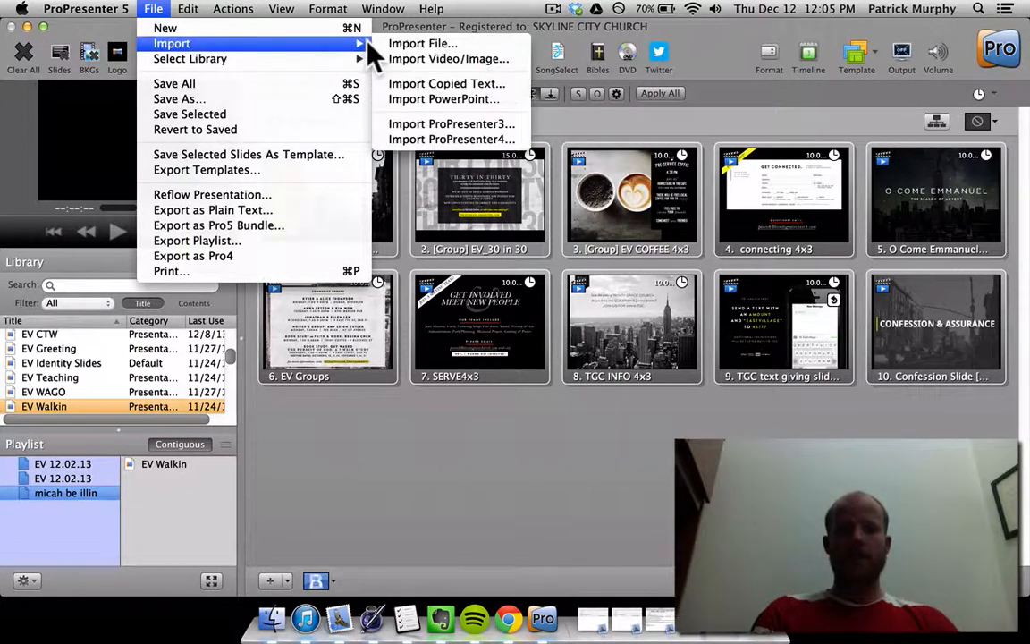
{"action": "left_click", "coordinate": [412, 45]}
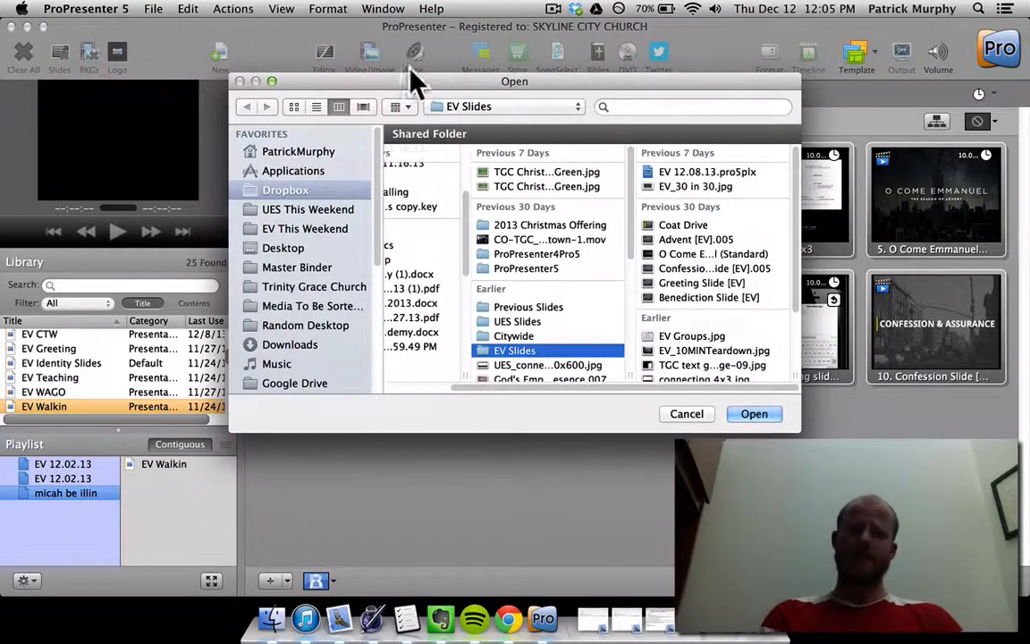
{"action": "left_click", "coordinate": [653, 170]}
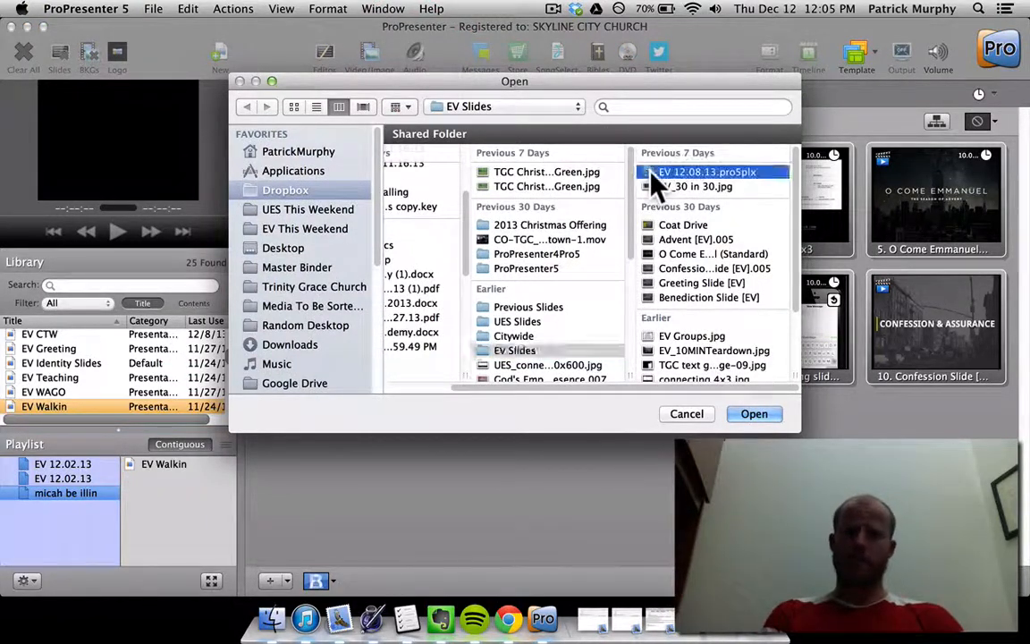
{"action": "left_click", "coordinate": [749, 414]}
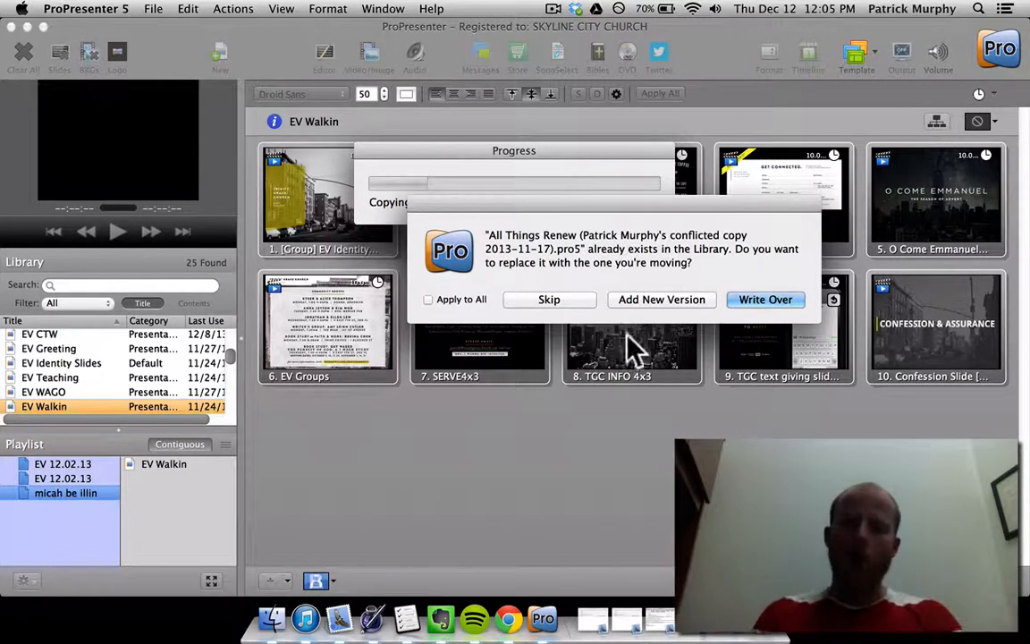
- Write over all library presentations and media files that conflict with the imported ones, applying the choice to all
{"action": "left_click", "coordinate": [430, 299]}
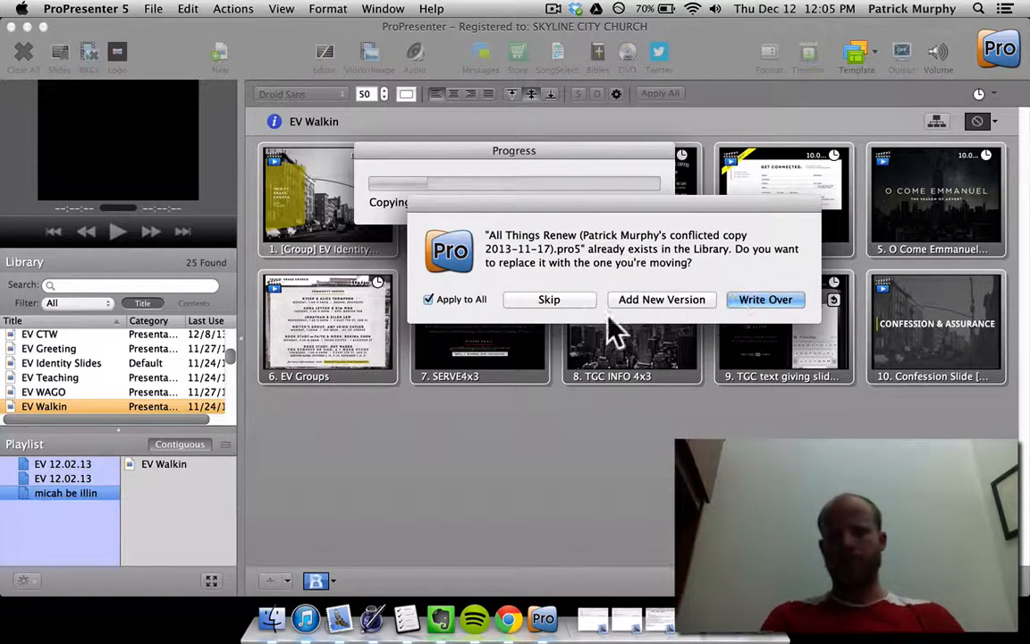
{"action": "left_click", "coordinate": [772, 308]}
{"action": "left_click", "coordinate": [432, 301]}
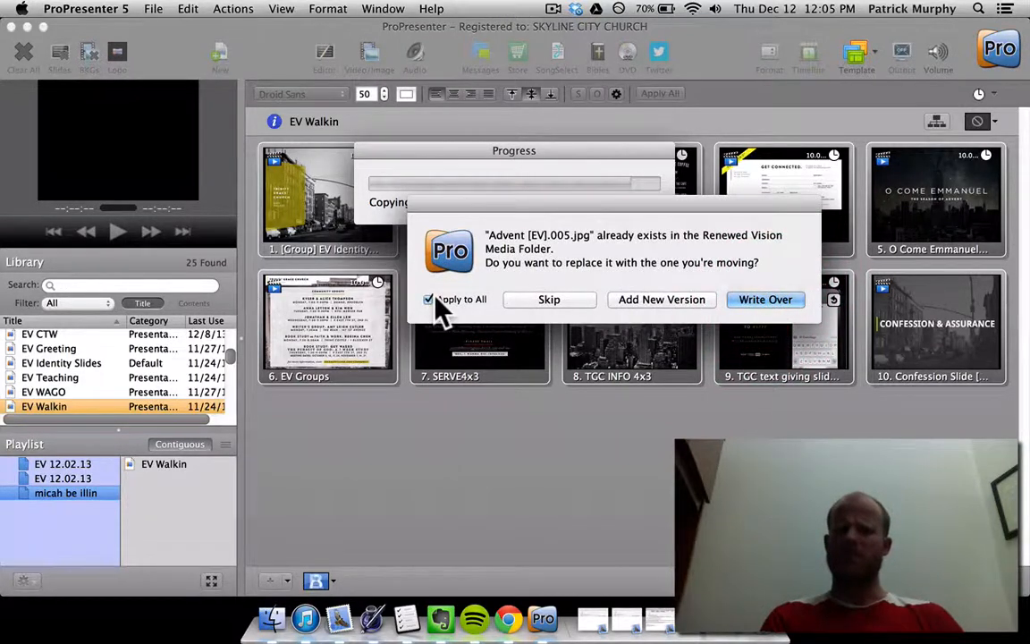
{"action": "left_click", "coordinate": [798, 301]}
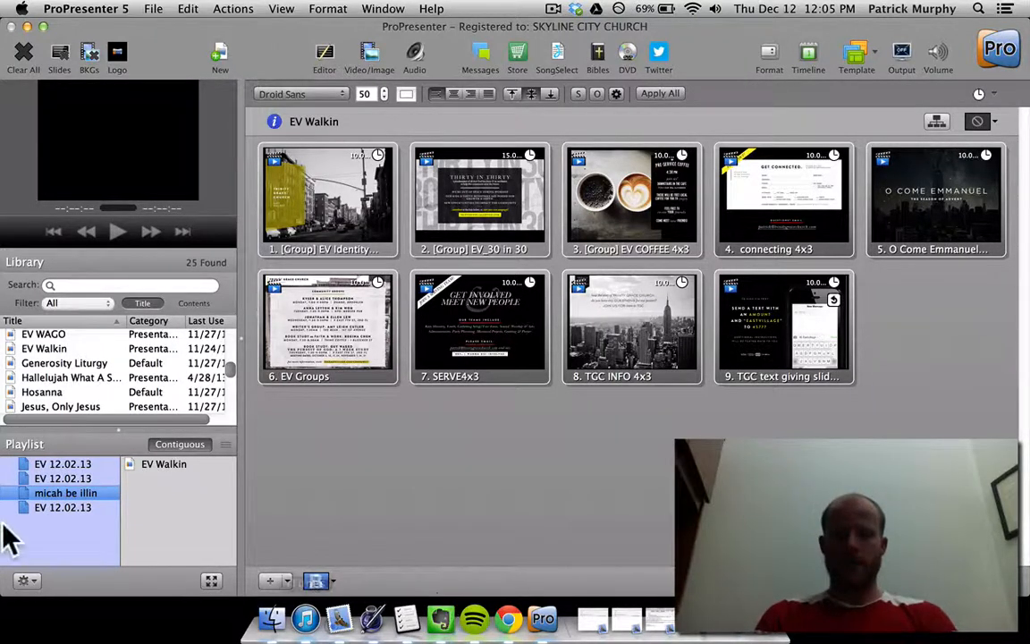
- Review the EV 12.02.13 playlists and step through their presentations, including EV Walkin, EV CTW, EV WAGO and Jesus, Only Jesus
{"action": "left_click", "coordinate": [50, 510]}
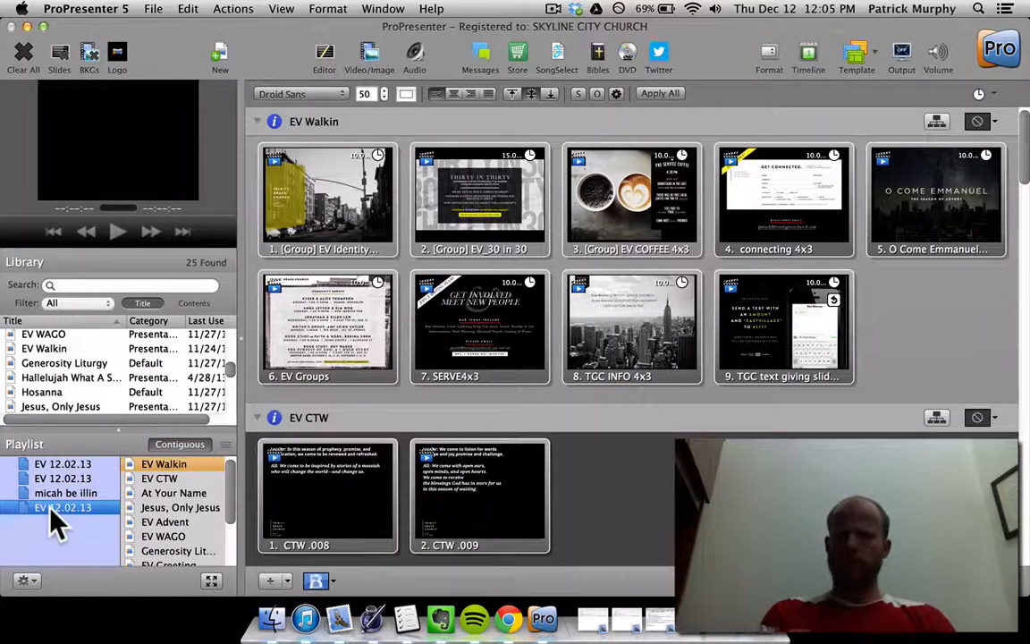
{"action": "key", "text": "Up"}
{"action": "key", "text": "Up"}
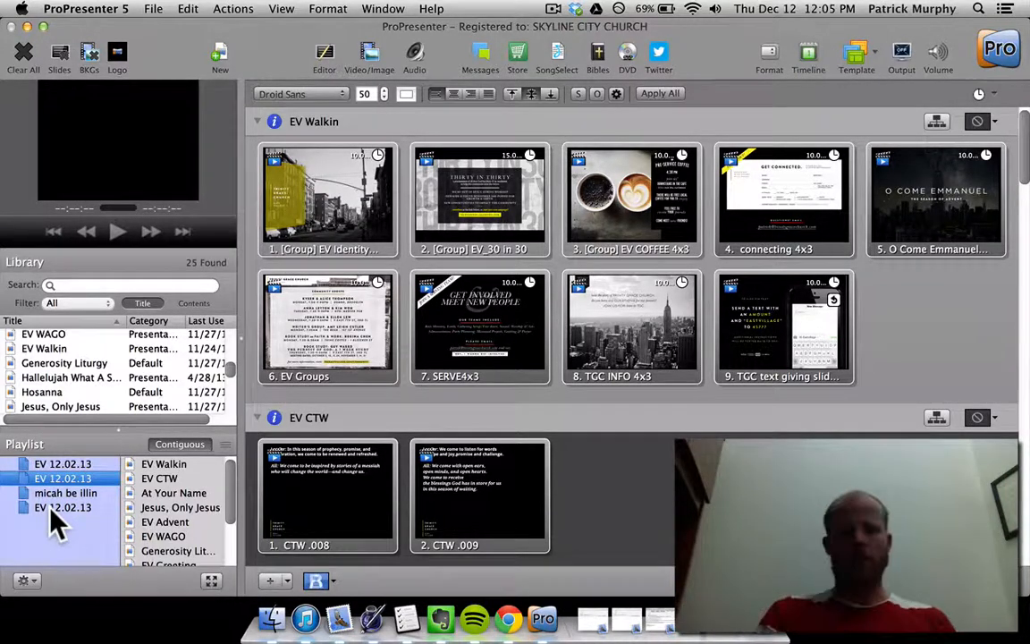
{"action": "left_click", "coordinate": [166, 462]}
{"action": "key", "text": "Down"}
{"action": "key", "text": "Down"}
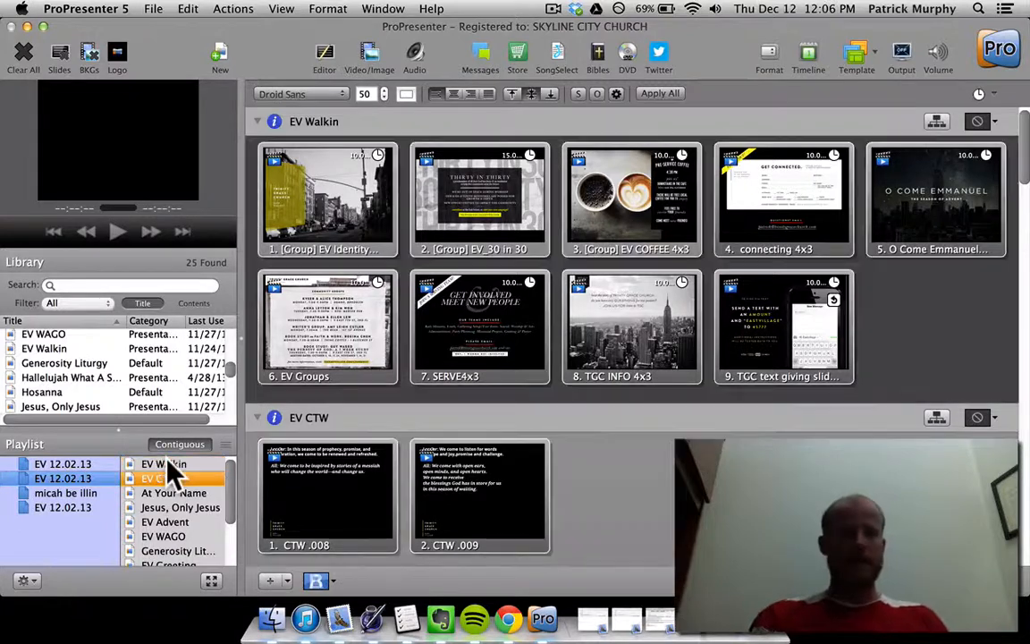
{"action": "key", "text": "Down"}
{"action": "key", "text": "Down"}
{"action": "key", "text": "Down"}
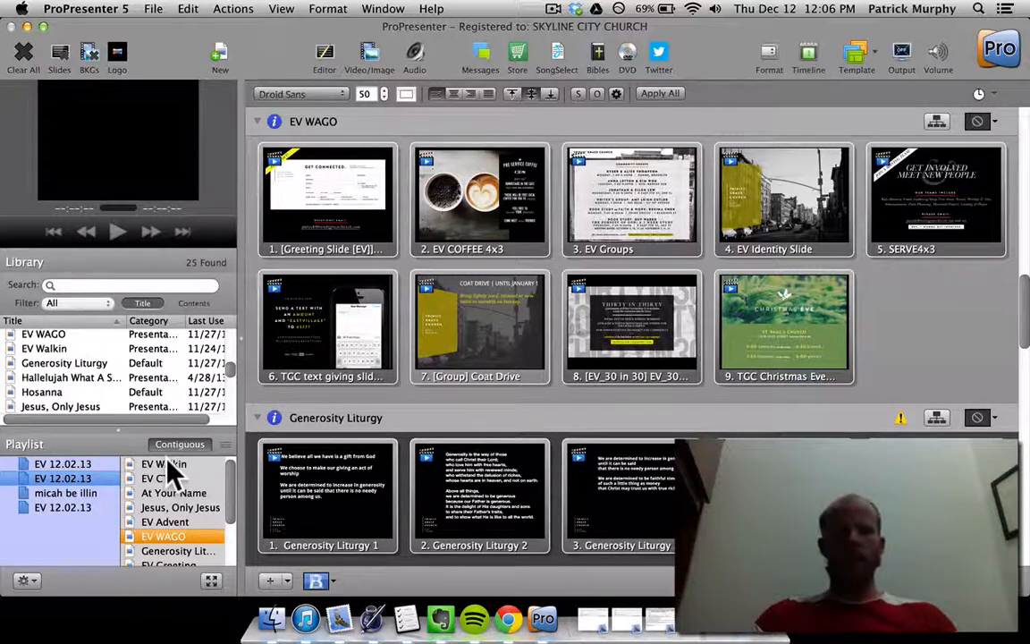
{"action": "left_click", "coordinate": [178, 511]}
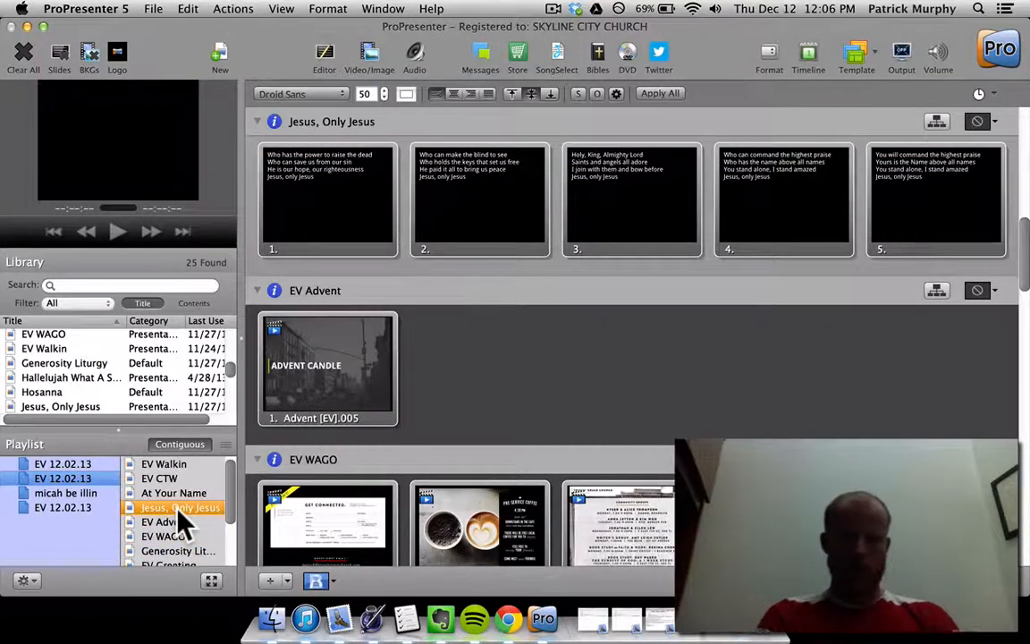
- Select all playlists in the playlist list and delete them
{"action": "key", "text": "super+a"}
{"action": "left_click_drag", "start_coordinate": [55, 491], "coordinate": [40, 462]}
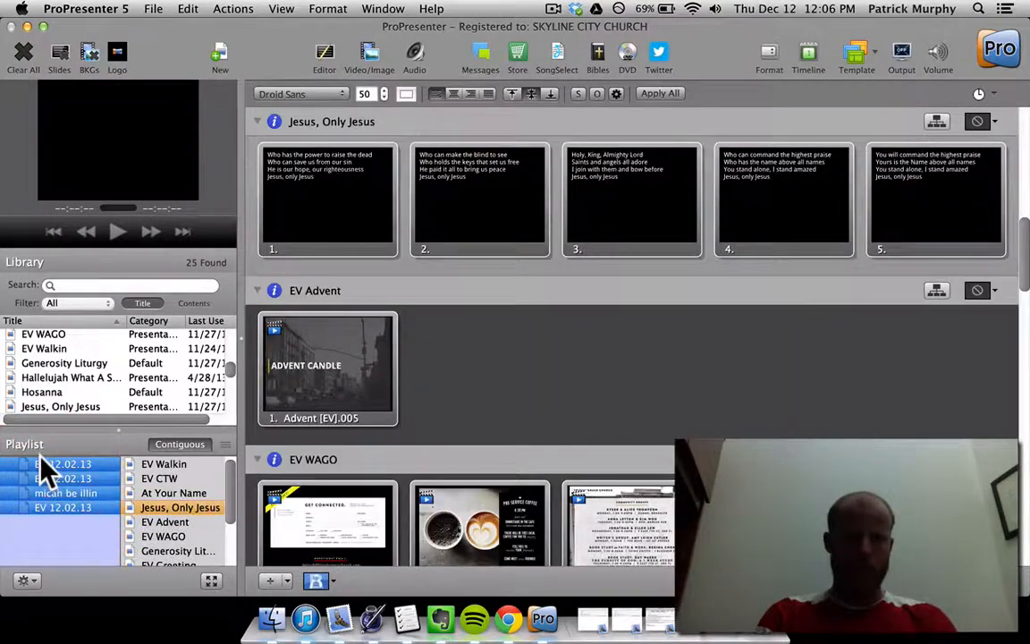
{"action": "key", "text": "Delete"}
{"action": "key", "text": "Return"}
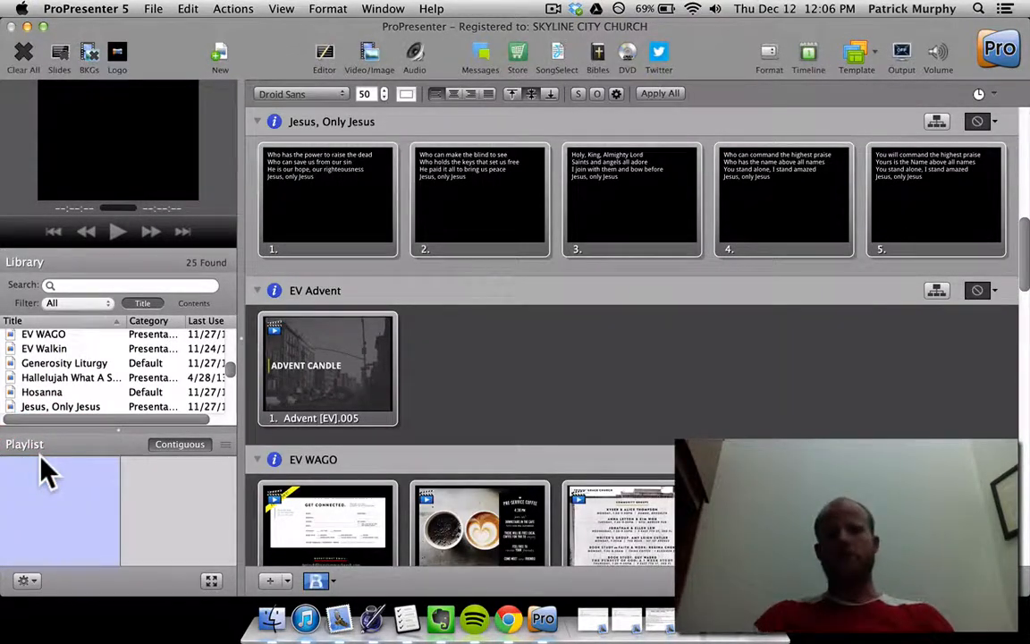
- Browse the library's Generosity Liturgy and At Your Name presentations and display the EV_10MINTeardown slide from EV 10 MTD
{"action": "left_click", "coordinate": [94, 363]}
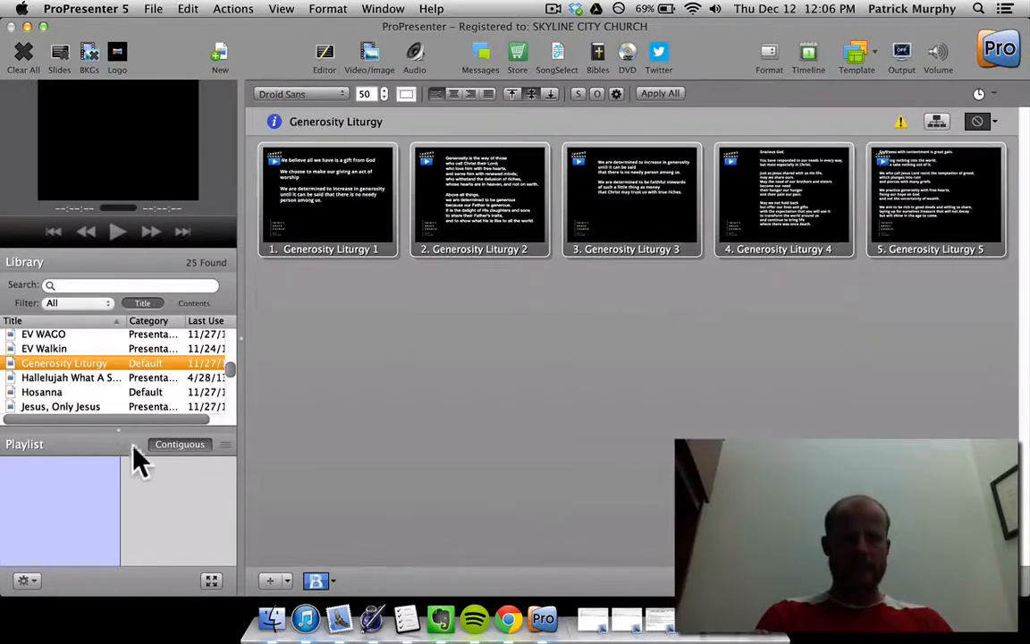
{"action": "scroll", "coordinate": [88, 380], "scroll_direction": "up", "scroll_amount": 5}
{"action": "left_click", "coordinate": [60, 351]}
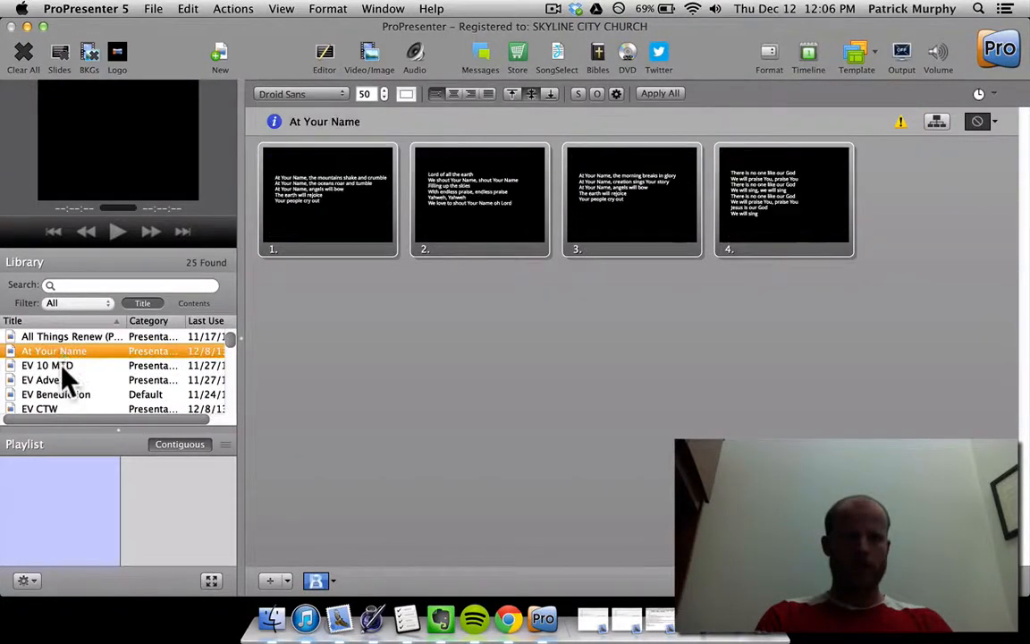
{"action": "left_click", "coordinate": [61, 367]}
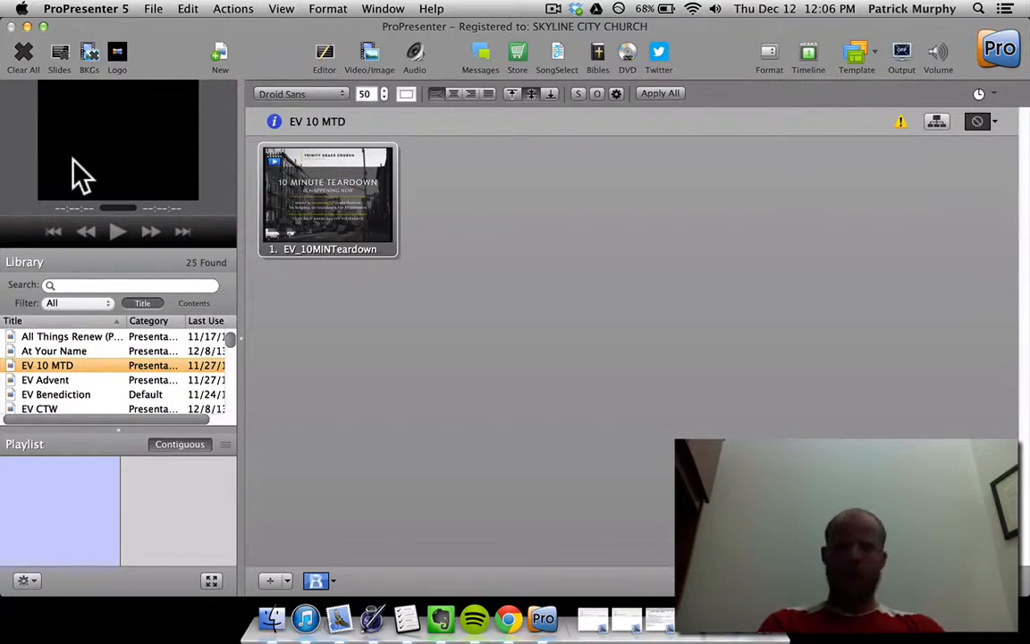
{"action": "left_click", "coordinate": [288, 170]}
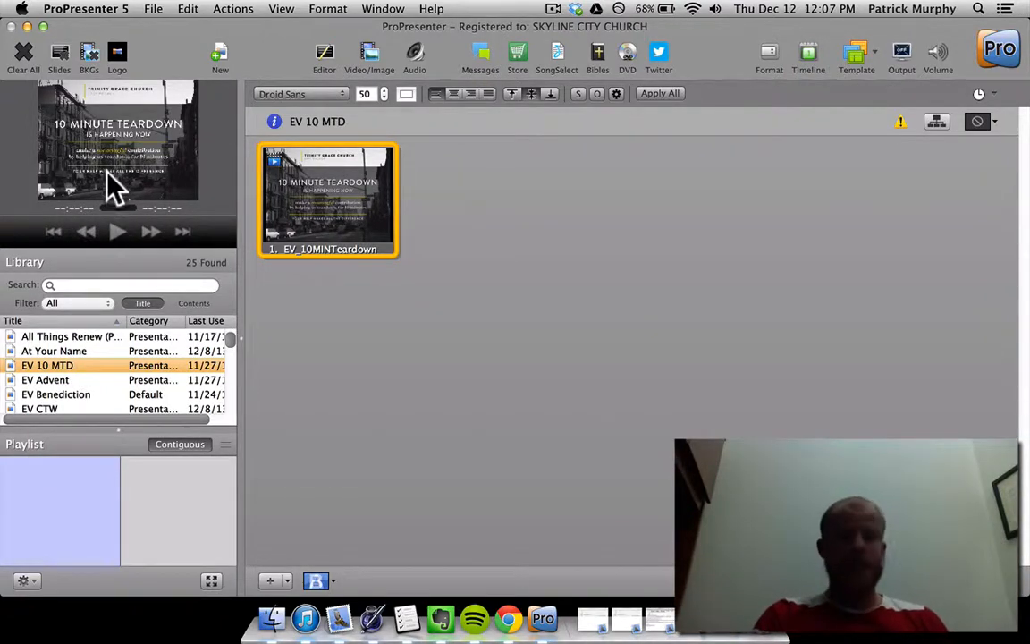
{"action": "left_click", "coordinate": [315, 219]}
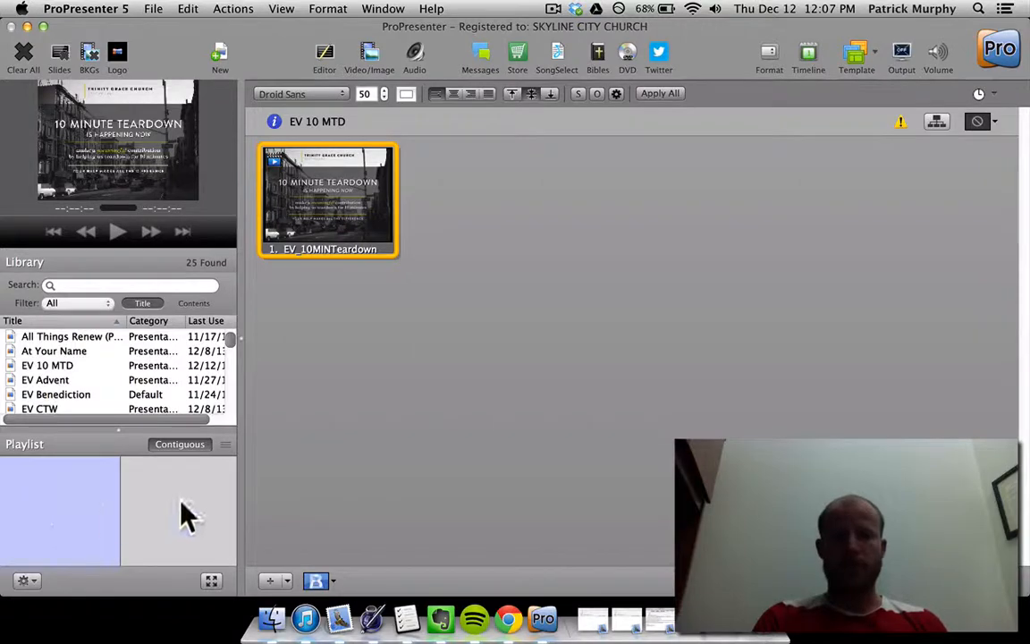
- Turn off the playlist's Contiguous option and open the General preferences
{"action": "left_click", "coordinate": [175, 450]}
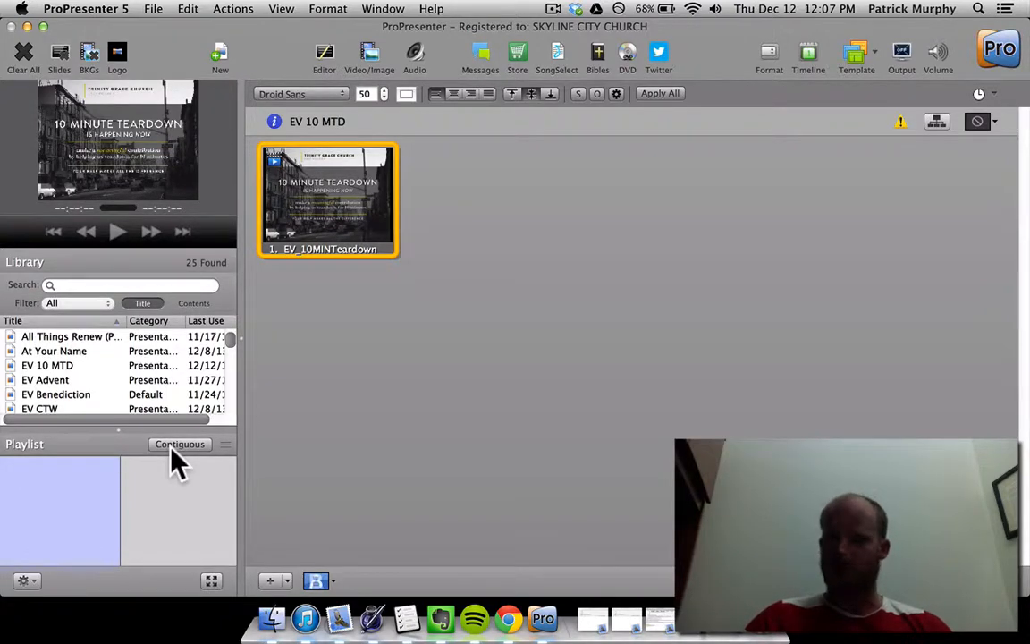
{"action": "left_click", "coordinate": [86, 8]}
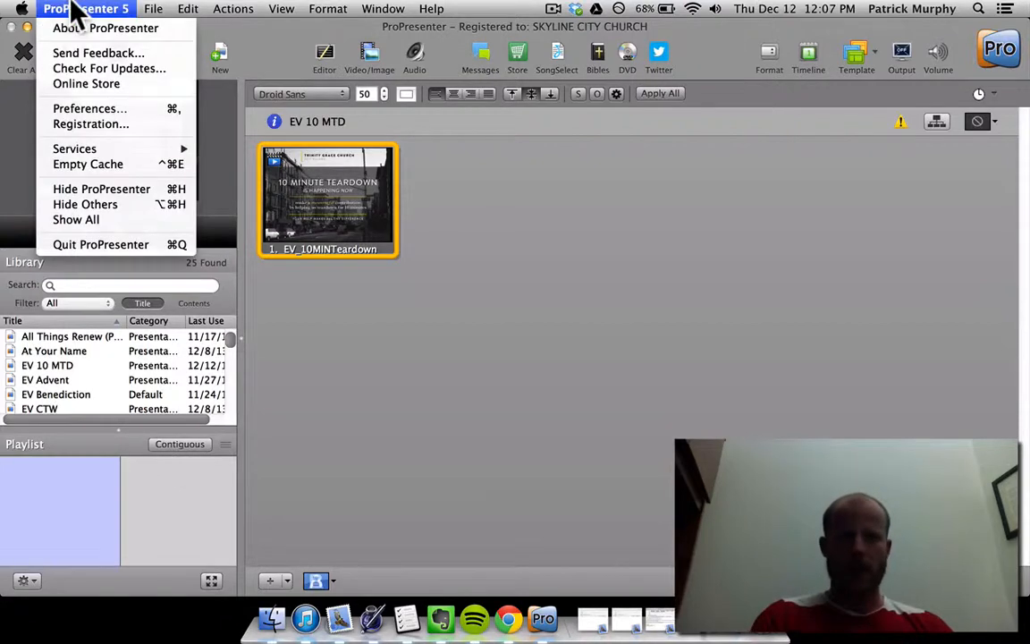
{"action": "left_click", "coordinate": [81, 108]}
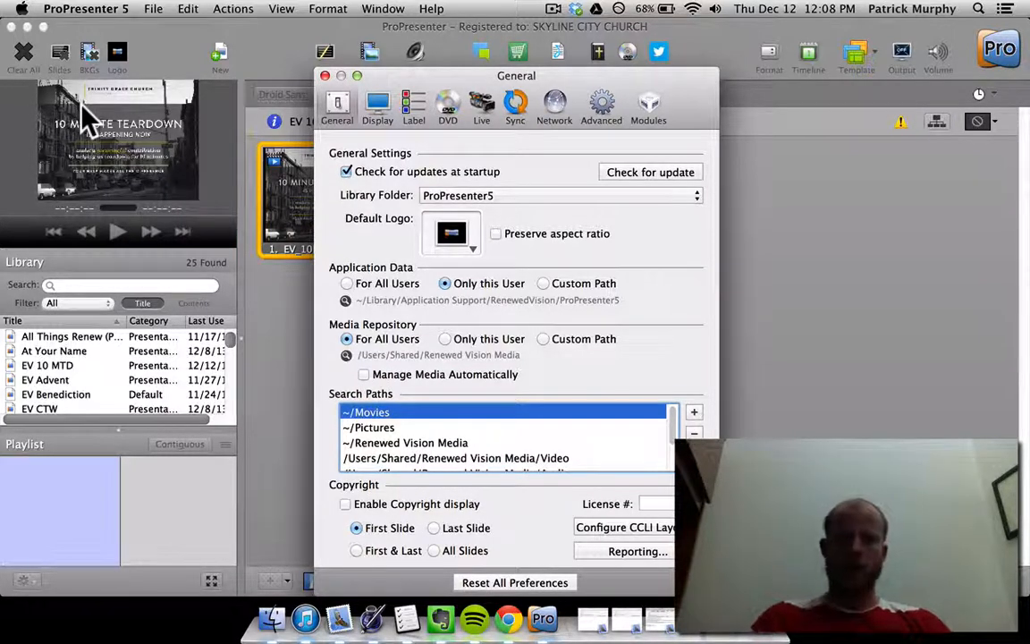
- Switch the copyright display on and off again, and the startup update check off and back on
{"action": "left_click", "coordinate": [347, 504]}
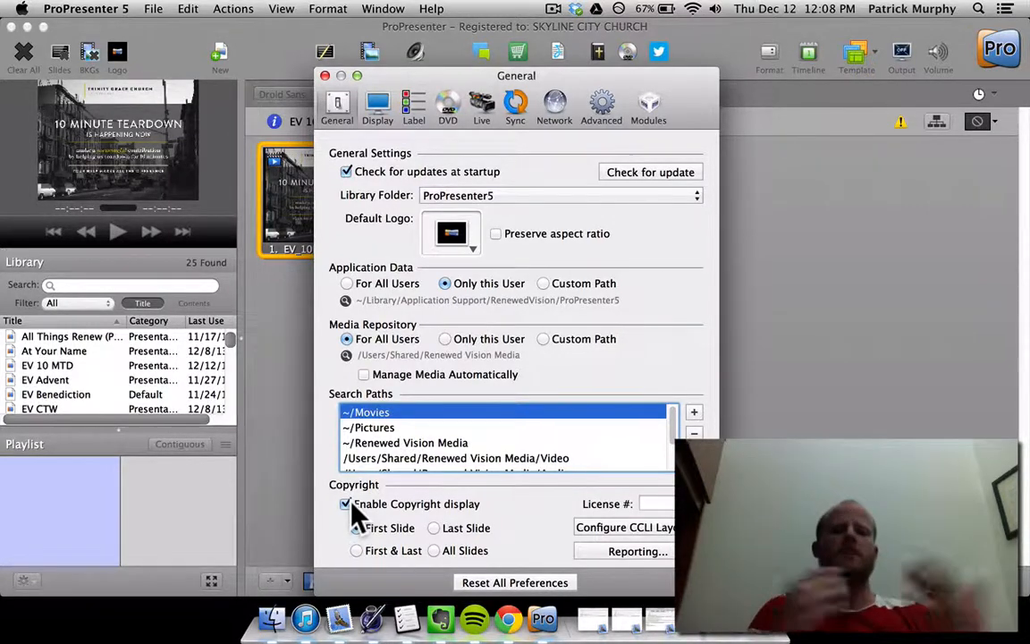
{"action": "left_click", "coordinate": [346, 505]}
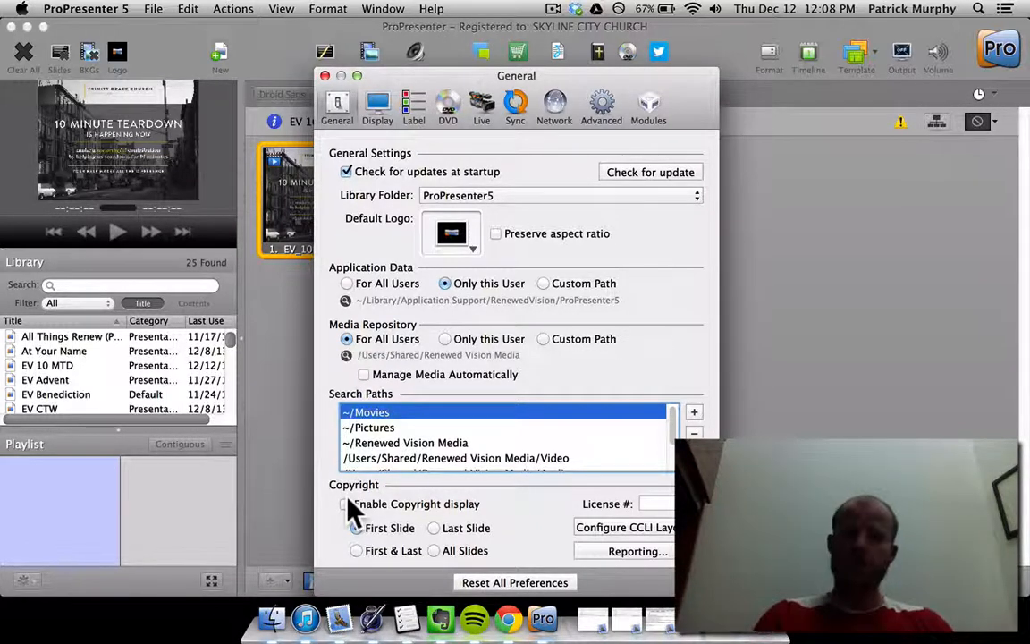
{"action": "left_click", "coordinate": [348, 504]}
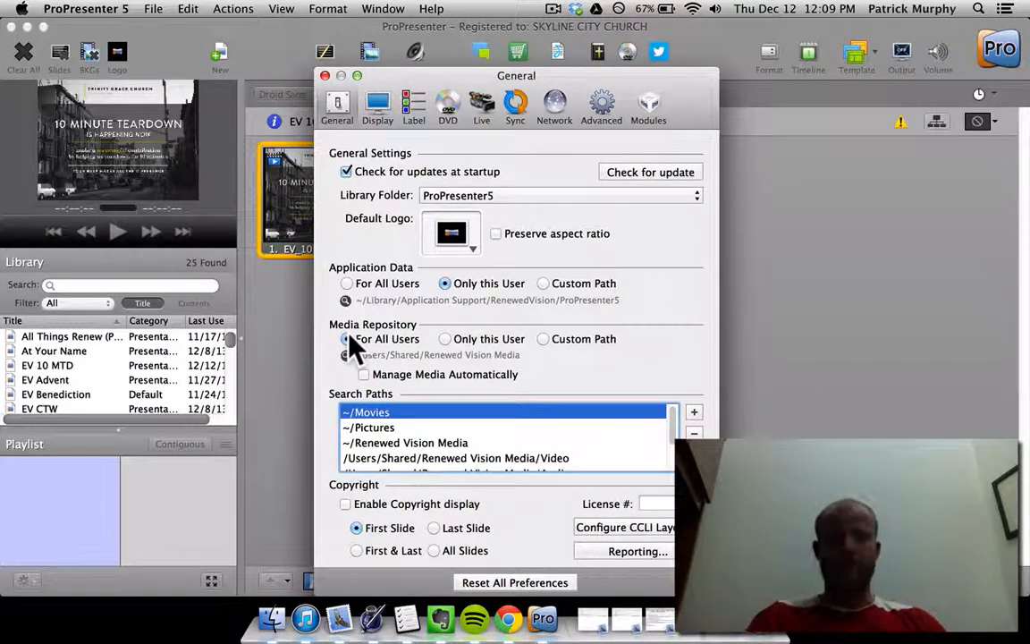
{"action": "left_click", "coordinate": [347, 171]}
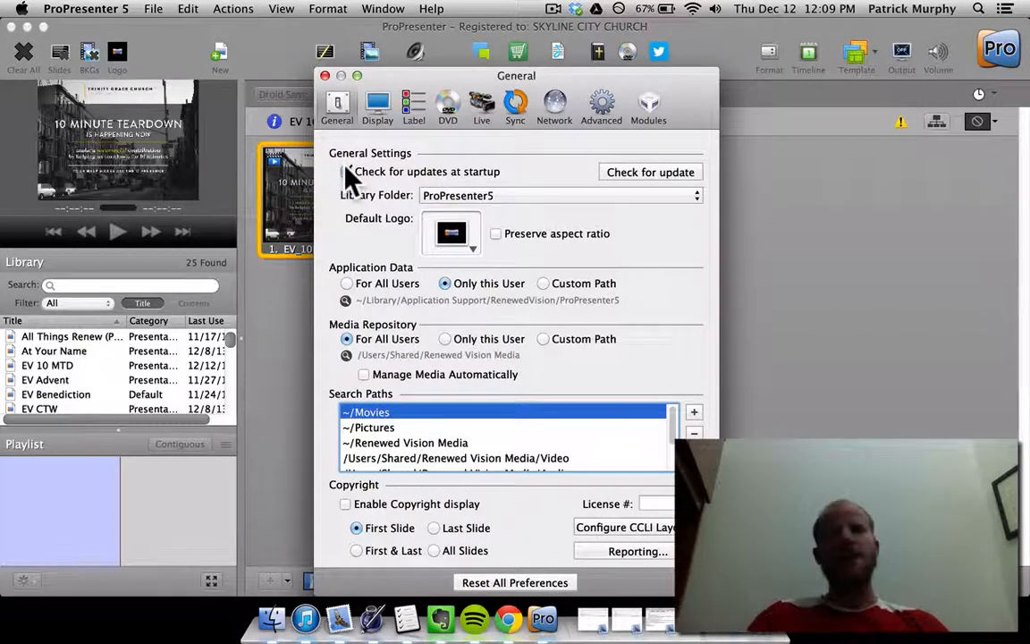
{"action": "left_click", "coordinate": [347, 170]}
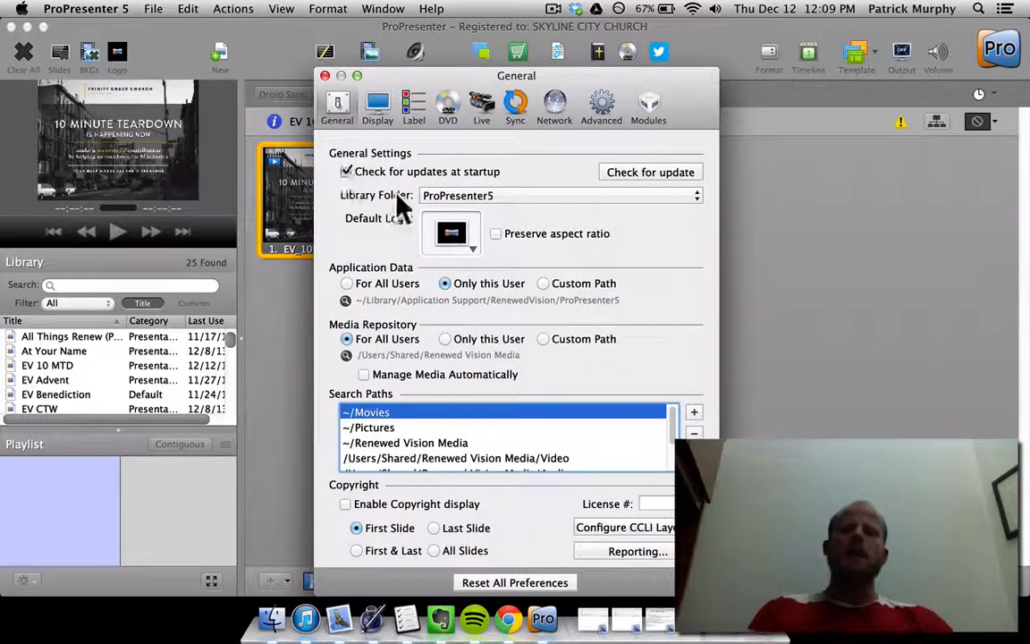
- Open the library manager for the library folder setting and select the ProPresenter5 library
{"action": "left_click", "coordinate": [452, 197]}
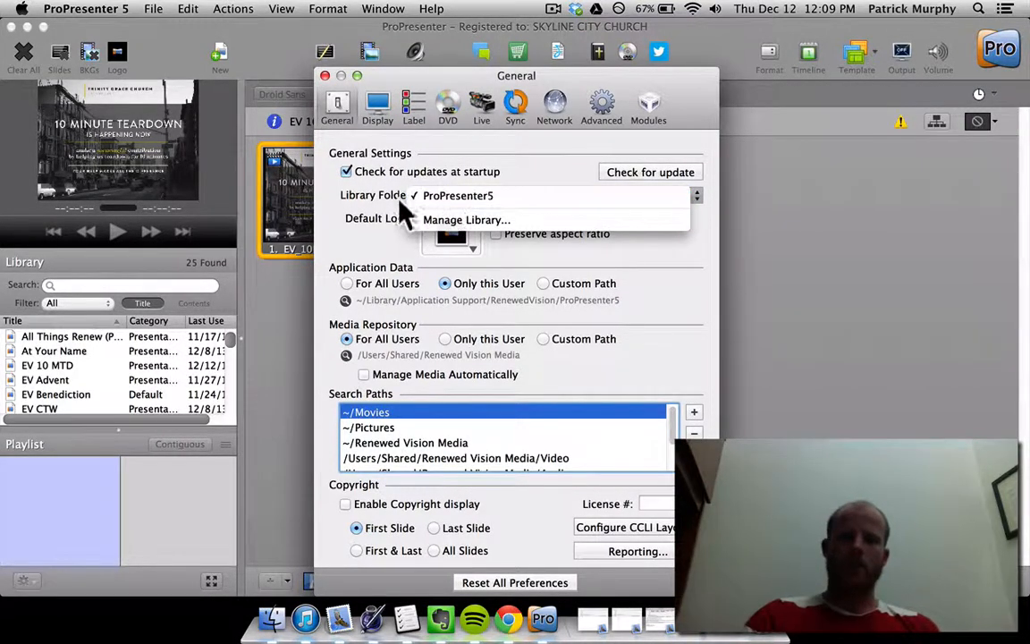
{"action": "left_click", "coordinate": [399, 209]}
{"action": "left_click", "coordinate": [430, 198]}
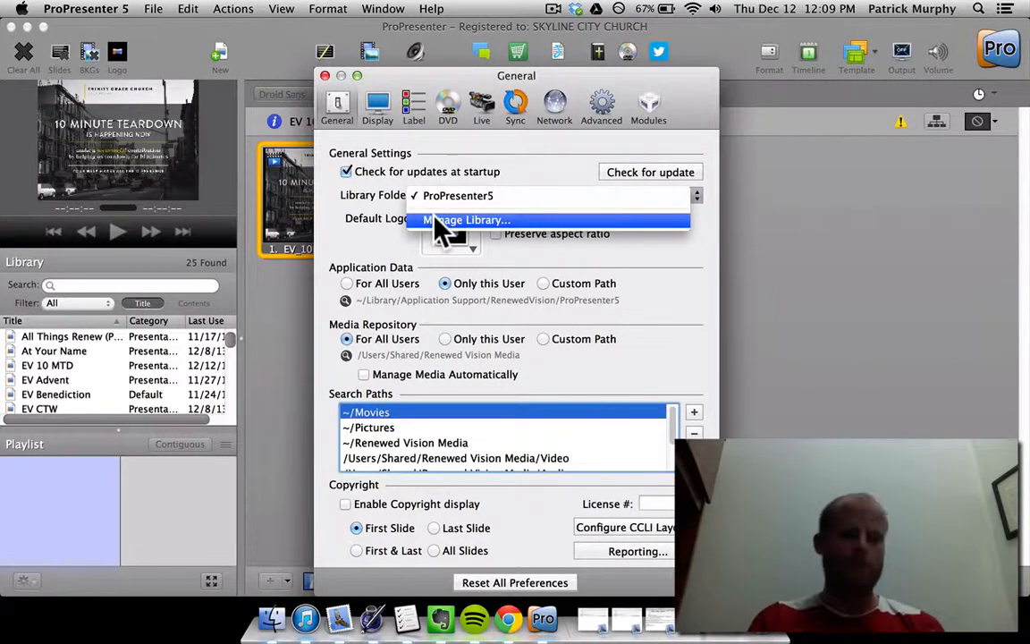
{"action": "left_click", "coordinate": [436, 221]}
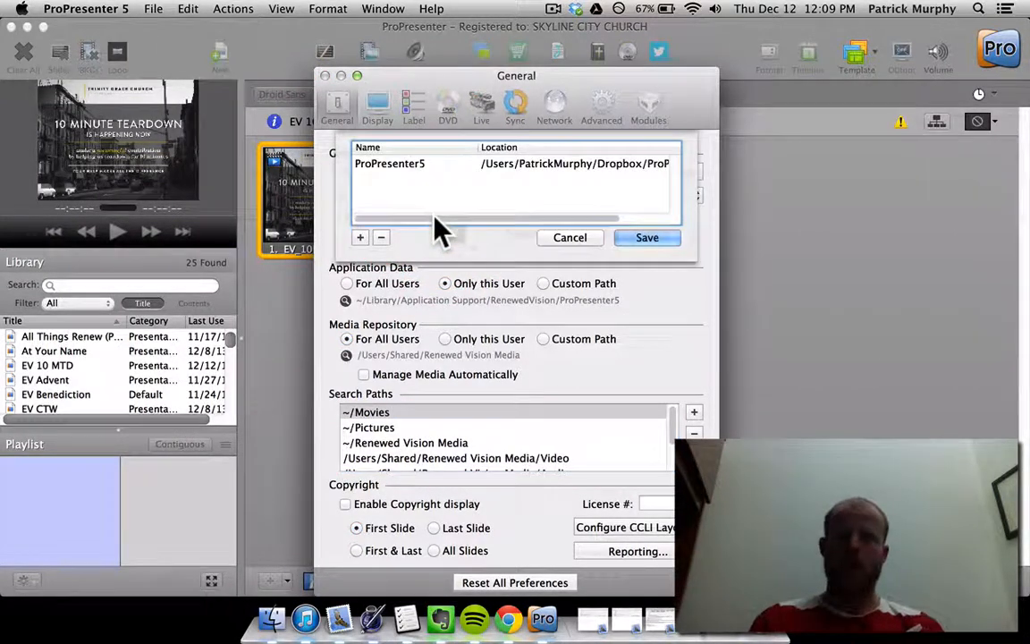
{"action": "left_click", "coordinate": [374, 166]}
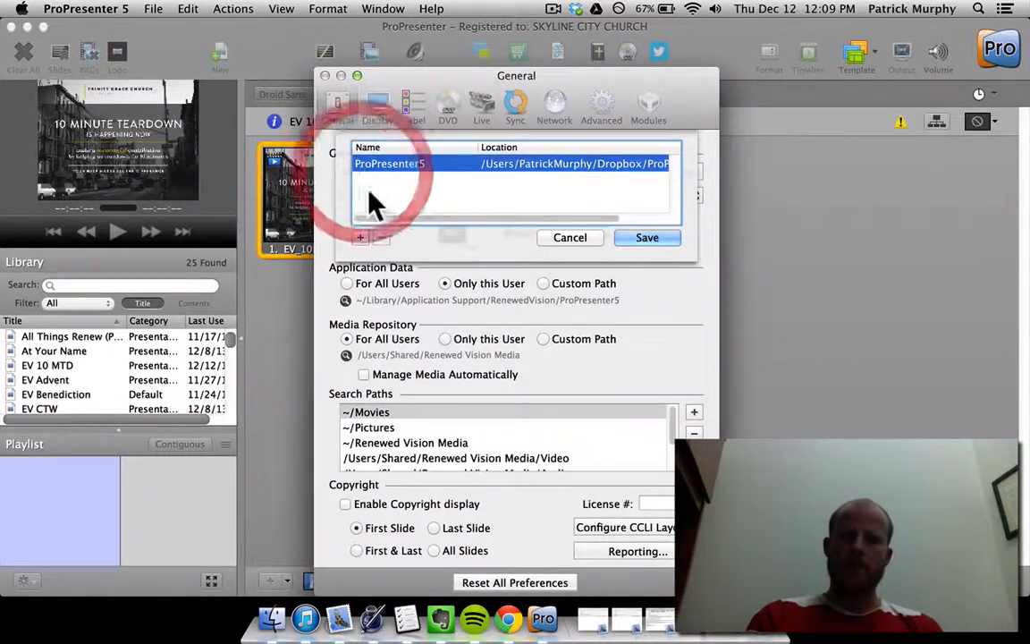
- Add the ProPresenter4Pro5 folder from Dropbox's shared ProPresenter folder as a new library
{"action": "left_click", "coordinate": [360, 237]}
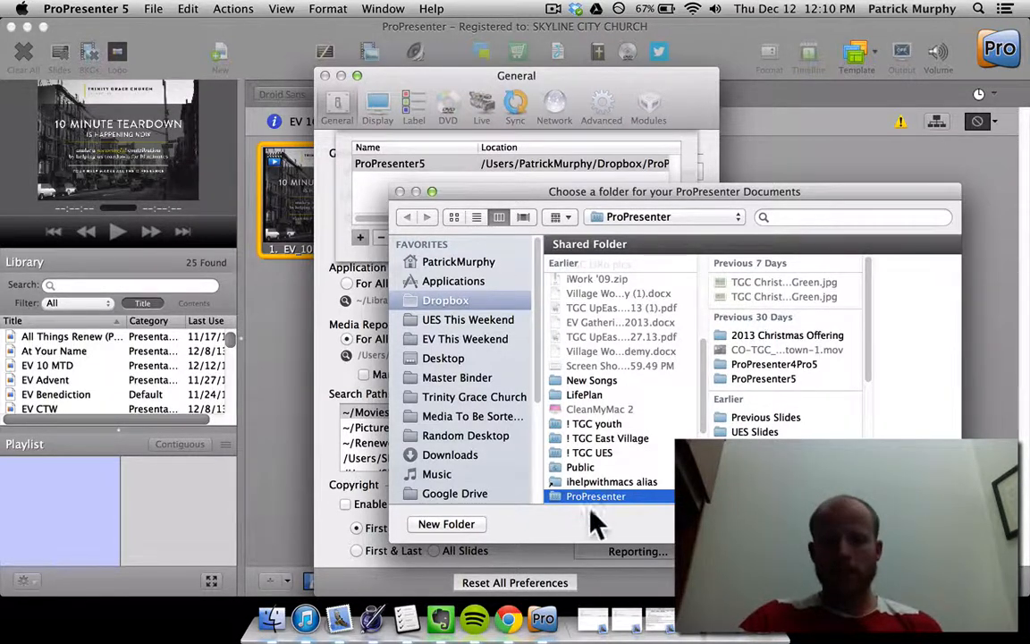
{"action": "left_click", "coordinate": [417, 304]}
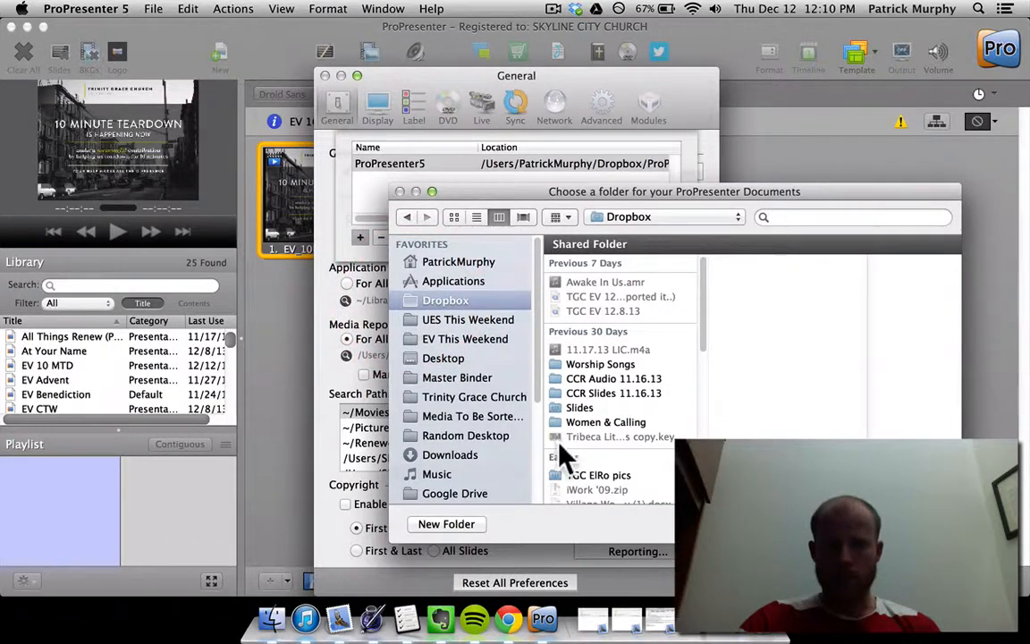
{"action": "scroll", "coordinate": [563, 451], "scroll_direction": "down", "scroll_amount": 3}
{"action": "scroll", "coordinate": [563, 456], "scroll_direction": "down", "scroll_amount": 5}
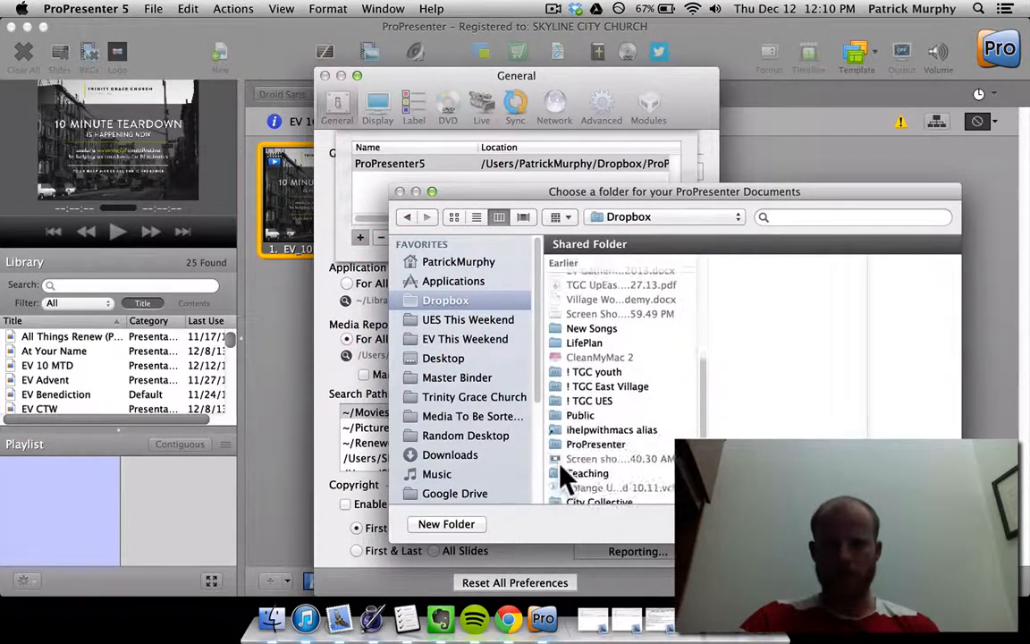
{"action": "left_click", "coordinate": [589, 443]}
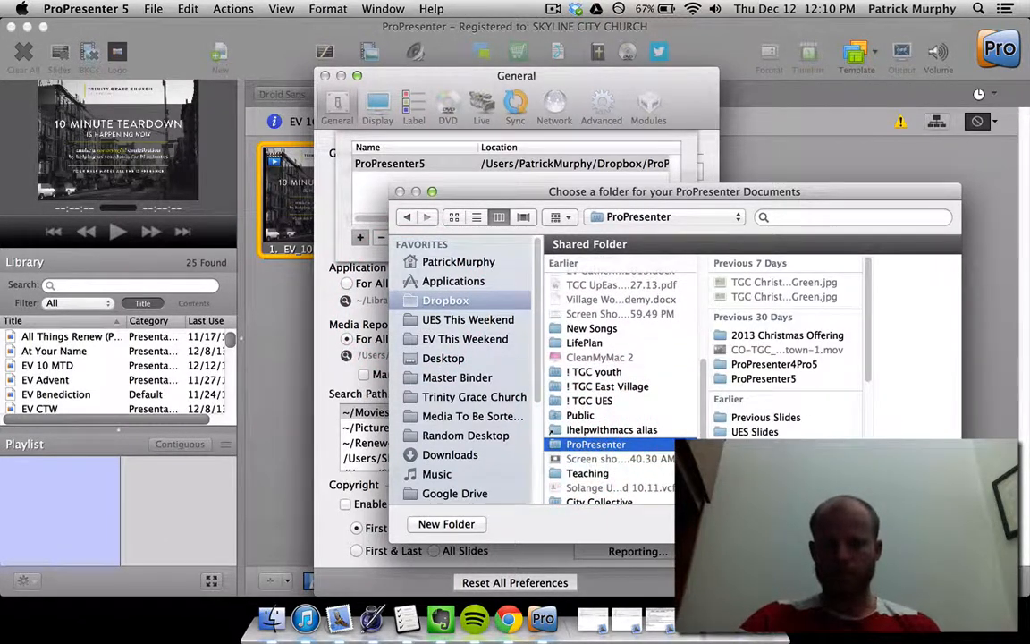
{"action": "scroll", "coordinate": [760, 309], "scroll_direction": "down", "scroll_amount": 4}
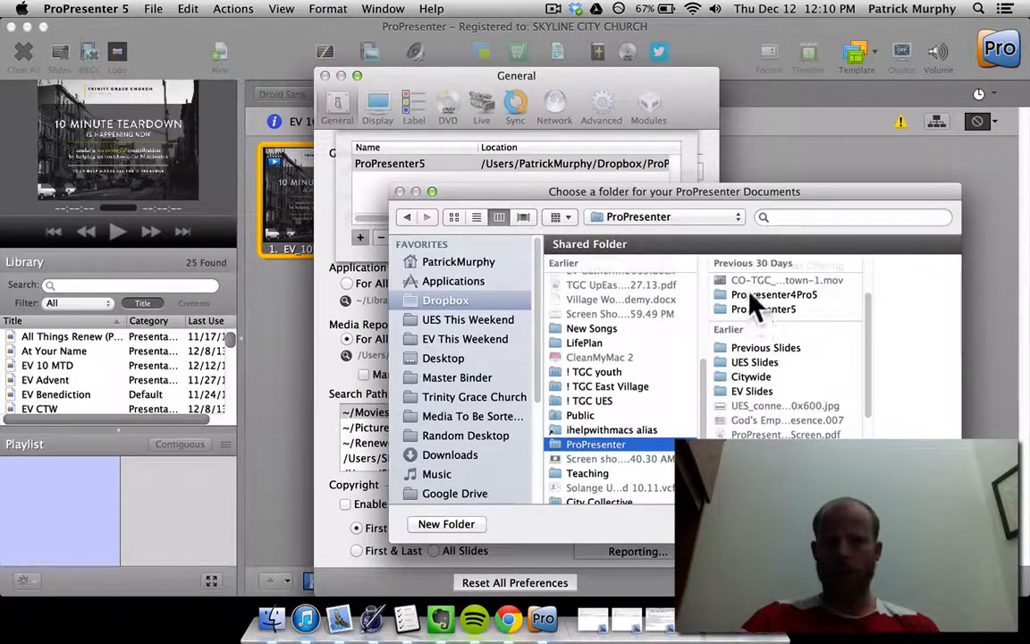
{"action": "left_click", "coordinate": [752, 309]}
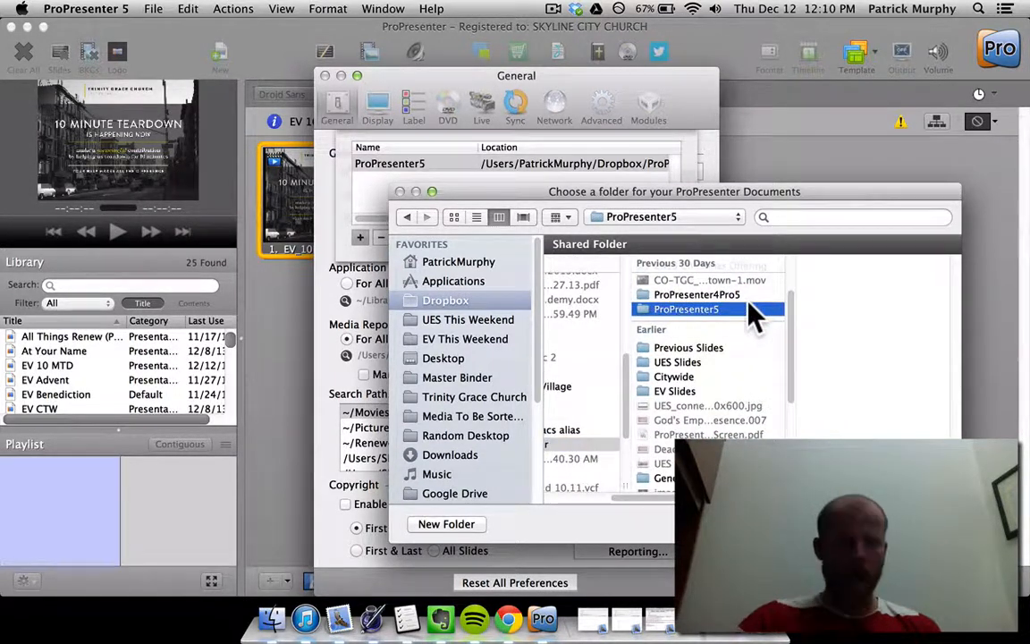
{"action": "key", "text": "Up"}
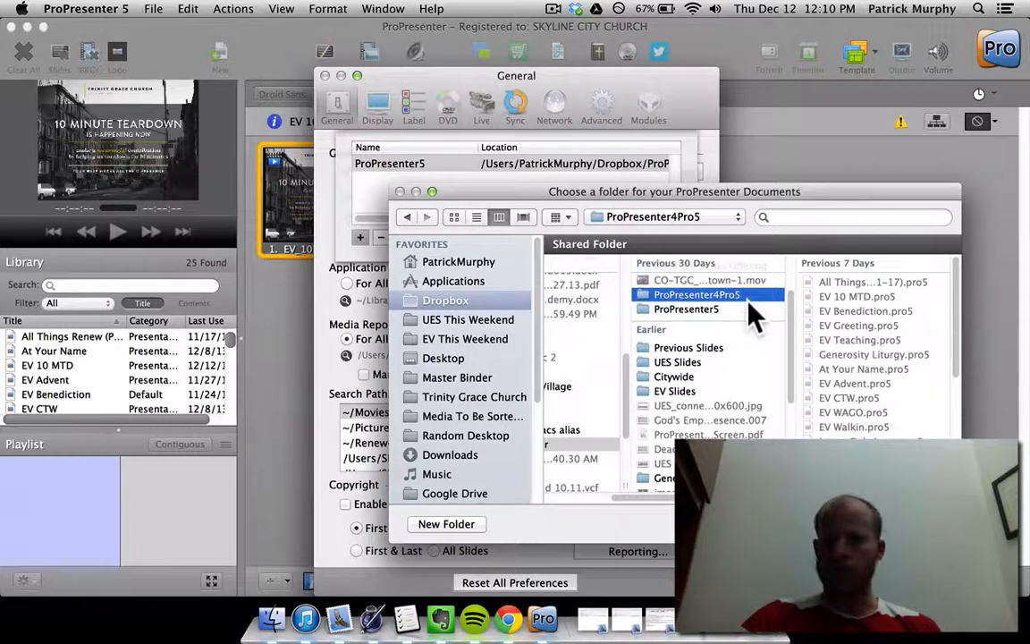
{"action": "key", "text": "Return"}
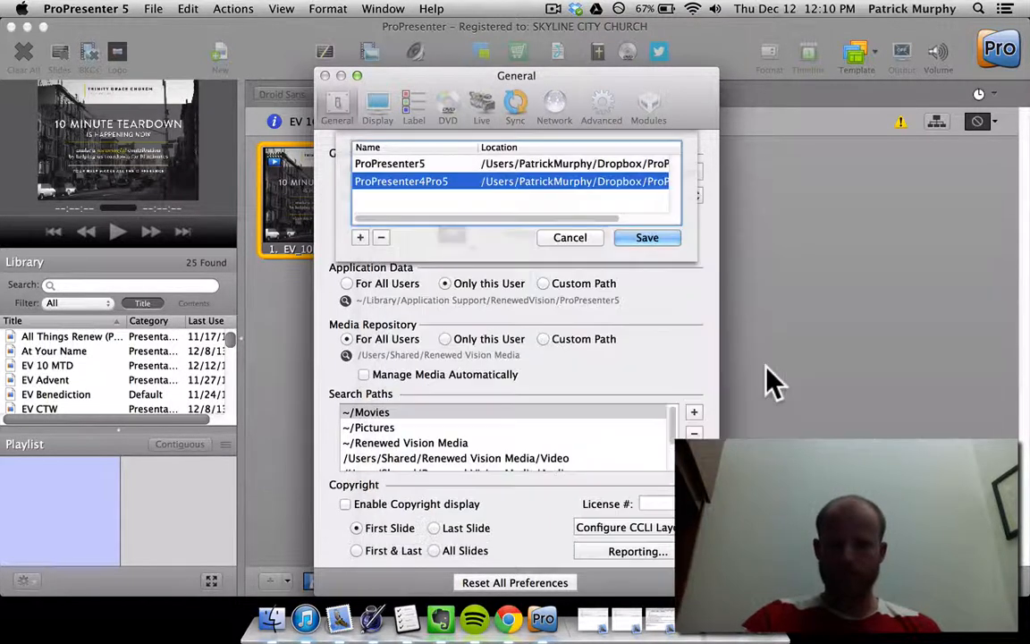
- Remove the ProPresenter5 library from the library list and save the changes
{"action": "left_click", "coordinate": [400, 166]}
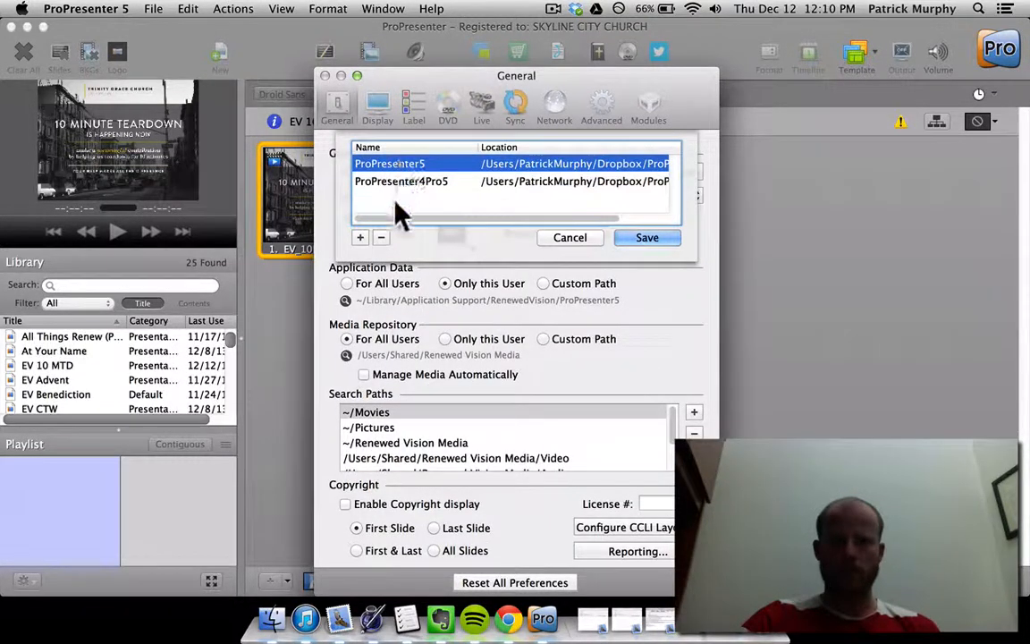
{"action": "left_click", "coordinate": [380, 237]}
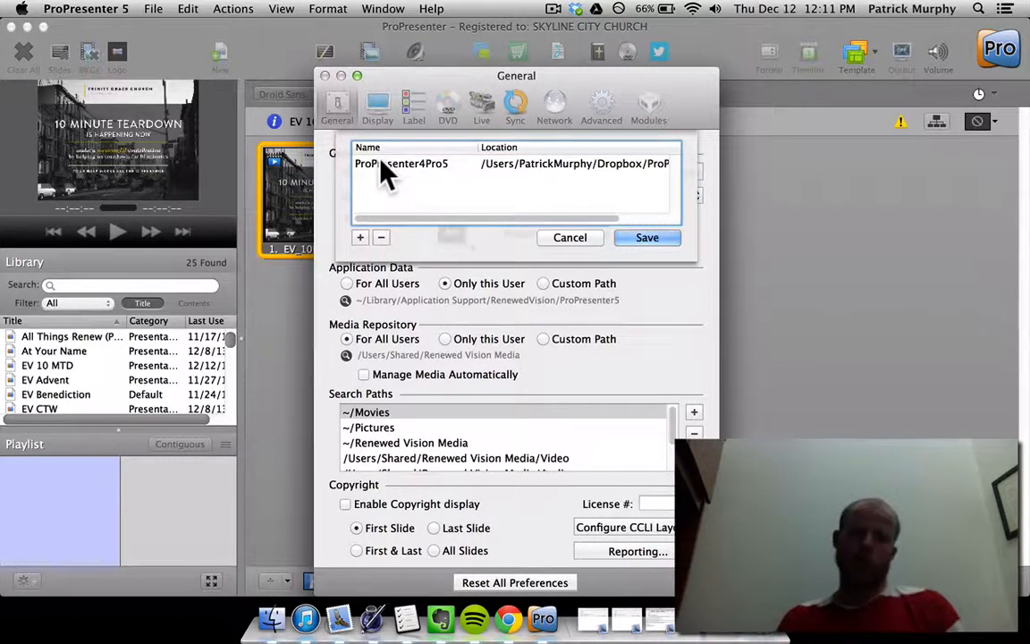
{"action": "left_click", "coordinate": [649, 237]}
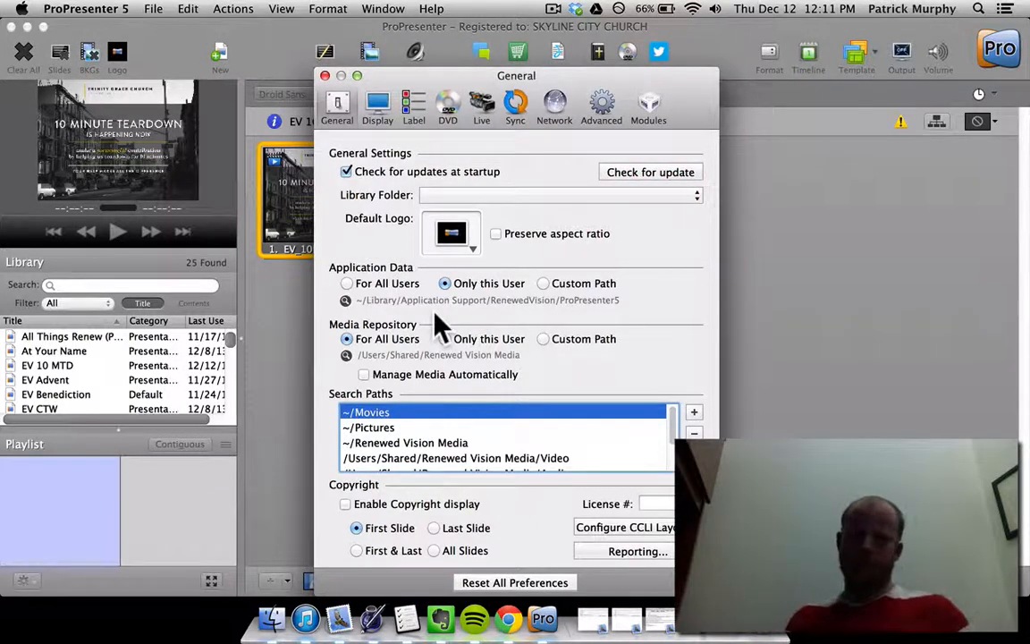
- Open the Display preferences, enable the stage display to view its layout, and close it again
{"action": "left_click", "coordinate": [378, 104]}
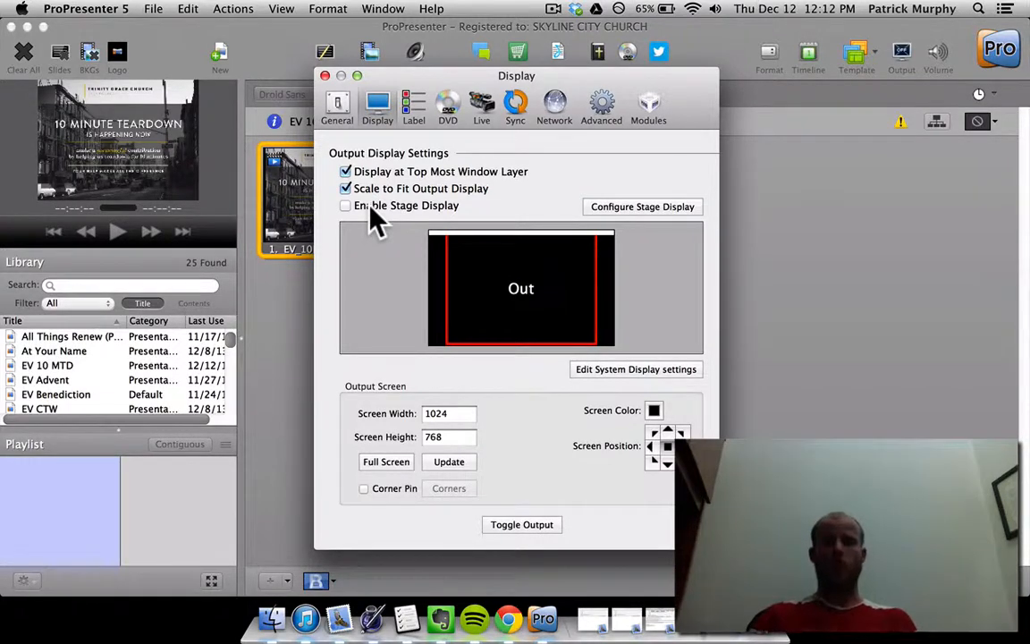
{"action": "left_click", "coordinate": [370, 207]}
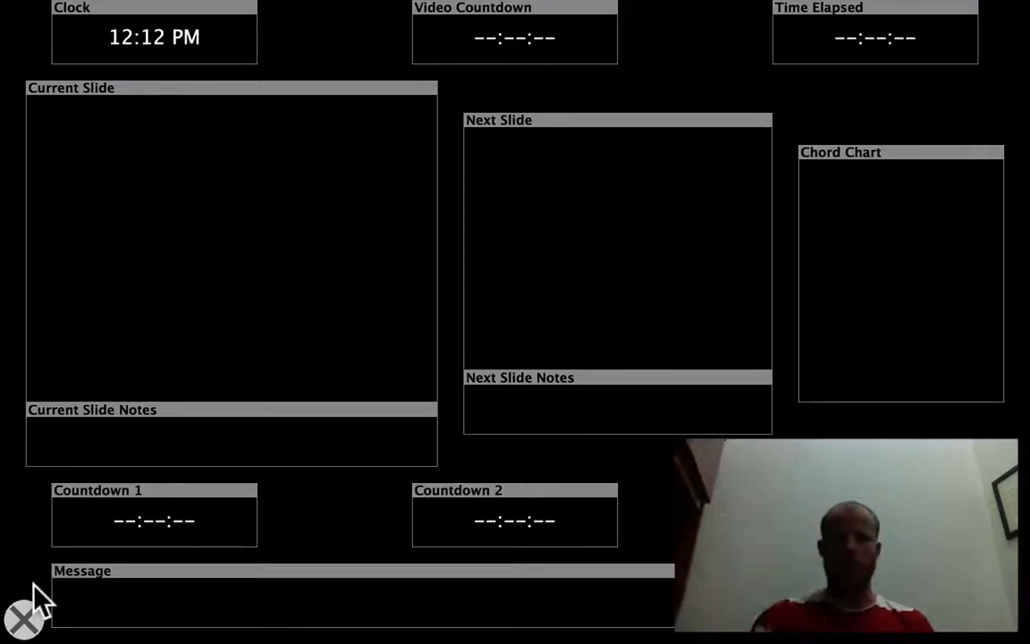
{"action": "left_click", "coordinate": [30, 613]}
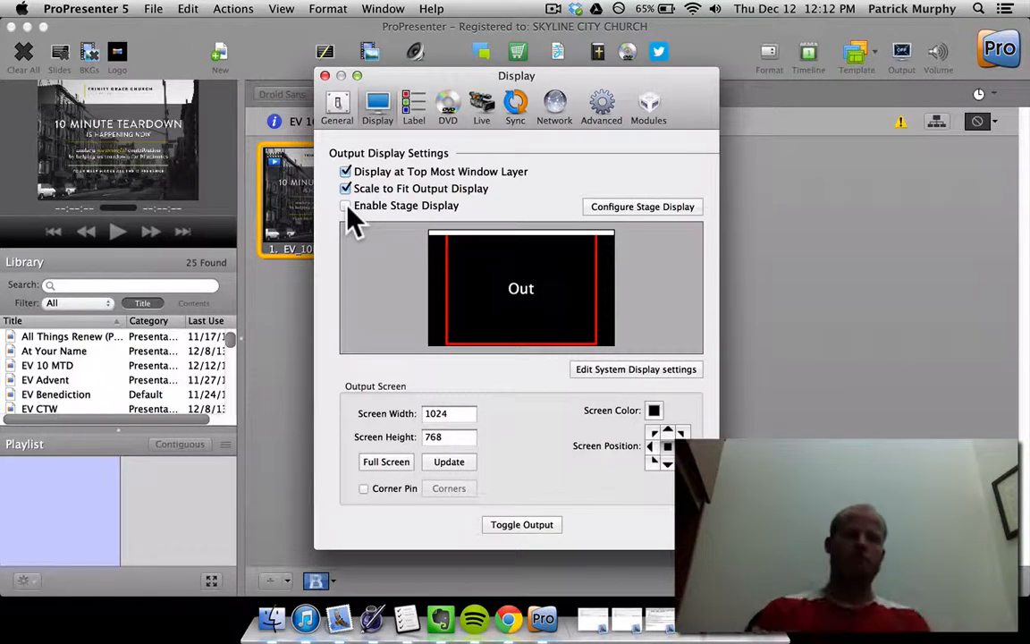
- Examine the stage display configuration options and the Mac's system display settings, closing each one
{"action": "left_click", "coordinate": [675, 211]}
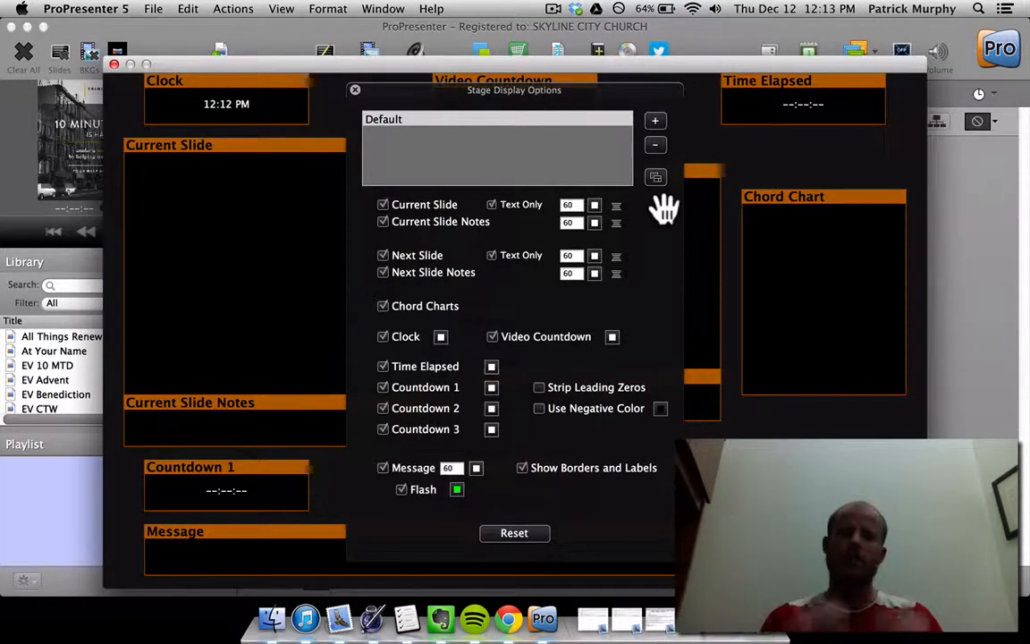
{"action": "left_click", "coordinate": [355, 91]}
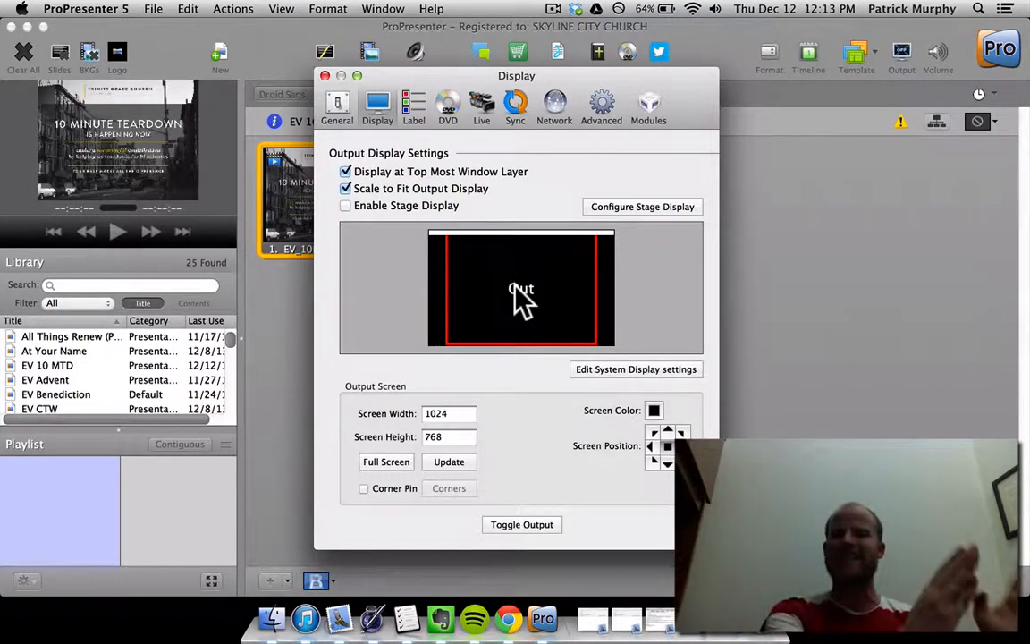
{"action": "mouse_move", "coordinate": [513, 291]}
{"action": "left_mouse_down"}
{"action": "mouse_move", "coordinate": [408, 291]}
{"action": "mouse_move", "coordinate": [637, 285]}
{"action": "mouse_move", "coordinate": [439, 278]}
{"action": "mouse_move", "coordinate": [604, 273]}
{"action": "mouse_move", "coordinate": [452, 285]}
{"action": "mouse_move", "coordinate": [513, 287]}
{"action": "left_mouse_up"}
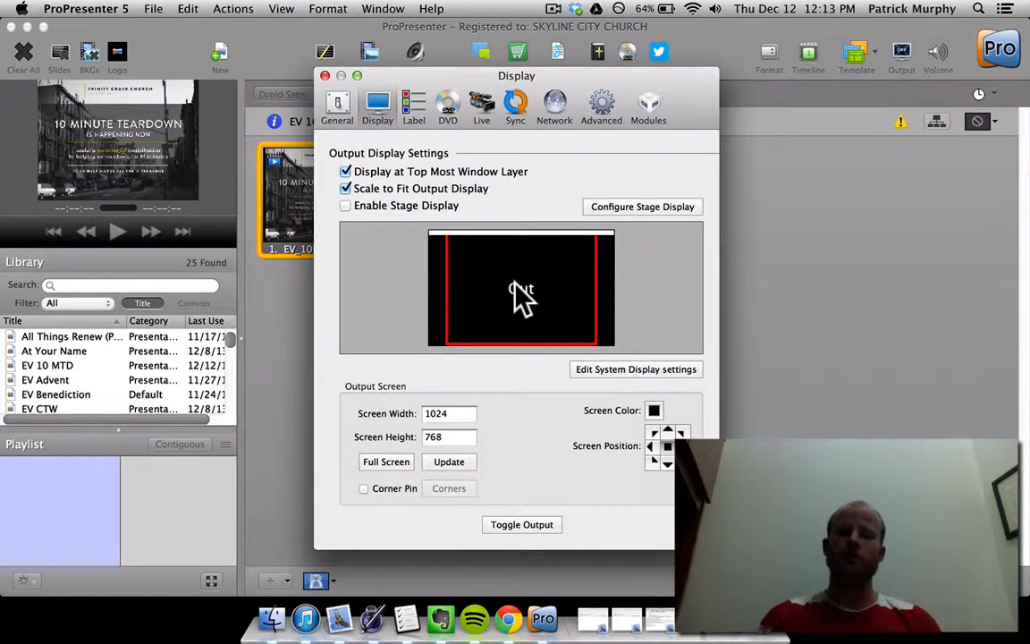
{"action": "left_click", "coordinate": [640, 369]}
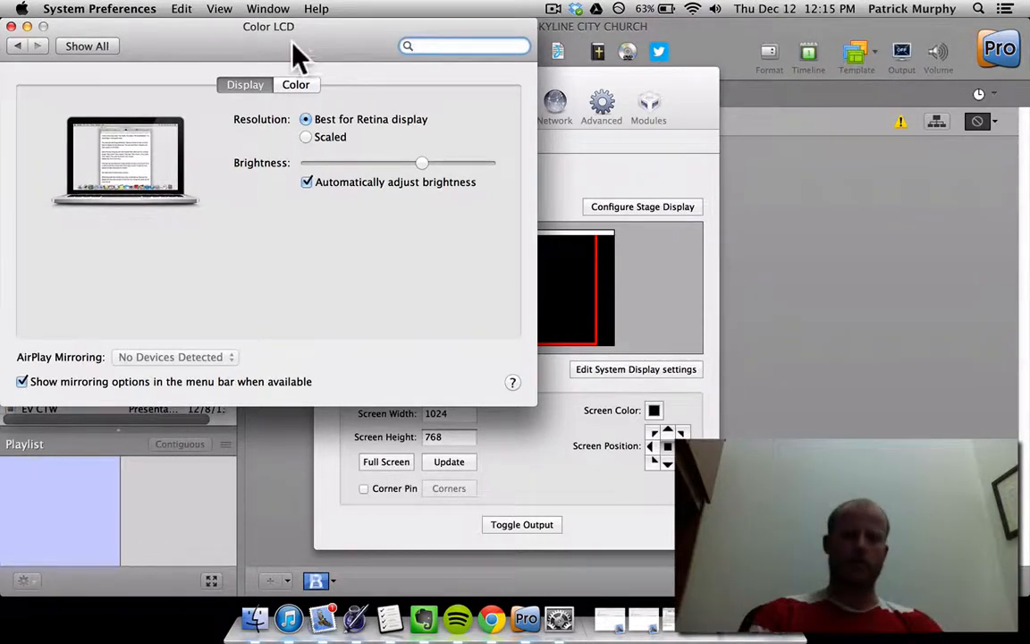
{"action": "key", "text": "super+q"}
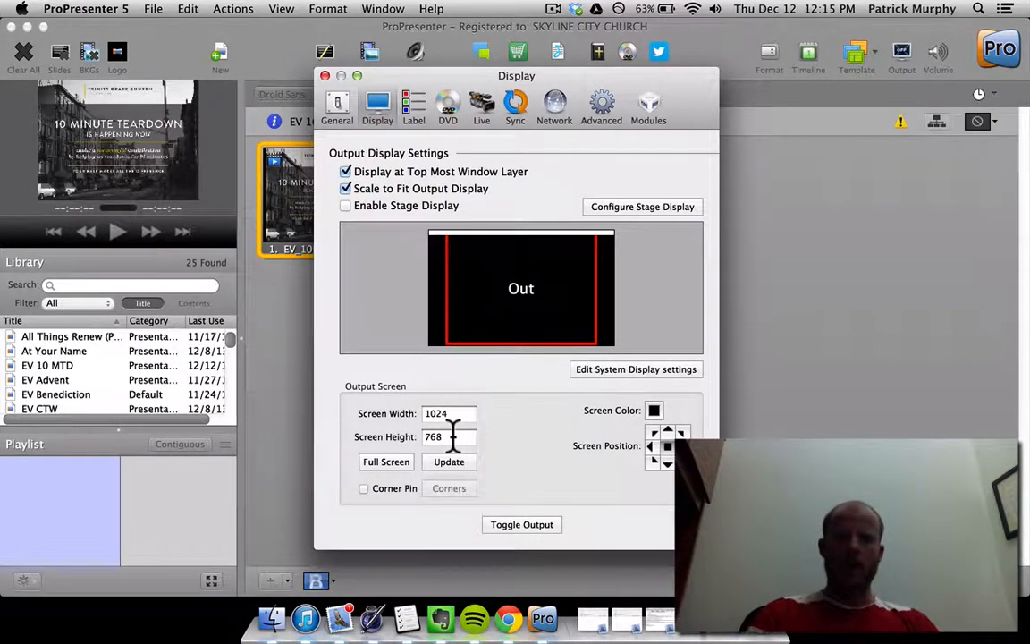
- Try the full-screen output size and restore the output screen to a width of 1024 and a height of 768
{"action": "left_click", "coordinate": [395, 459]}
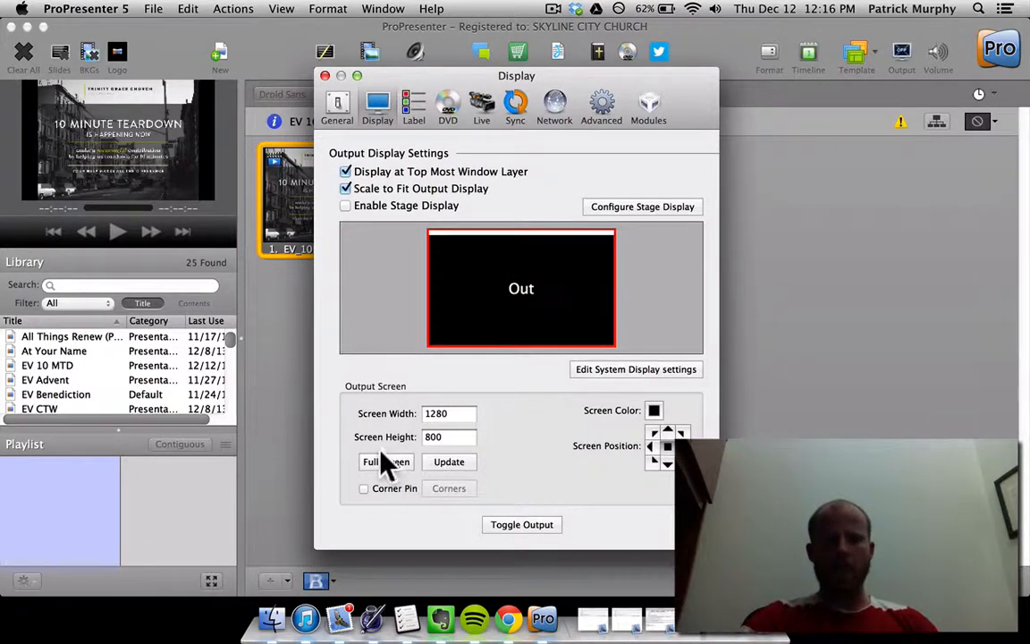
{"action": "double_click", "coordinate": [455, 413]}
{"action": "type", "text": "10"}
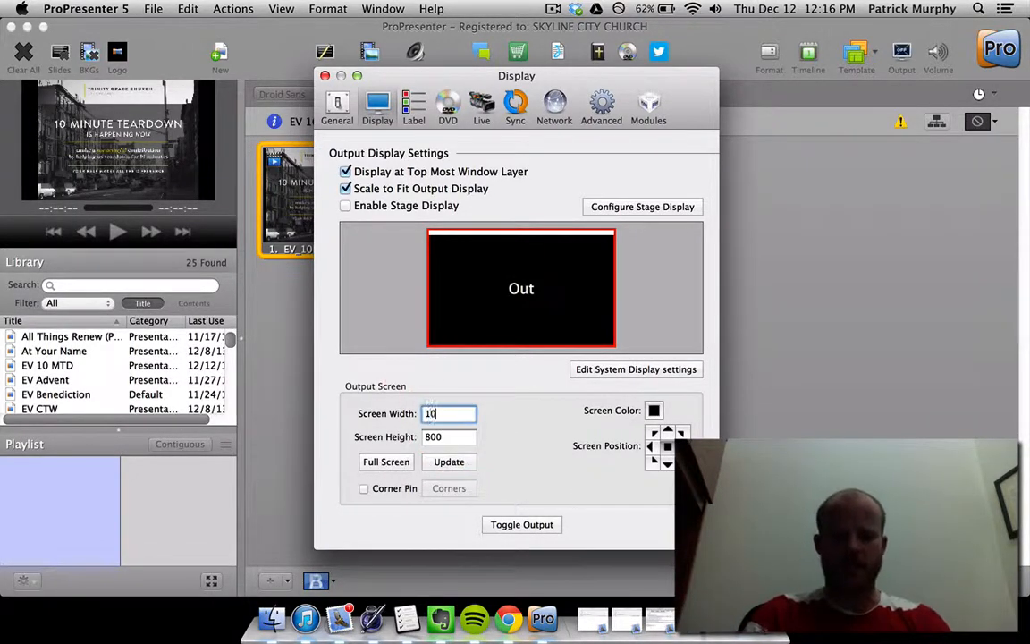
{"action": "type", "text": "24"}
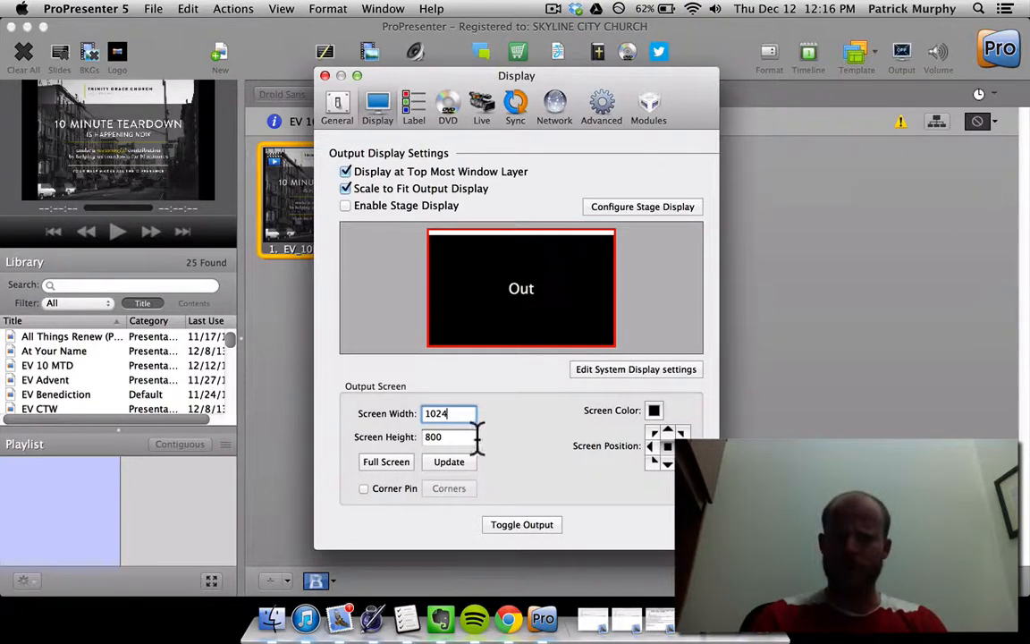
{"action": "double_click", "coordinate": [455, 437]}
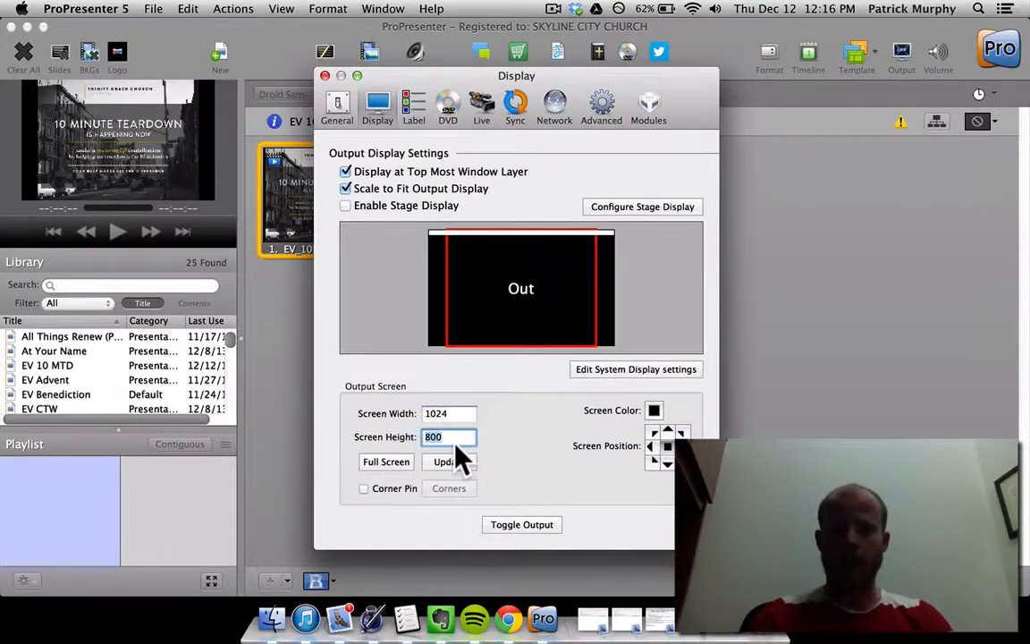
{"action": "type", "text": "768"}
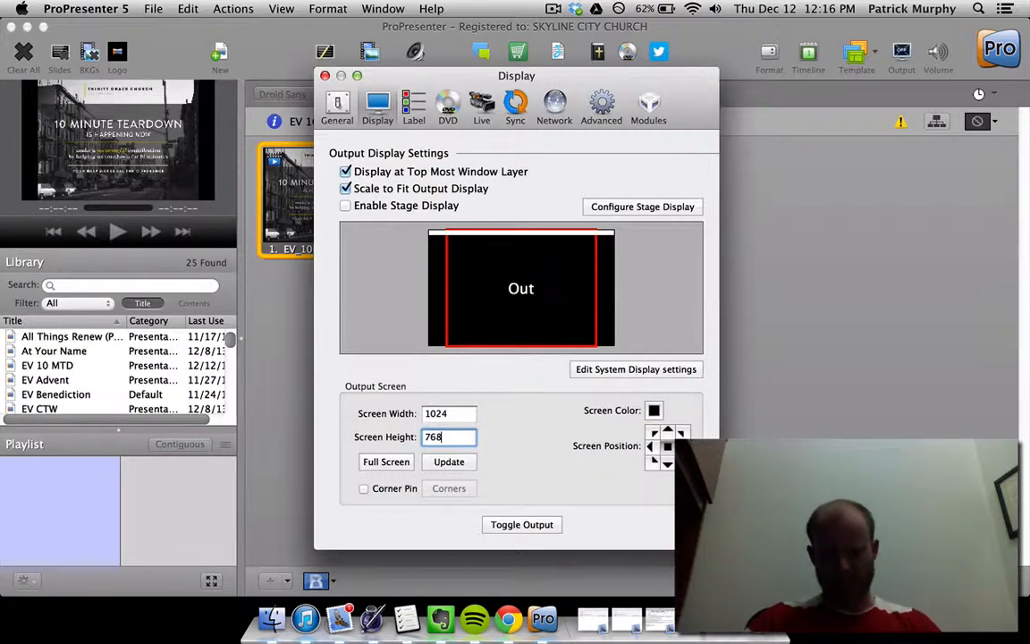
{"action": "left_click", "coordinate": [450, 466]}
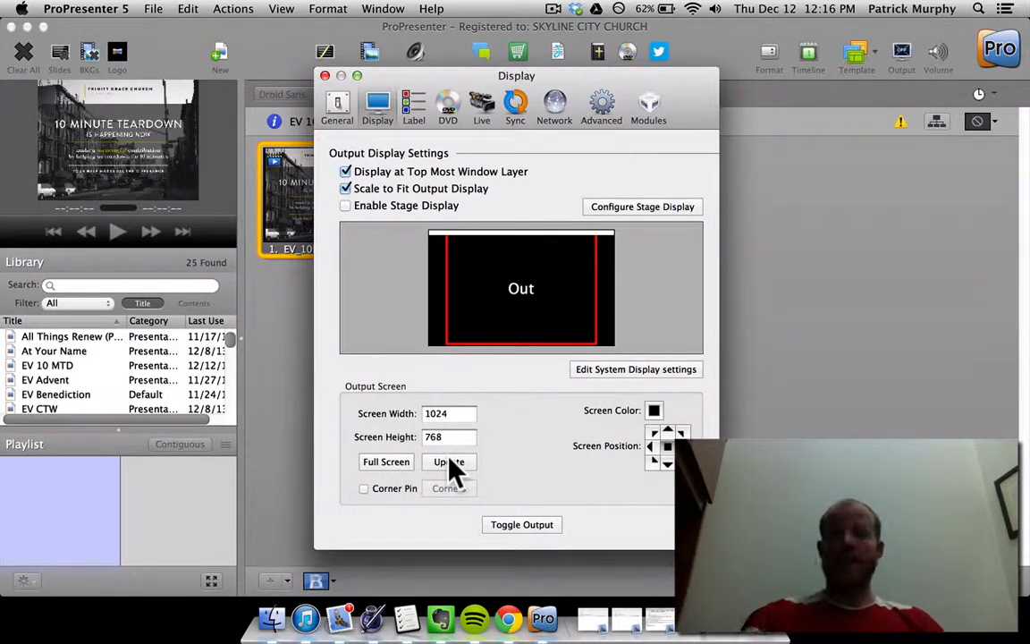
- Look through the Label, DVD, Live, Sync, Network, Advanced and Modules preferences and close the preferences window
{"action": "left_click", "coordinate": [422, 119]}
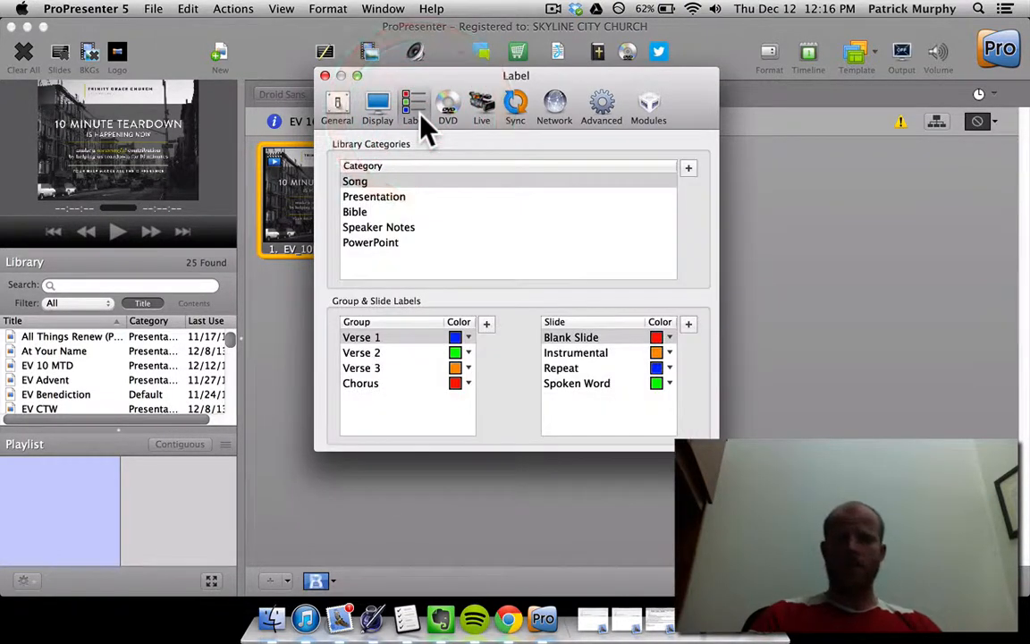
{"action": "left_click", "coordinate": [435, 120]}
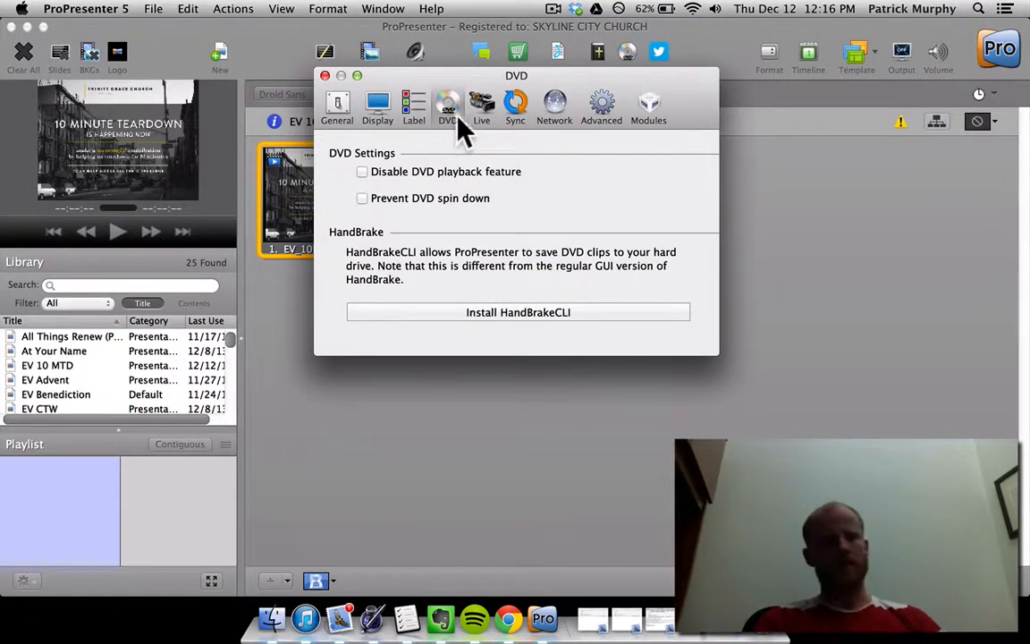
{"action": "left_click", "coordinate": [476, 119]}
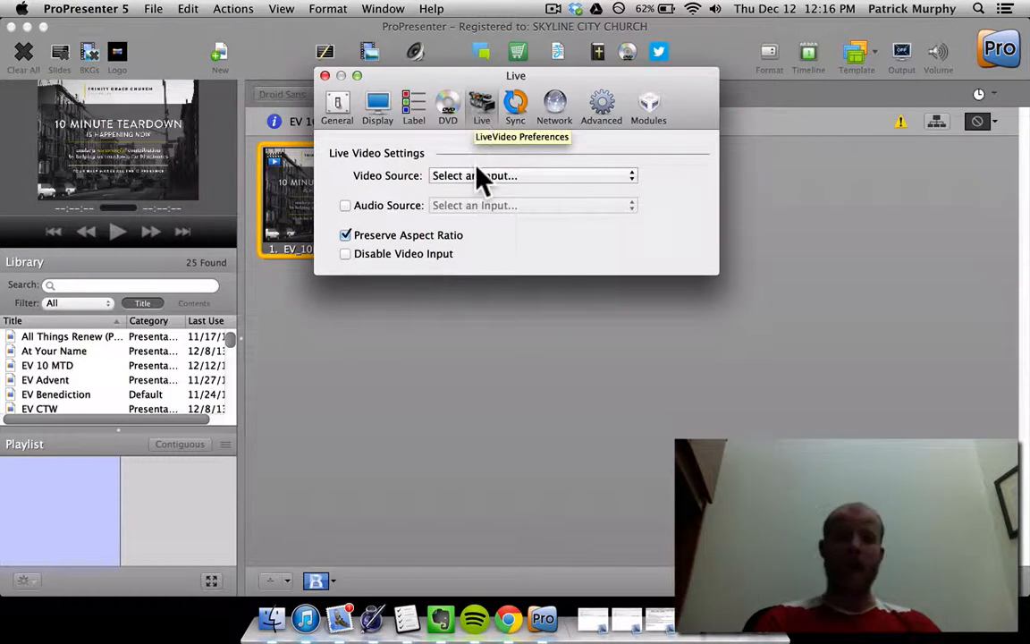
{"action": "left_click", "coordinate": [513, 105]}
{"action": "left_click", "coordinate": [557, 102]}
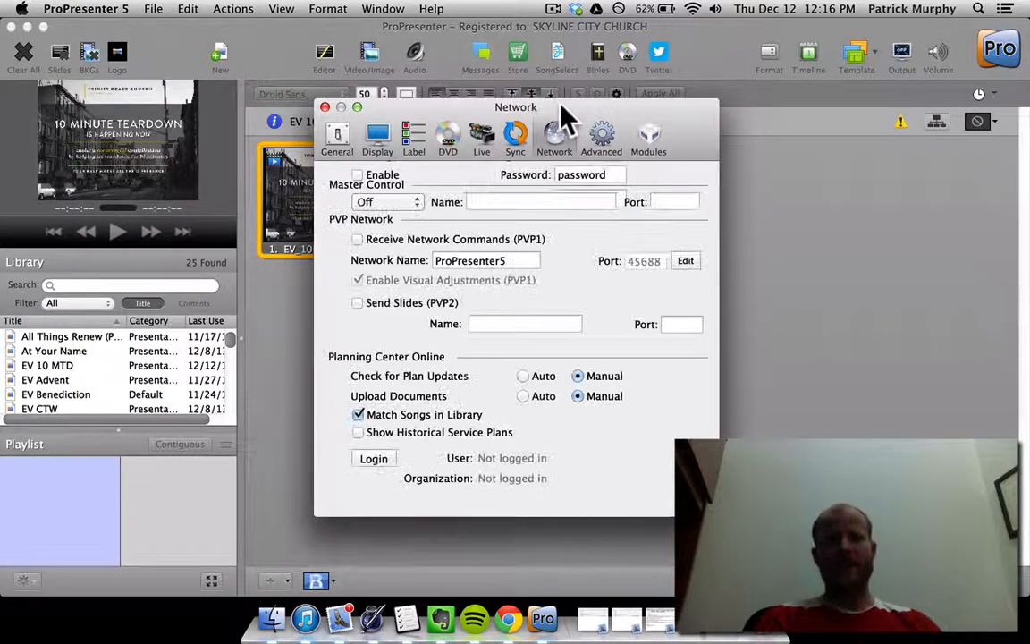
{"action": "left_click", "coordinate": [599, 135]}
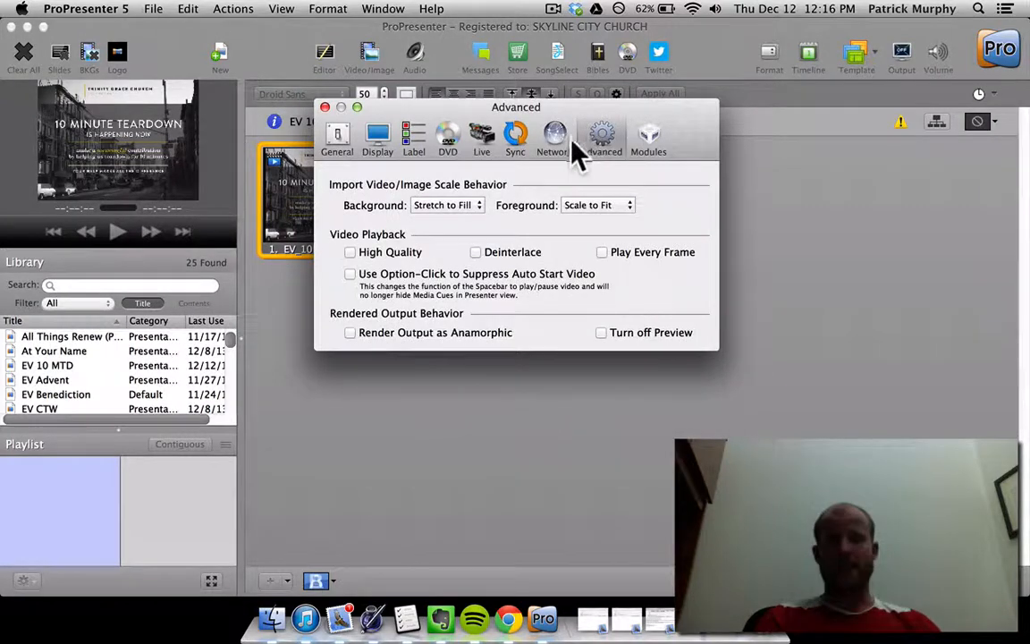
{"action": "left_click", "coordinate": [563, 139]}
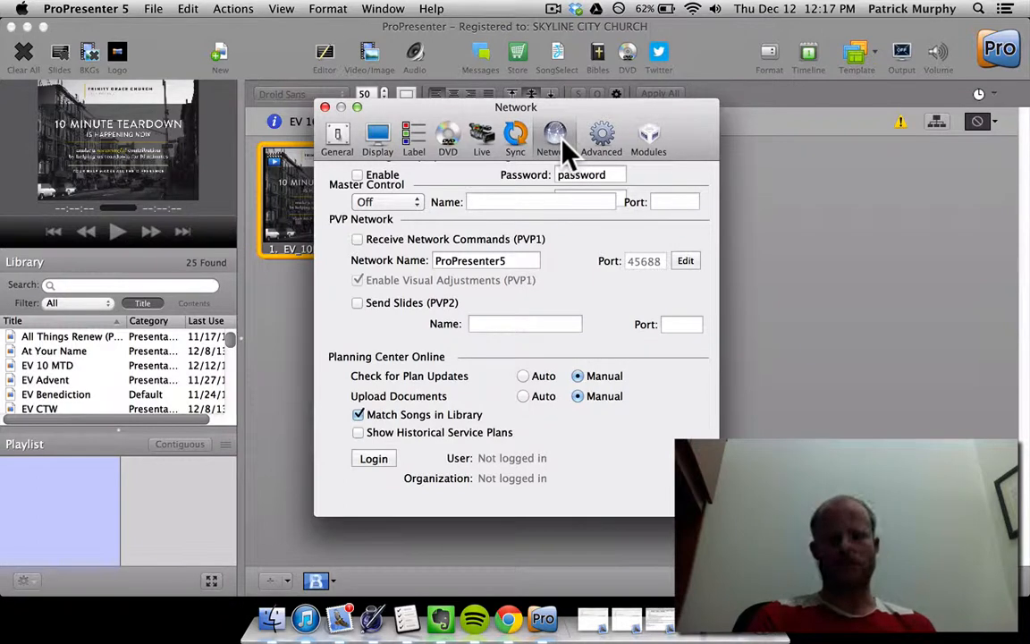
{"action": "left_click", "coordinate": [595, 146]}
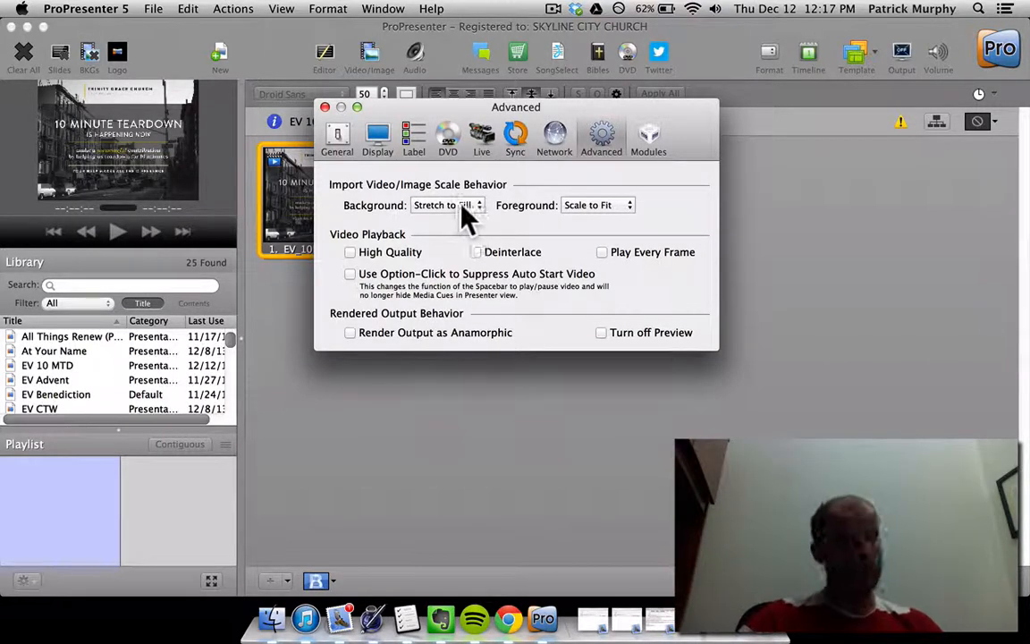
{"action": "left_click", "coordinate": [665, 143]}
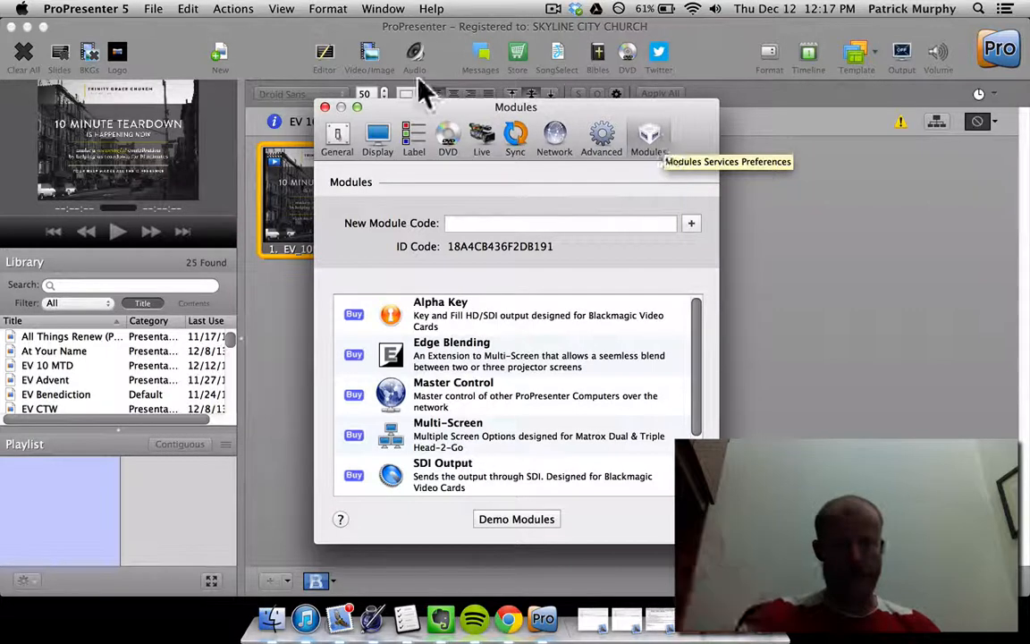
{"action": "left_click", "coordinate": [324, 105]}
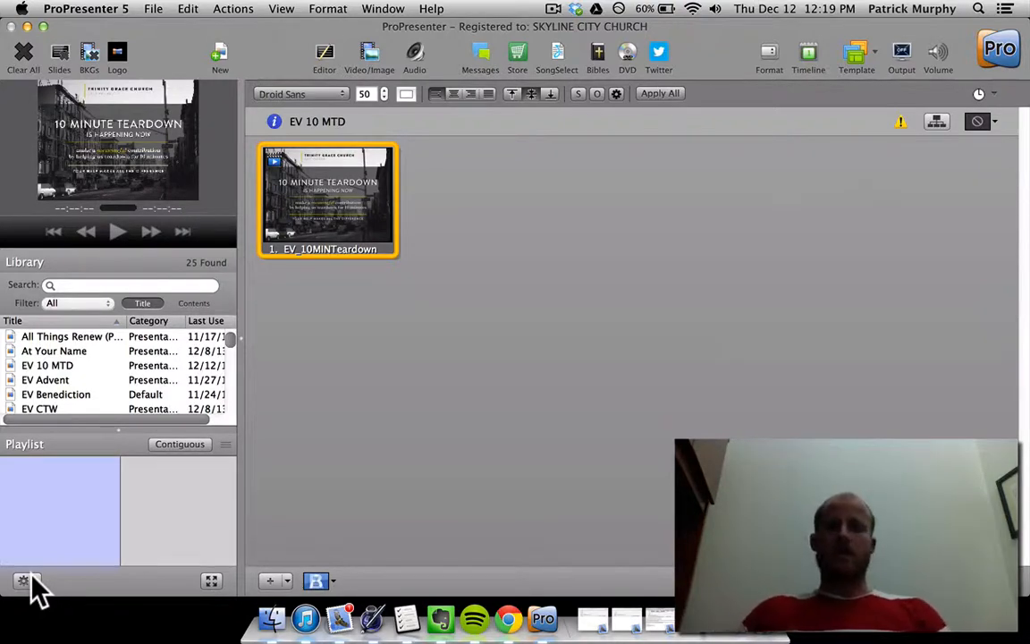
{"action": "left_click", "coordinate": [96, 541]}
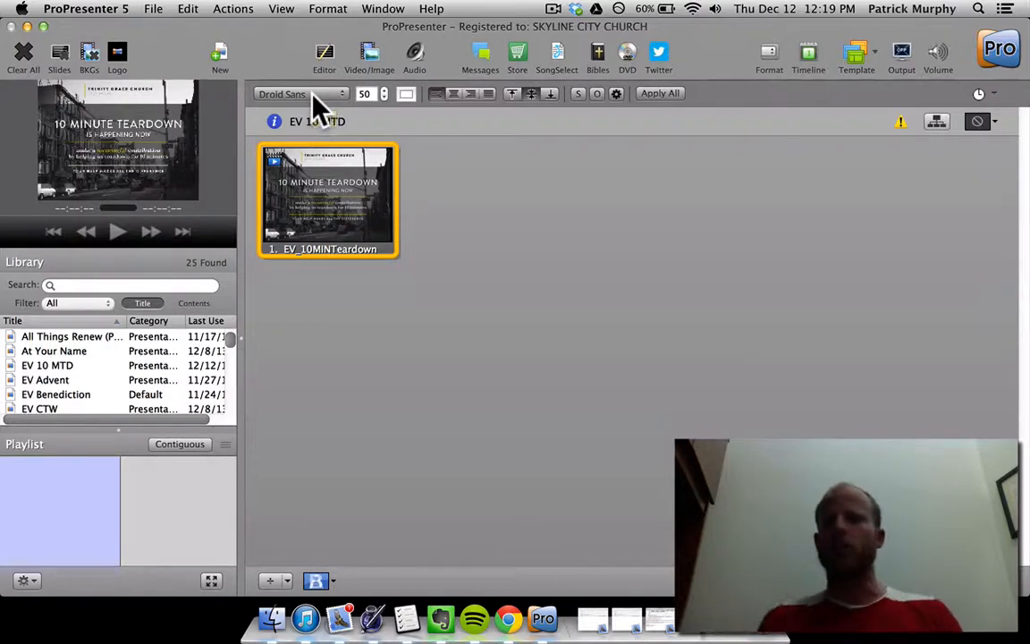
- Start a new document named "Jesus Loves Me" and set its category to Song
{"action": "left_click", "coordinate": [27, 582]}
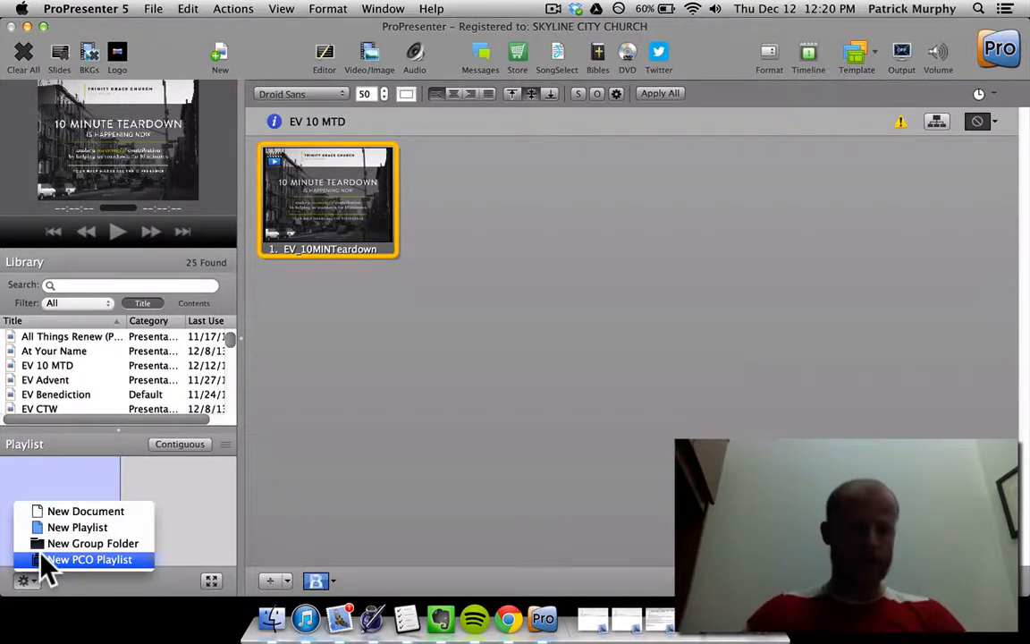
{"action": "left_click", "coordinate": [44, 512]}
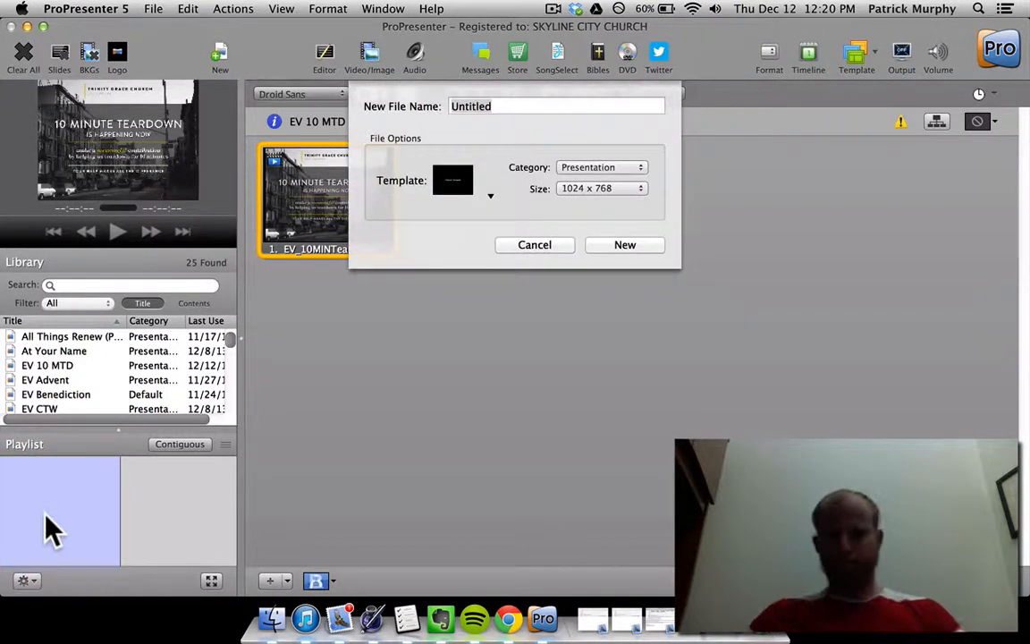
{"action": "type", "text": "Jesus"}
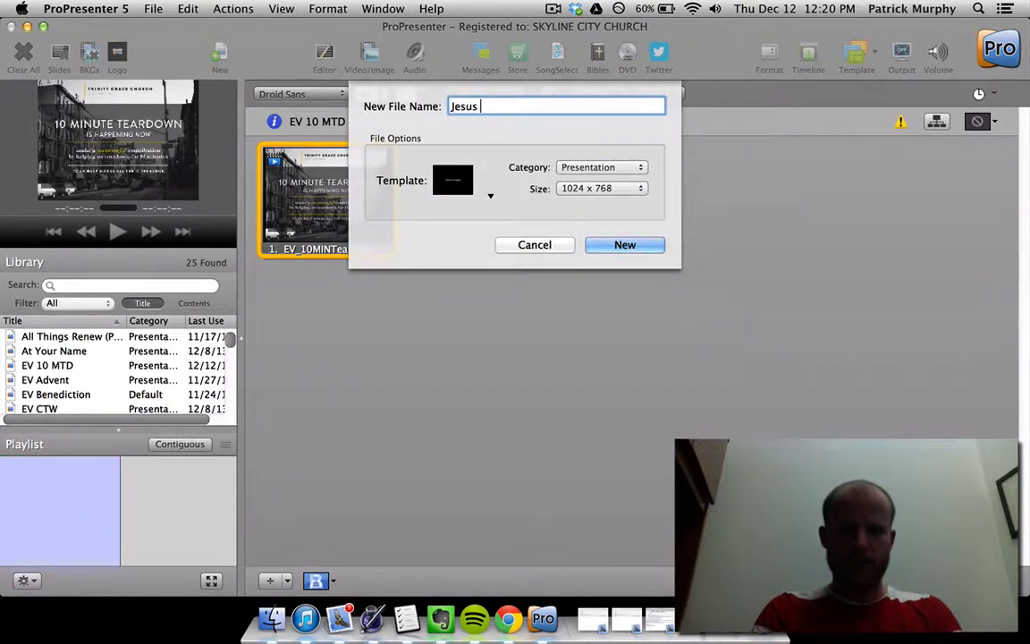
{"action": "type", "text": " Loves Me"}
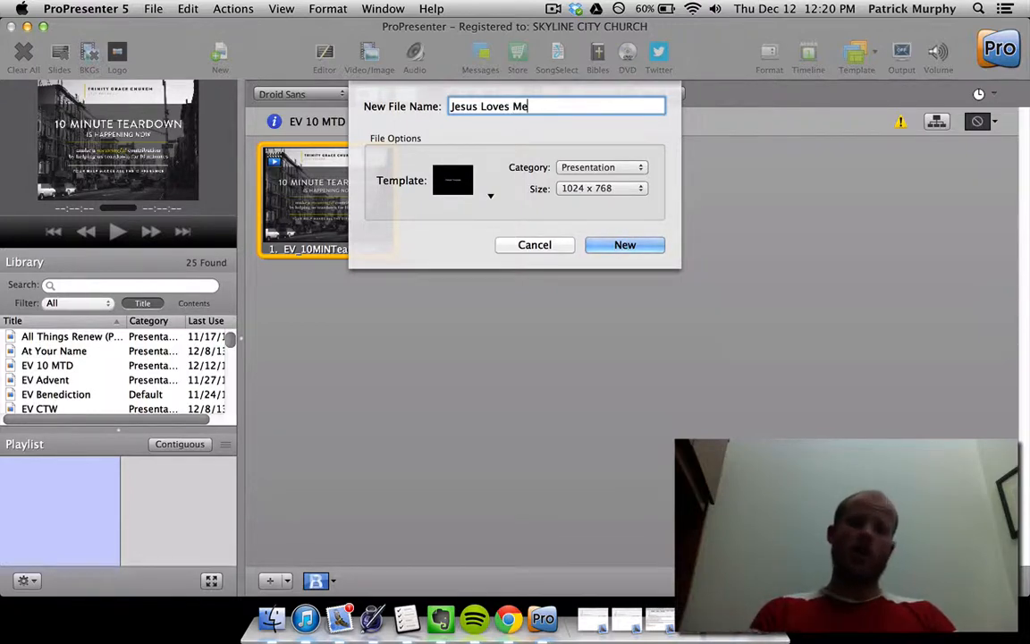
{"action": "left_click", "coordinate": [588, 170]}
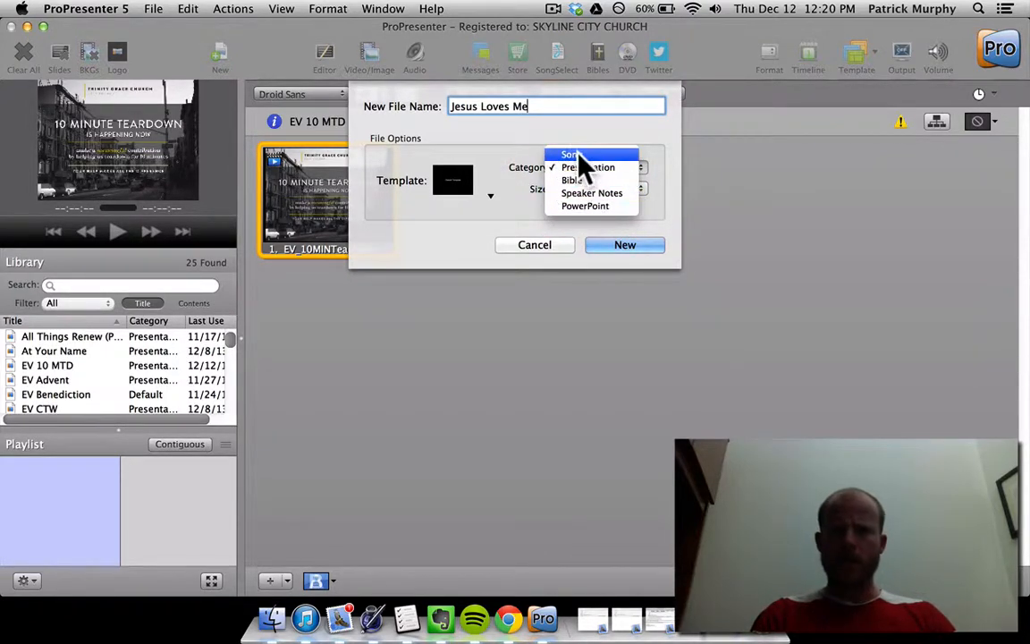
{"action": "left_click", "coordinate": [577, 156]}
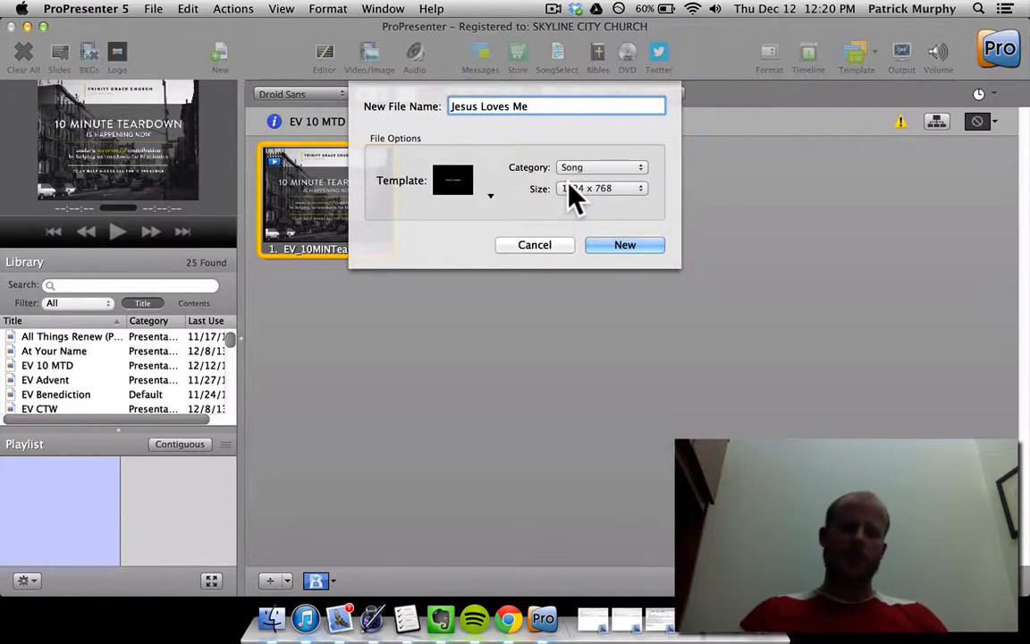
- Keep the new document's size at 1024 x 768, choose the Default template and create the document
{"action": "left_click", "coordinate": [573, 195]}
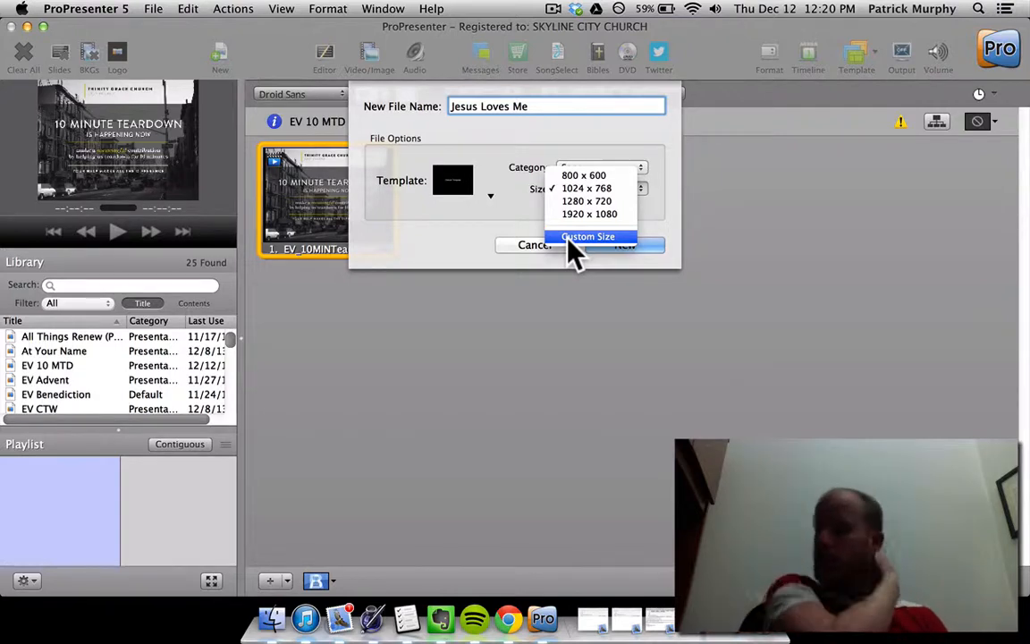
{"action": "left_click", "coordinate": [572, 188]}
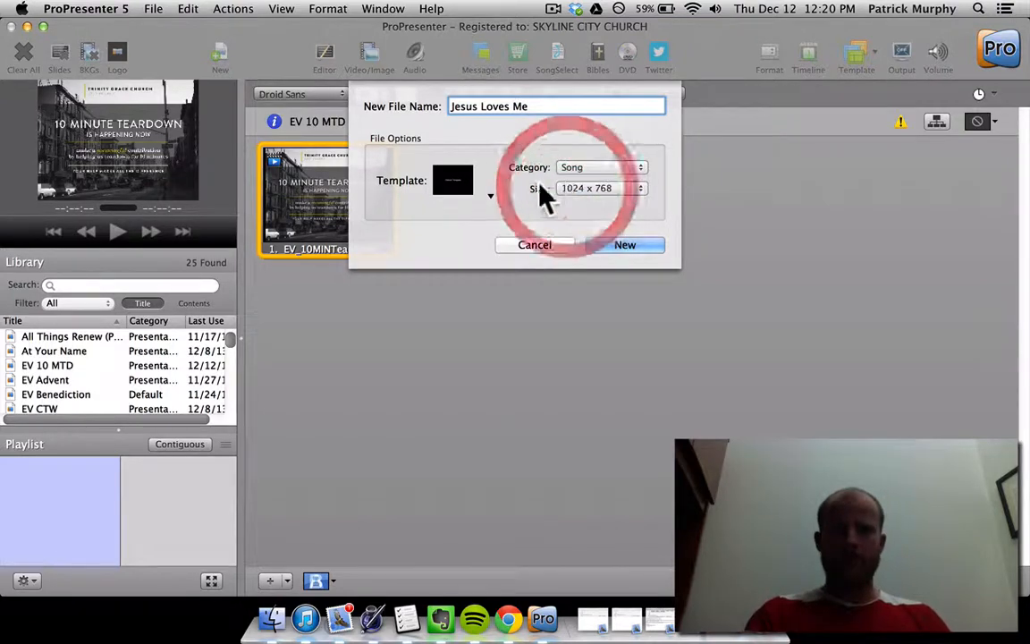
{"action": "left_click", "coordinate": [460, 186]}
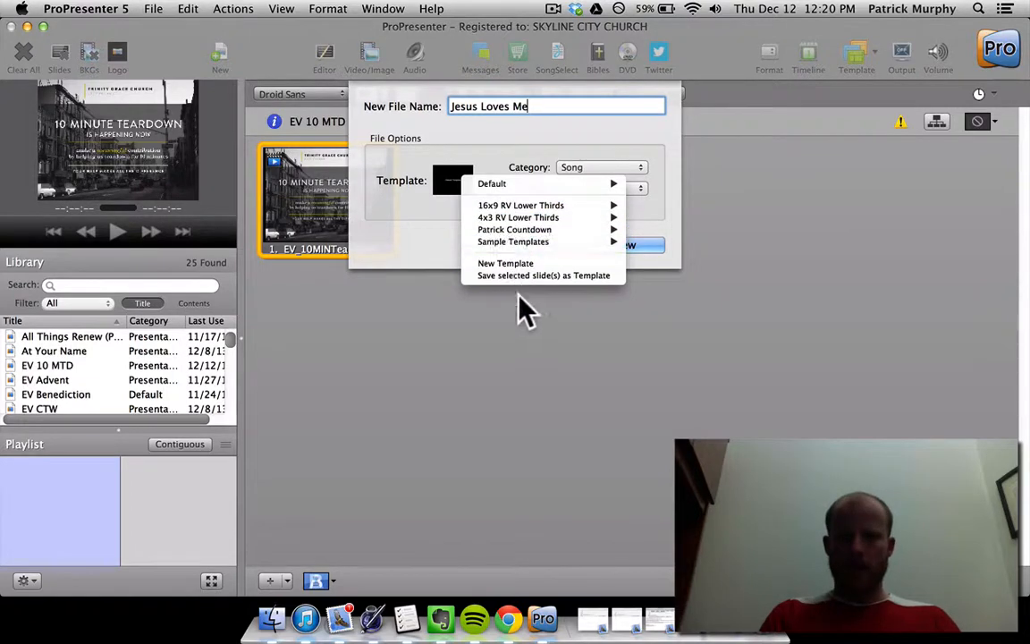
{"action": "mouse_move", "coordinate": [516, 185]}
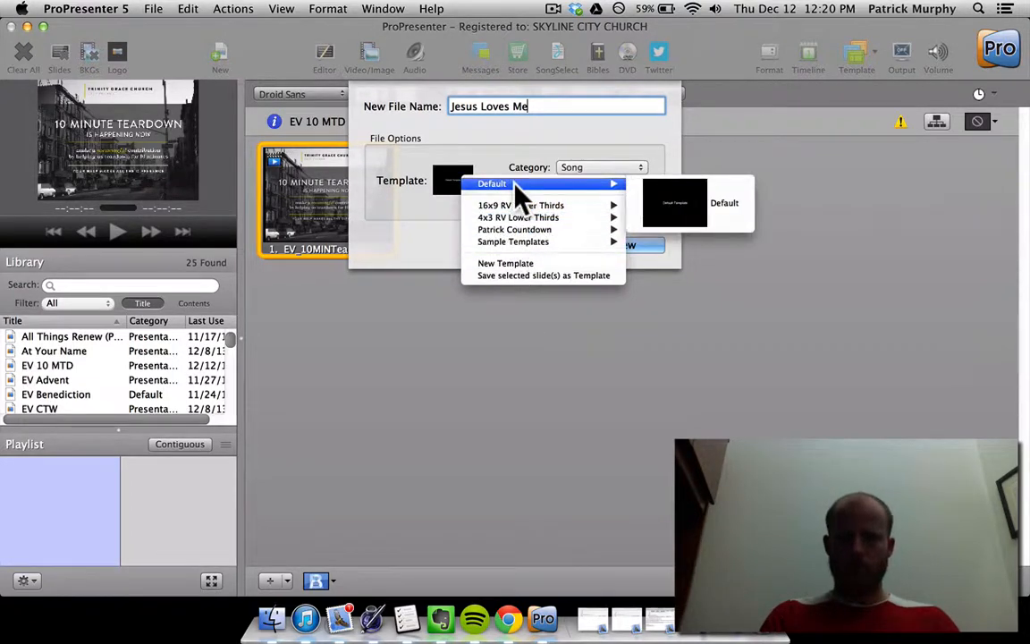
{"action": "left_click", "coordinate": [657, 192]}
{"action": "left_click", "coordinate": [637, 247]}
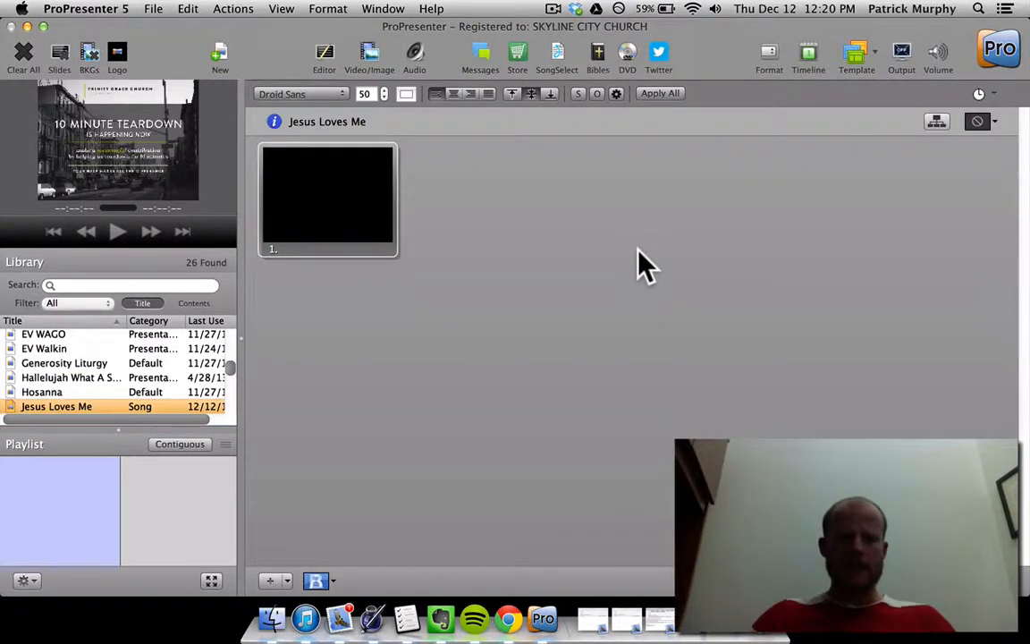
- Open the blank slide in the editor and enter the text "Jesus Love Me"
{"action": "left_click", "coordinate": [330, 56]}
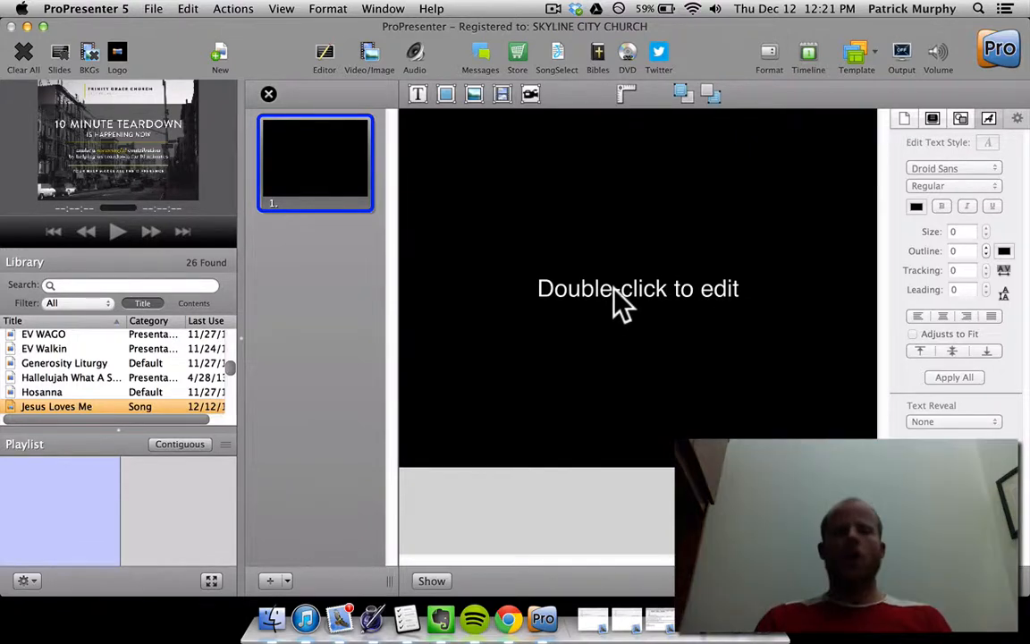
{"action": "double_click", "coordinate": [614, 288]}
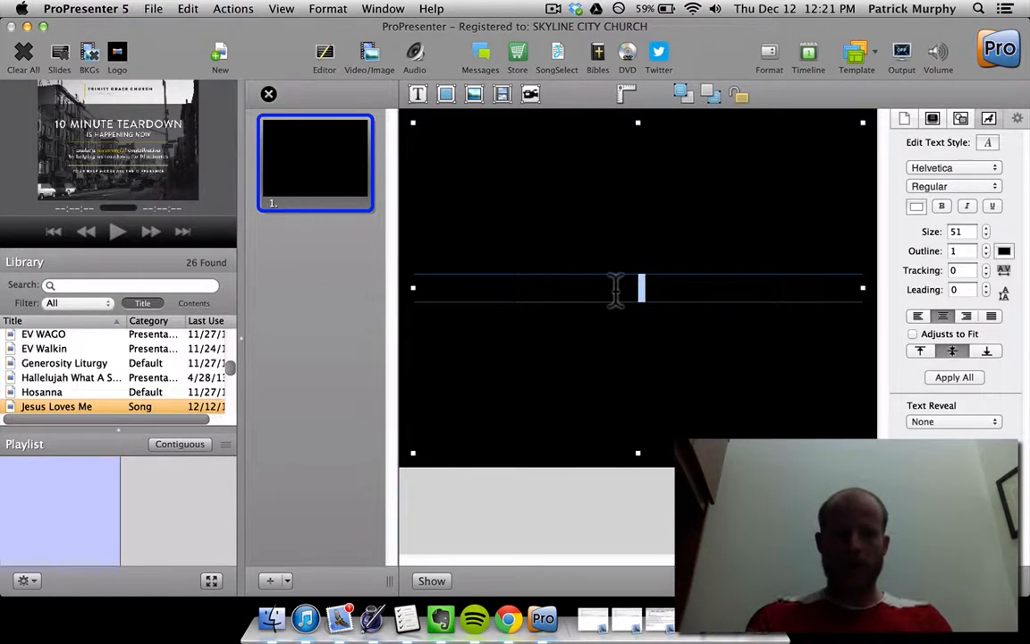
{"action": "type", "text": "Jesus L"}
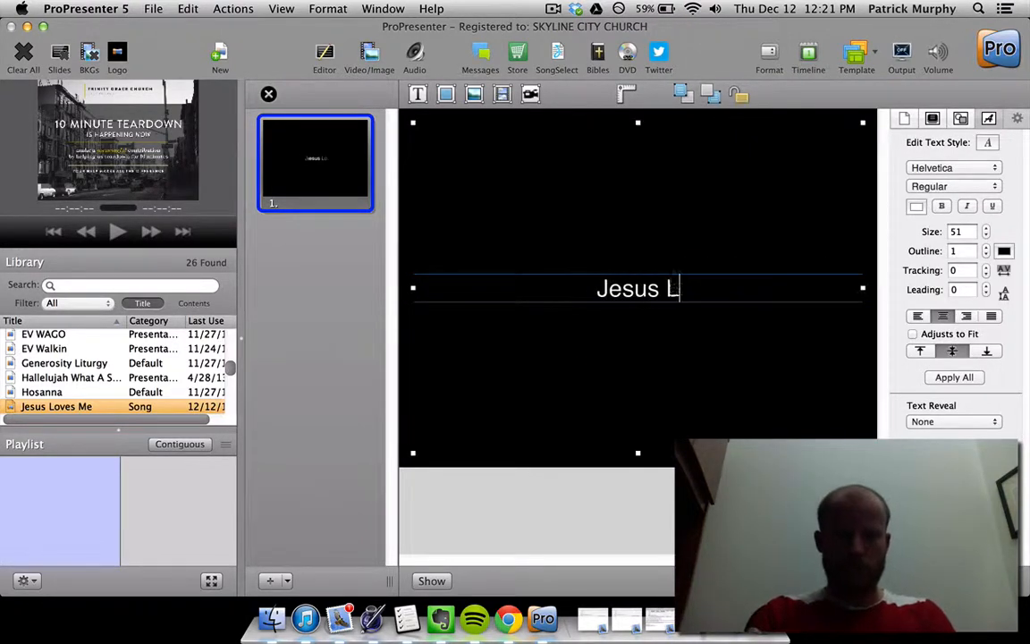
{"action": "type", "text": "ove Me"}
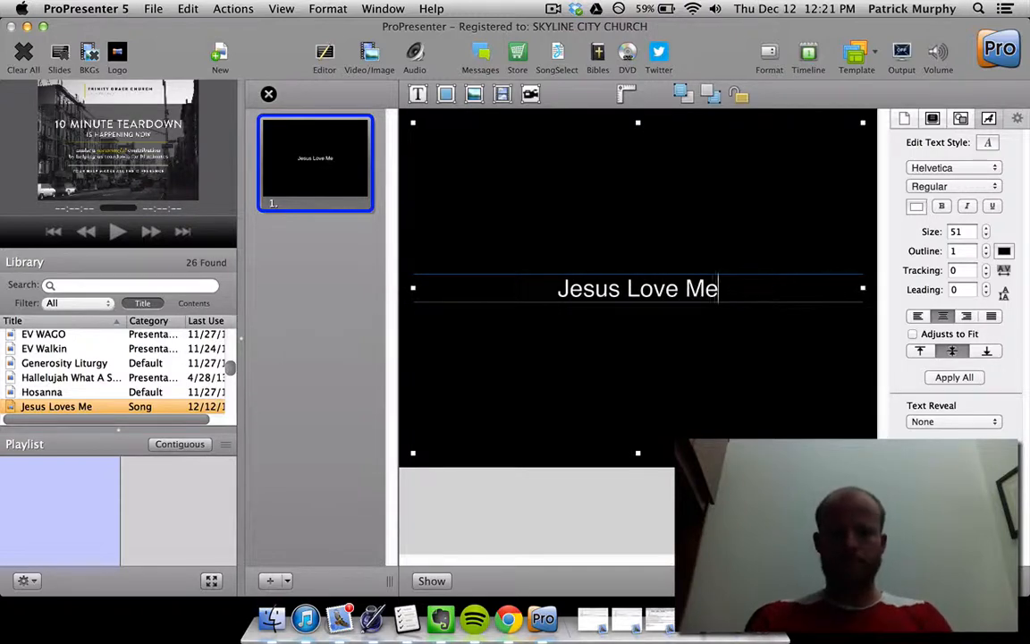
- Delete all the text on the slide, trying an undo of the deletion before clearing it again
{"action": "key", "text": "super+a"}
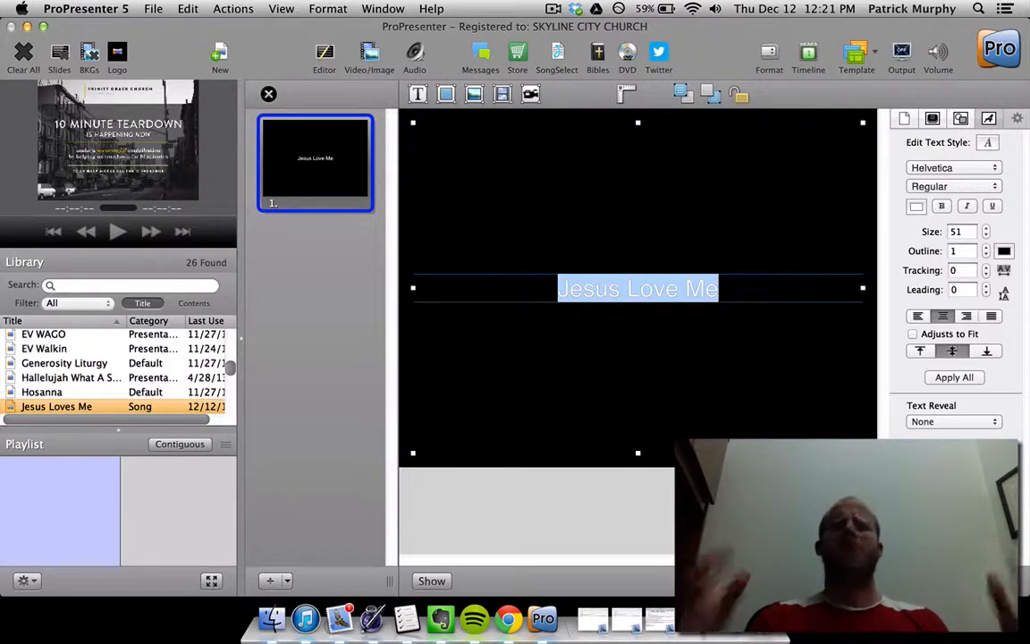
{"action": "key", "text": "BackSpace"}
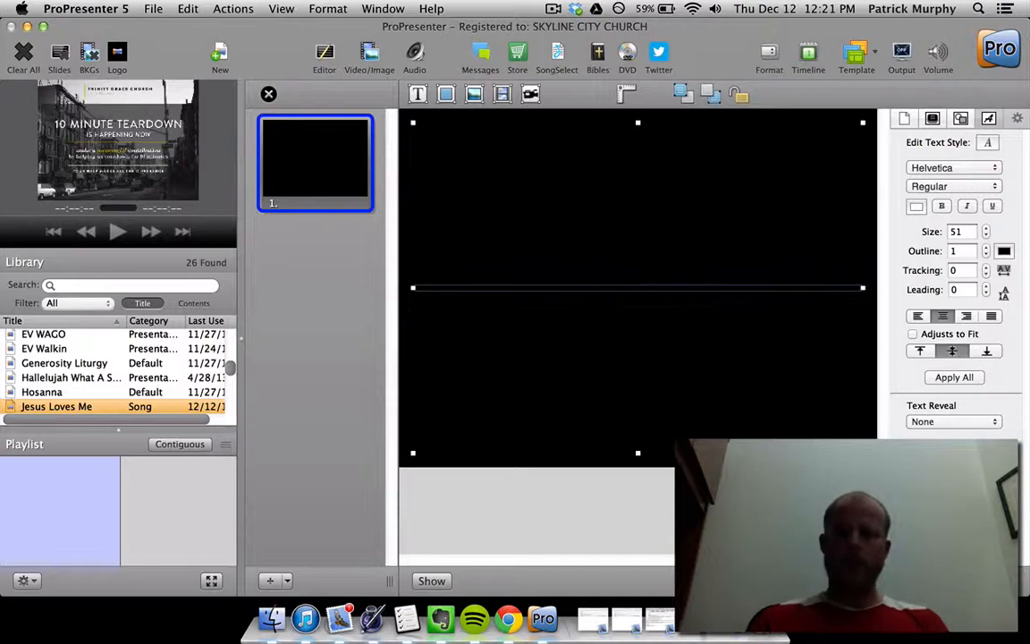
{"action": "key", "text": "super+z"}
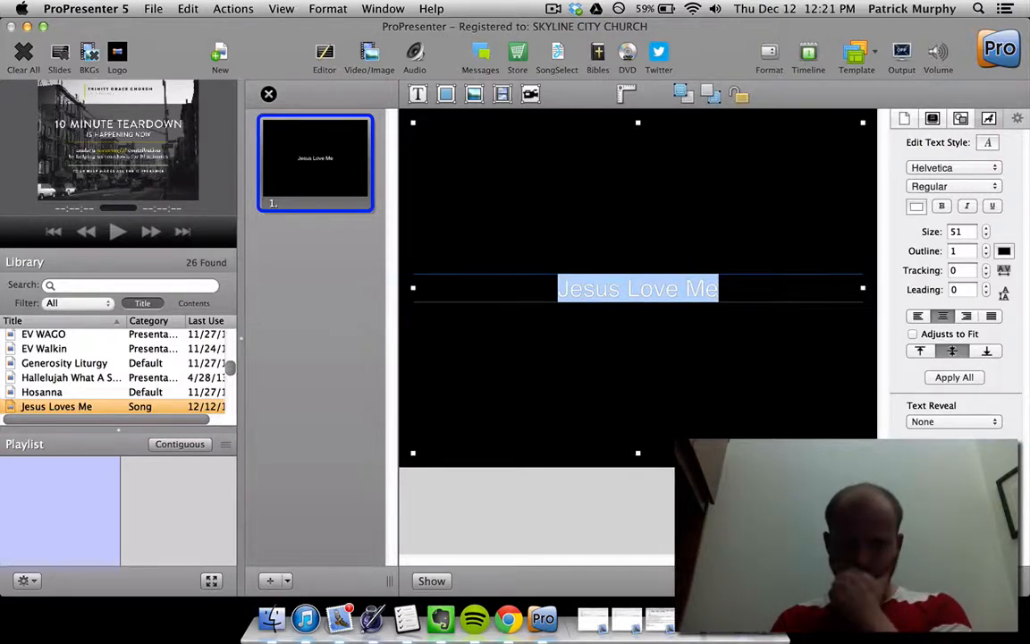
{"action": "key", "text": "BackSpace"}
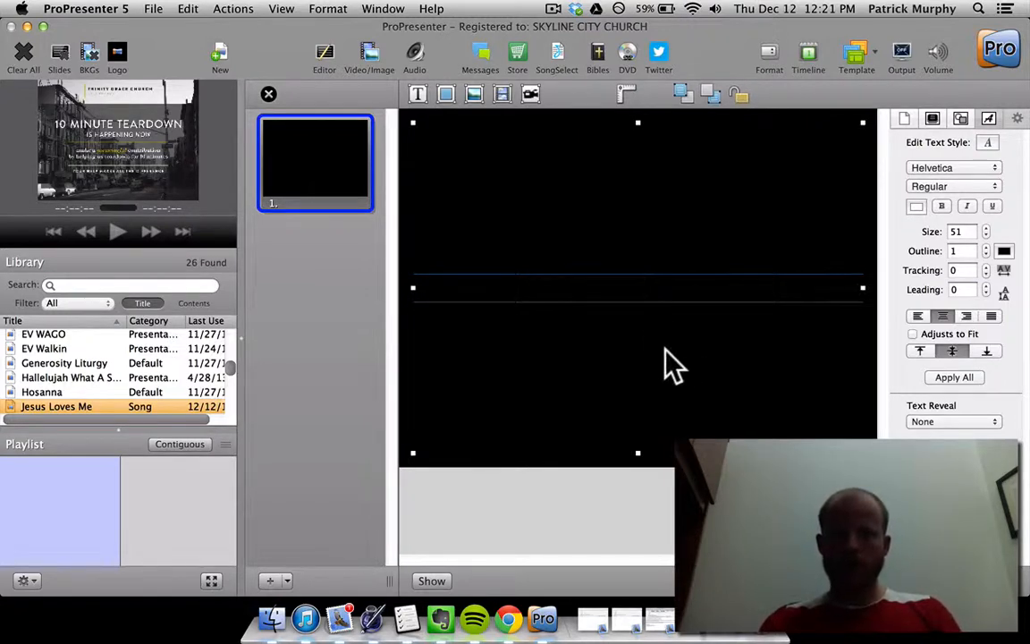
{"action": "left_click", "coordinate": [616, 367]}
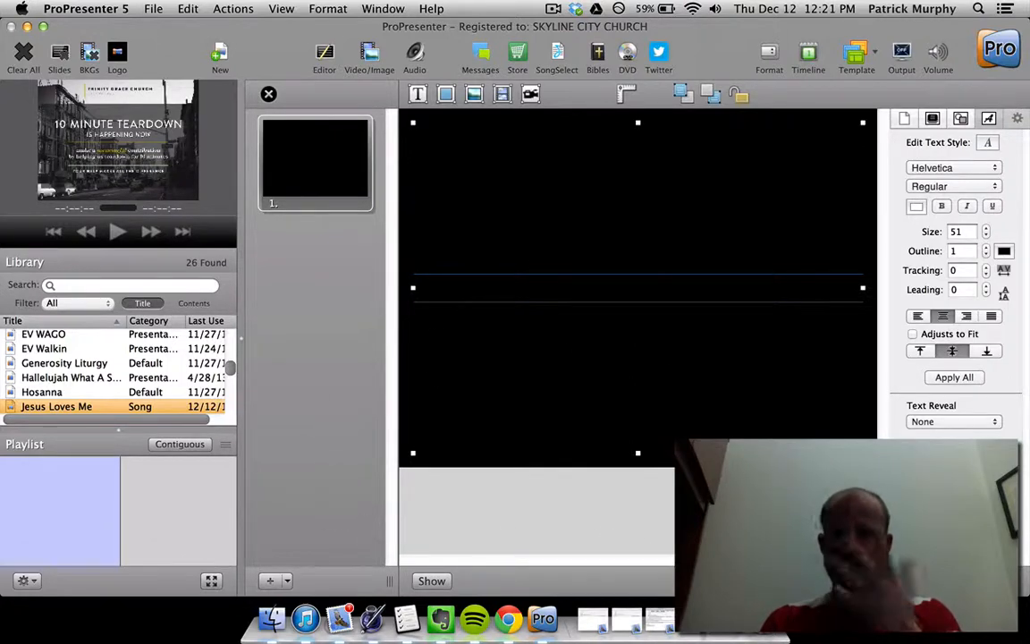
- Switch to Finder, find the song "All Creatures-E" in the Master Binder folder and open it with TextEdit
{"action": "left_click", "coordinate": [742, 635]}
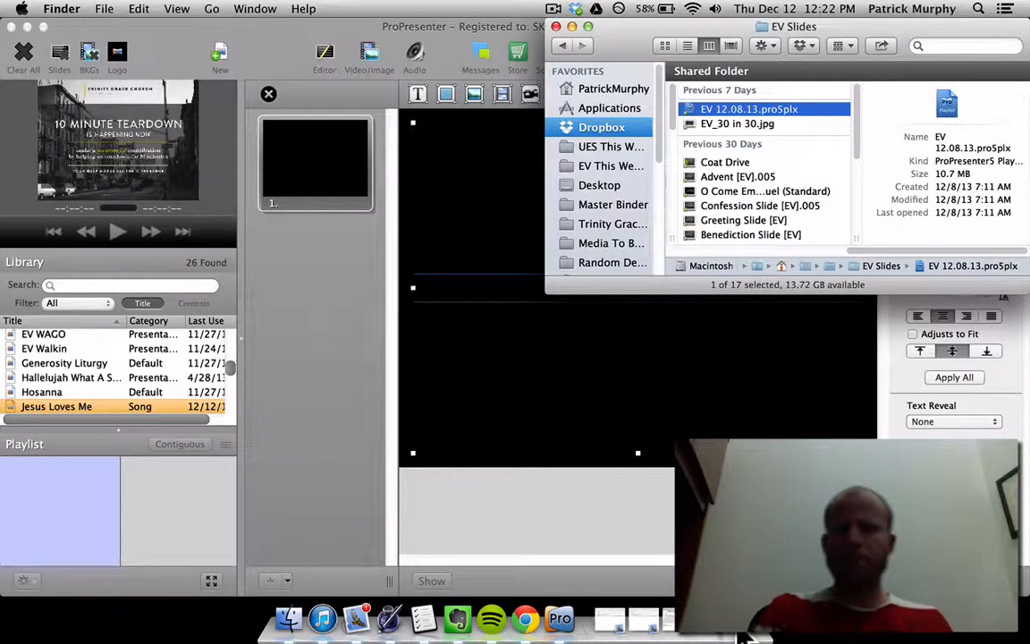
{"action": "left_click", "coordinate": [632, 213]}
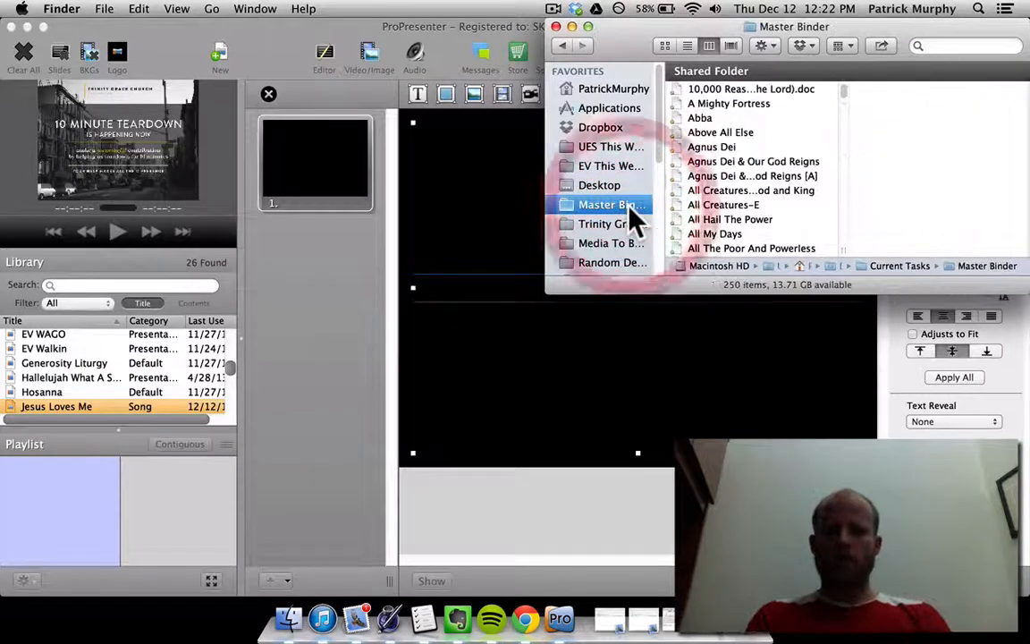
{"action": "scroll", "coordinate": [726, 159], "scroll_direction": "down", "scroll_amount": 1}
{"action": "scroll", "coordinate": [726, 156], "scroll_direction": "down", "scroll_amount": 3}
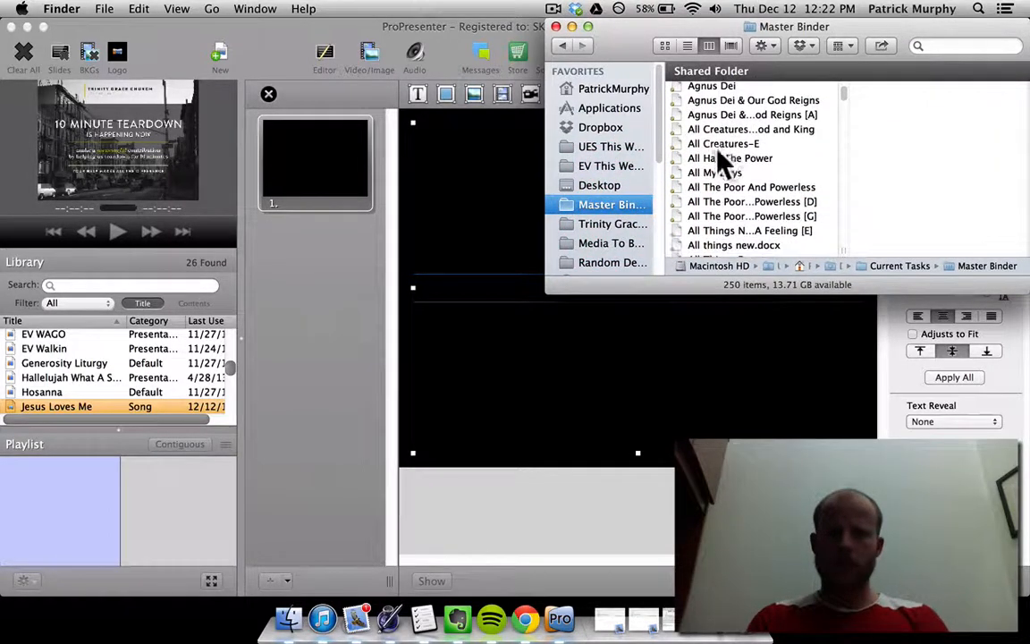
{"action": "left_click", "coordinate": [707, 189]}
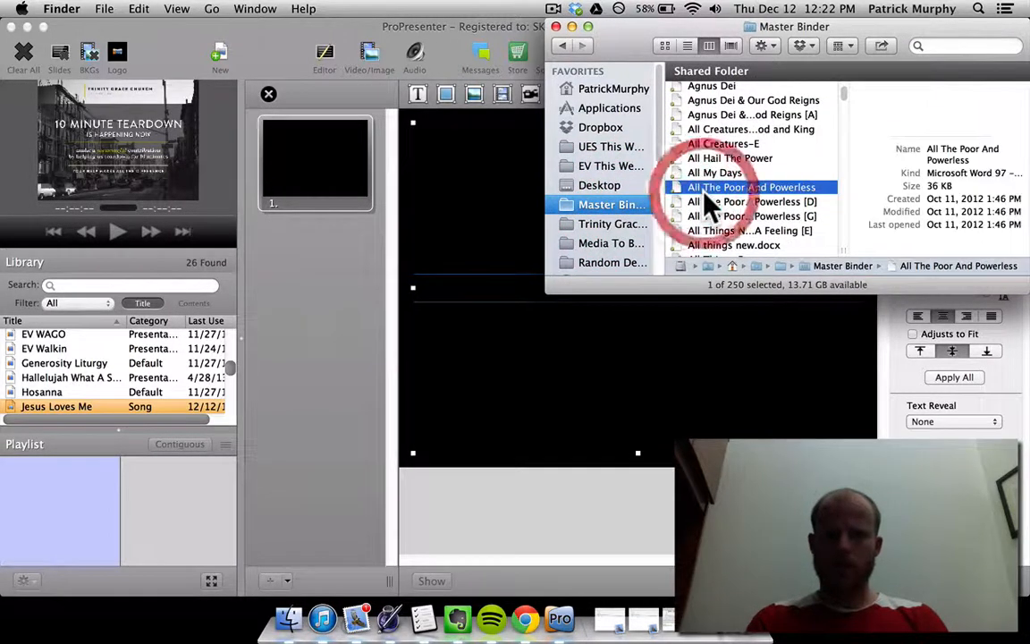
{"action": "left_click", "coordinate": [698, 129]}
{"action": "left_click", "coordinate": [699, 144]}
{"action": "right_click", "coordinate": [698, 143]}
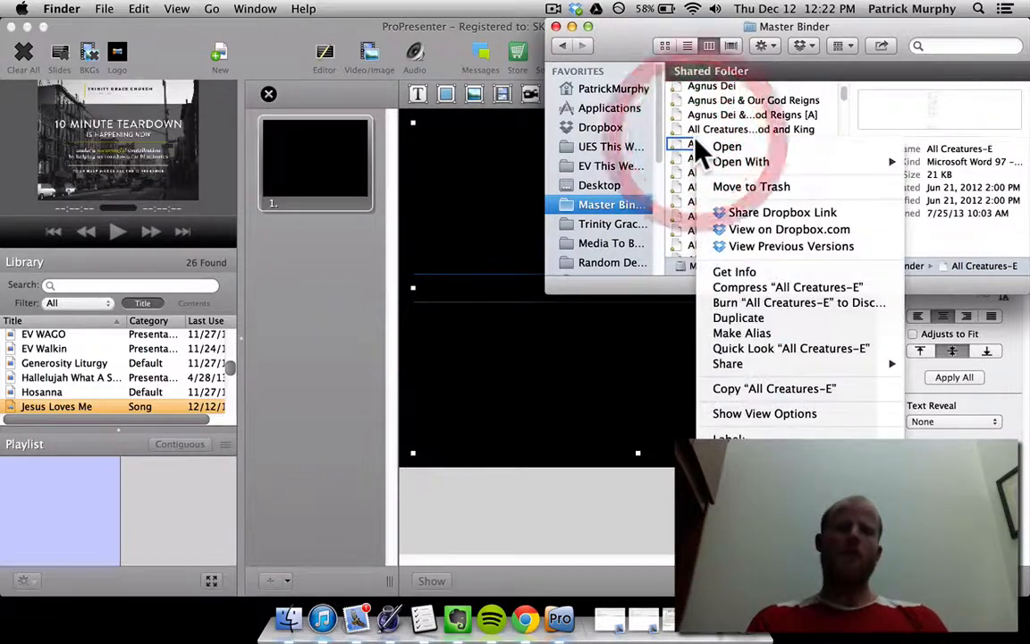
{"action": "mouse_move", "coordinate": [702, 162]}
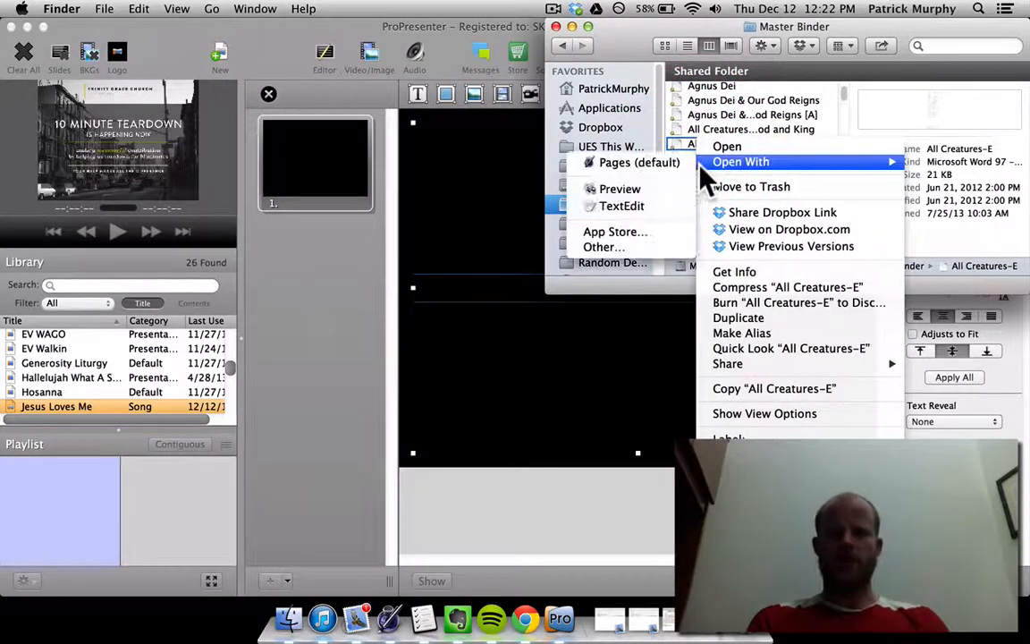
{"action": "left_click", "coordinate": [626, 205]}
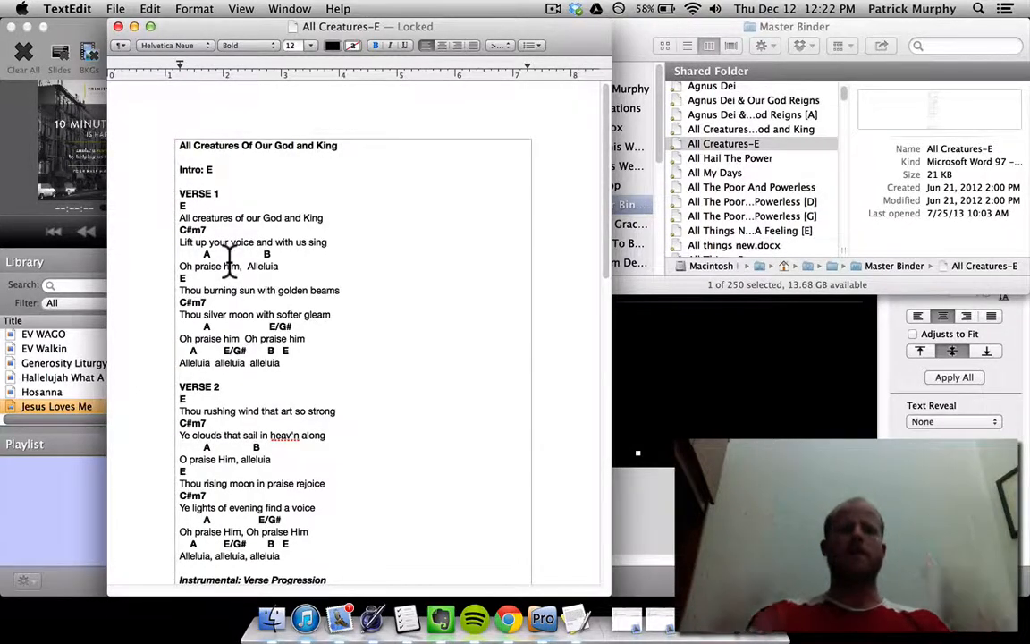
- Copy the first three lyric lines of Verse 1 and of Verse 2, without chords, and close the song file
{"action": "triple_click", "coordinate": [224, 219]}
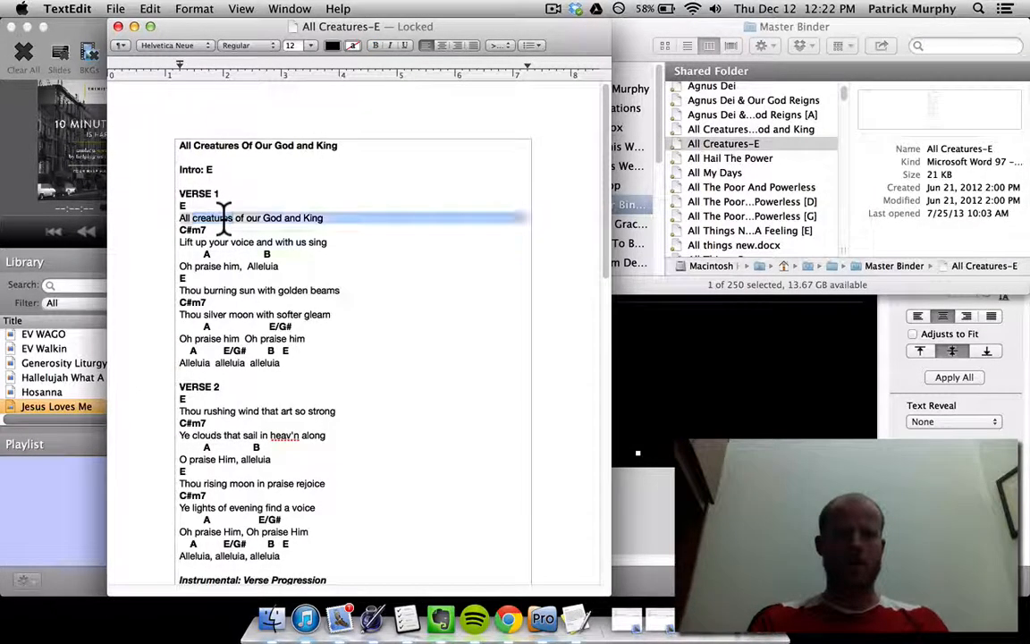
{"action": "triple_click", "coordinate": [225, 242], "text": "super"}
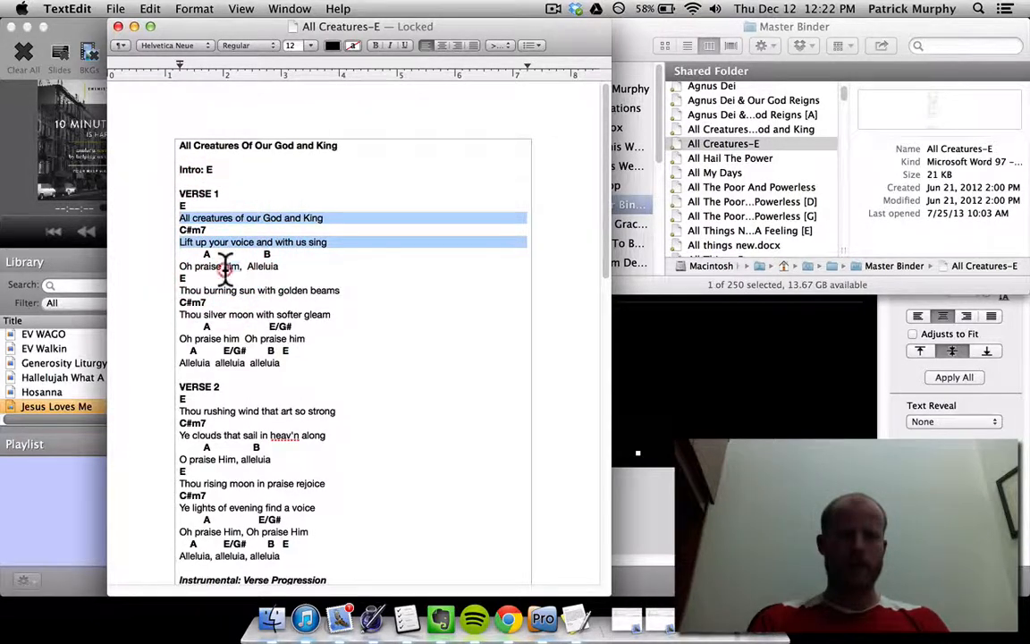
{"action": "triple_click", "coordinate": [225, 265], "text": "super"}
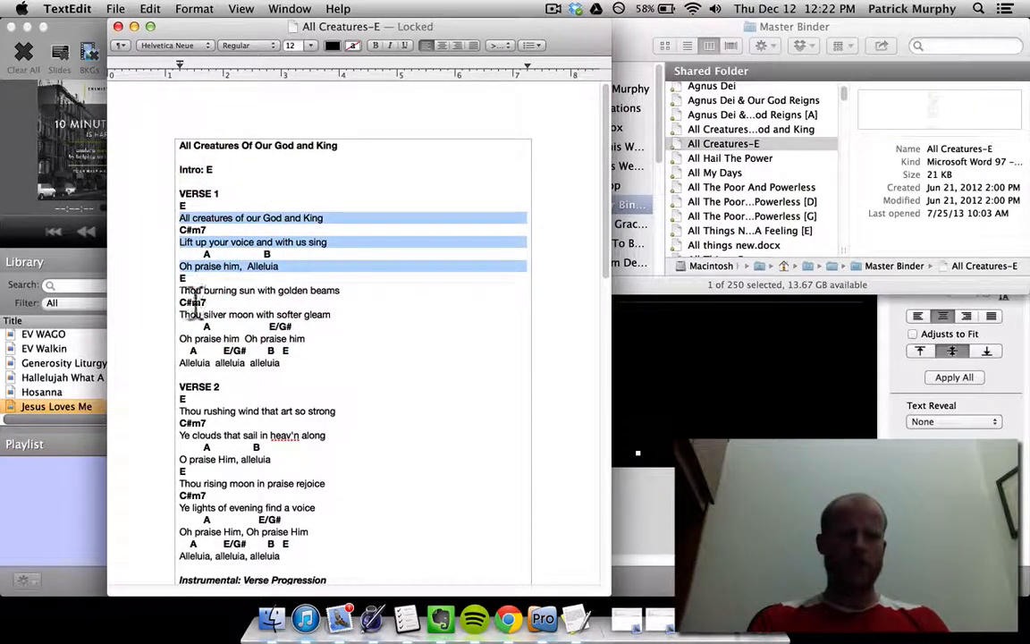
{"action": "scroll", "coordinate": [234, 358], "scroll_direction": "down", "scroll_amount": 3}
{"action": "triple_click", "coordinate": [230, 379], "text": "super"}
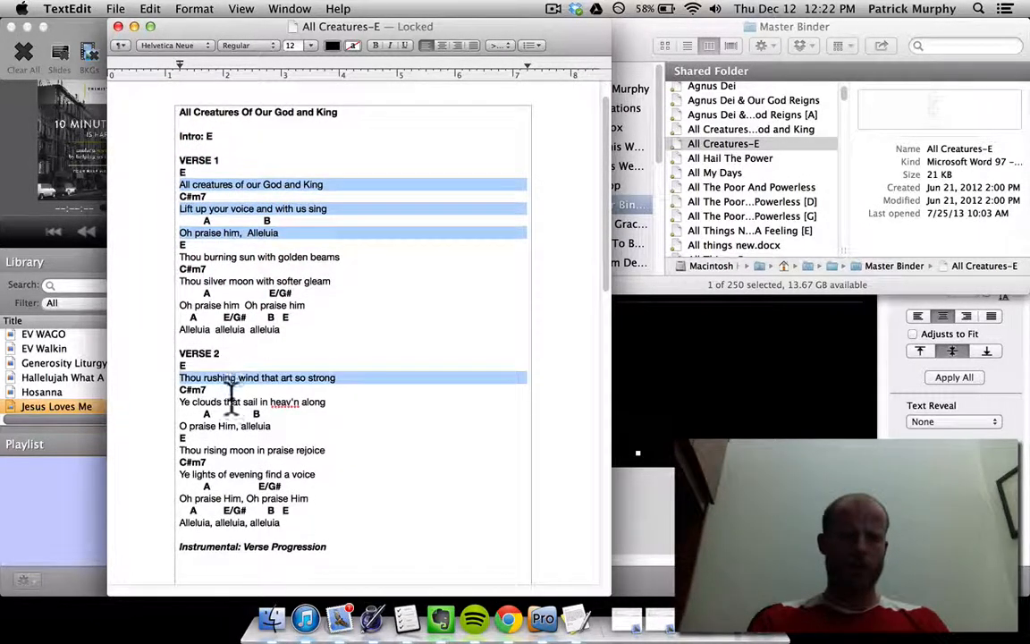
{"action": "triple_click", "coordinate": [230, 400], "text": "super"}
{"action": "triple_click", "coordinate": [228, 436], "text": "super"}
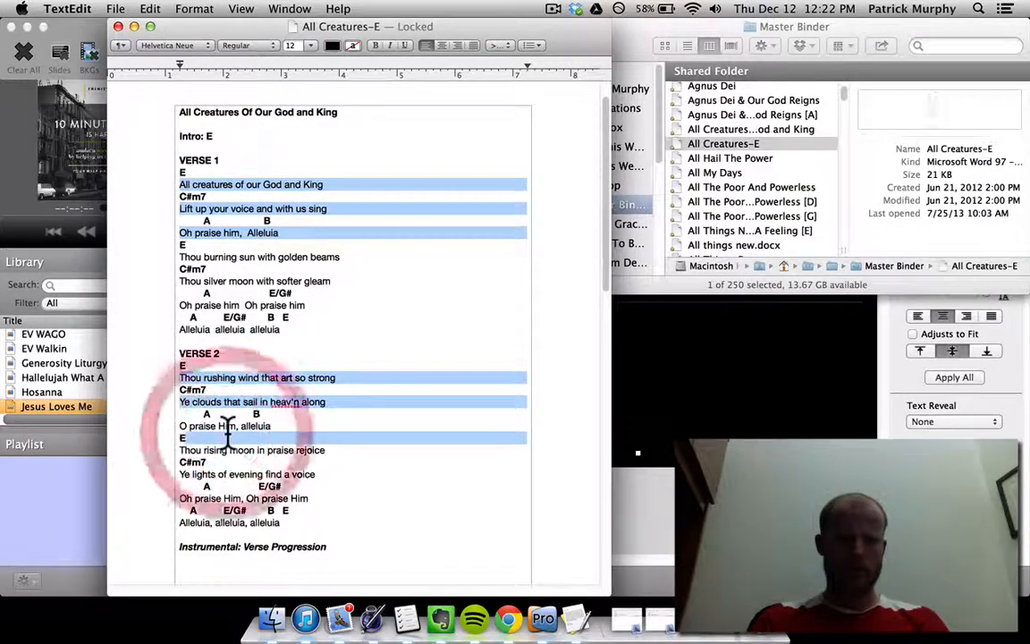
{"action": "triple_click", "coordinate": [214, 427], "text": "super"}
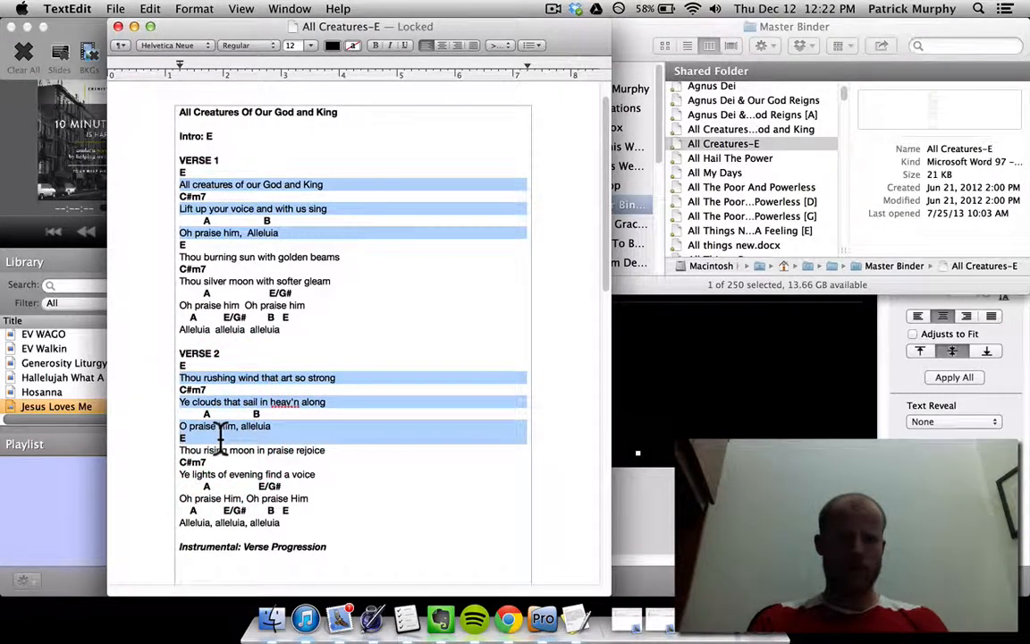
{"action": "triple_click", "coordinate": [220, 437], "text": "super"}
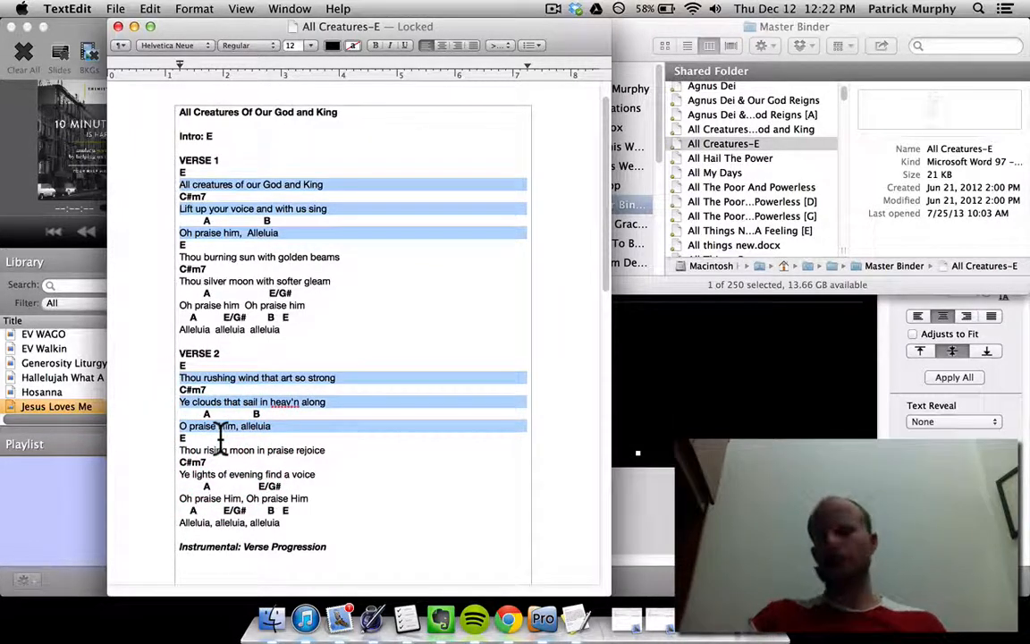
{"action": "left_click", "coordinate": [150, 9]}
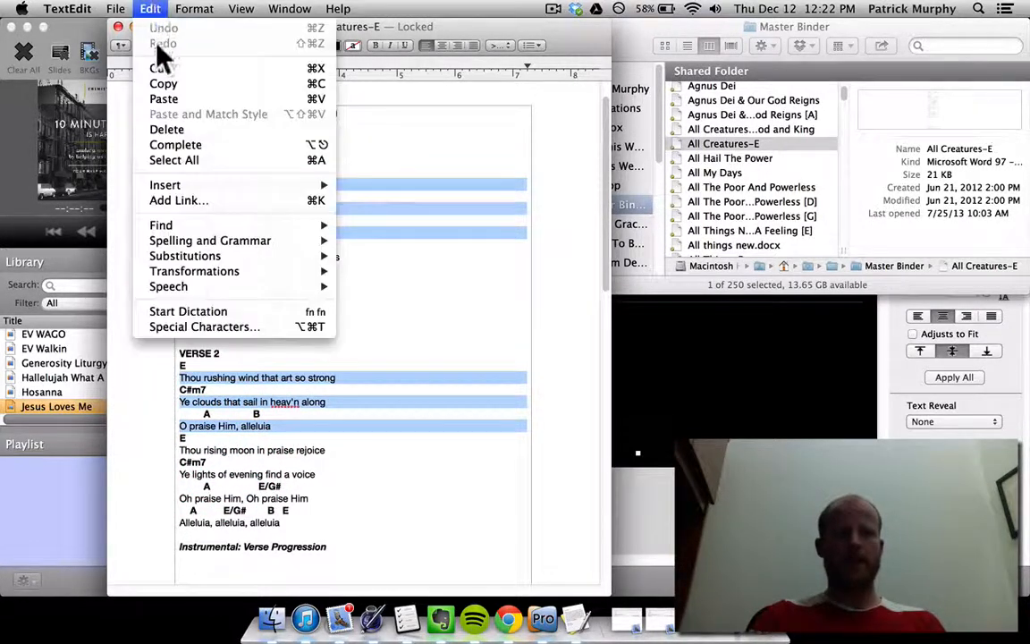
{"action": "left_click", "coordinate": [162, 84]}
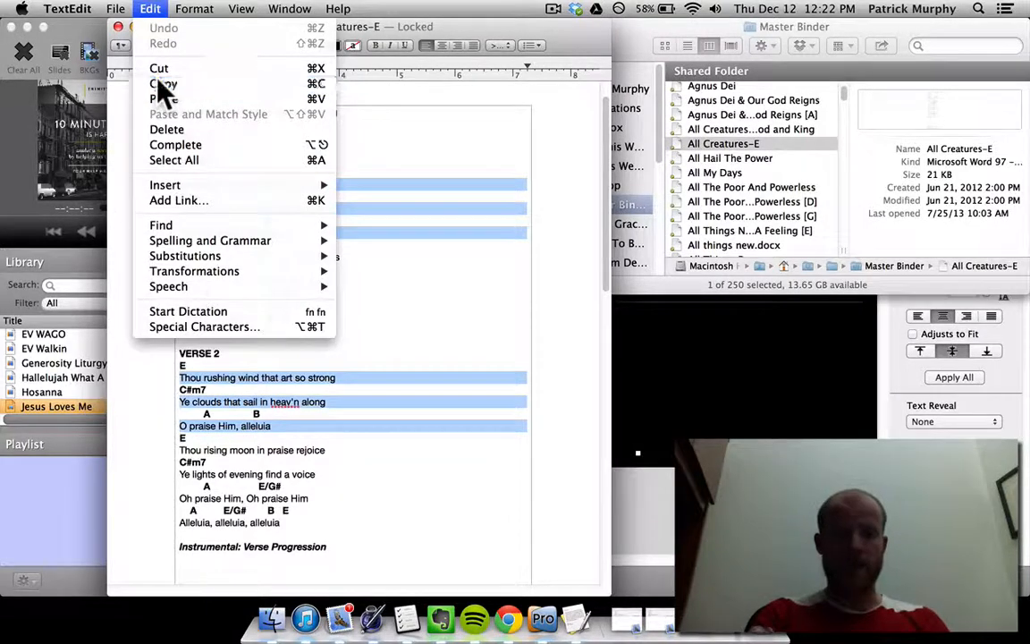
{"action": "key", "text": "super+w"}
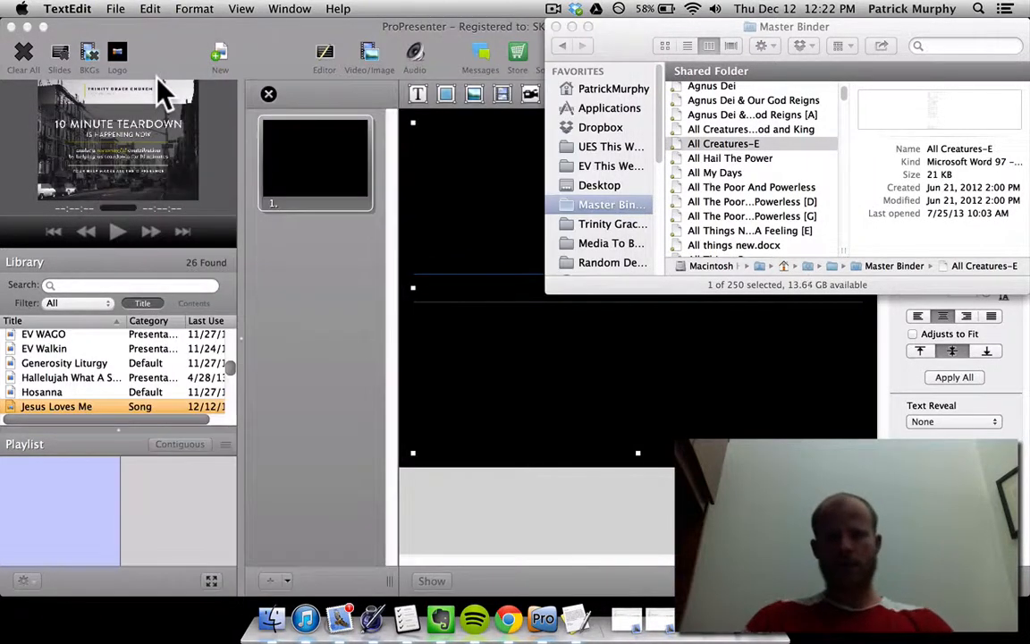
- Switch to ProPresenter, paste the copied lyrics into the blank slide matching its style, and remove the trailing empty line
{"action": "left_click", "coordinate": [432, 348]}
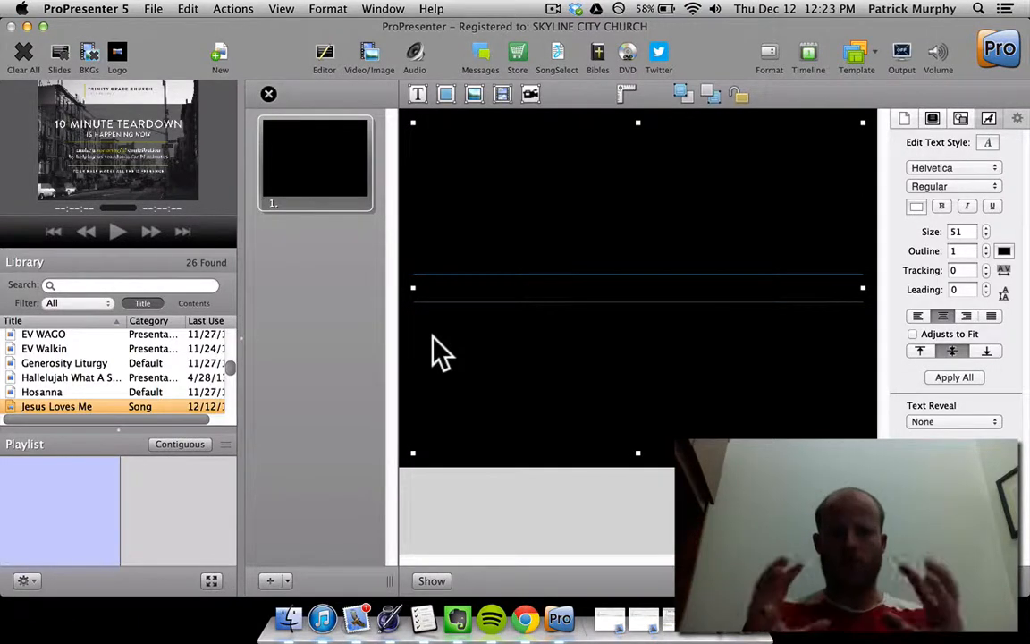
{"action": "right_click", "coordinate": [597, 284]}
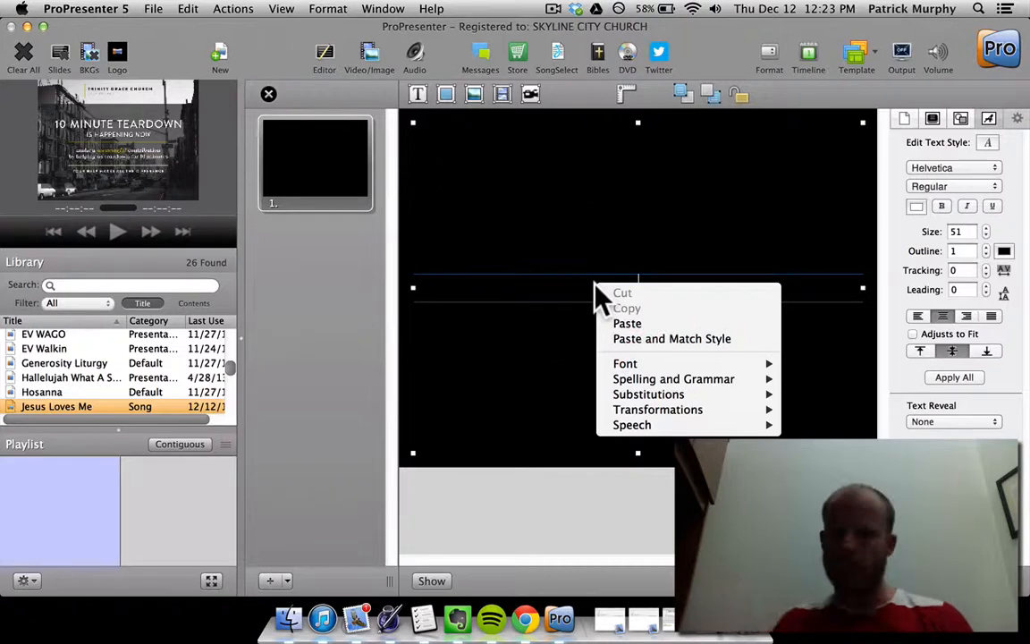
{"action": "left_click", "coordinate": [192, 8]}
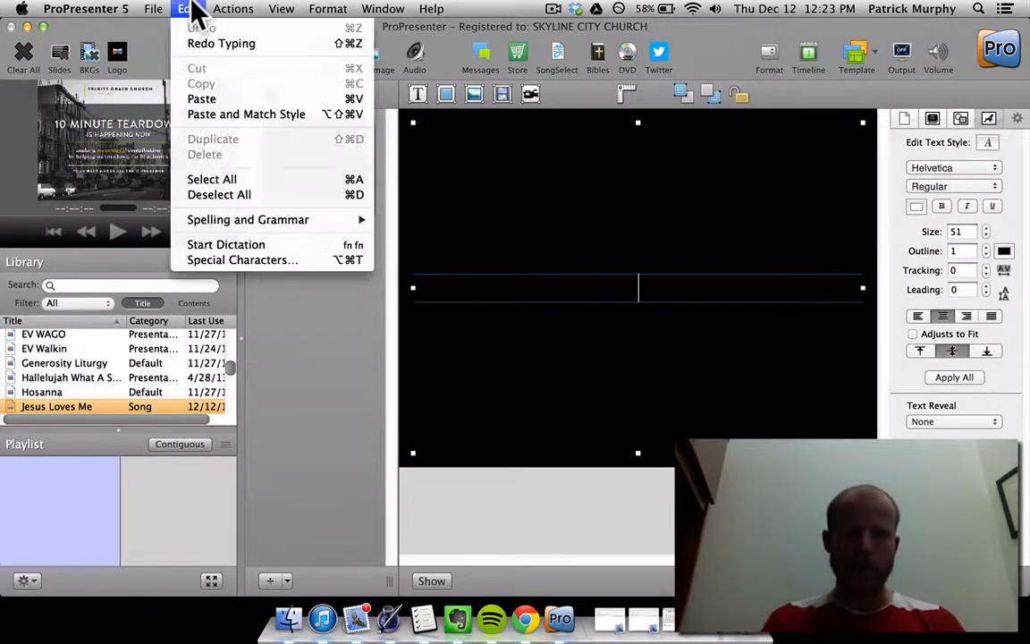
{"action": "left_click", "coordinate": [242, 128]}
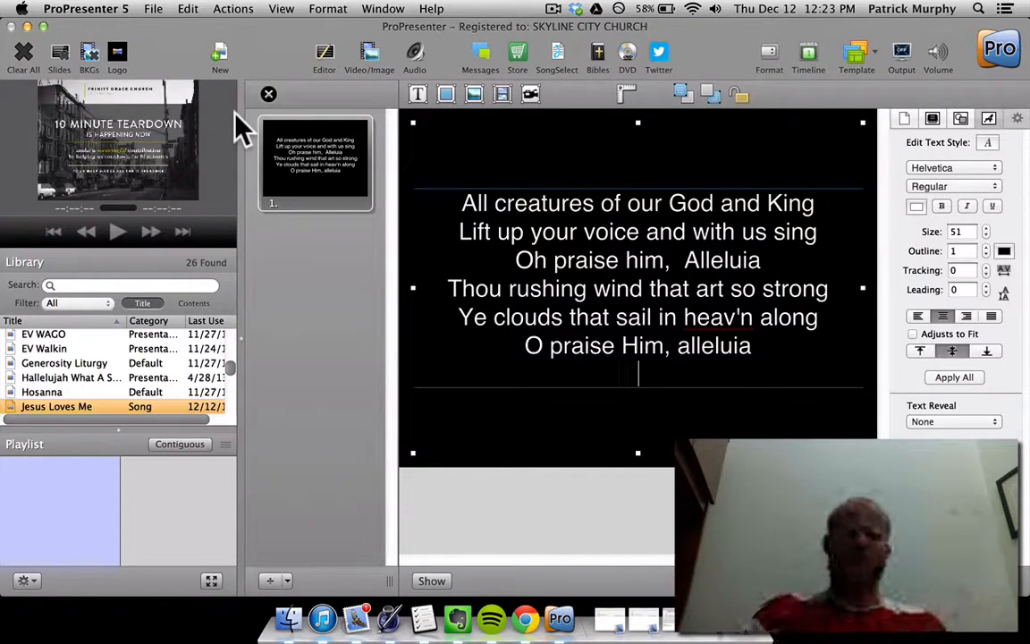
{"action": "key", "text": "BackSpace"}
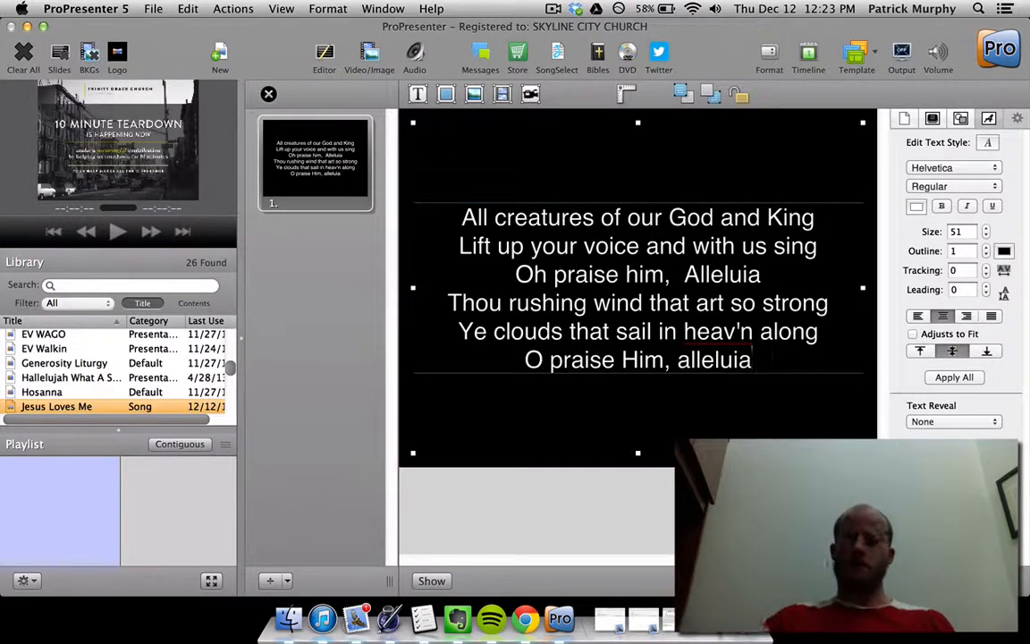
- Try left alignment on all the slide's lyrics, returning them to centre alignment
{"action": "left_click", "coordinate": [917, 316]}
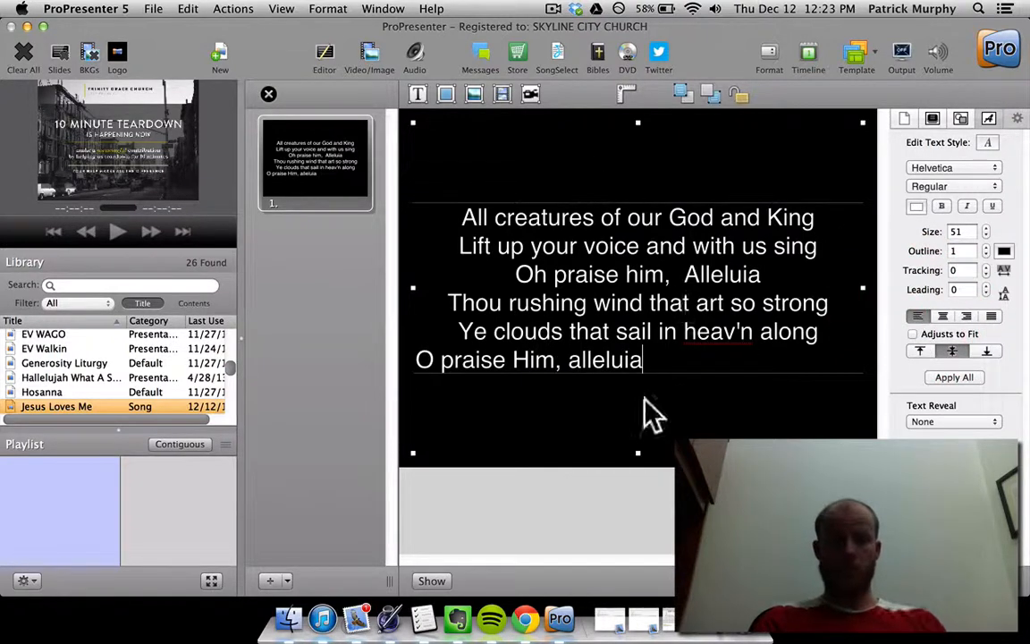
{"action": "key", "text": "super+a"}
{"action": "left_click", "coordinate": [917, 316]}
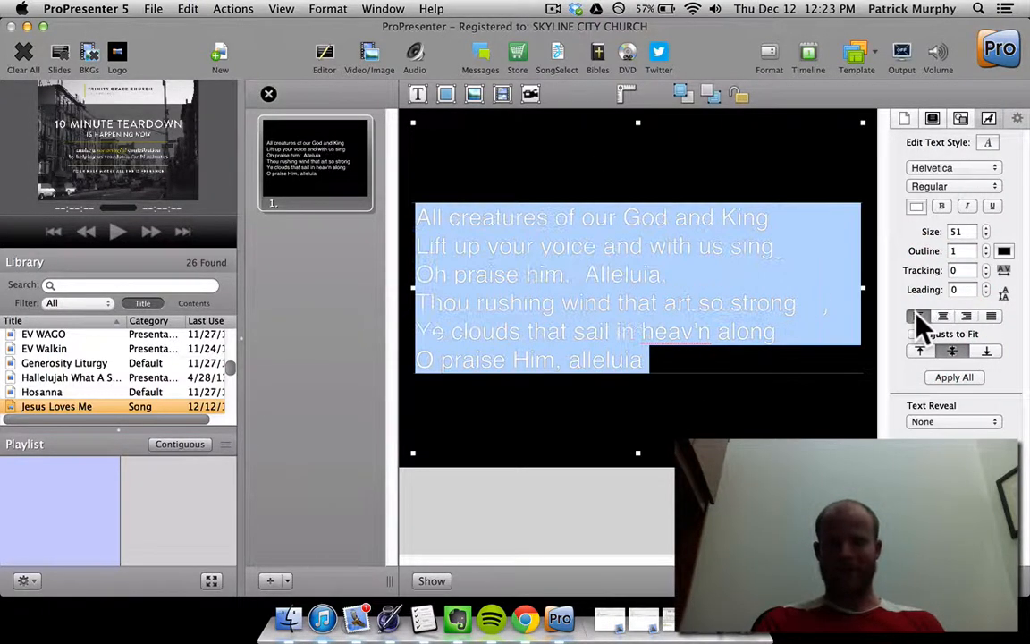
{"action": "left_click", "coordinate": [920, 351]}
{"action": "left_click", "coordinate": [950, 348]}
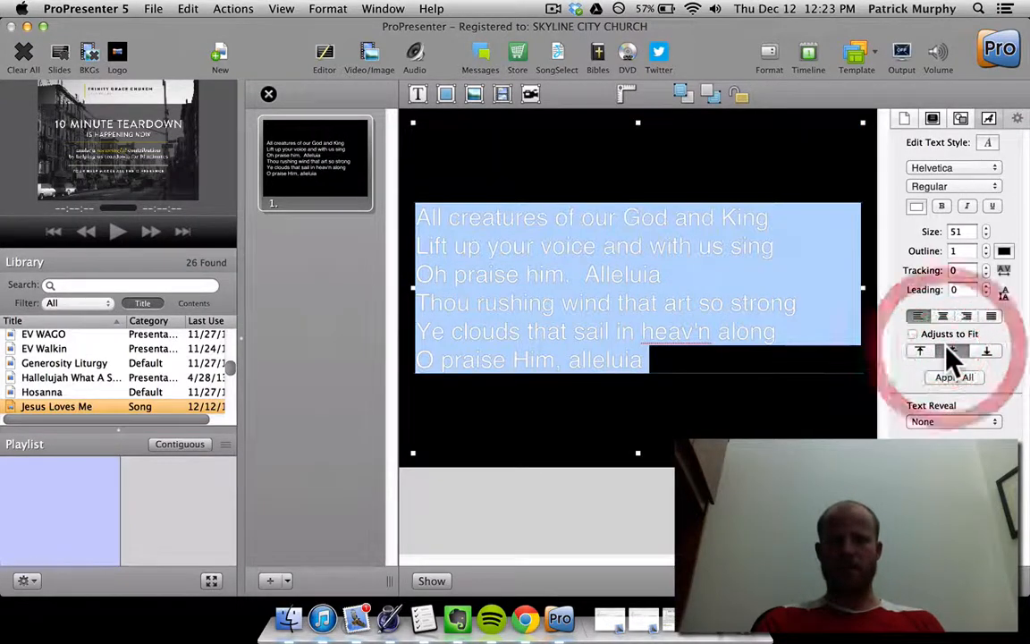
{"action": "left_click", "coordinate": [945, 317]}
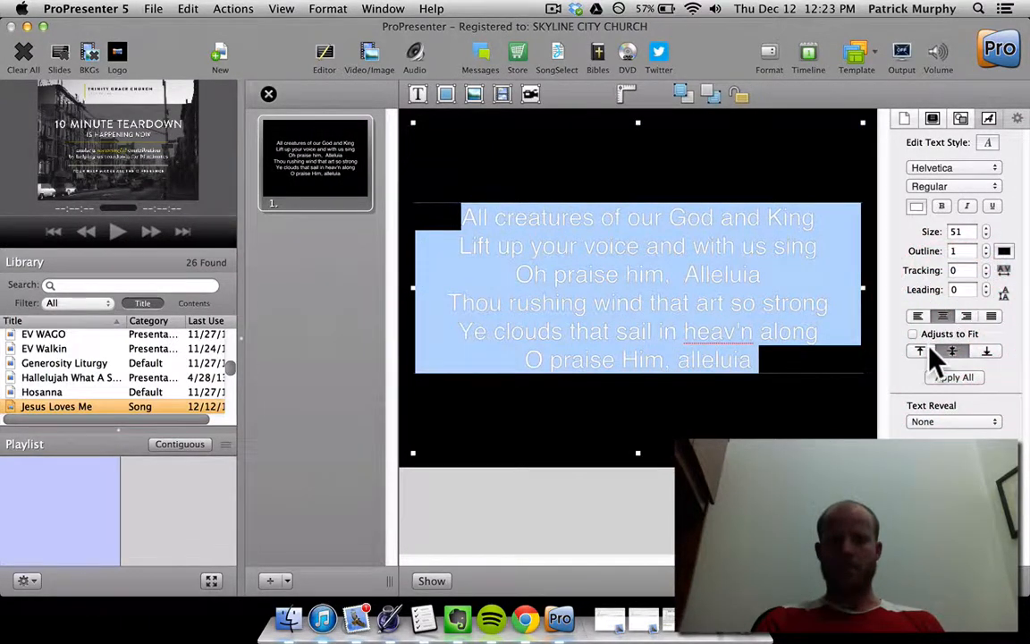
- Align the slide's lyrics to the top of the text box and set their font to Droid Sans
{"action": "left_click", "coordinate": [921, 351]}
{"action": "left_click", "coordinate": [789, 420]}
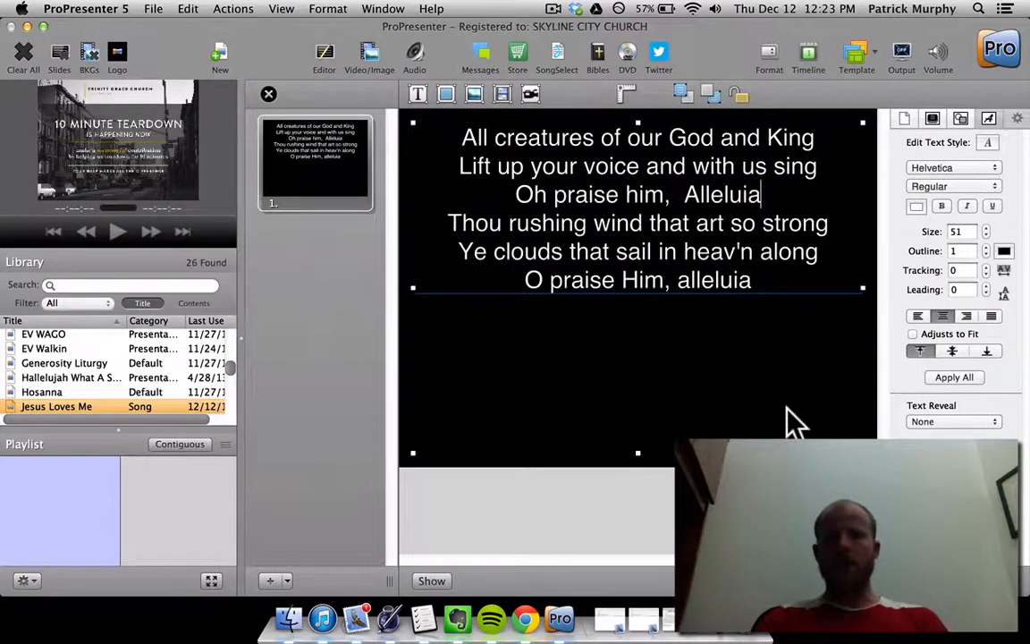
{"action": "triple_click", "coordinate": [717, 222]}
{"action": "key", "text": "super+a"}
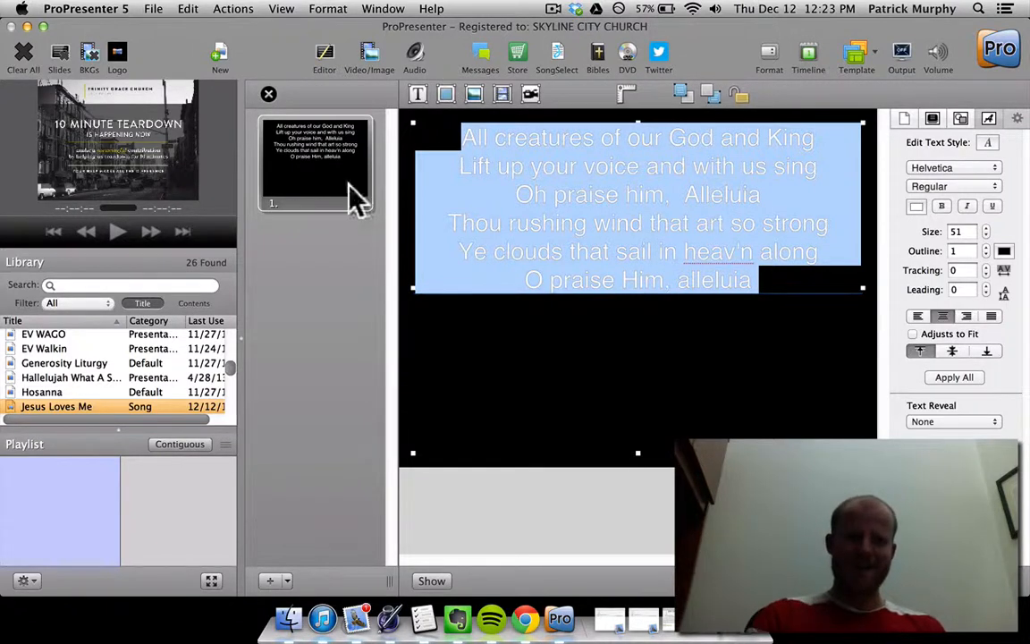
{"action": "left_click", "coordinate": [926, 171]}
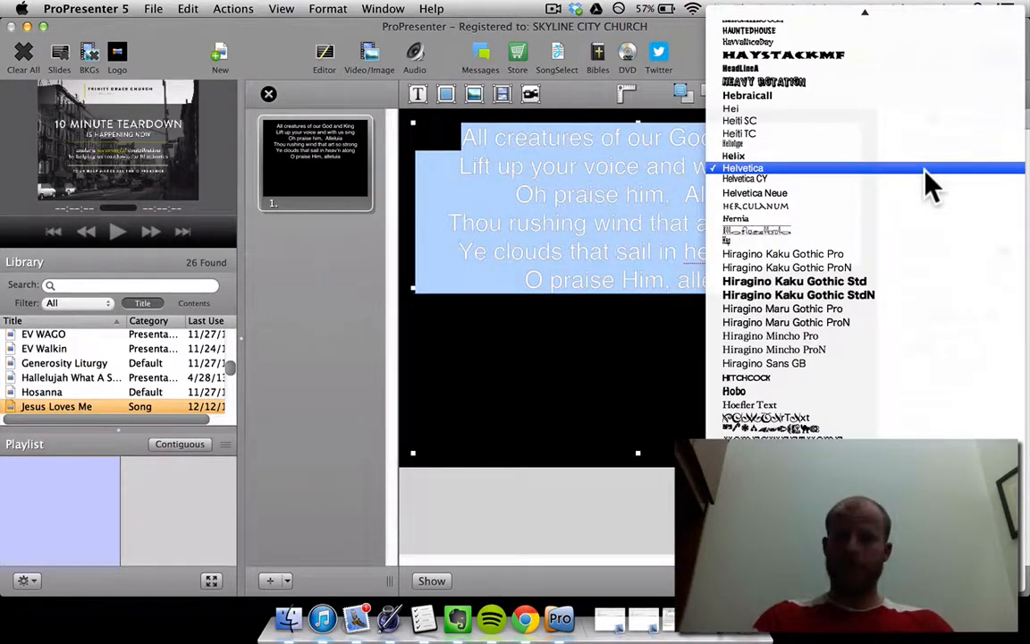
{"action": "scroll", "coordinate": [927, 173], "scroll_direction": "up", "scroll_amount": 20}
{"action": "scroll", "coordinate": [927, 183], "scroll_direction": "up", "scroll_amount": 10}
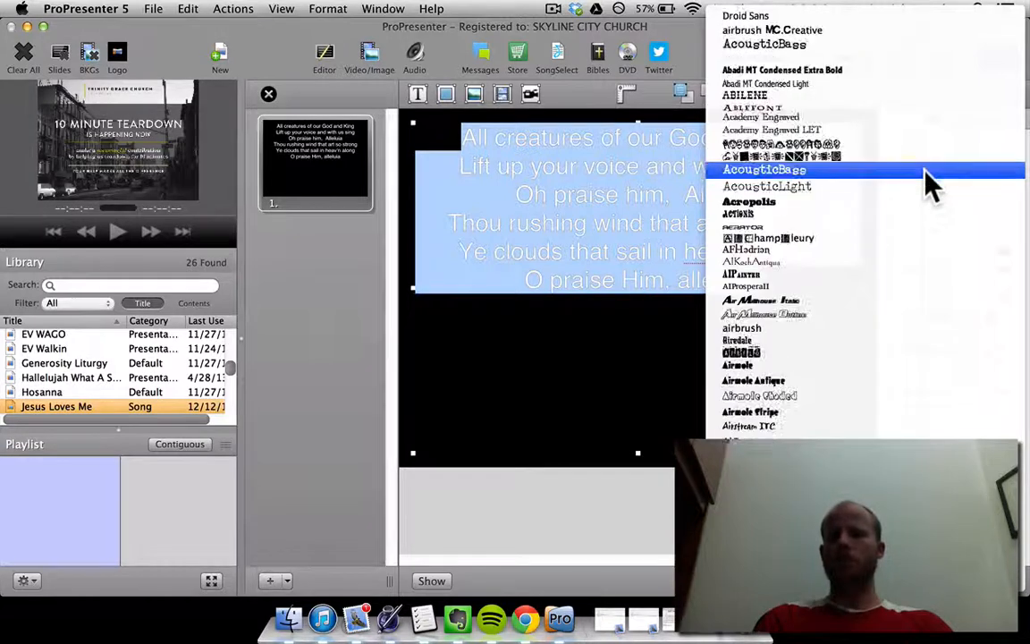
{"action": "left_click", "coordinate": [771, 32]}
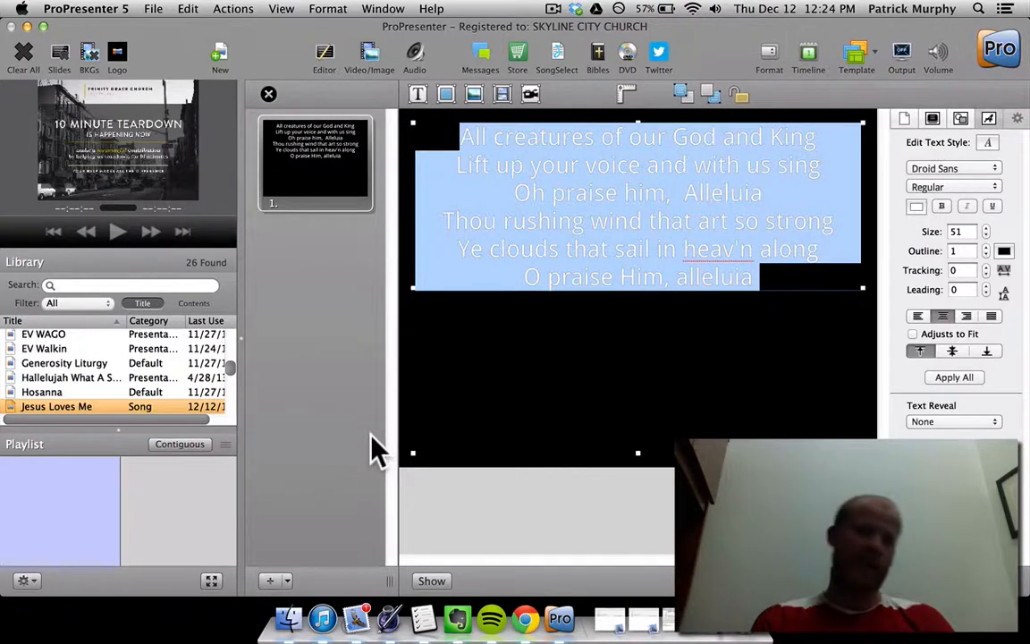
- Add a second slide and paste the copied lyrics into it, matching the slide's style
{"action": "left_click", "coordinate": [269, 580]}
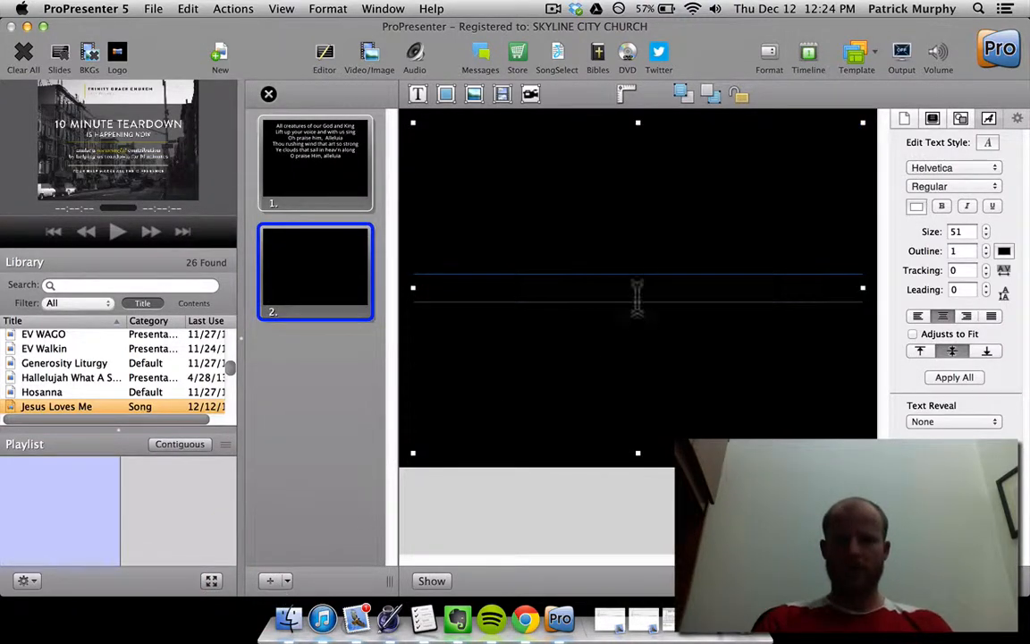
{"action": "right_click", "coordinate": [638, 295]}
{"action": "left_click", "coordinate": [662, 351]}
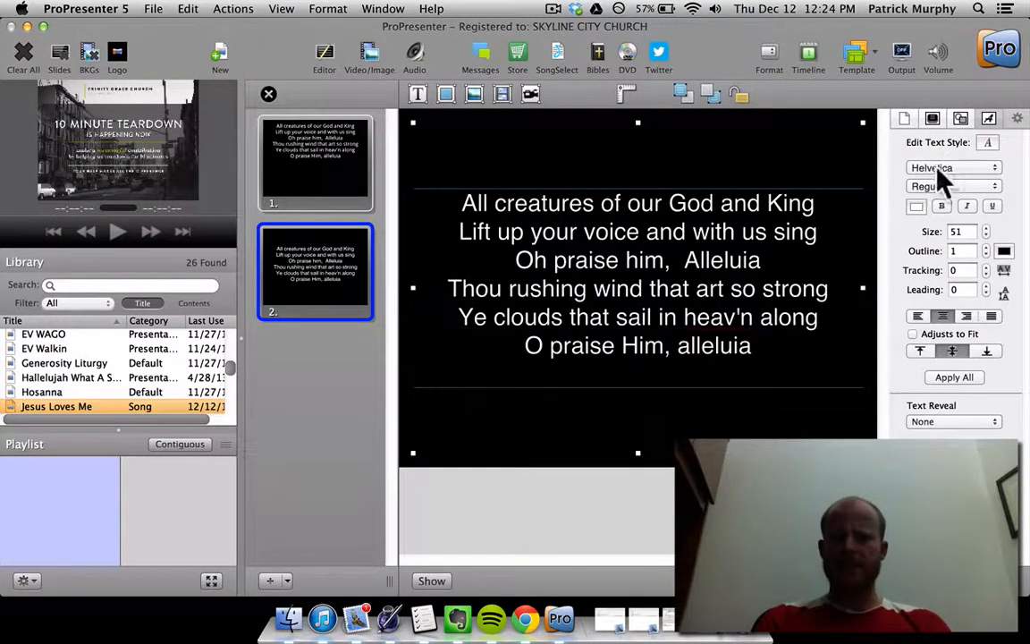
- Compare the font and vertical alignment of the lyrics on slide 1 with those on slide 2
{"action": "left_click", "coordinate": [375, 170]}
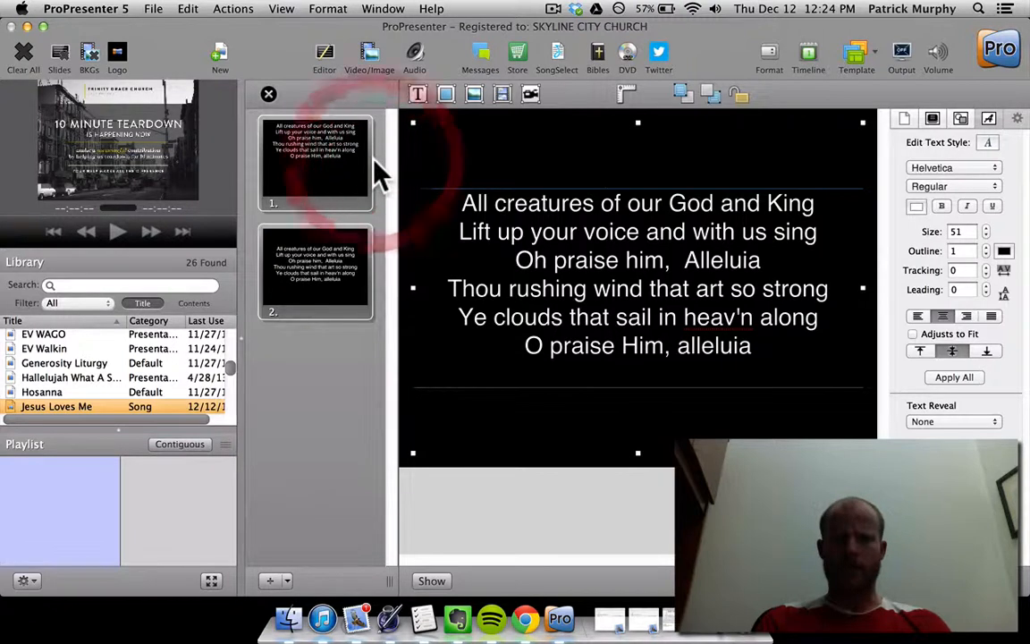
{"action": "left_click", "coordinate": [593, 194]}
{"action": "double_click", "coordinate": [586, 193]}
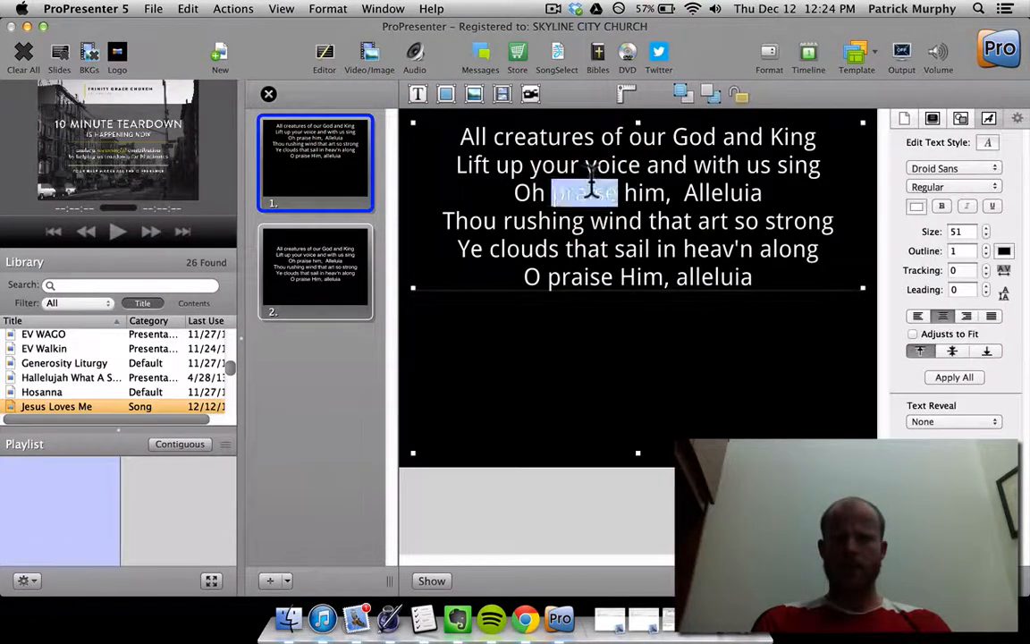
{"action": "left_click", "coordinate": [342, 281]}
{"action": "left_click", "coordinate": [537, 260]}
{"action": "double_click", "coordinate": [541, 260]}
{"action": "key", "text": "super+a"}
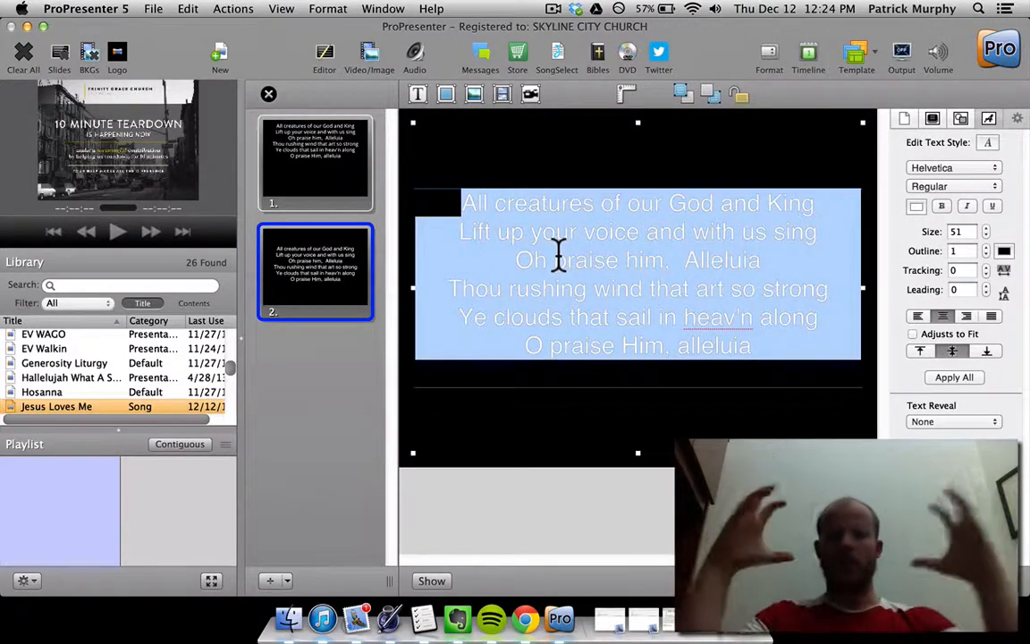
- Apply the text formatting of slide 1 to all slides and check the lyrics' formatting on slide 2
{"action": "left_click", "coordinate": [329, 154]}
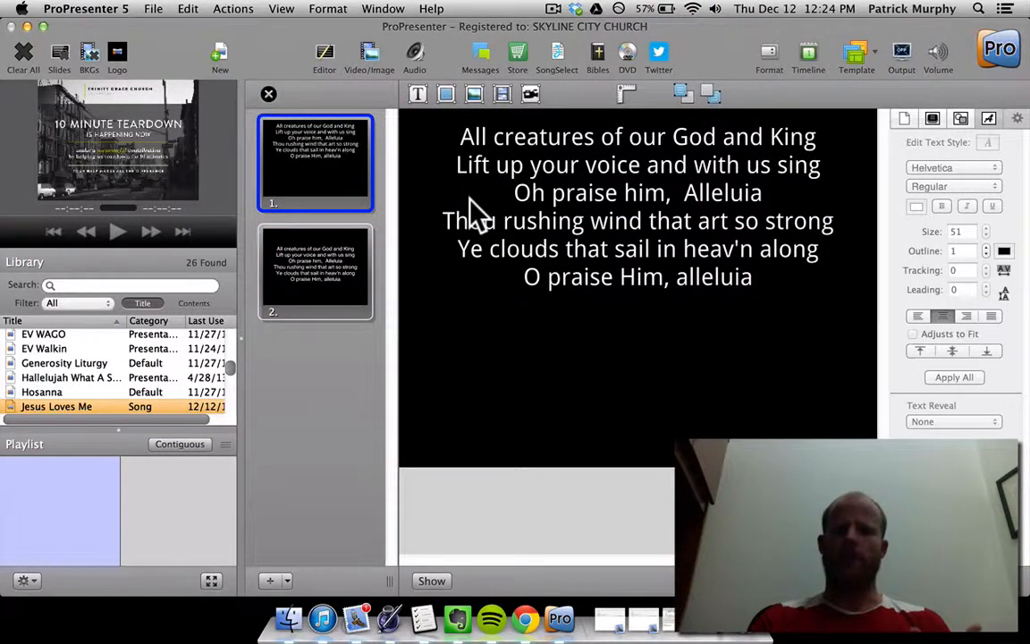
{"action": "double_click", "coordinate": [698, 223]}
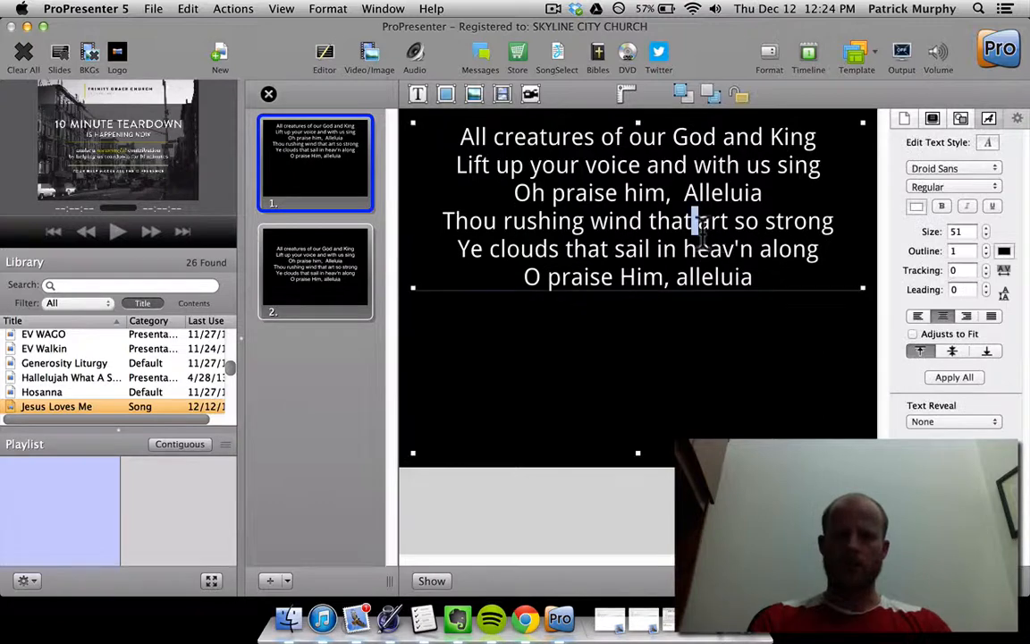
{"action": "left_click", "coordinate": [941, 376]}
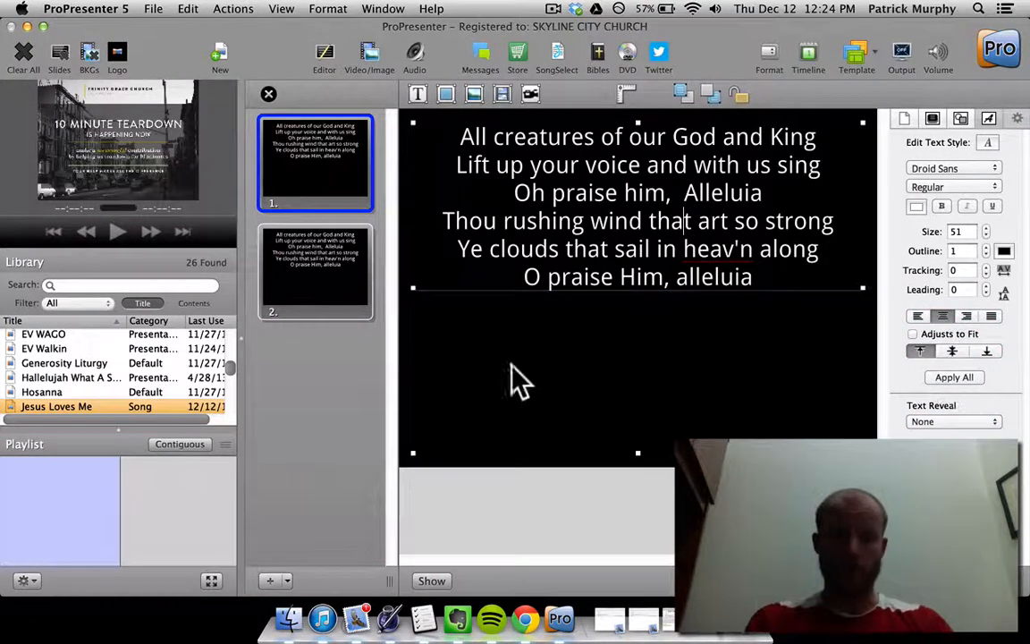
{"action": "left_click", "coordinate": [277, 279]}
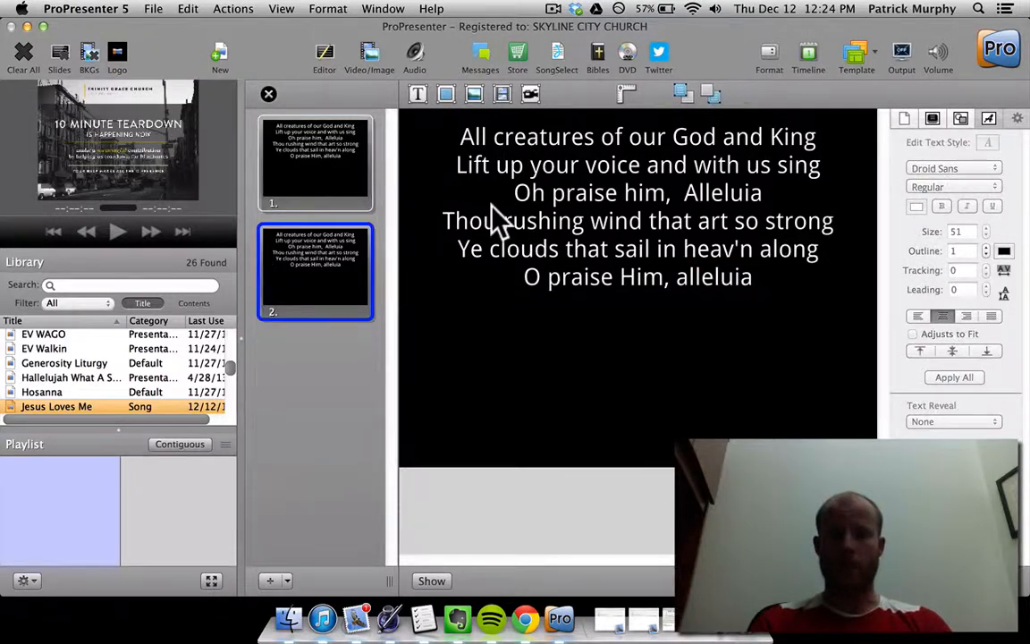
{"action": "double_click", "coordinate": [465, 220]}
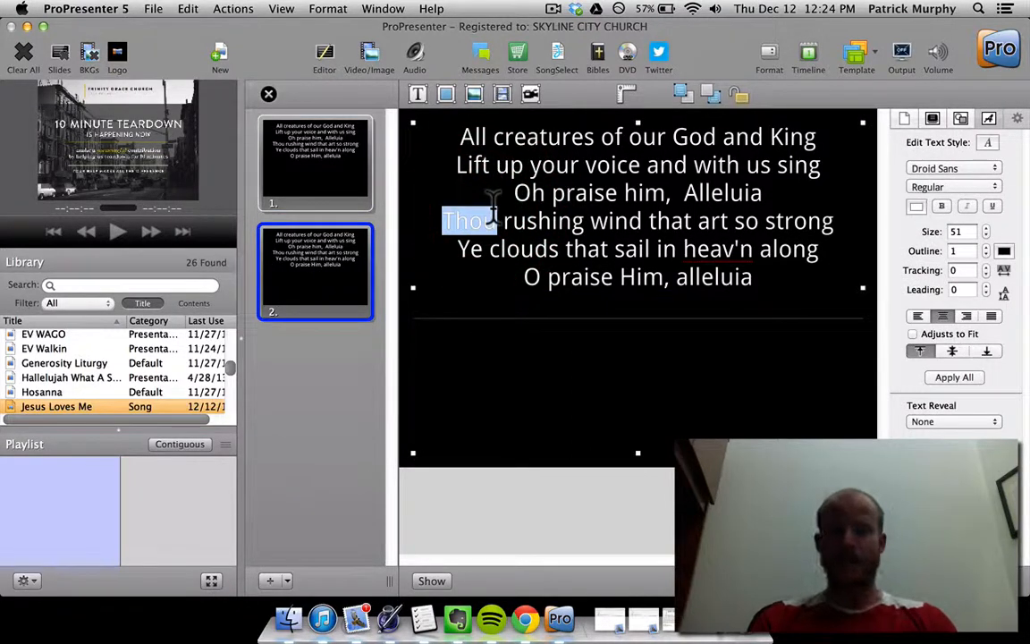
- Enable a background colour for slide 2 and set it to bright red
{"action": "left_click", "coordinate": [904, 120]}
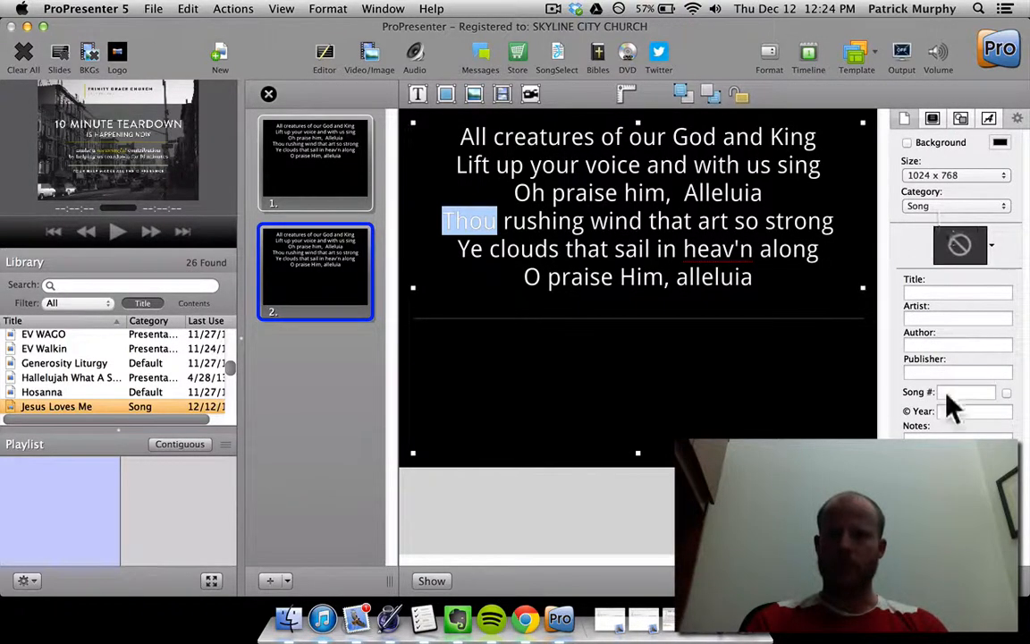
{"action": "left_click", "coordinate": [933, 118]}
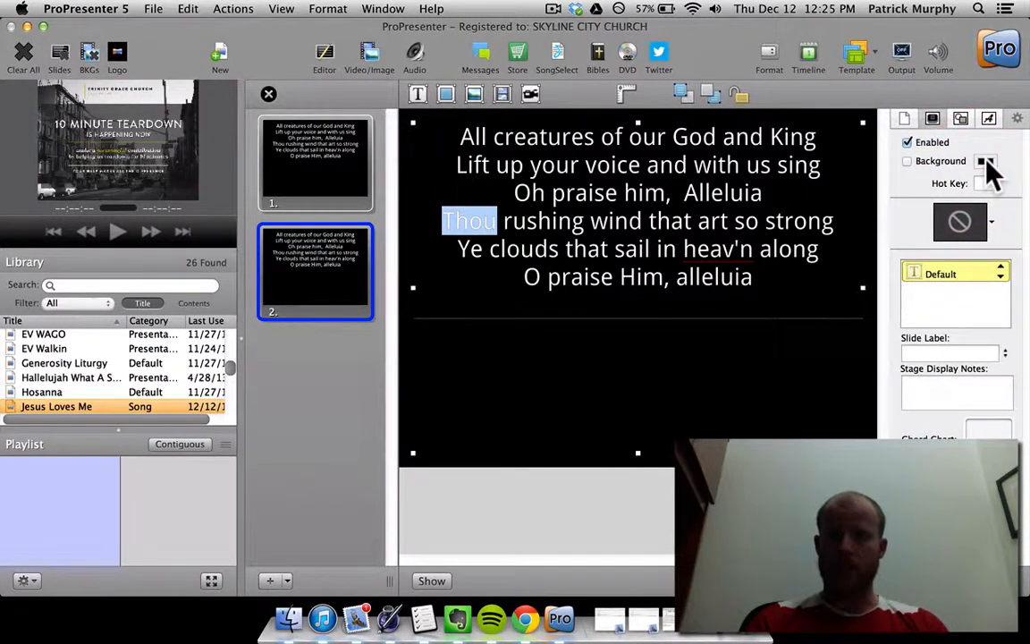
{"action": "left_click", "coordinate": [946, 163]}
{"action": "left_click", "coordinate": [985, 161]}
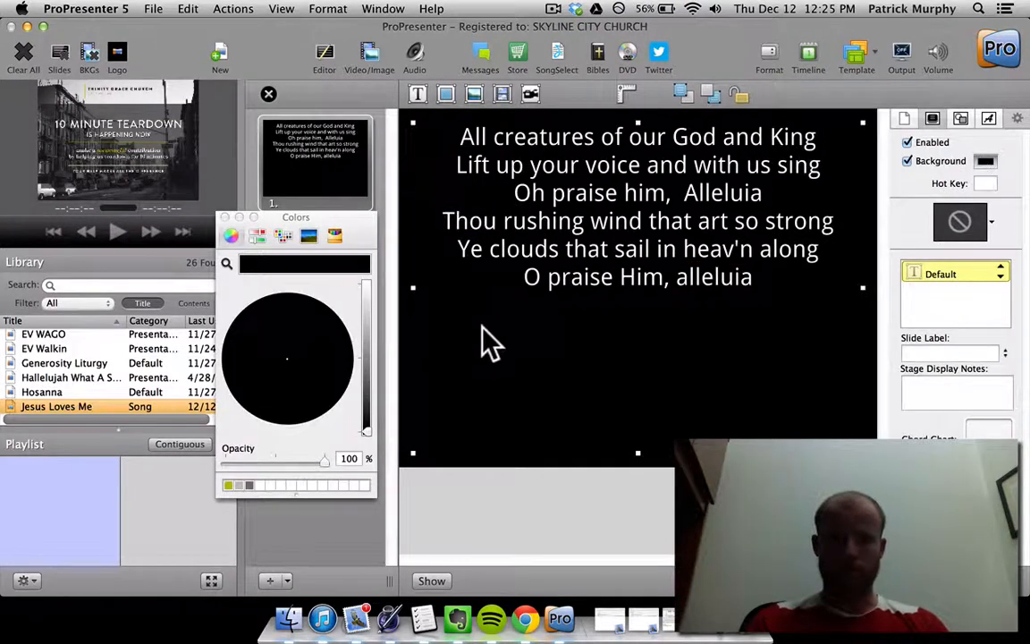
{"action": "left_click", "coordinate": [290, 358]}
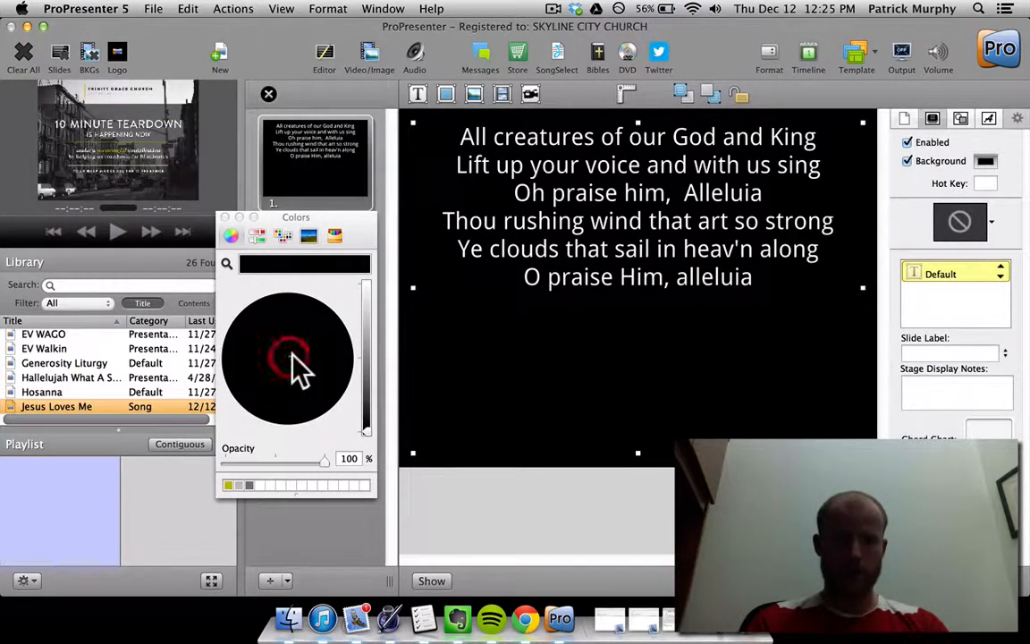
{"action": "left_click", "coordinate": [364, 337]}
{"action": "left_click_drag", "start_coordinate": [287, 347], "coordinate": [370, 359]}
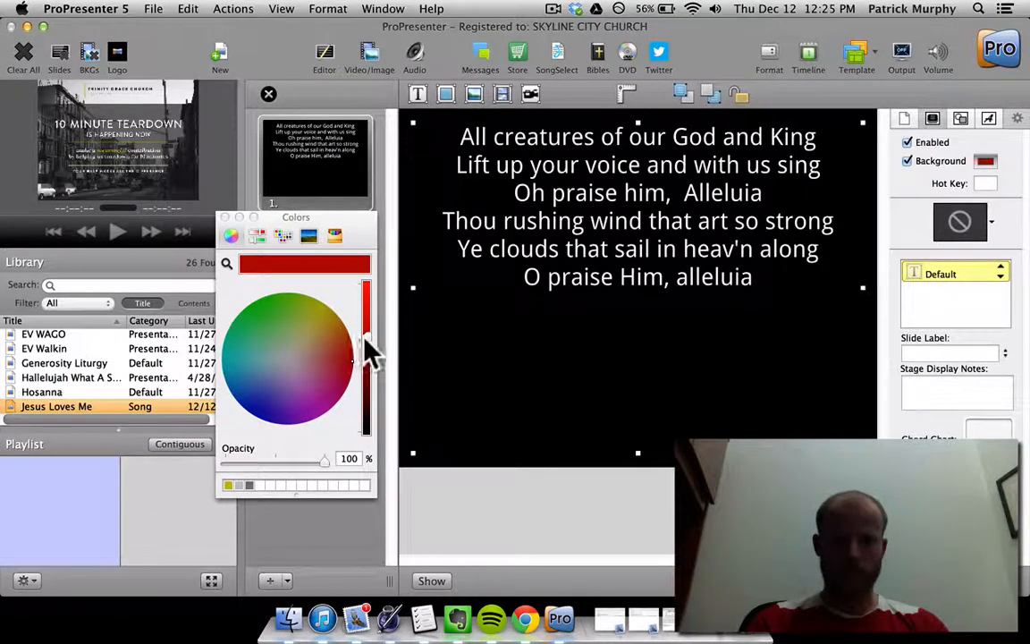
{"action": "left_click_drag", "start_coordinate": [366, 337], "coordinate": [367, 319]}
{"action": "left_click", "coordinate": [224, 217]}
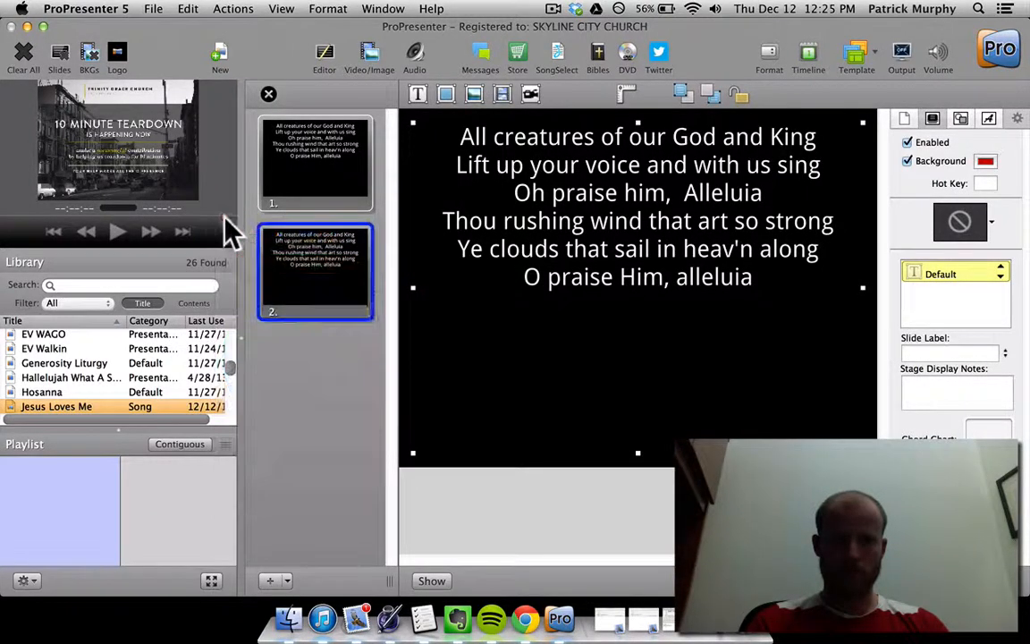
{"action": "double_click", "coordinate": [626, 285]}
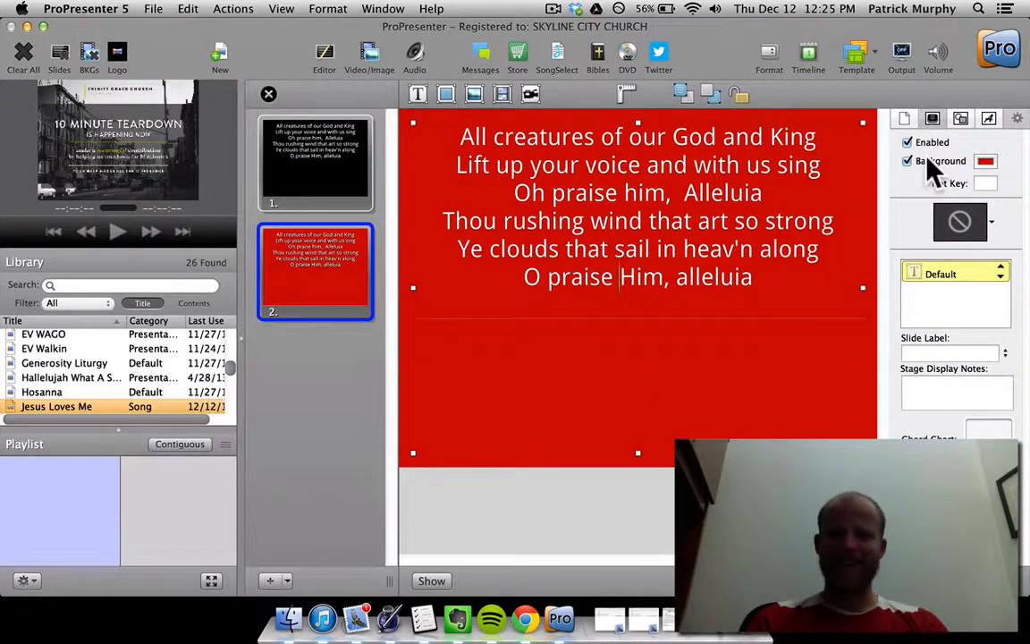
- Shrink slide 2's lyrics text box to about 637 by 550 and centre it on the slide
{"action": "left_click", "coordinate": [959, 118]}
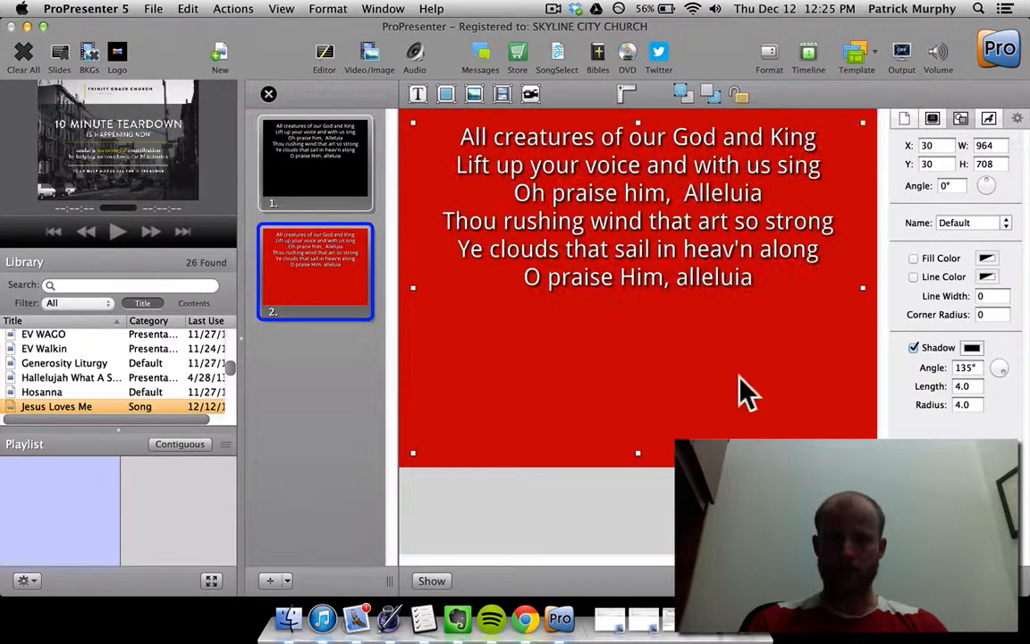
{"action": "left_click", "coordinate": [746, 219]}
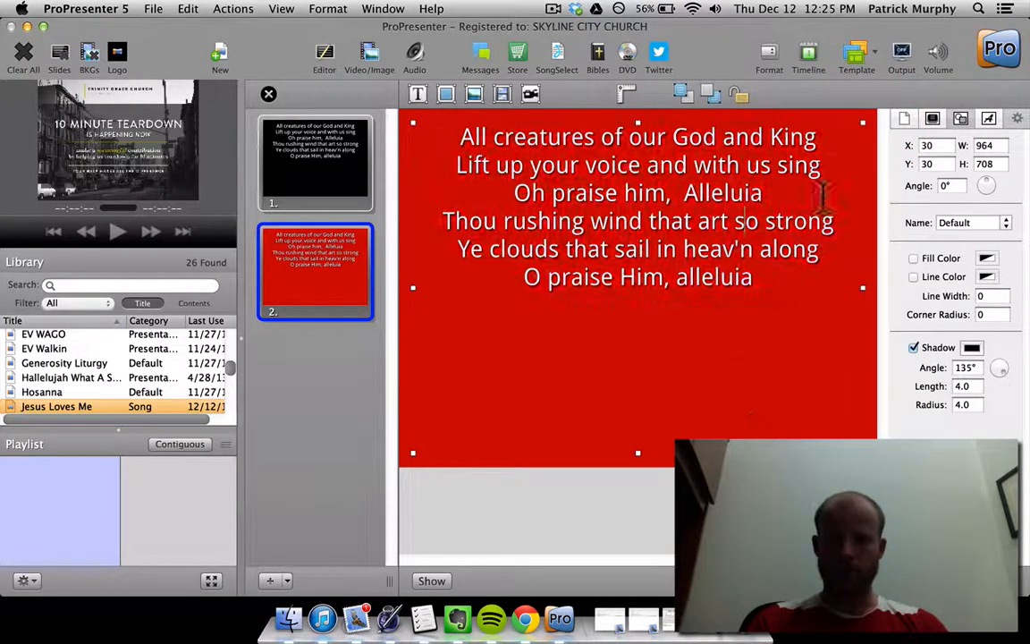
{"action": "left_click", "coordinate": [872, 111]}
{"action": "left_click", "coordinate": [864, 123]}
{"action": "left_click", "coordinate": [842, 138]}
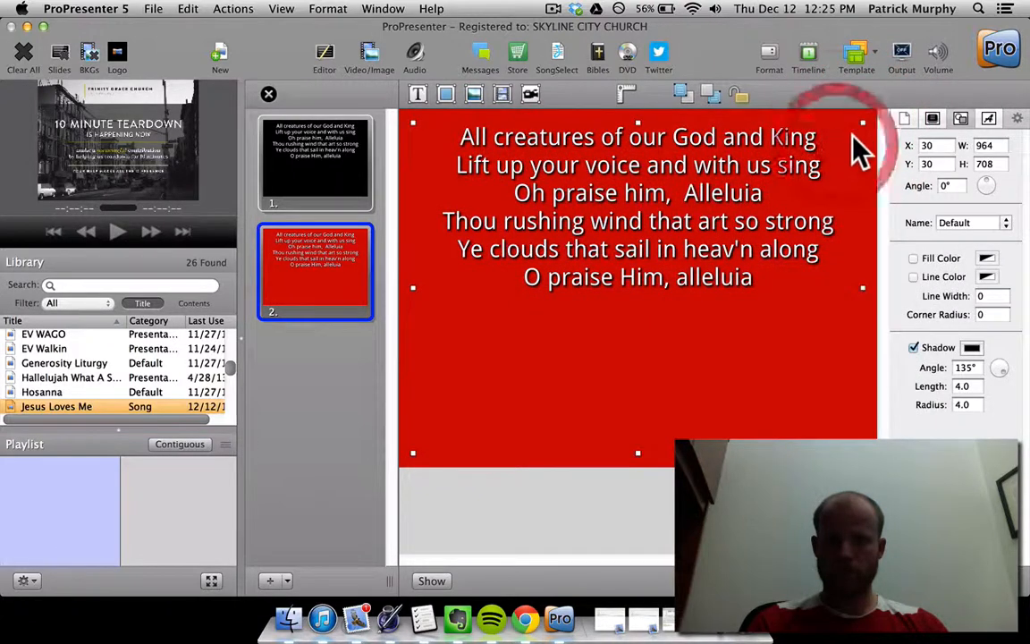
{"action": "left_click_drag", "start_coordinate": [858, 127], "coordinate": [707, 202]}
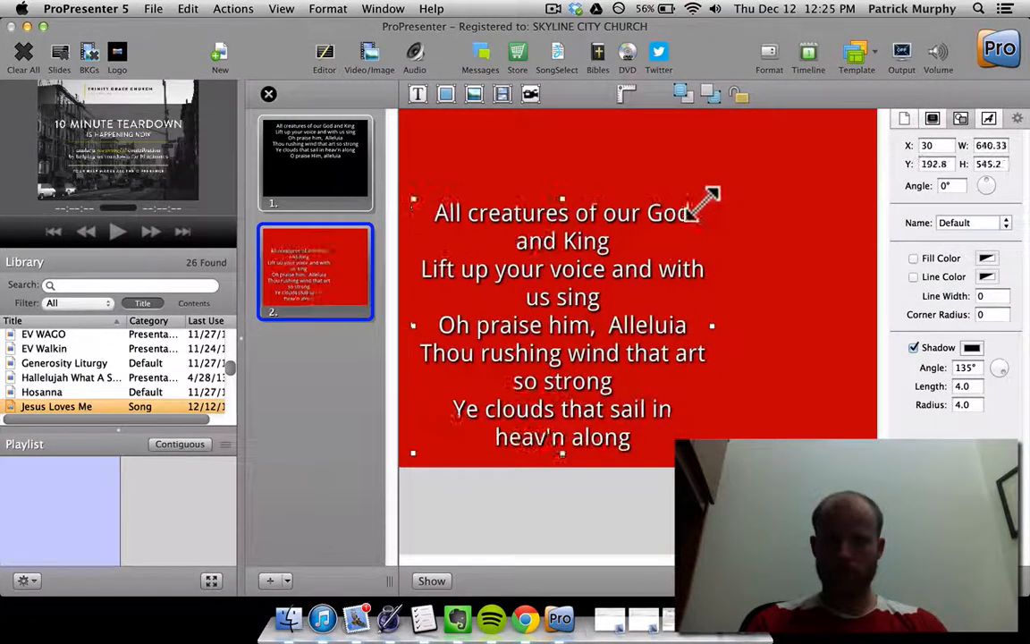
{"action": "left_click_drag", "start_coordinate": [639, 271], "coordinate": [706, 230]}
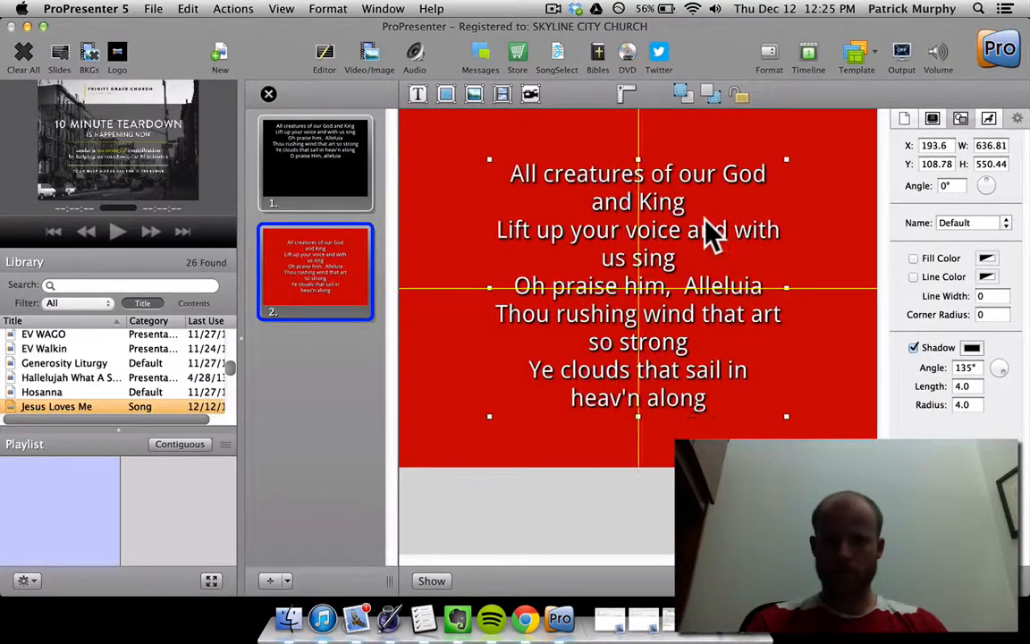
{"action": "left_click", "coordinate": [989, 120]}
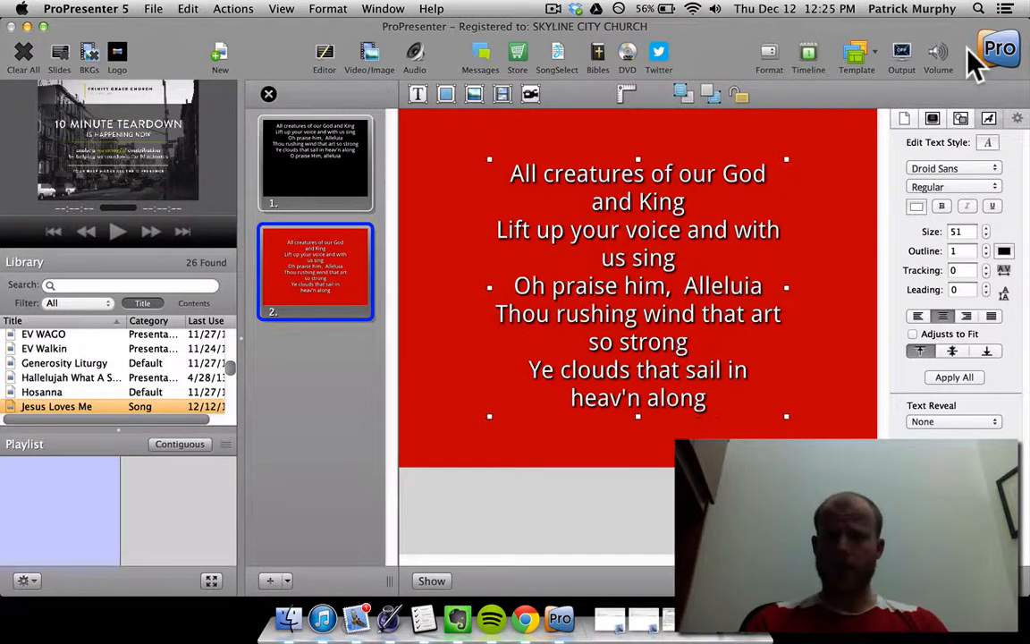
{"action": "left_click", "coordinate": [1016, 118]}
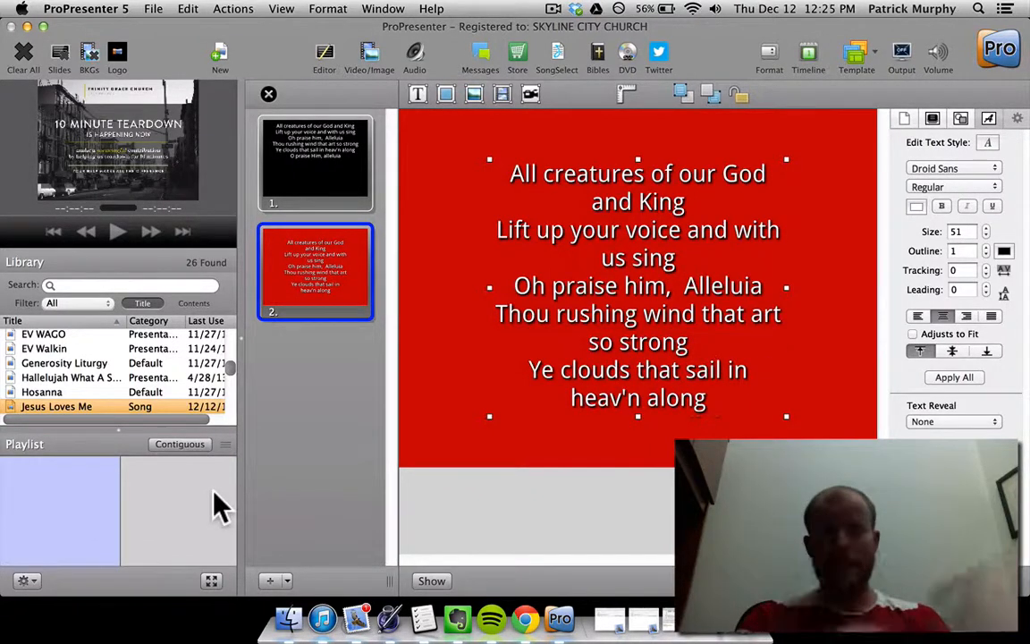
- Add a third slide and enter "Text 1" in its text box
{"action": "left_click", "coordinate": [269, 580]}
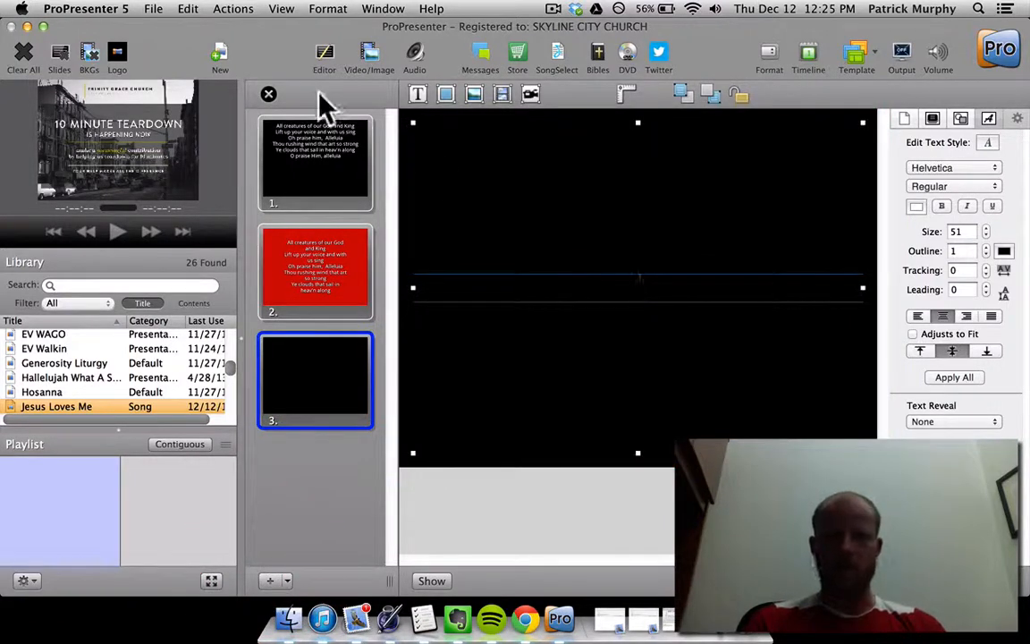
{"action": "double_click", "coordinate": [527, 277]}
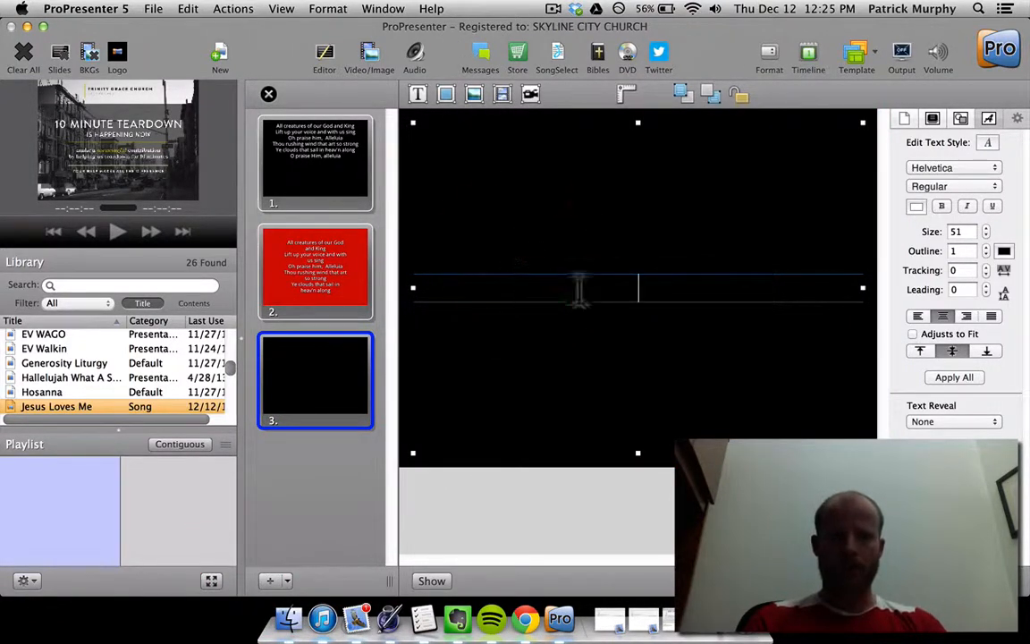
{"action": "type", "text": "T"}
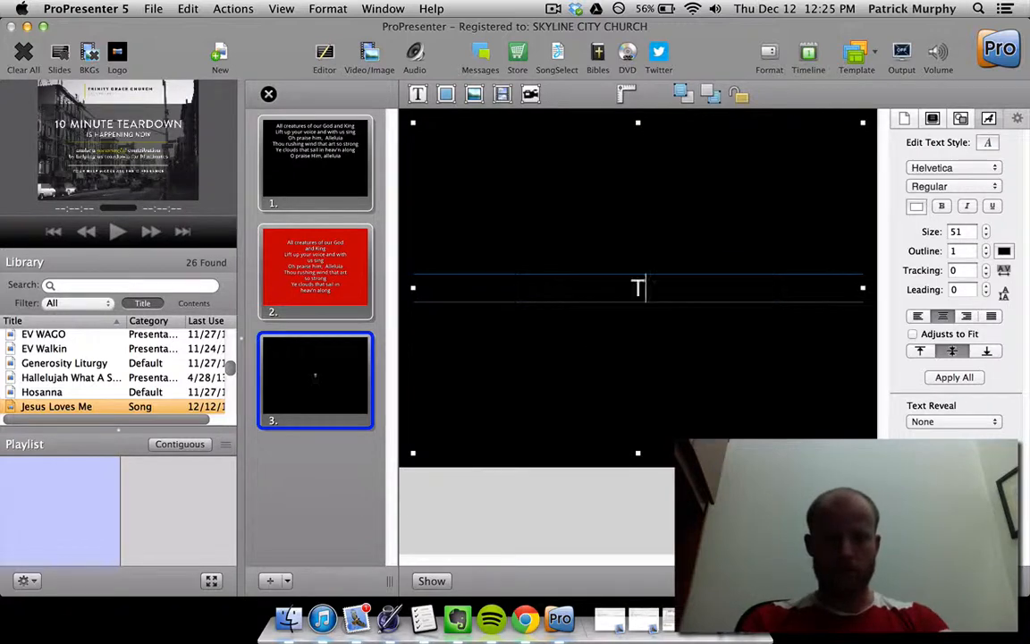
{"action": "type", "text": "ext 1"}
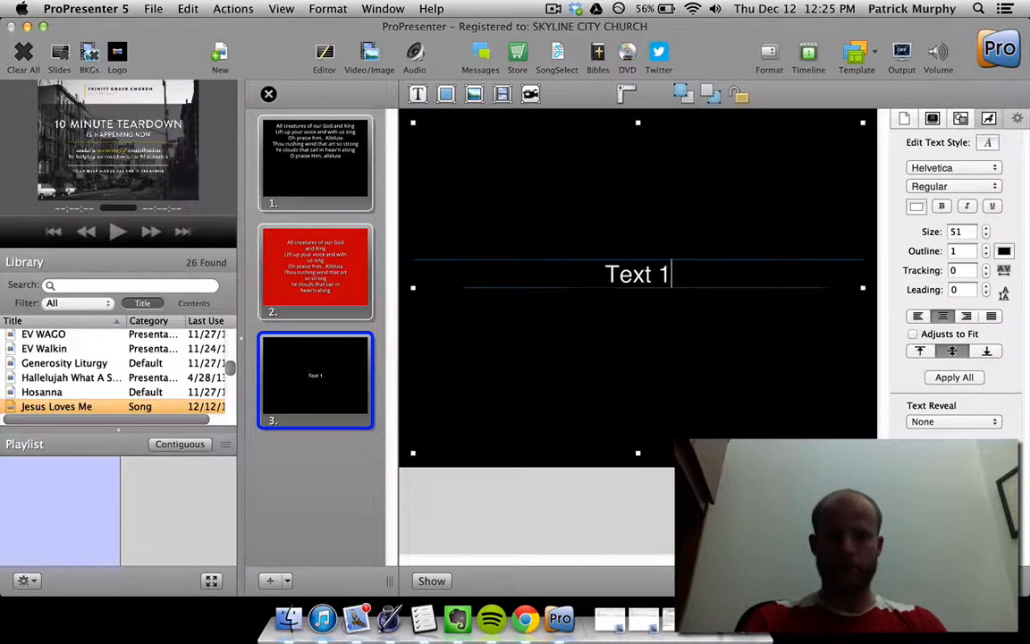
{"action": "key", "text": "Escape"}
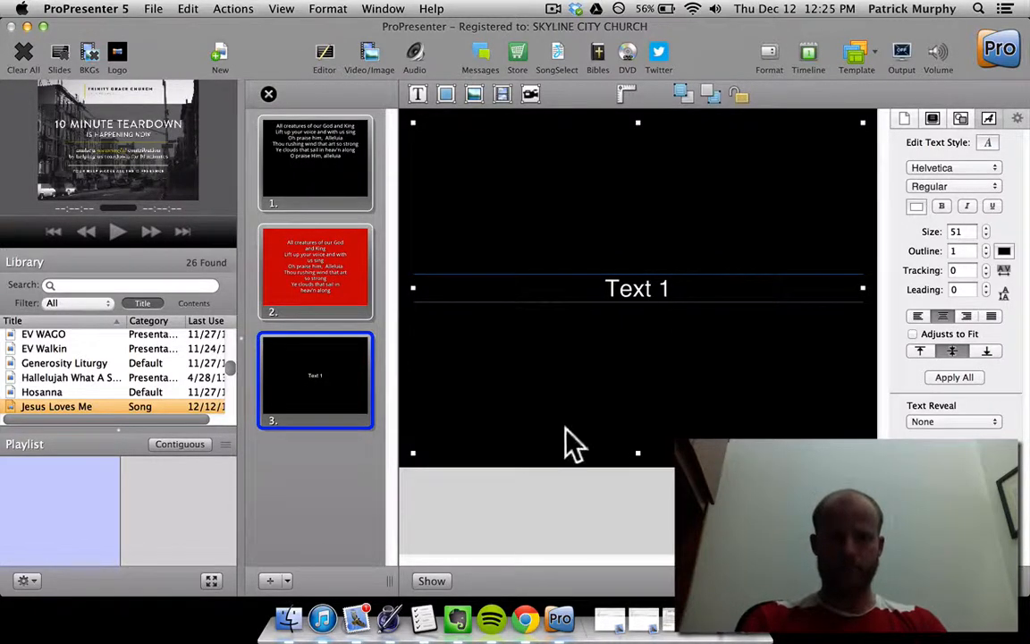
- Add a second text box reading "Text 2" below and to the left of "Text 1" on slide 3
{"action": "left_click", "coordinate": [414, 95]}
{"action": "left_click_drag", "start_coordinate": [589, 298], "coordinate": [491, 381]}
{"action": "double_click", "coordinate": [491, 381]}
{"action": "type", "text": "T"}
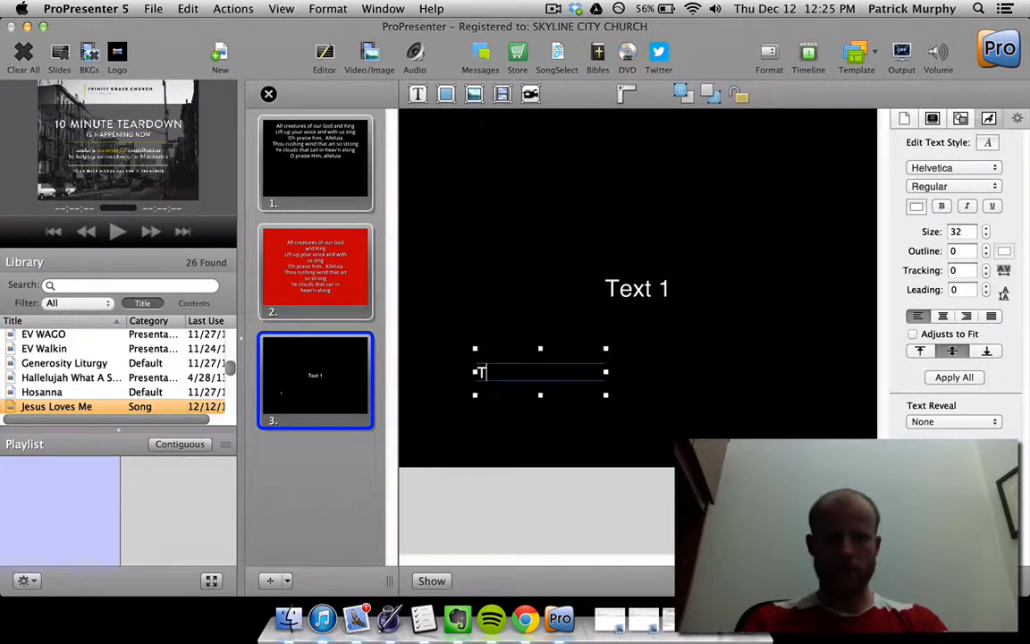
{"action": "type", "text": "ext 2"}
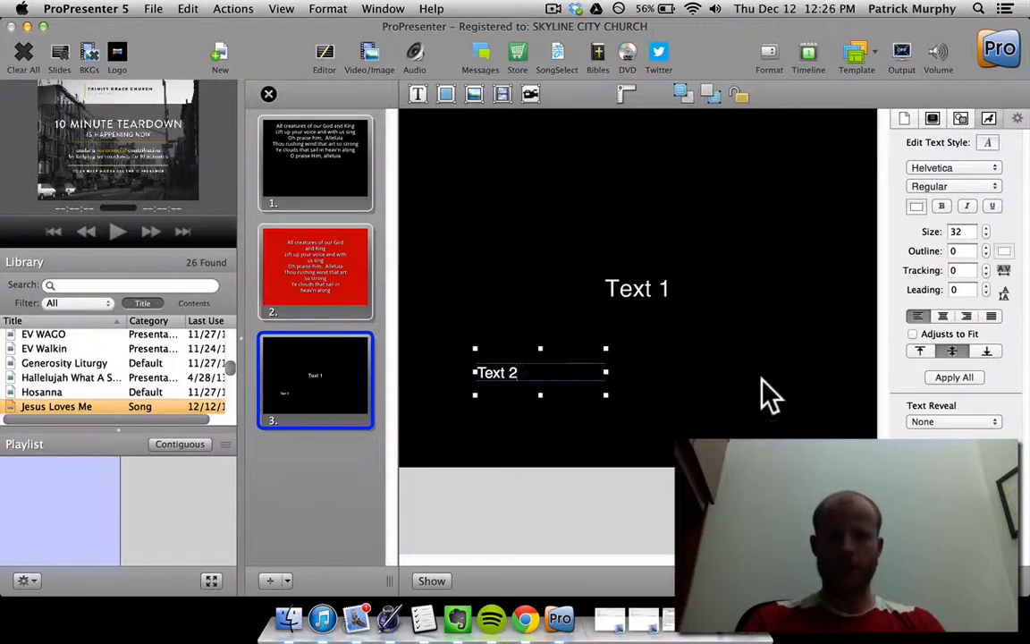
{"action": "left_click", "coordinate": [765, 391]}
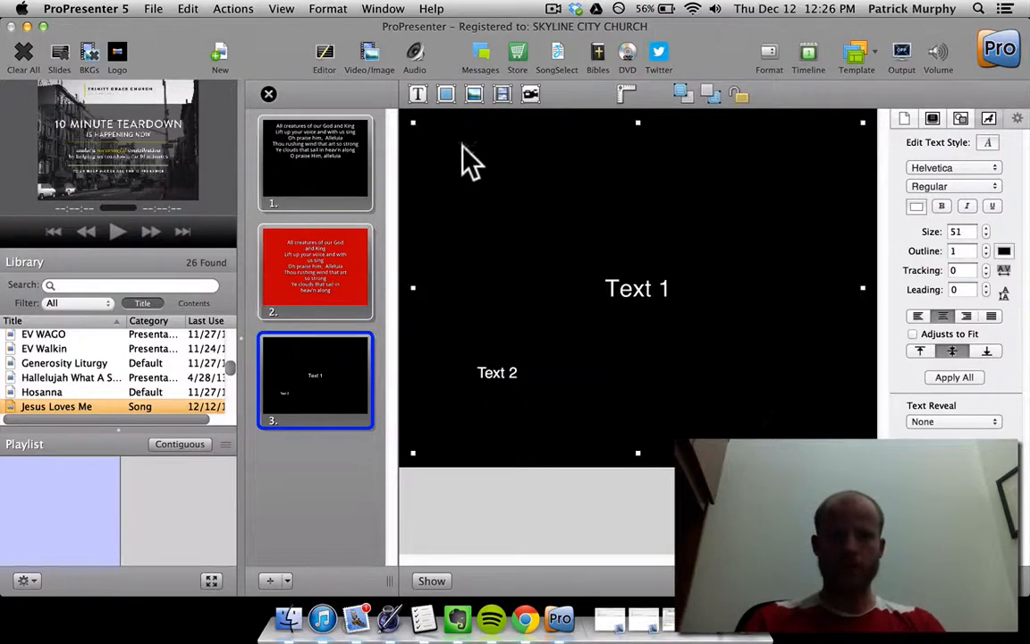
- Add a rectangle over "Text 1" and widen it on both sides to about 578 by 100
{"action": "left_click", "coordinate": [446, 95]}
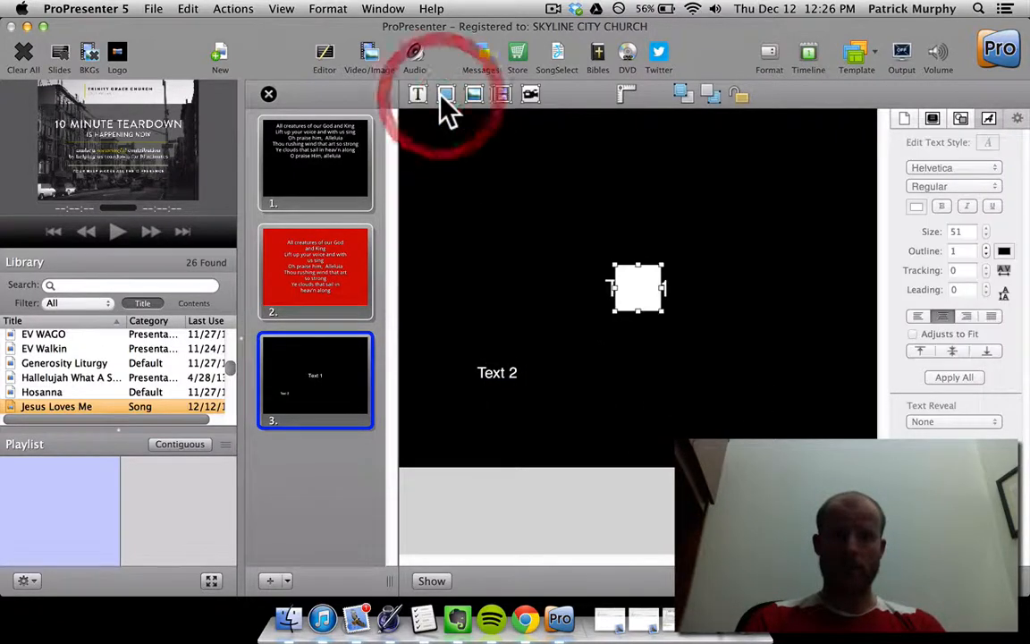
{"action": "left_click_drag", "start_coordinate": [625, 287], "coordinate": [513, 288]}
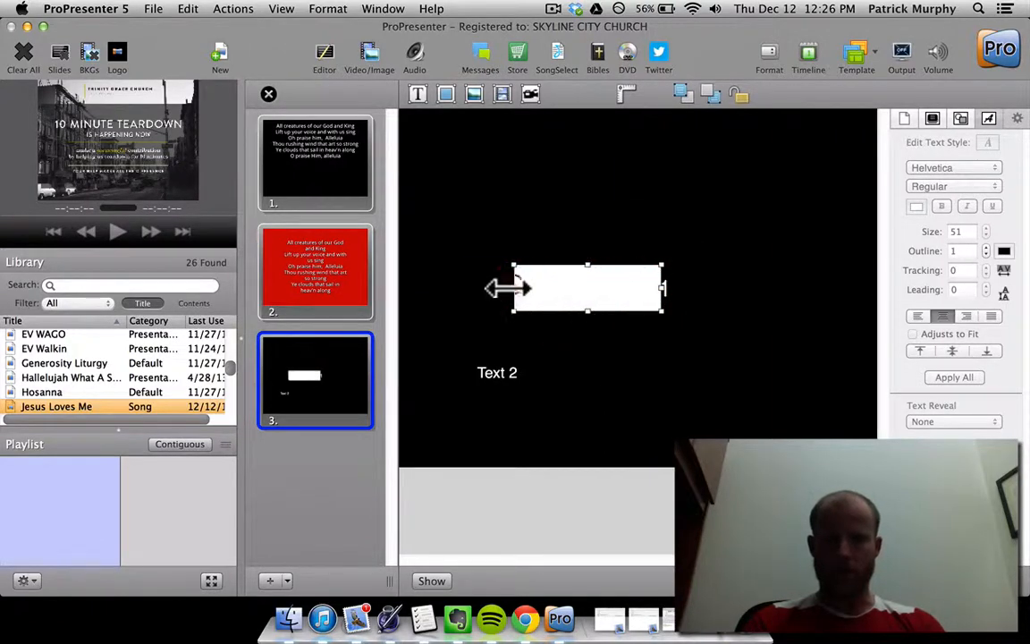
{"action": "mouse_move", "coordinate": [661, 290]}
{"action": "left_mouse_down"}
{"action": "mouse_move", "coordinate": [785, 291]}
{"action": "mouse_move", "coordinate": [659, 295]}
{"action": "mouse_move", "coordinate": [678, 295]}
{"action": "left_mouse_up"}
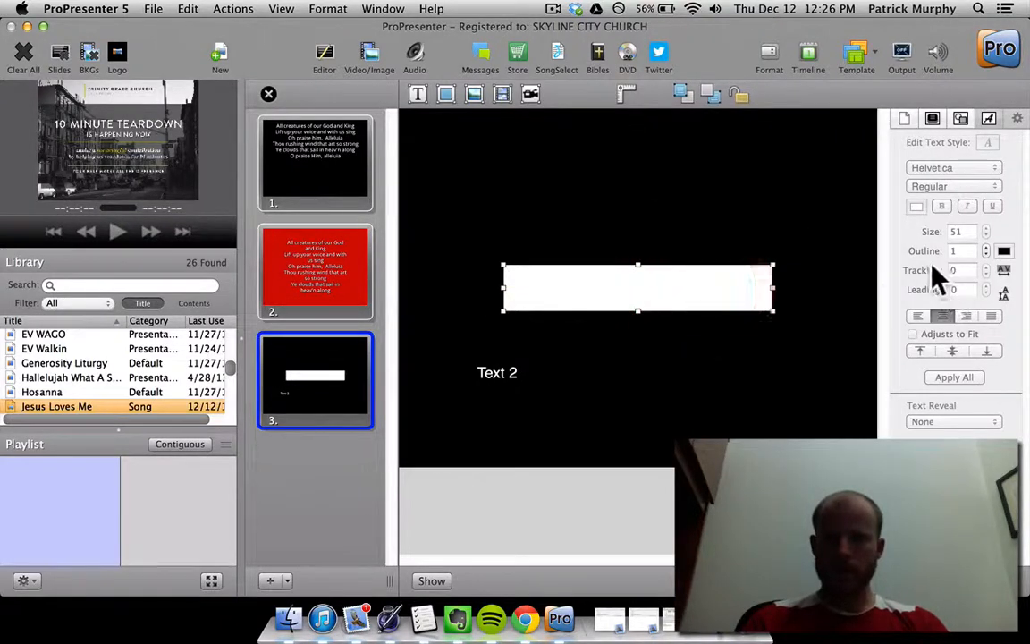
{"action": "left_click", "coordinate": [719, 286]}
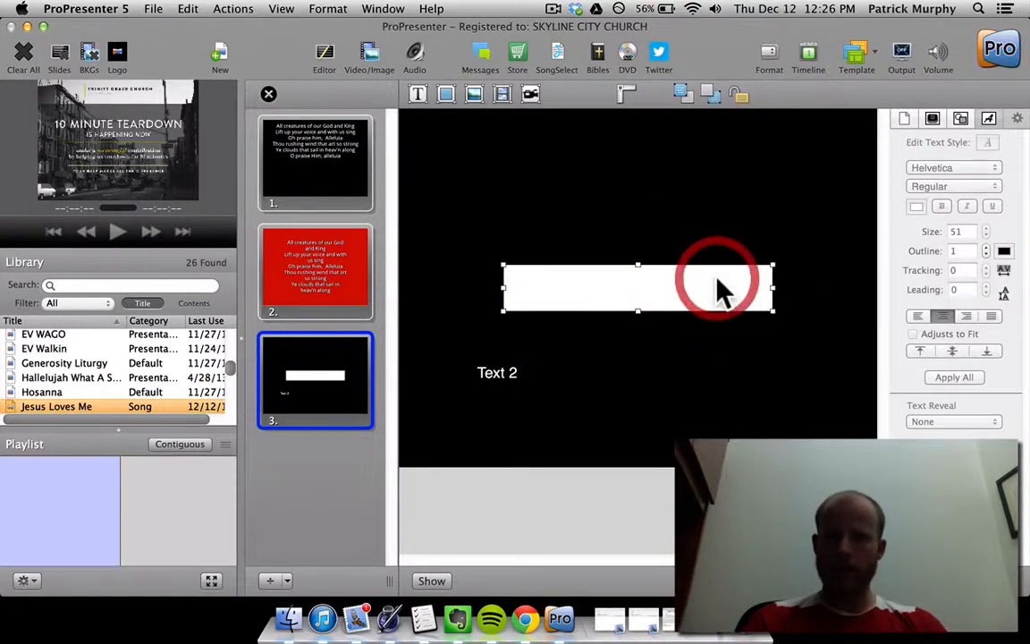
- Change the rectangle's fill colour to bright green
{"action": "left_click", "coordinate": [958, 122]}
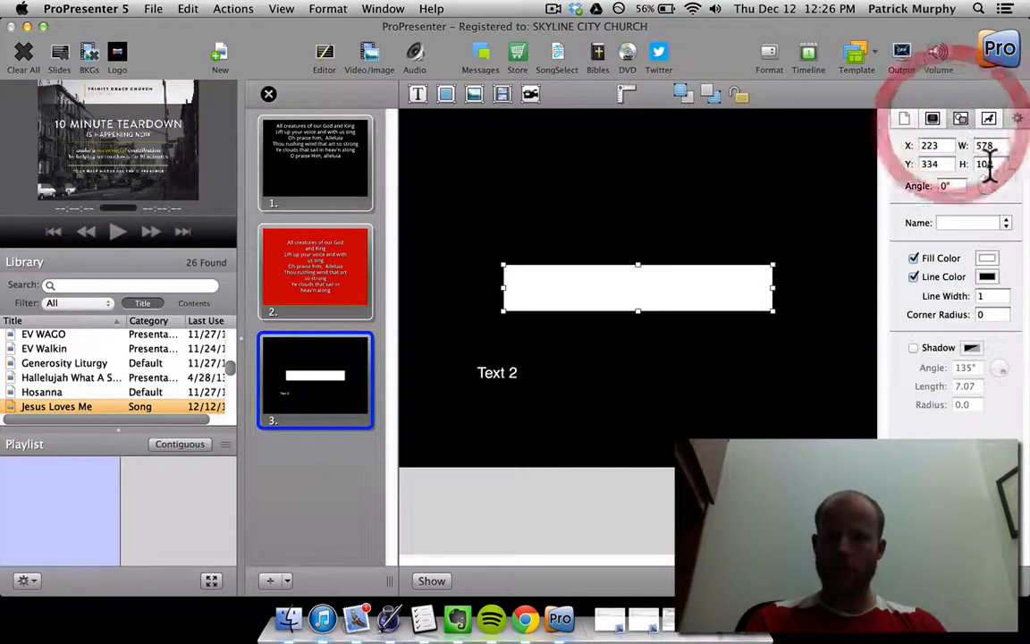
{"action": "left_click", "coordinate": [987, 258]}
{"action": "left_click", "coordinate": [251, 318]}
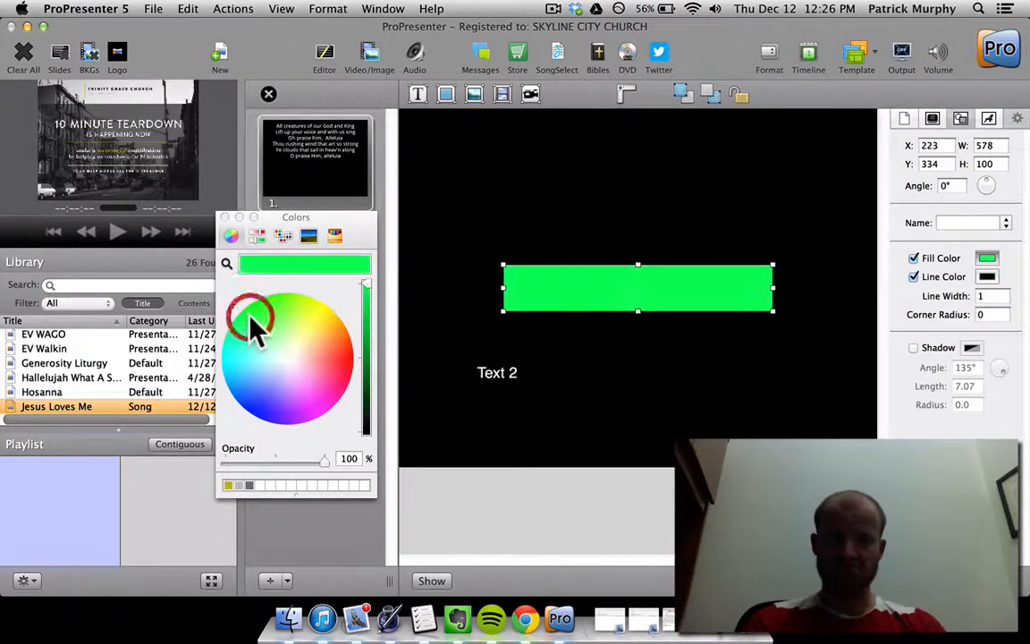
{"action": "left_click", "coordinate": [225, 217]}
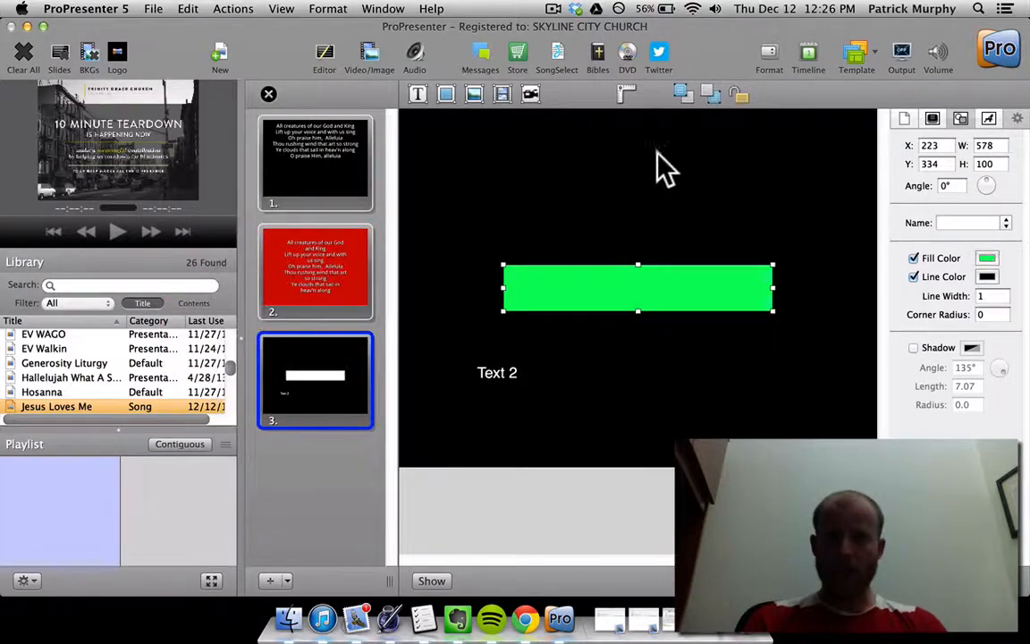
- Send the green rectangle behind "Text 1" and turn on the slide rulers
{"action": "left_click", "coordinate": [712, 96]}
{"action": "left_click", "coordinate": [690, 356]}
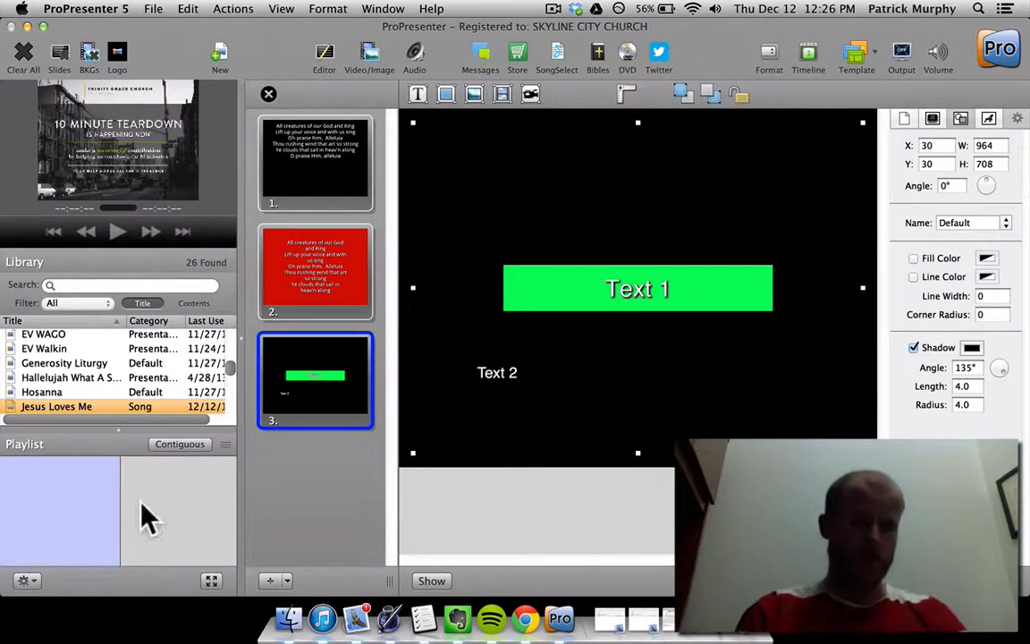
{"action": "left_click", "coordinate": [628, 91]}
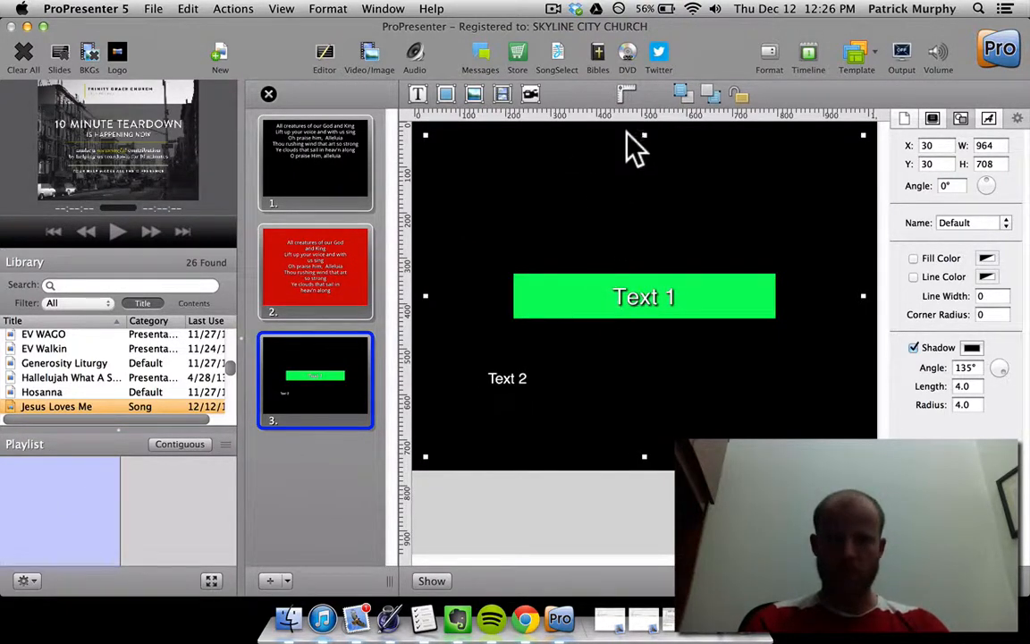
- Add a live video object from the FaceTime HD Camera with Built-in Microphone audio and place it in the slide's upper-left corner
{"action": "left_click", "coordinate": [531, 98]}
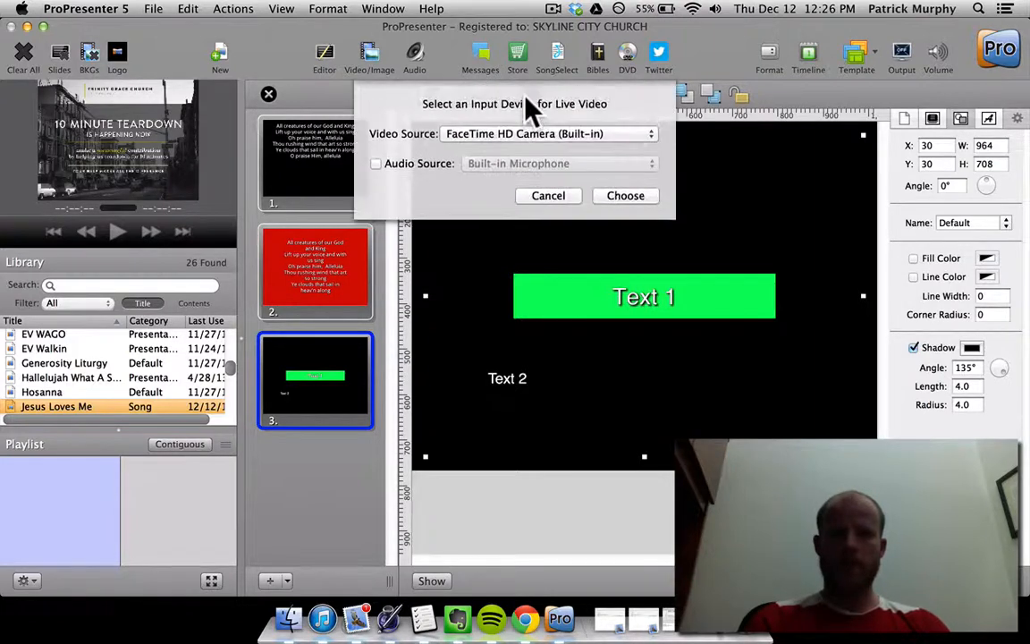
{"action": "left_click", "coordinate": [380, 165]}
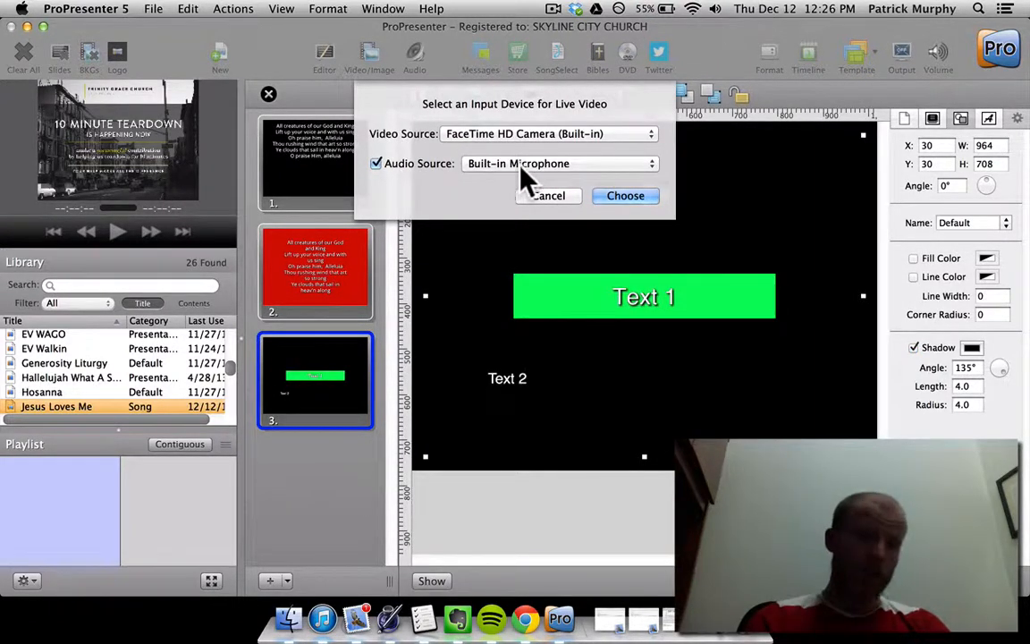
{"action": "left_click", "coordinate": [625, 199]}
{"action": "left_click_drag", "start_coordinate": [641, 260], "coordinate": [480, 141]}
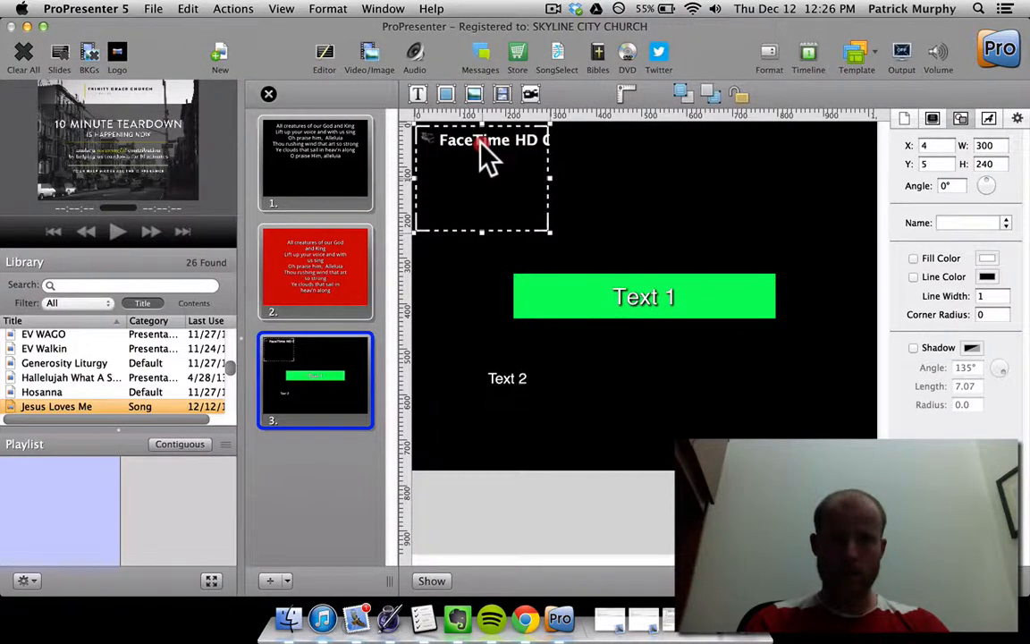
{"action": "left_click", "coordinate": [644, 182]}
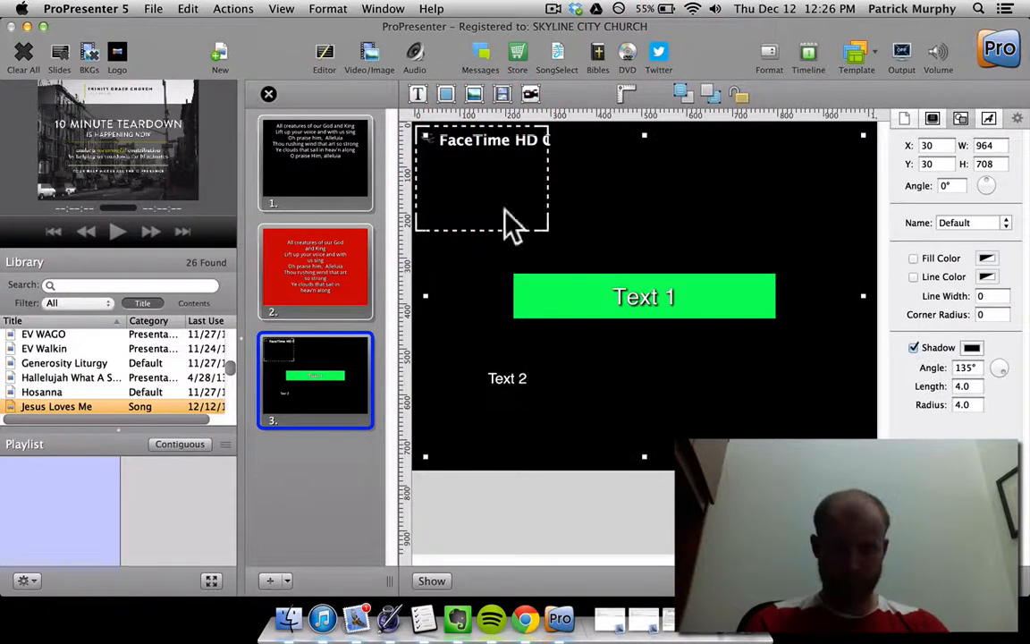
- Add the first green TGC Christmas JPG from Dropbox, narrow it to about 416, and place it in the slide's upper-right corner
{"action": "left_click", "coordinate": [480, 96]}
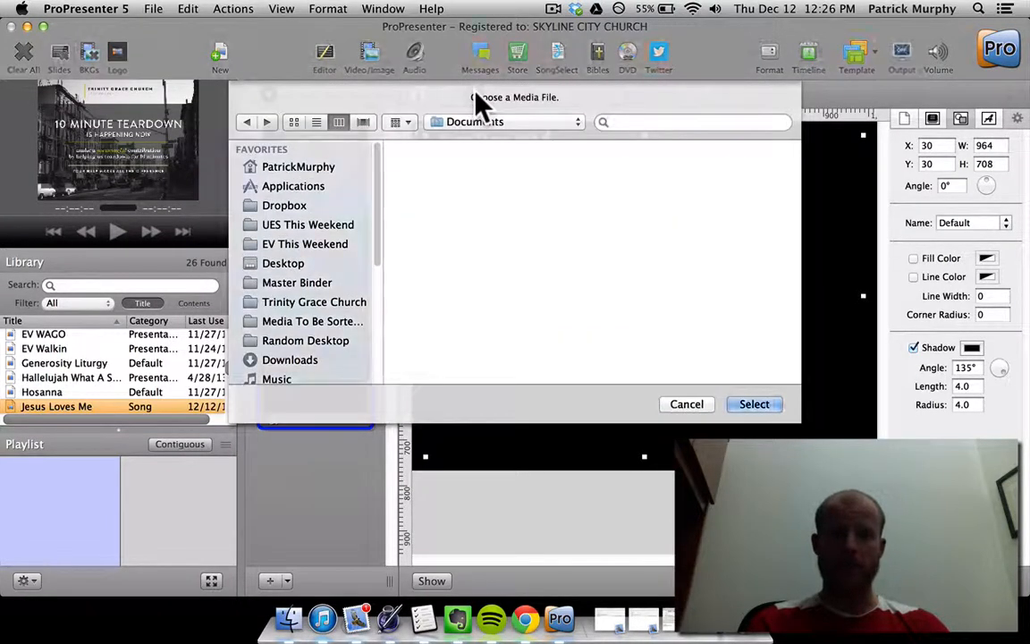
{"action": "left_click", "coordinate": [525, 188]}
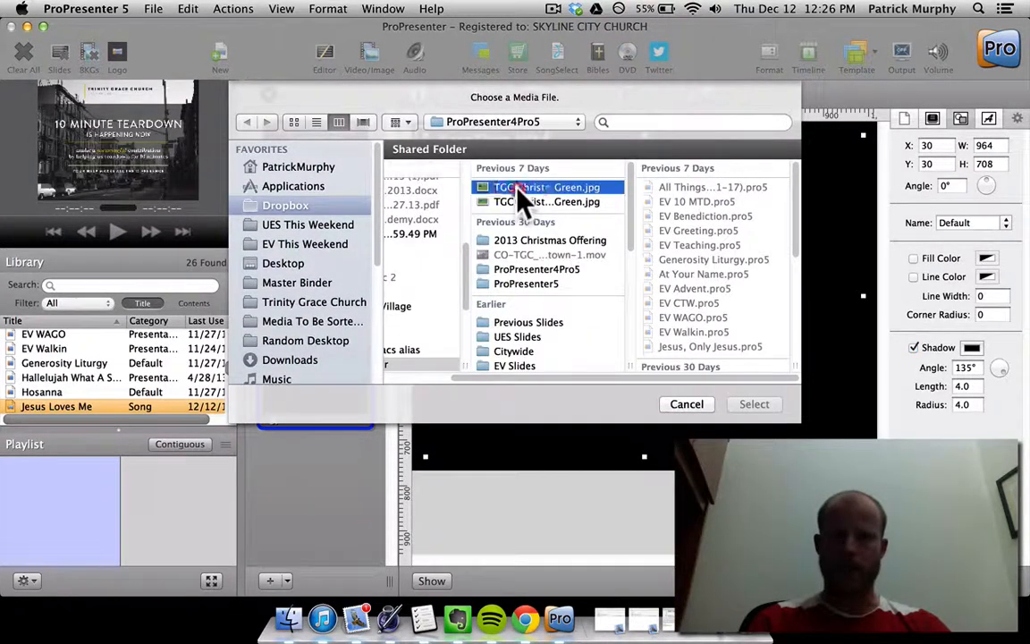
{"action": "left_click", "coordinate": [733, 404]}
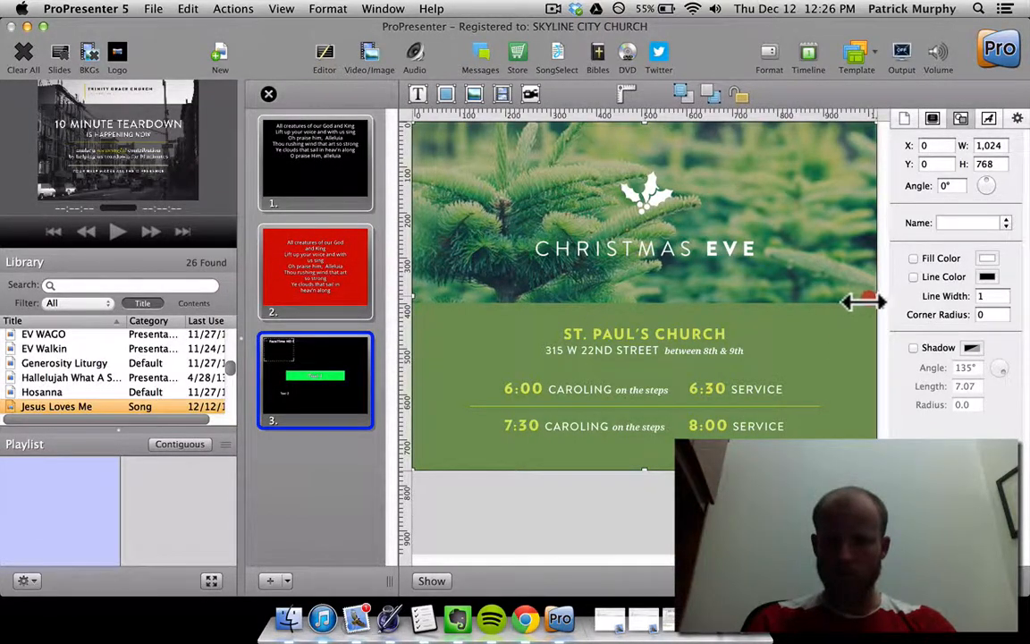
{"action": "left_click_drag", "start_coordinate": [863, 302], "coordinate": [605, 287]}
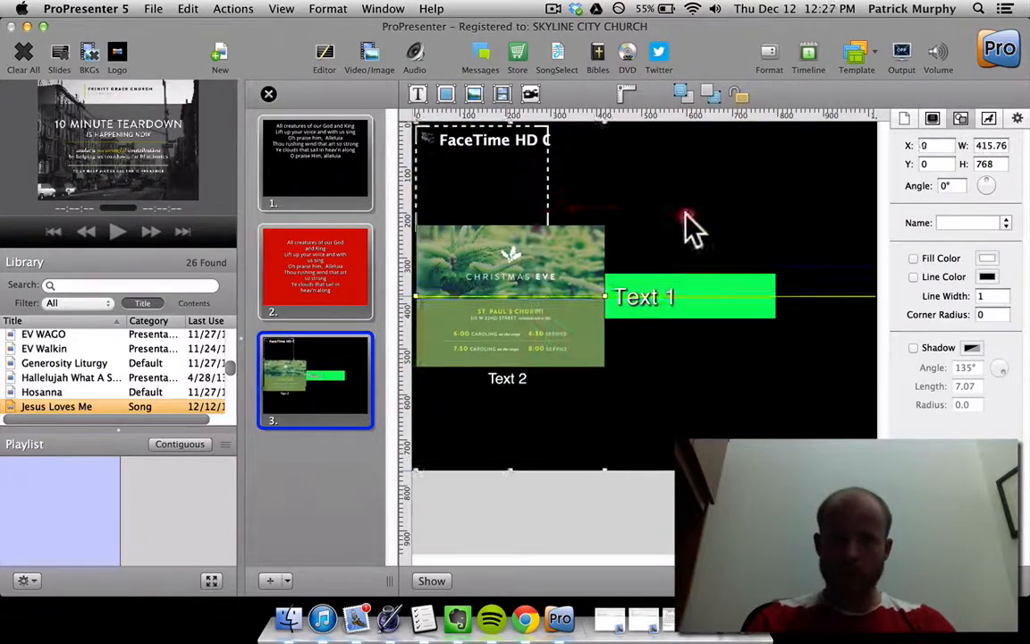
{"action": "left_click_drag", "start_coordinate": [523, 277], "coordinate": [801, 171]}
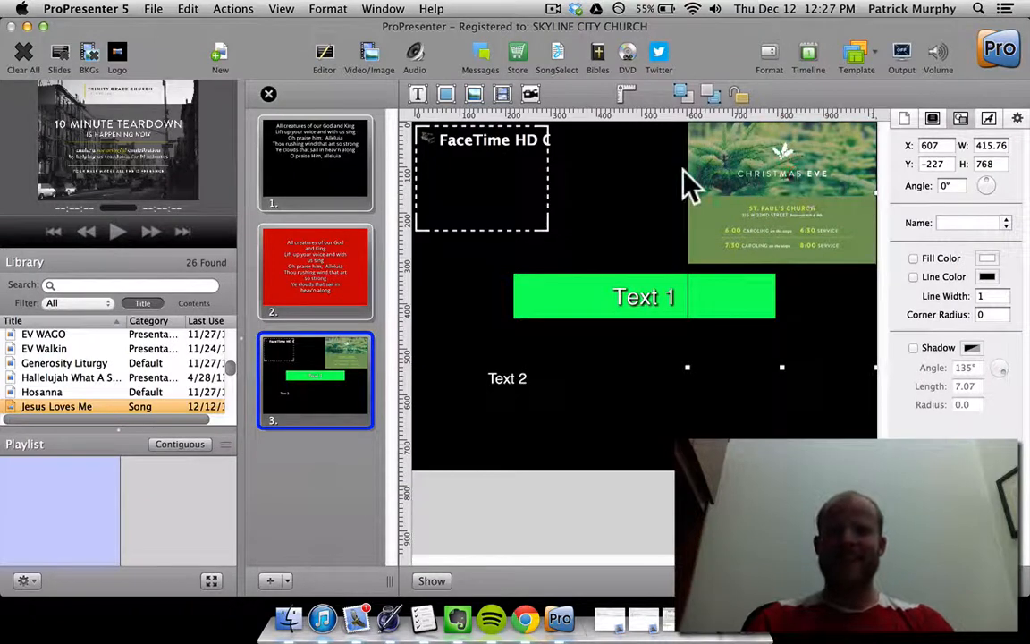
- Lock the slide's full-size Default object, and move the live video object to about X 0, Y -6 with its position locked
{"action": "left_click", "coordinate": [609, 184]}
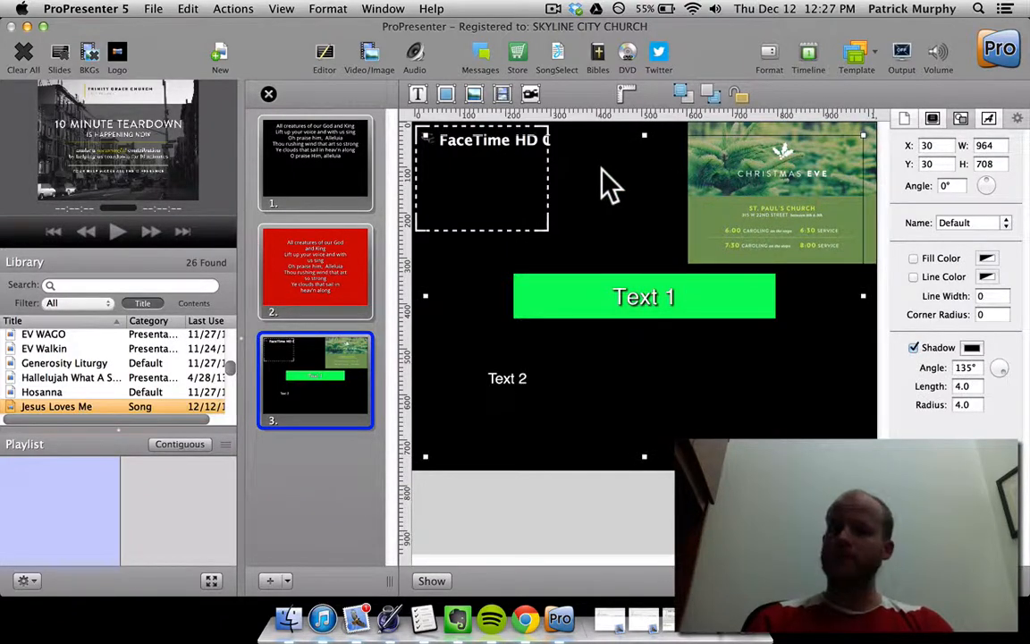
{"action": "left_click", "coordinate": [740, 93]}
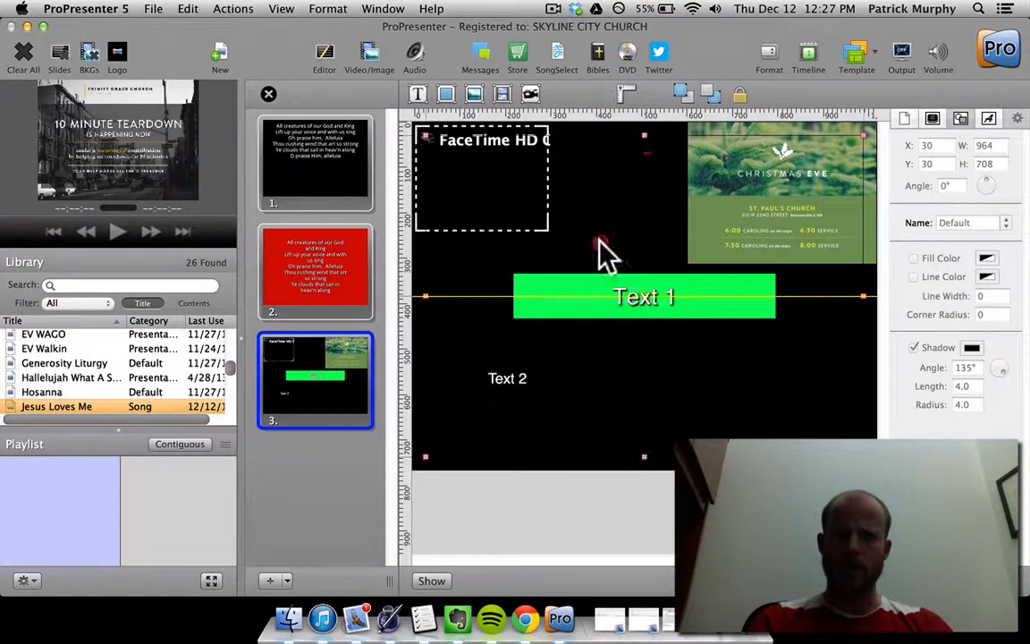
{"action": "left_click_drag", "start_coordinate": [518, 192], "coordinate": [479, 161]}
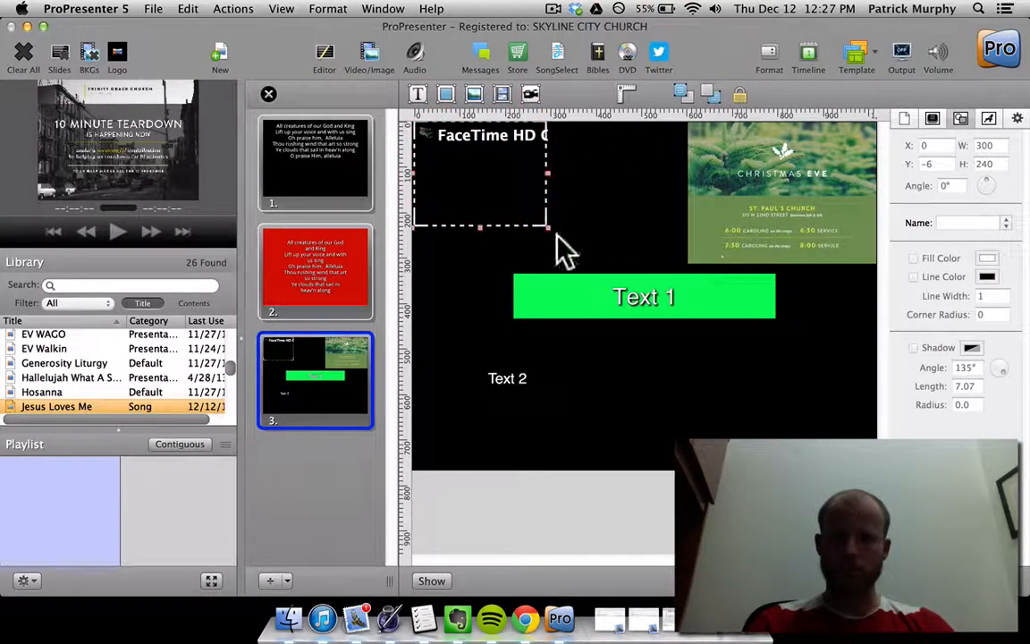
{"action": "left_click", "coordinate": [573, 299]}
{"action": "left_click", "coordinate": [750, 247]}
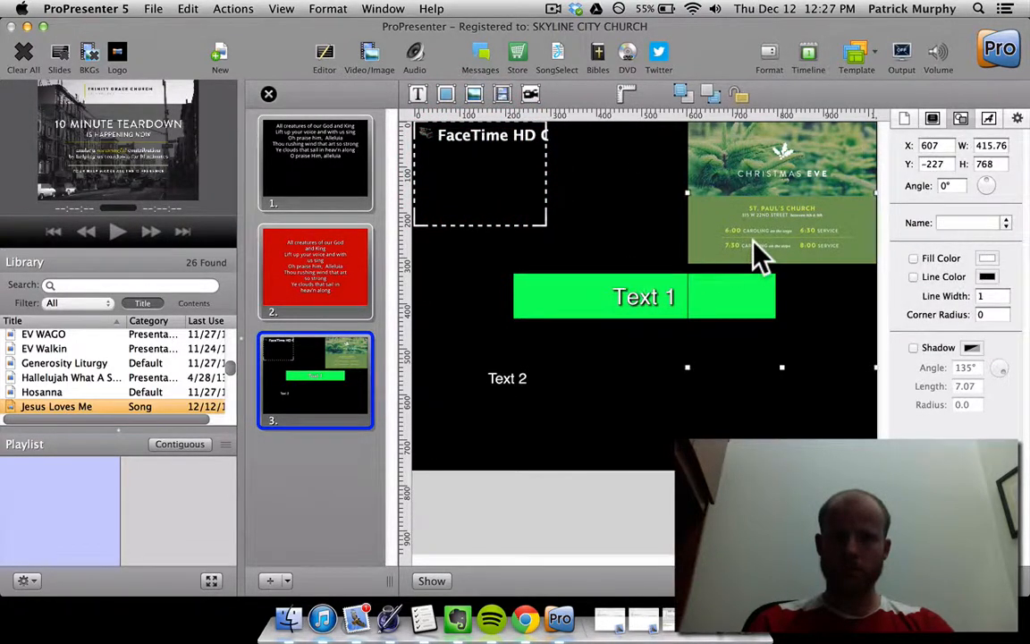
{"action": "left_click", "coordinate": [500, 385]}
{"action": "left_click", "coordinate": [488, 380]}
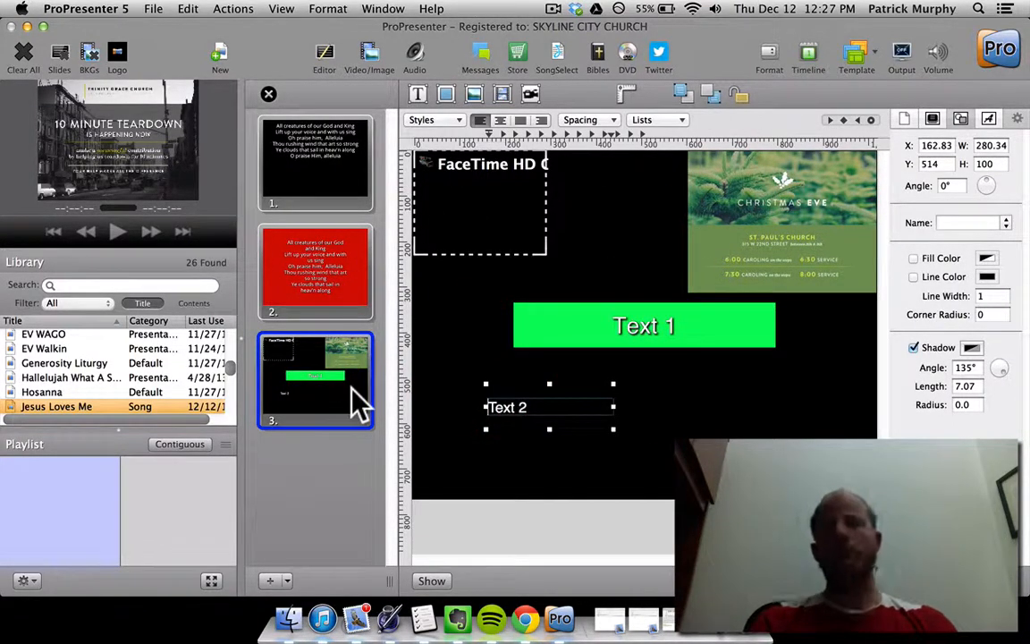
- Show slide 3 live with the computer's sound muted, and close the slide editor
{"action": "left_click", "coordinate": [434, 581]}
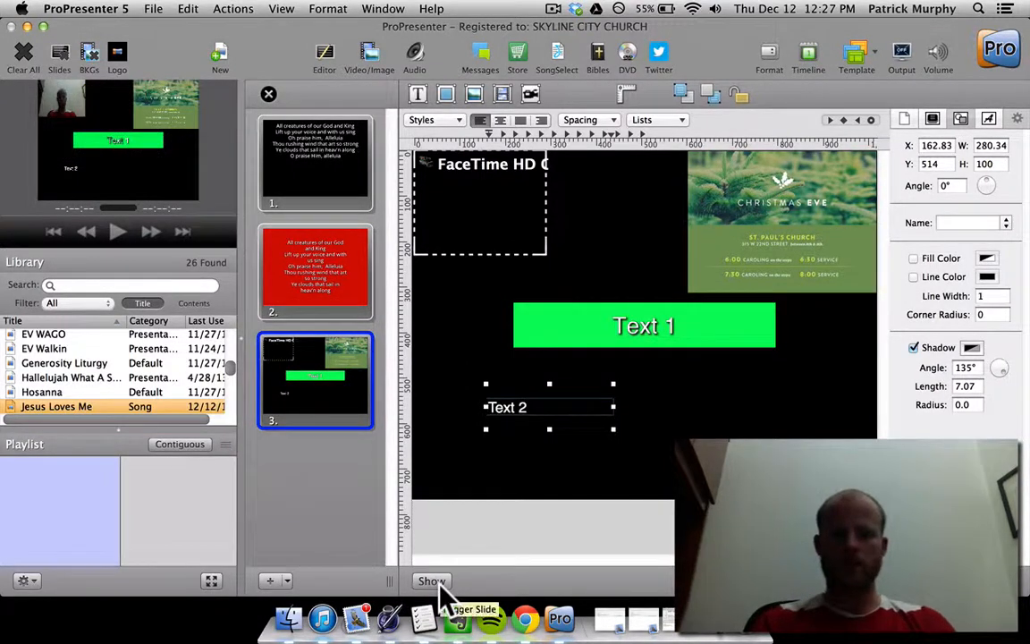
{"action": "key", "text": "XF86AudioLowerVolume"}
{"action": "key", "text": "XF86AudioMute"}
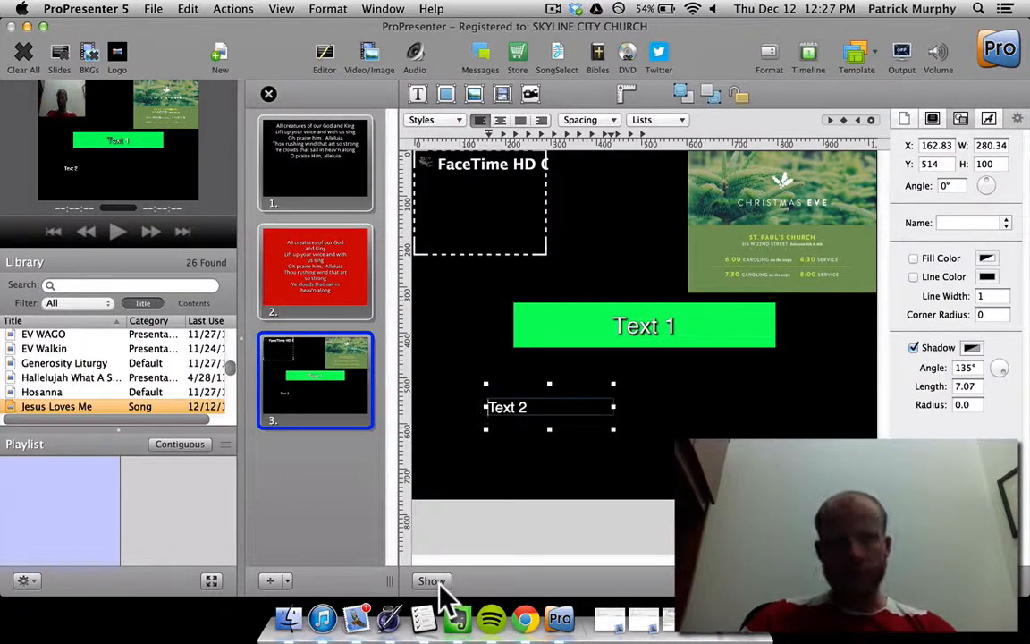
{"action": "left_click", "coordinate": [268, 94]}
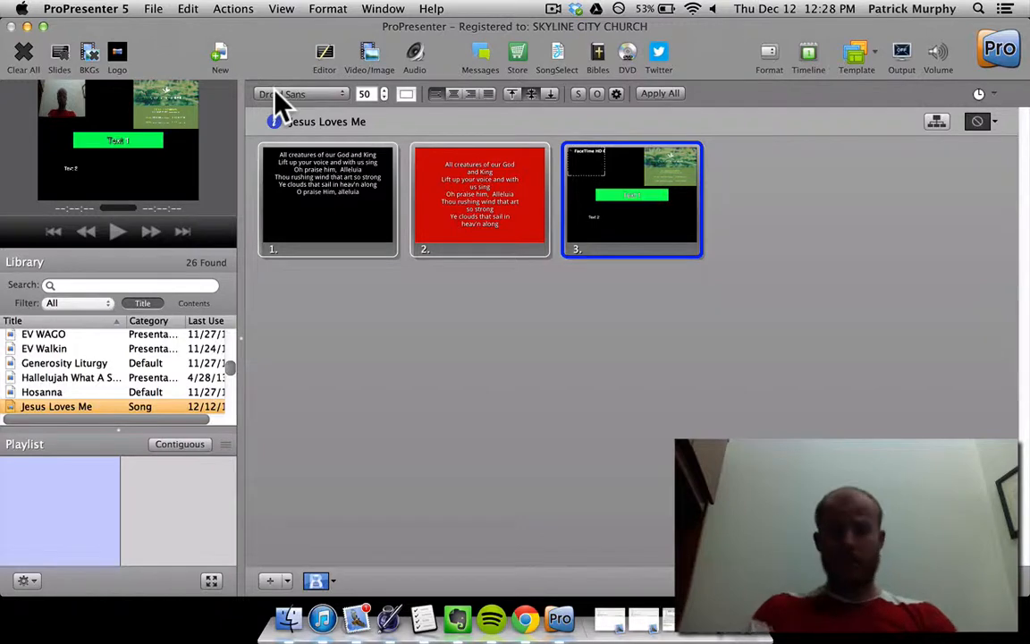
- Switch to Finder and look through the files in the Trash
{"action": "left_click", "coordinate": [288, 619]}
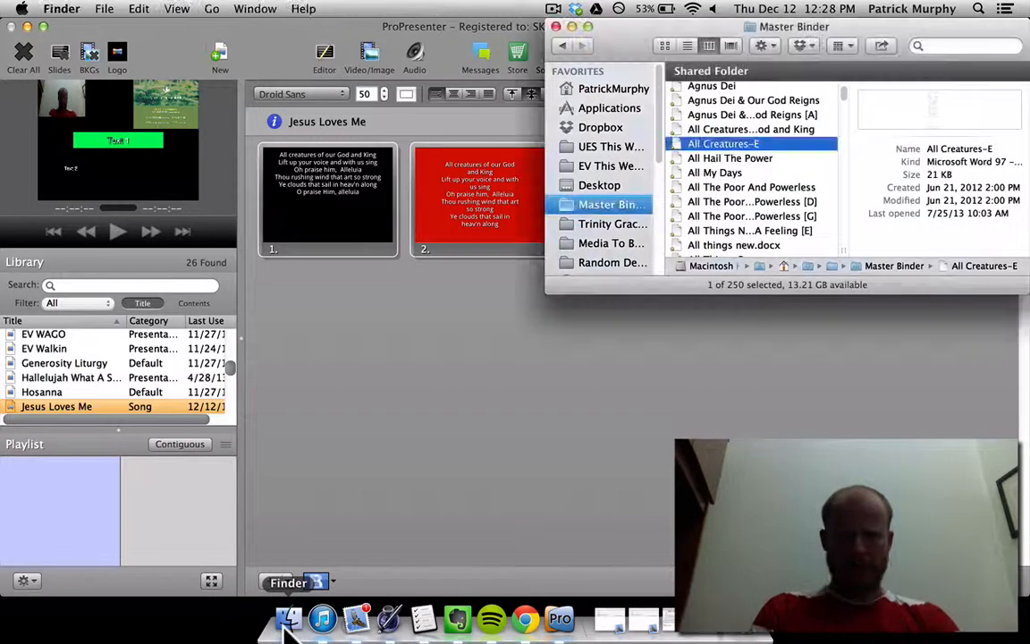
{"action": "left_click", "coordinate": [769, 631]}
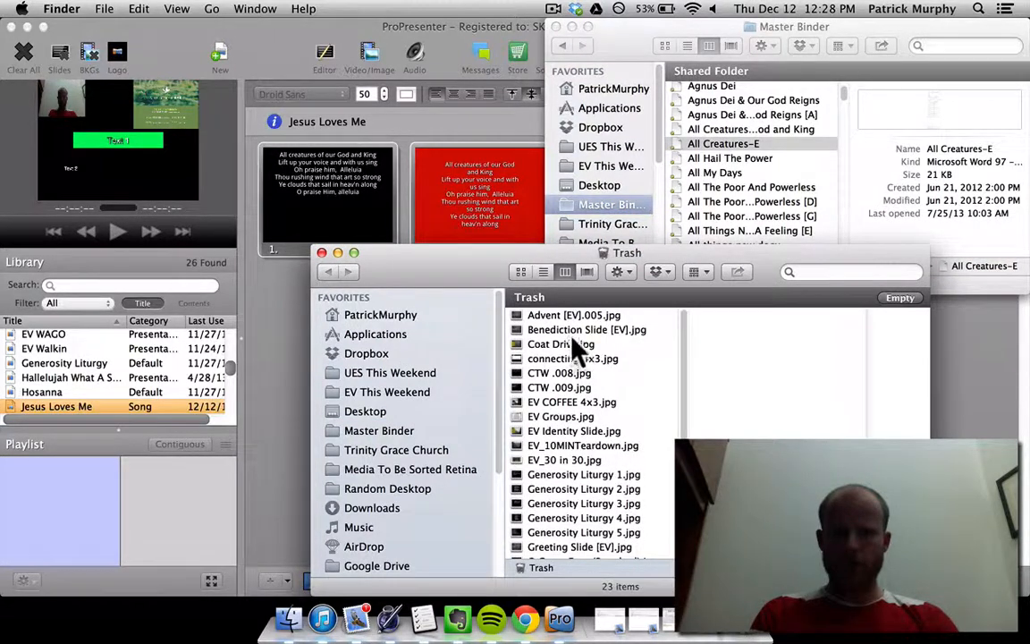
{"action": "scroll", "coordinate": [522, 436], "scroll_direction": "down", "scroll_amount": 1}
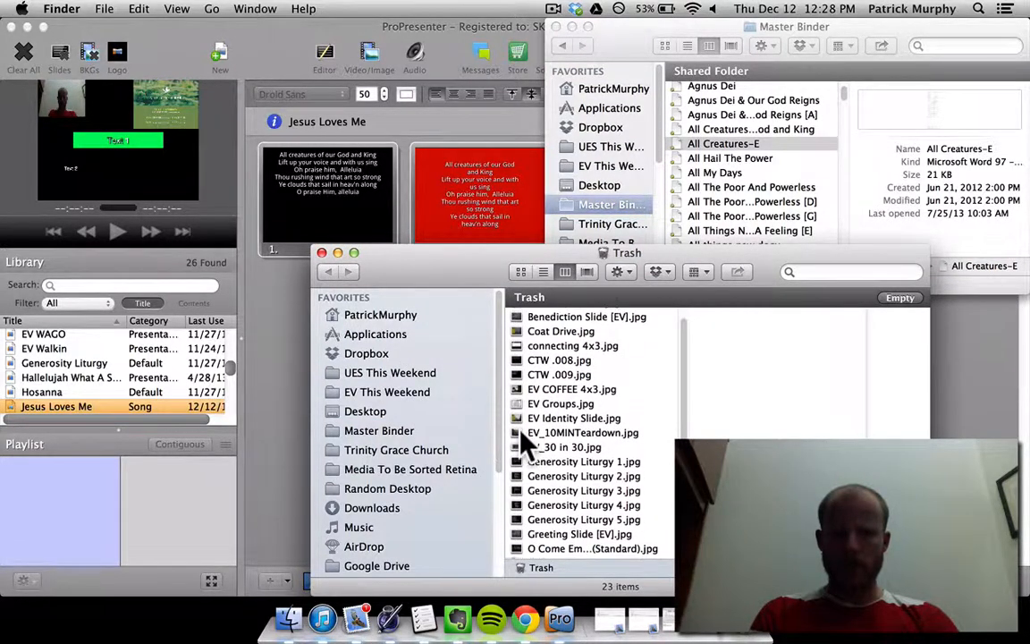
{"action": "scroll", "coordinate": [522, 438], "scroll_direction": "down", "scroll_amount": 3}
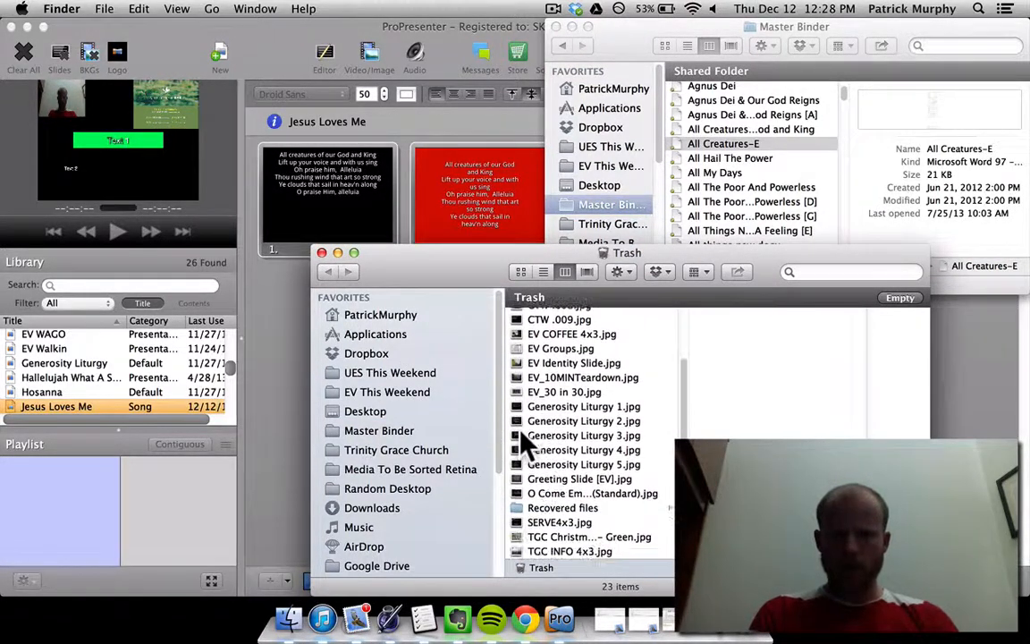
{"action": "scroll", "coordinate": [520, 431], "scroll_direction": "down", "scroll_amount": 2}
{"action": "key", "text": "super+w"}
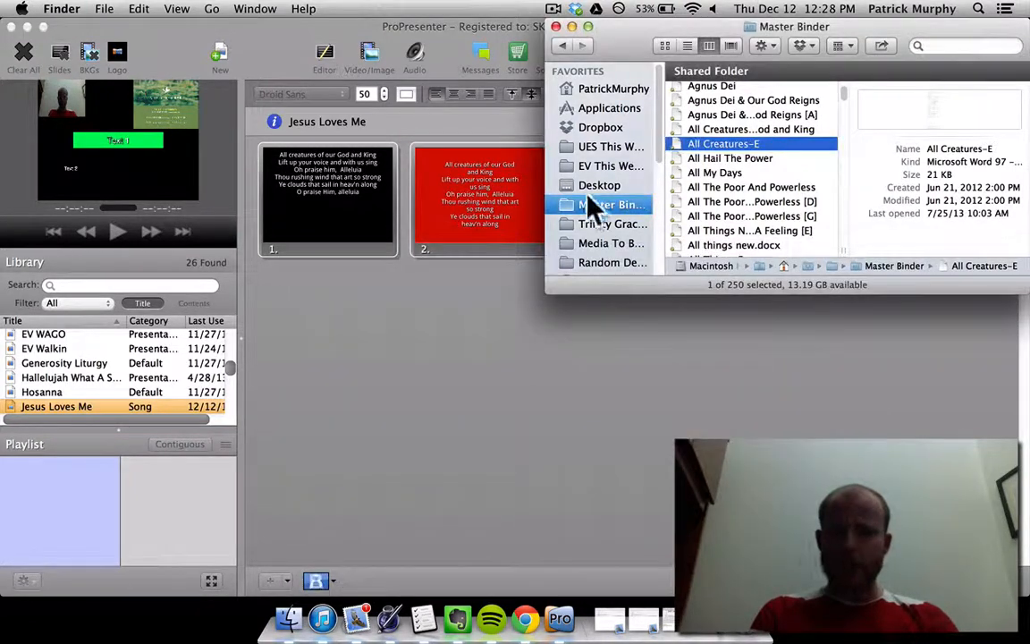
- Browse the contents of the ProPresenter folder in Dropbox and close the Finder window
{"action": "left_click", "coordinate": [588, 133]}
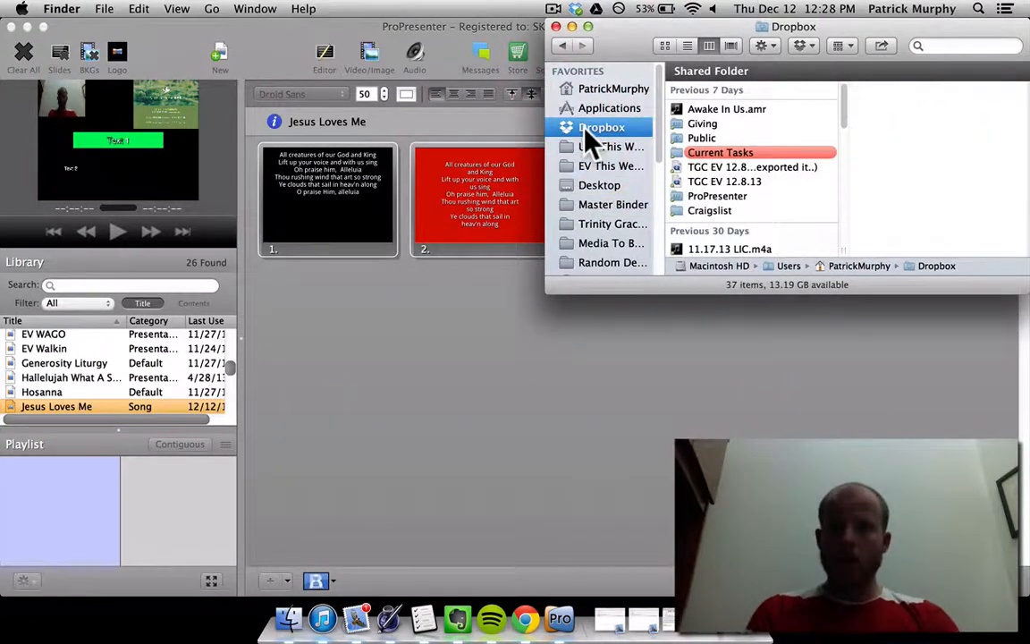
{"action": "left_click", "coordinate": [711, 195]}
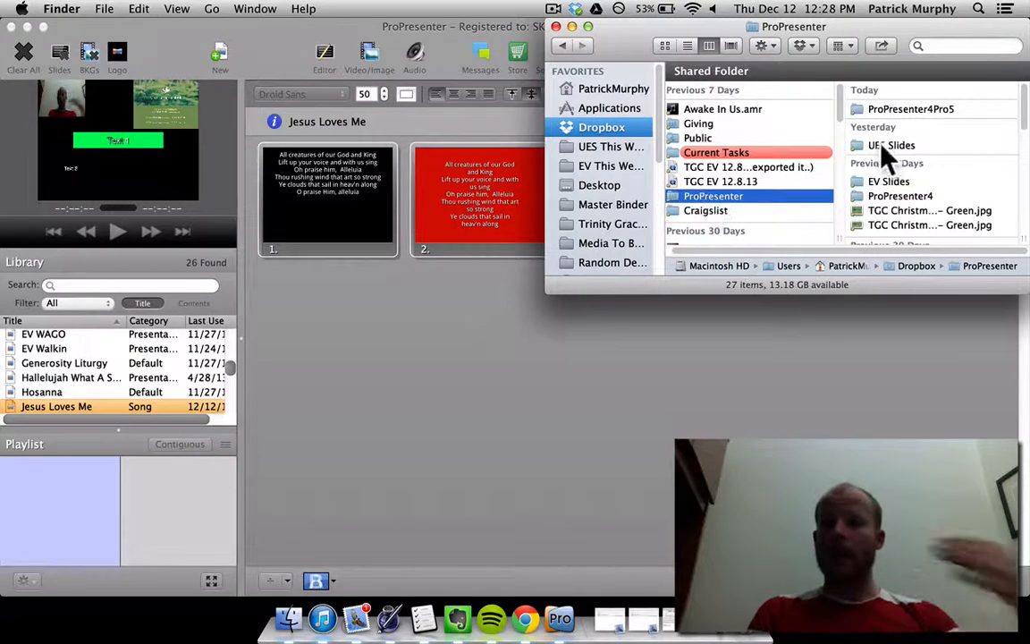
{"action": "scroll", "coordinate": [882, 194], "scroll_direction": "down", "scroll_amount": 3}
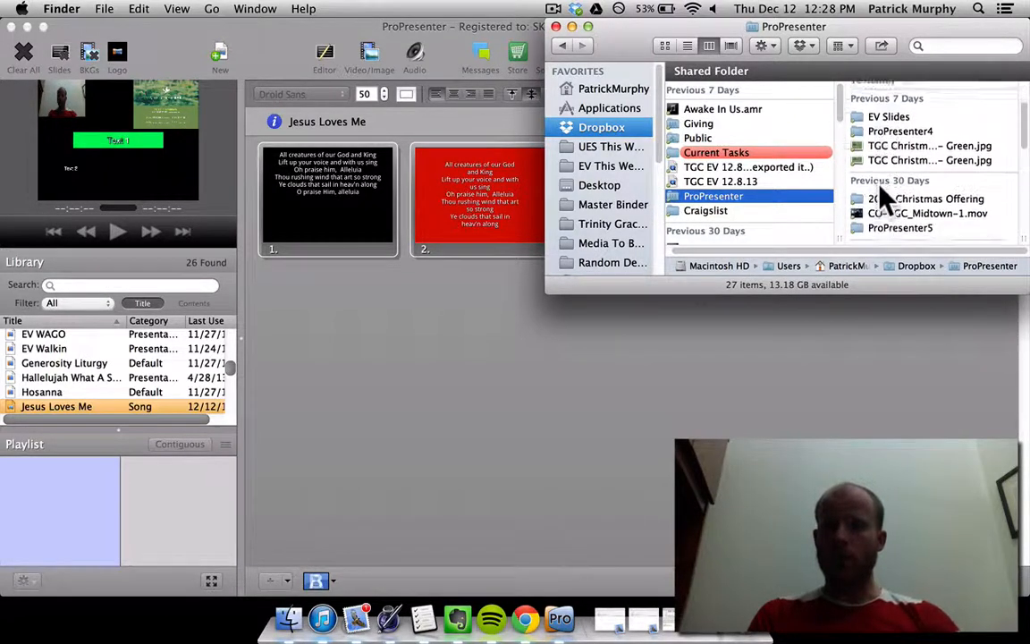
{"action": "scroll", "coordinate": [881, 190], "scroll_direction": "down", "scroll_amount": 5}
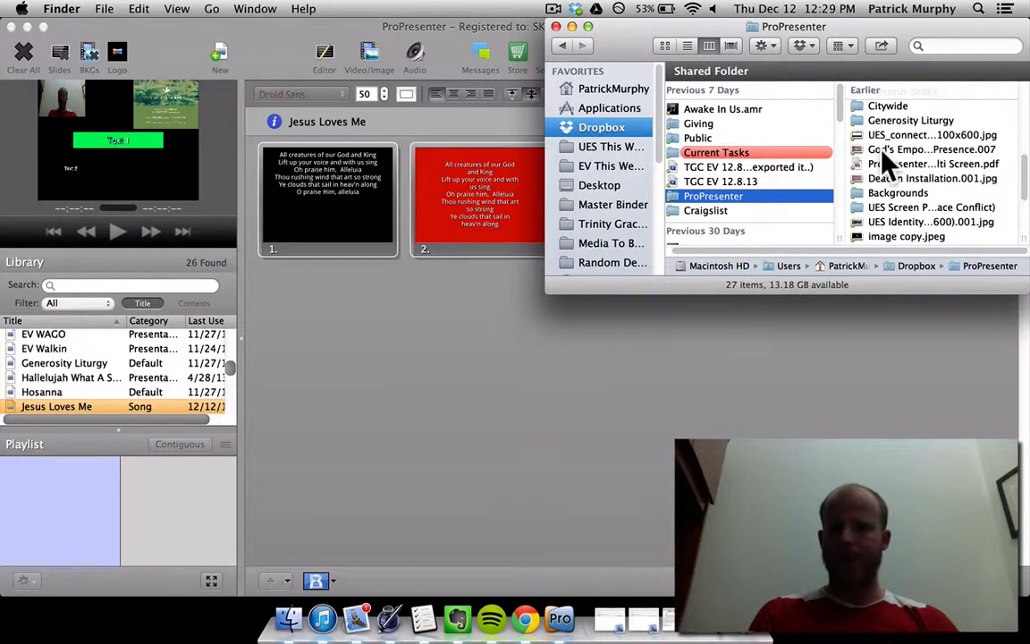
{"action": "scroll", "coordinate": [886, 160], "scroll_direction": "down", "scroll_amount": 5}
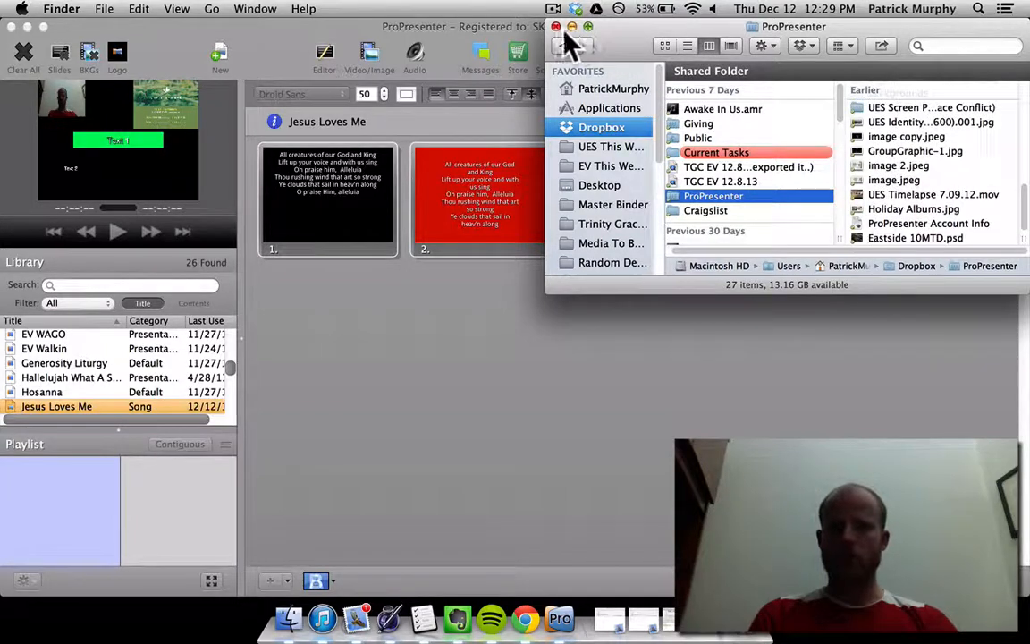
{"action": "left_click", "coordinate": [556, 26]}
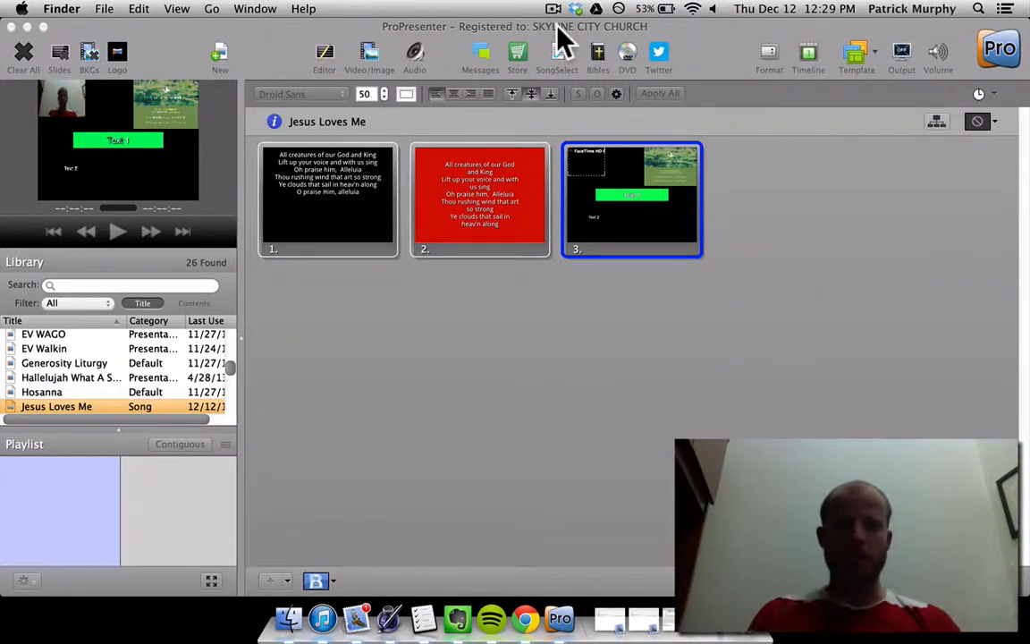
- Switch to Mail, filter messages by the sender's name, and open the "2013 Advent Wk 1" message with an attachment
{"action": "left_click", "coordinate": [358, 623]}
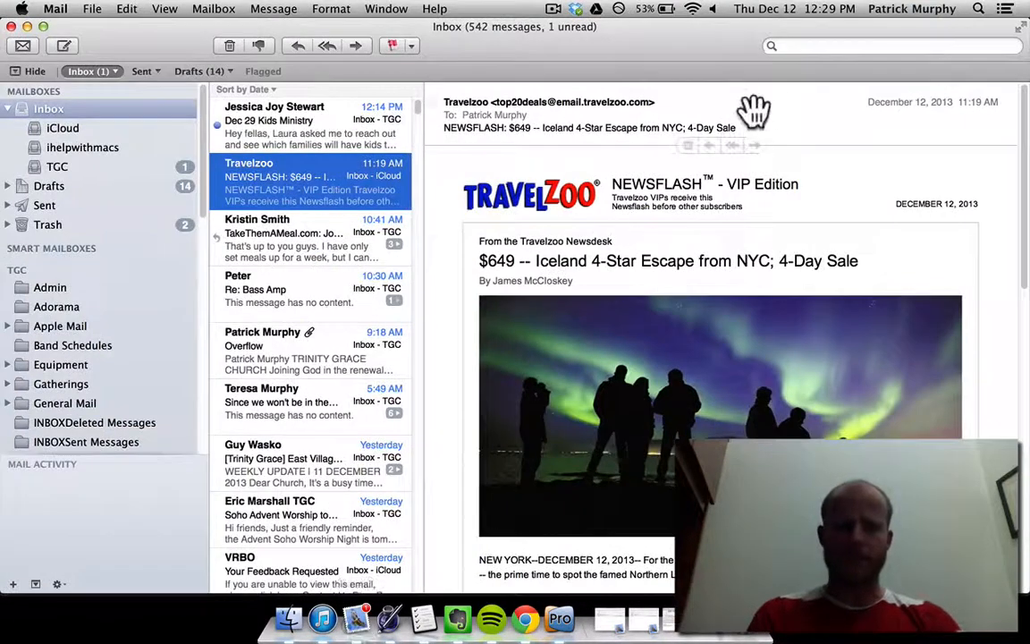
{"action": "left_click", "coordinate": [814, 45]}
{"action": "type", "text": "scott"}
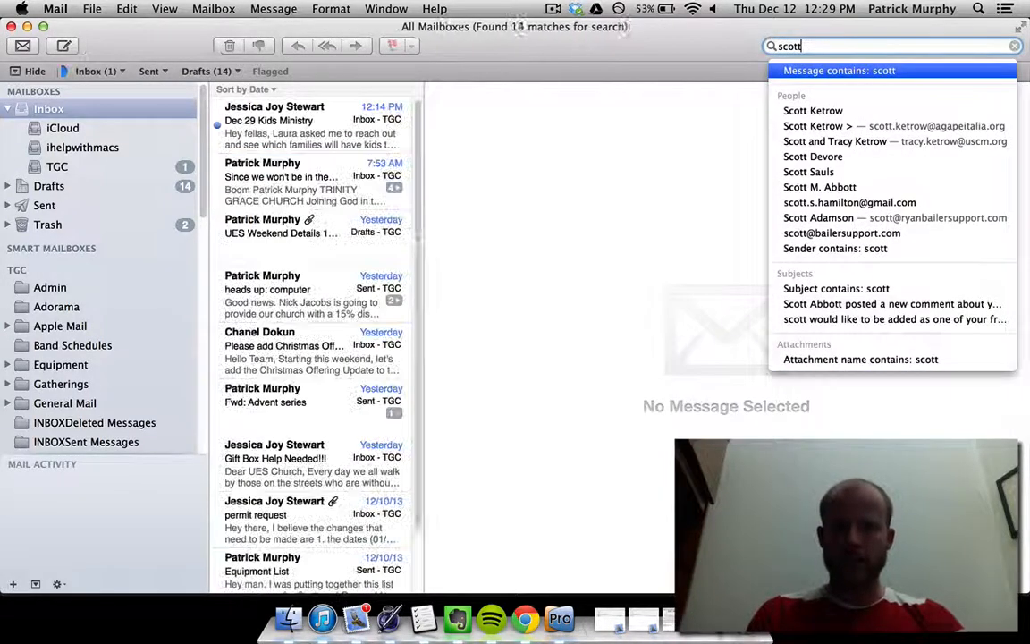
{"action": "key", "text": "Return"}
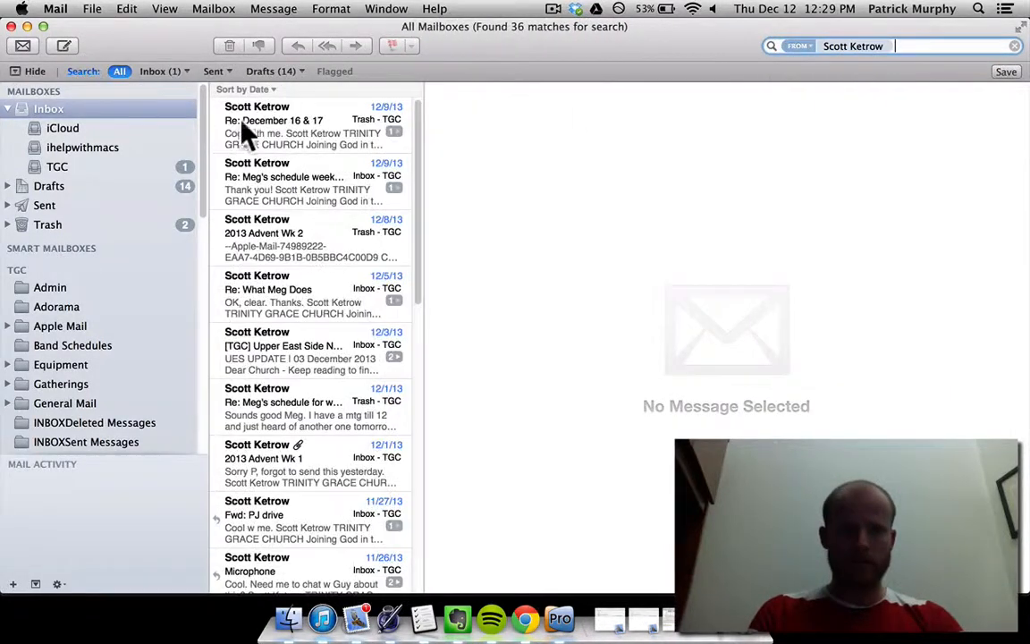
{"action": "left_click", "coordinate": [271, 121]}
{"action": "left_click", "coordinate": [258, 461]}
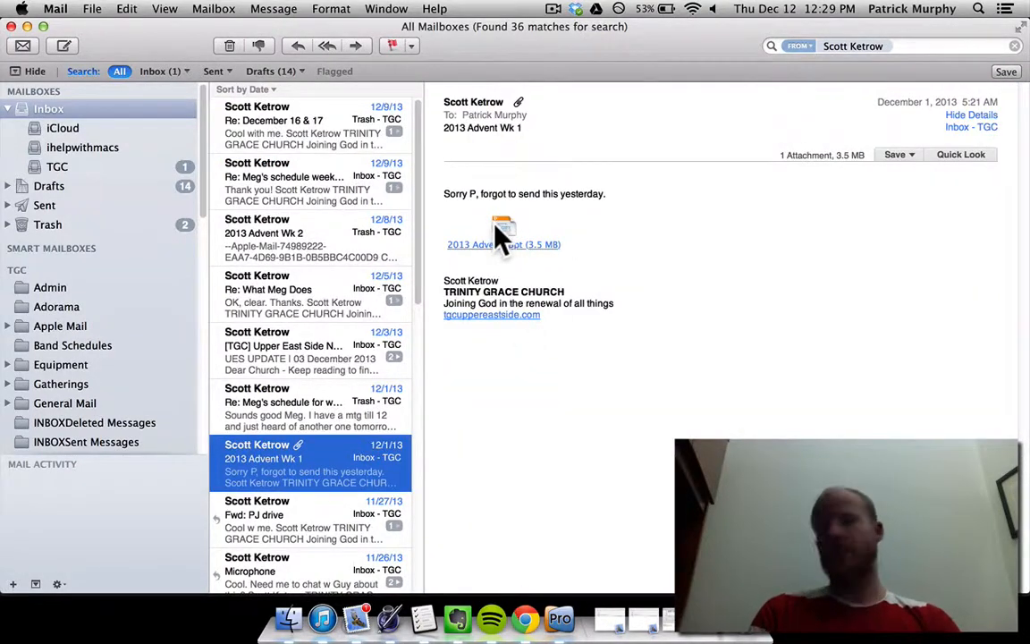
- Copy the message's 2013 Advent PowerPoint attachment to the desktop and return to ProPresenter
{"action": "left_click_drag", "start_coordinate": [503, 237], "coordinate": [110, 623]}
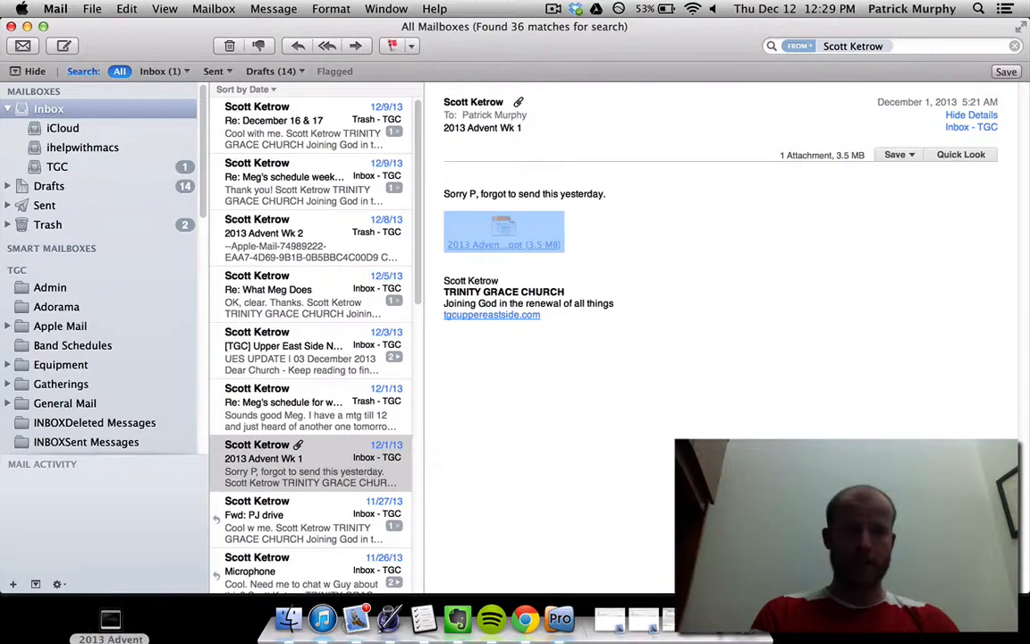
{"action": "left_click", "coordinate": [11, 27]}
{"action": "key", "text": "ctrl+Right"}
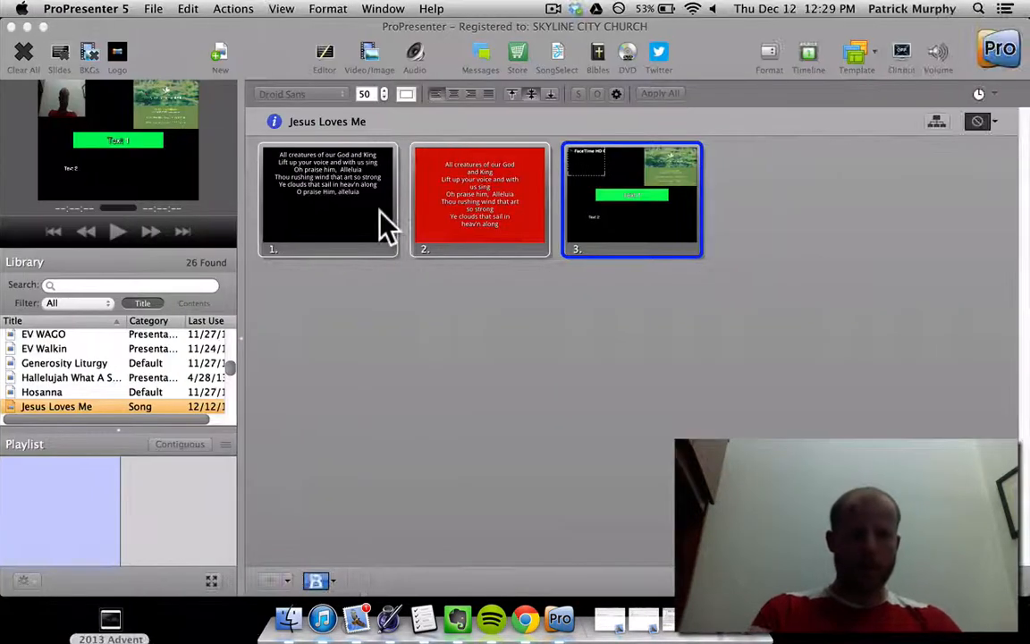
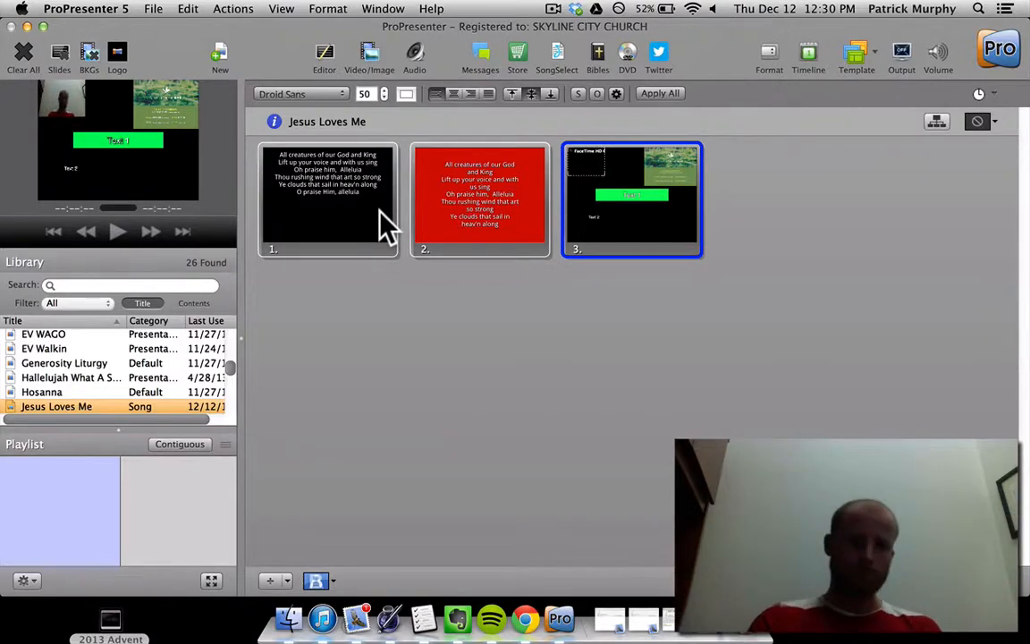
- Display the EV Teaching presentation from the library, and open the desktop's 2013 Advent Wk 1.ppt in PowerPoint
{"action": "scroll", "coordinate": [57, 376], "scroll_direction": "up", "scroll_amount": 1}
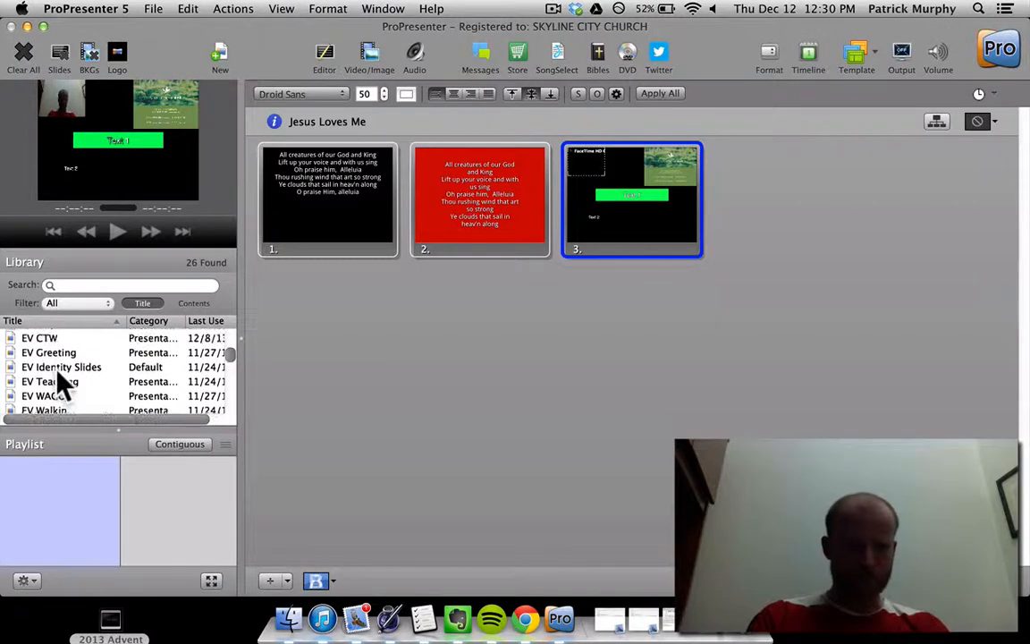
{"action": "left_click", "coordinate": [25, 383]}
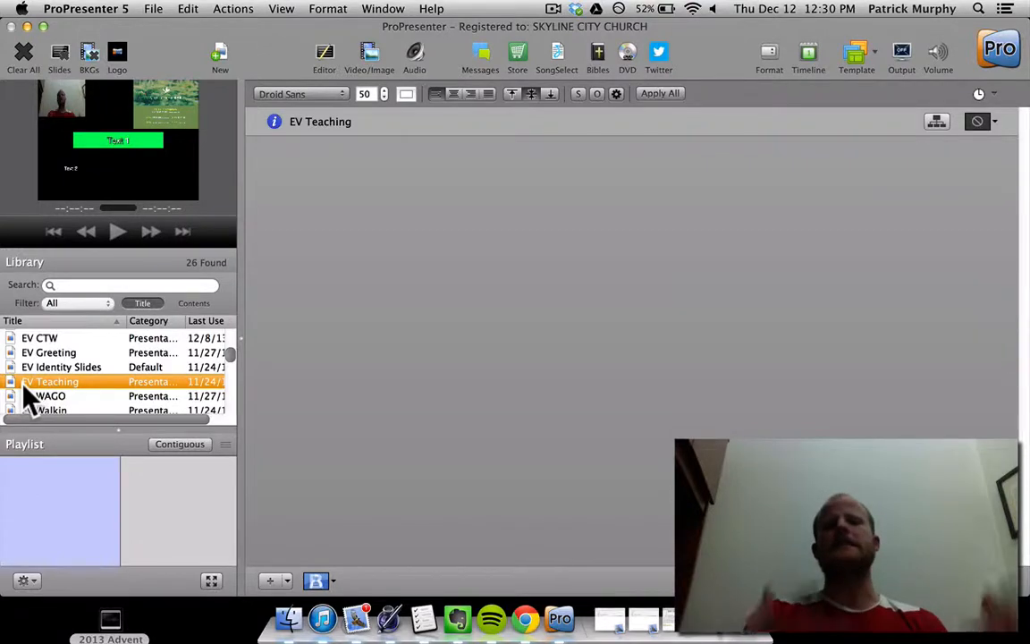
{"action": "left_click", "coordinate": [115, 629]}
{"action": "double_click", "coordinate": [111, 622]}
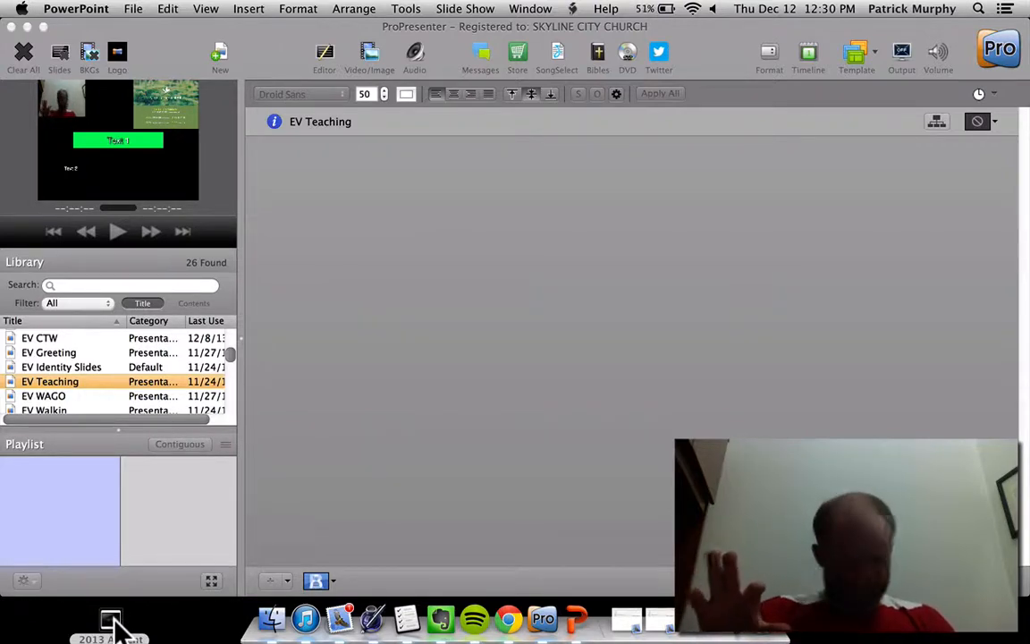
{"action": "left_click", "coordinate": [111, 621]}
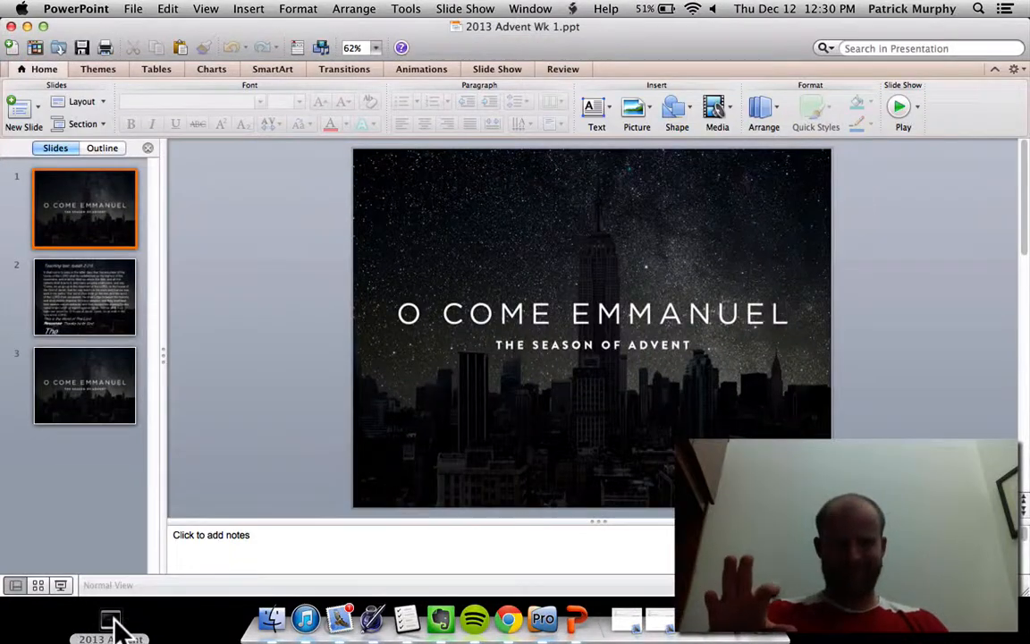
- Display slide 2 with the Isaiah 2:2-5 teaching text and inspect the text box that runs to the slide's lower edge
{"action": "left_click", "coordinate": [104, 281]}
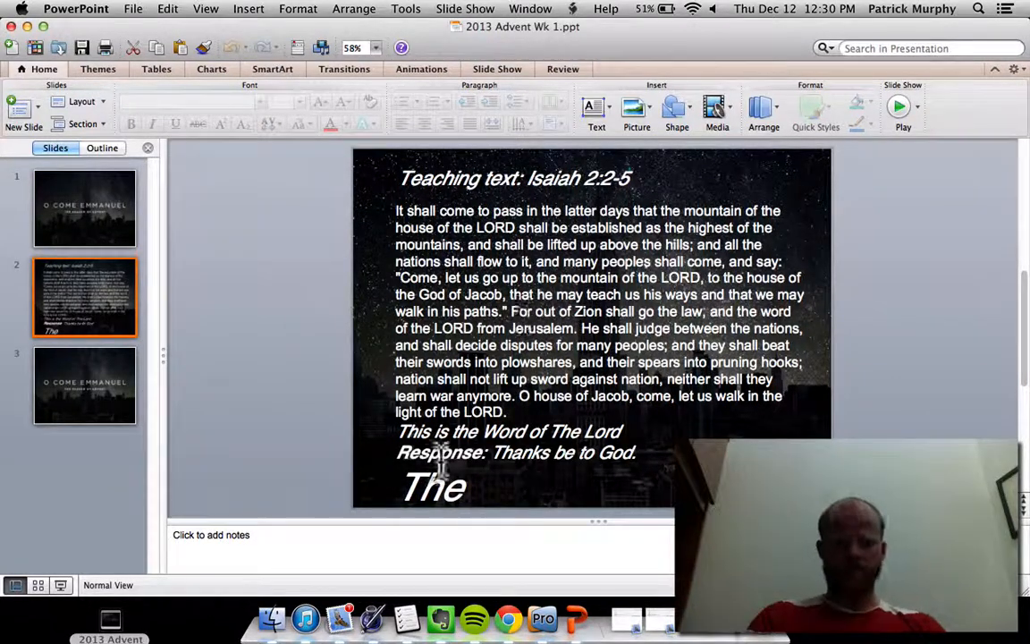
{"action": "left_click", "coordinate": [426, 497]}
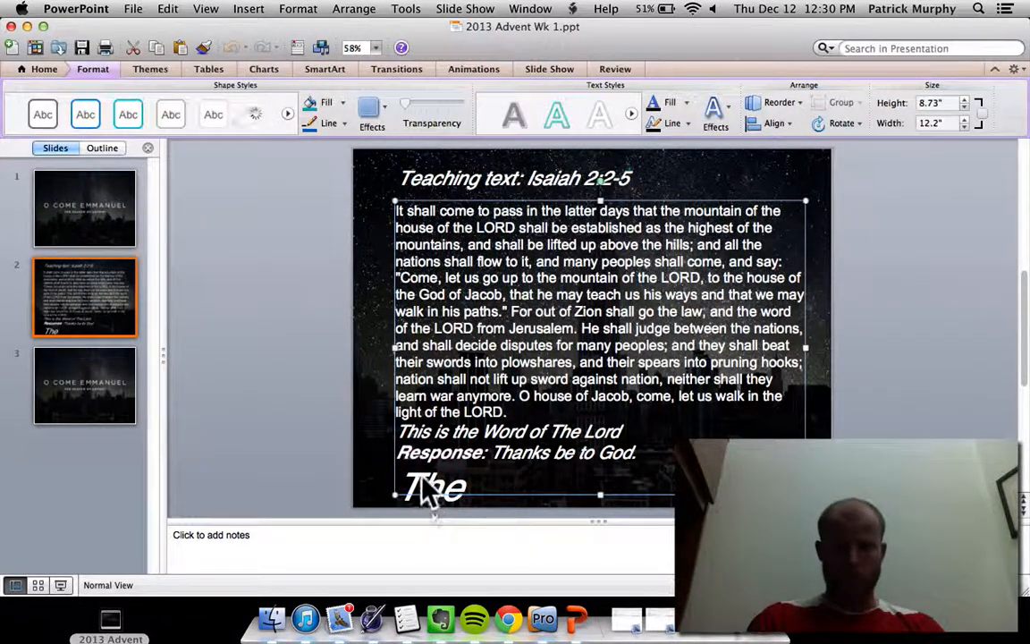
{"action": "left_click", "coordinate": [426, 506]}
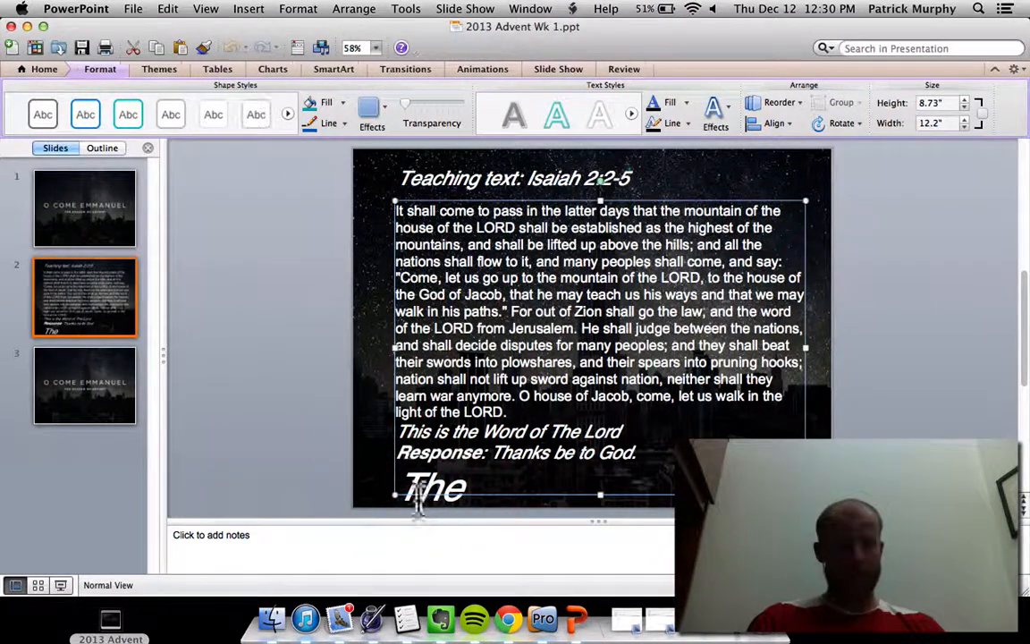
{"action": "left_click", "coordinate": [331, 434]}
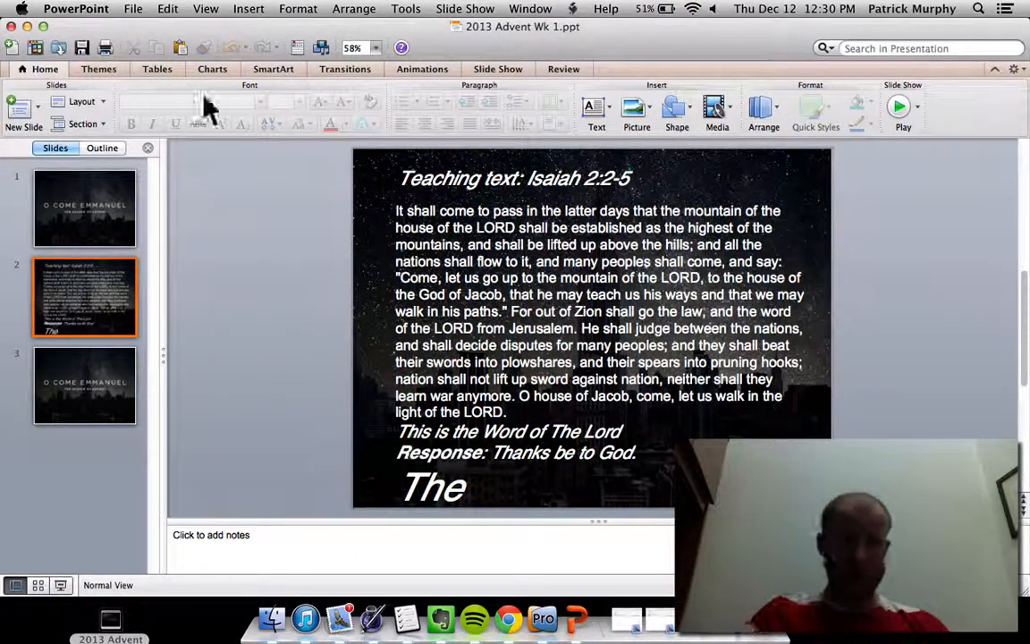
- Export every slide as a JPEG picture to a desktop folder named 2013 Advent Wk 1, and close the presentation
{"action": "left_click", "coordinate": [146, 7]}
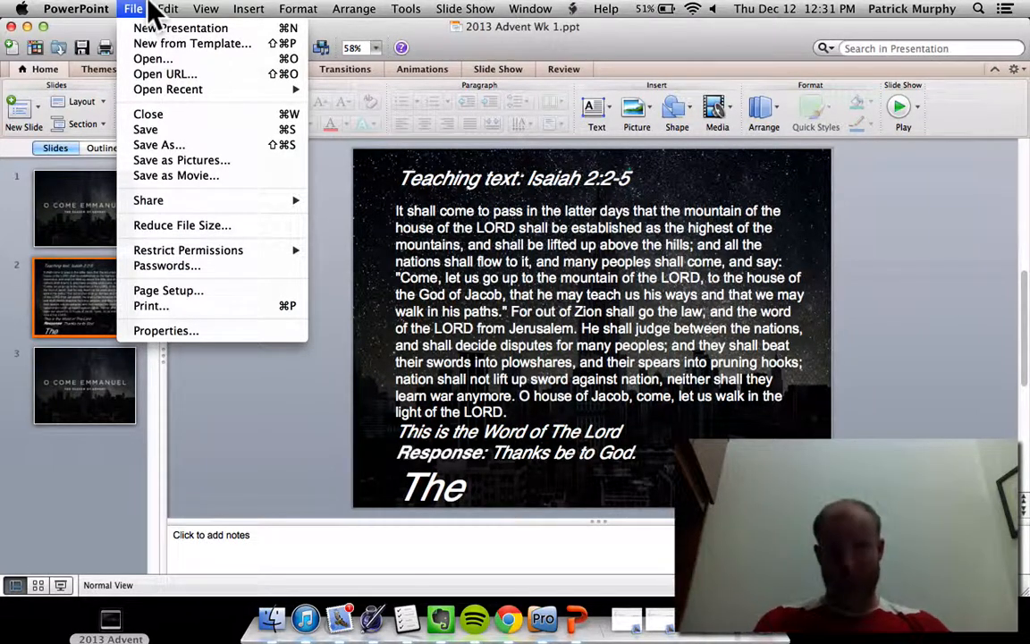
{"action": "left_click", "coordinate": [165, 162]}
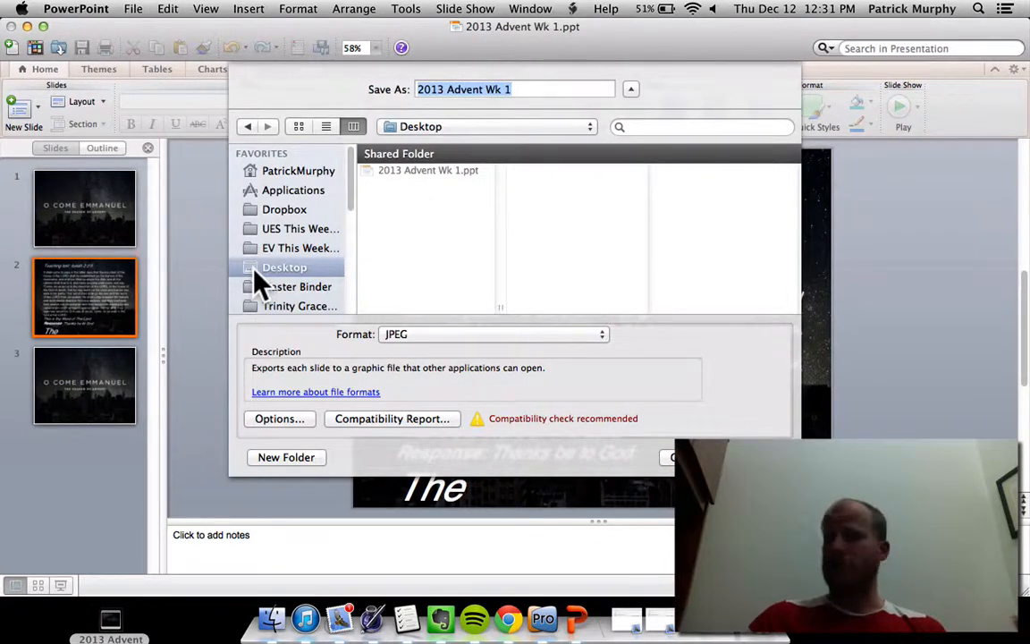
{"action": "key", "text": "Return"}
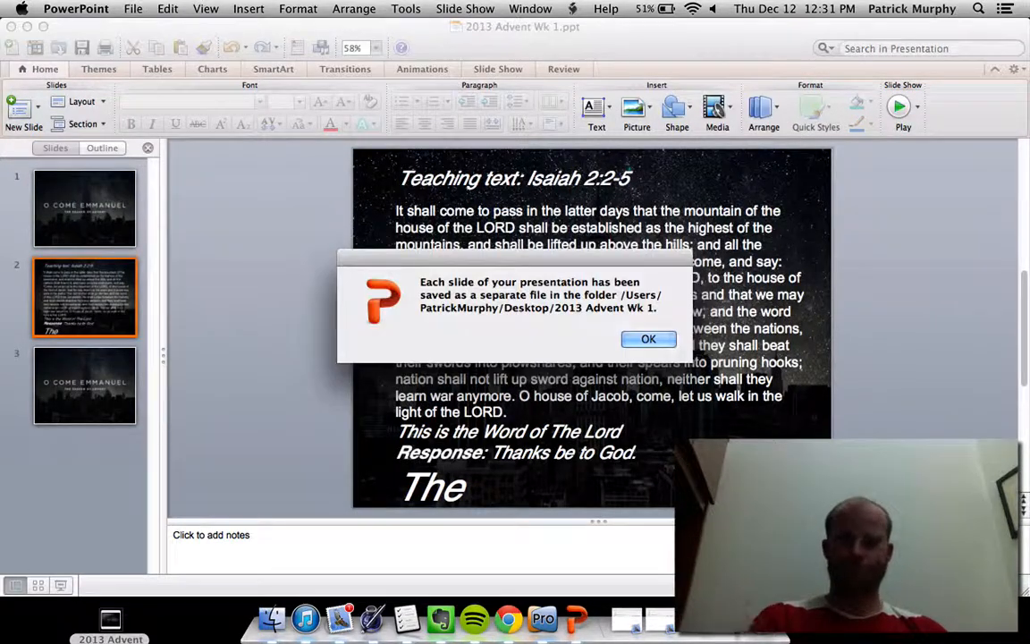
{"action": "key", "text": "Return"}
{"action": "key", "text": "super+w"}
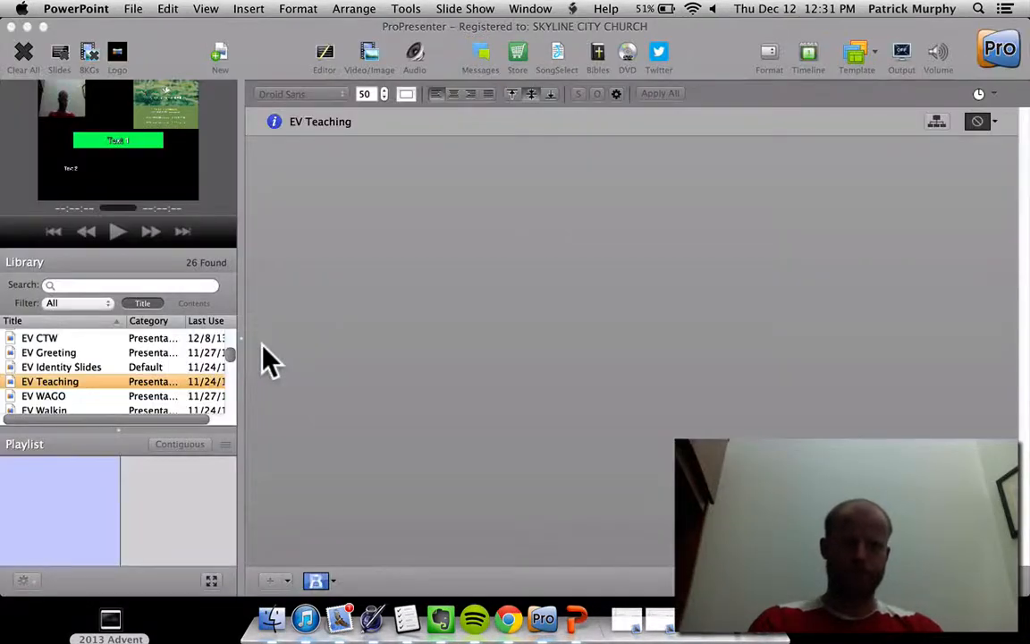
- Add the desktop's 2013 Advent Wk 1 image folder to the EV Teaching presentation in ProPresenter, and show its first slide live
{"action": "key", "text": "F11"}
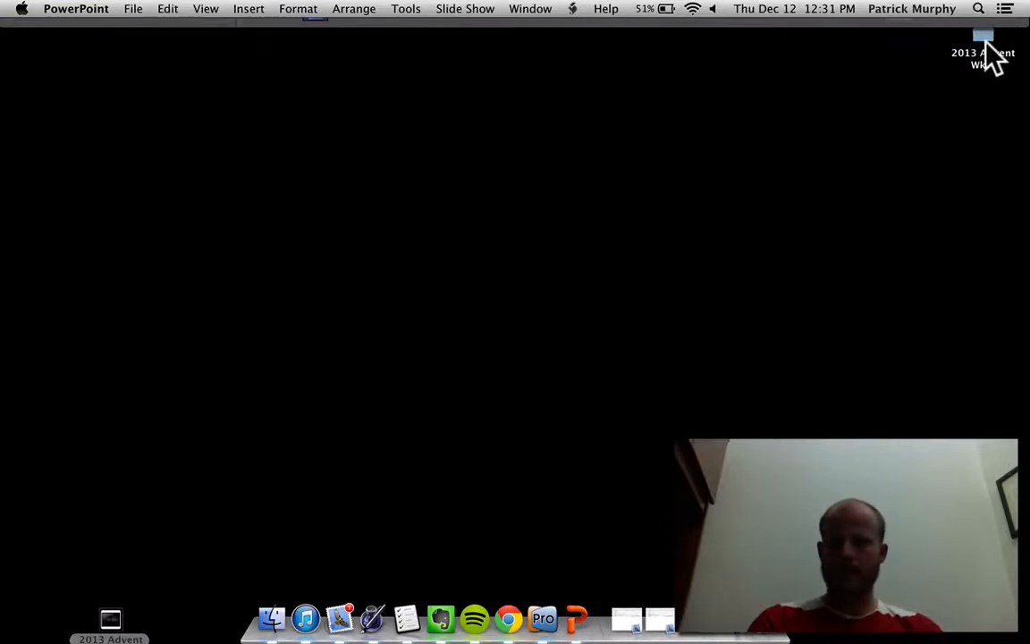
{"action": "left_click_drag", "start_coordinate": [986, 43], "coordinate": [528, 358]}
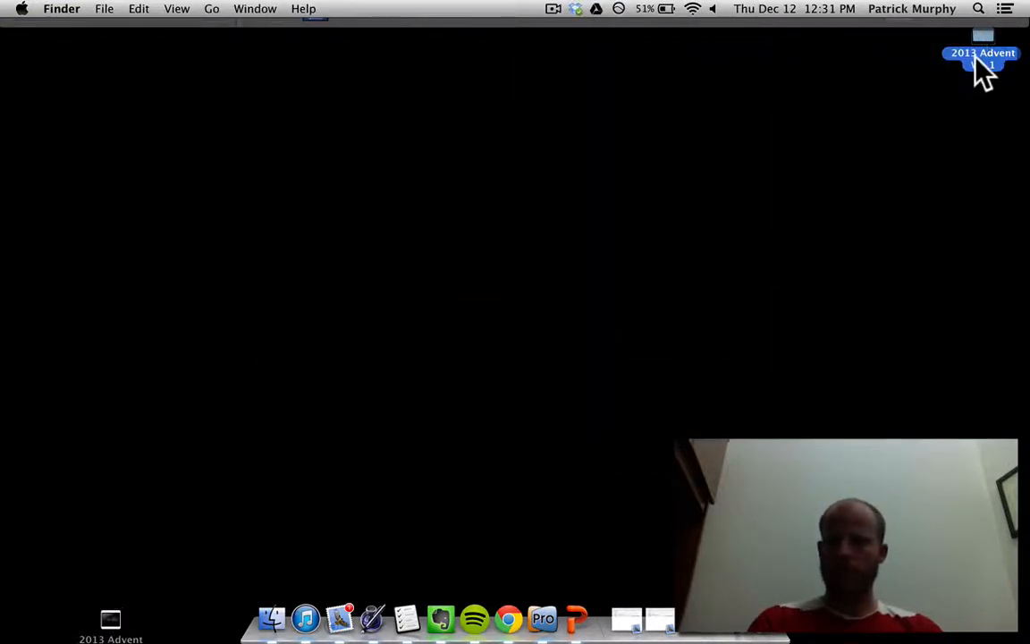
{"action": "left_click_drag", "start_coordinate": [977, 64], "coordinate": [268, 418]}
{"action": "left_click", "coordinate": [541, 619]}
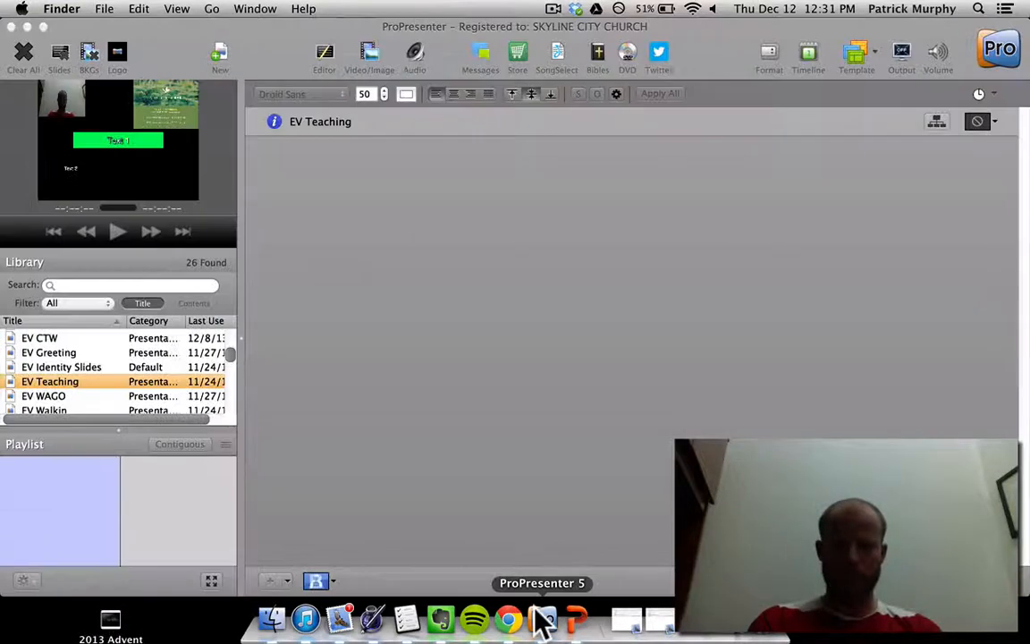
{"action": "key", "text": "F11"}
{"action": "left_click_drag", "start_coordinate": [292, 429], "coordinate": [44, 612]}
{"action": "left_click_drag", "start_coordinate": [287, 437], "coordinate": [190, 626]}
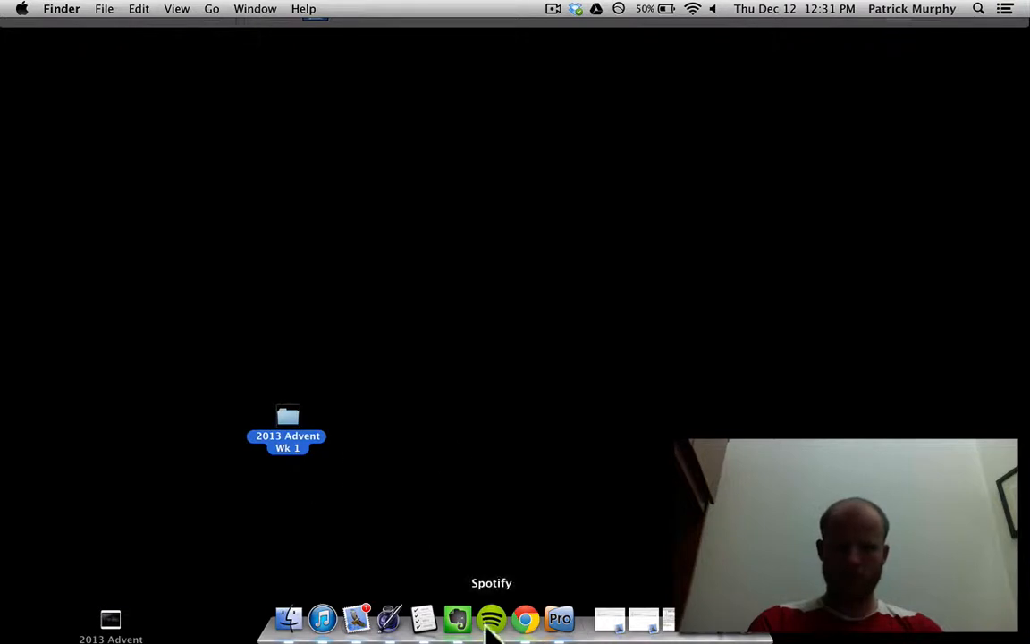
{"action": "left_click_drag", "start_coordinate": [299, 434], "coordinate": [438, 289]}
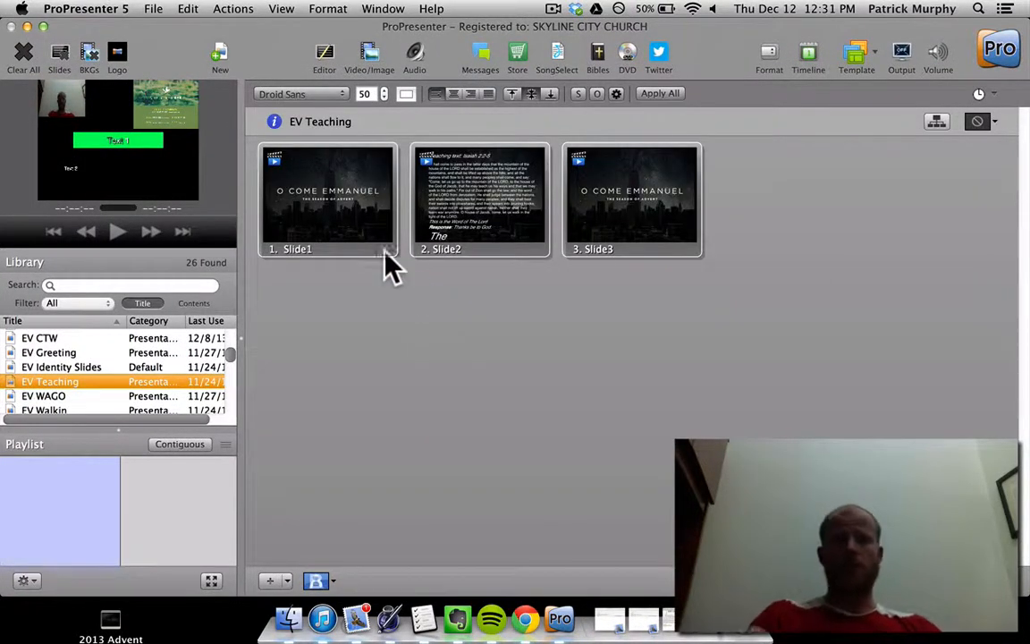
{"action": "left_click", "coordinate": [360, 239]}
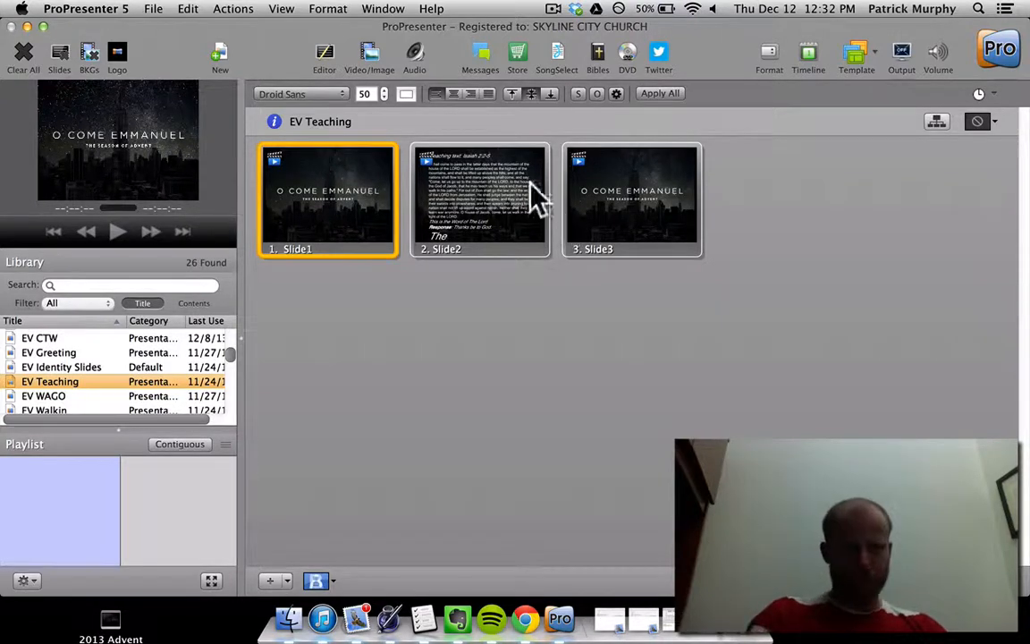
- Add a blank slide to the EV WAGO presentation and open it in the slide editor
{"action": "left_click", "coordinate": [56, 398]}
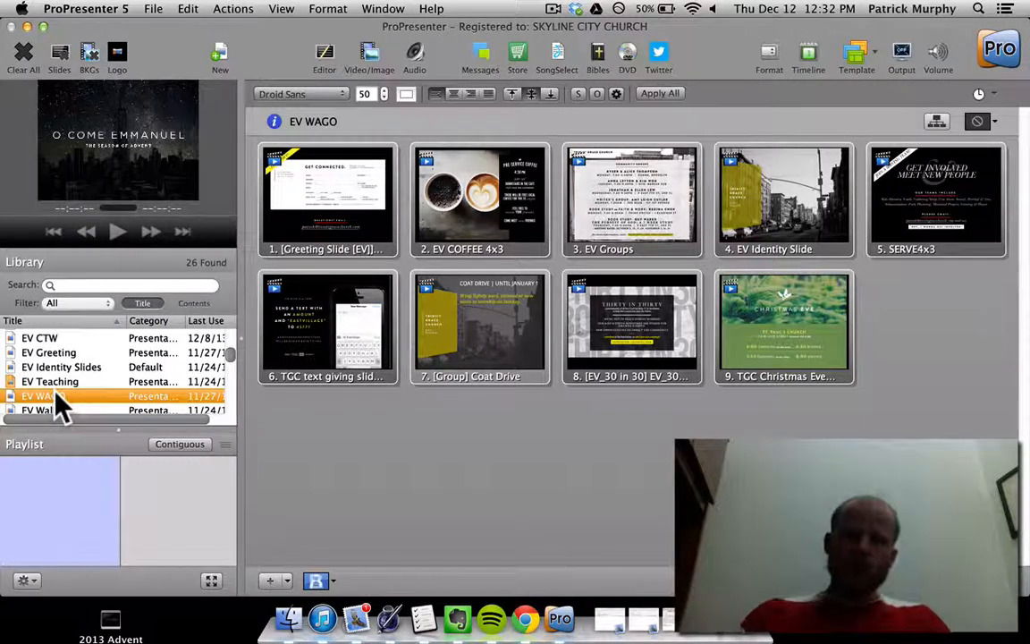
{"action": "left_click", "coordinate": [360, 457]}
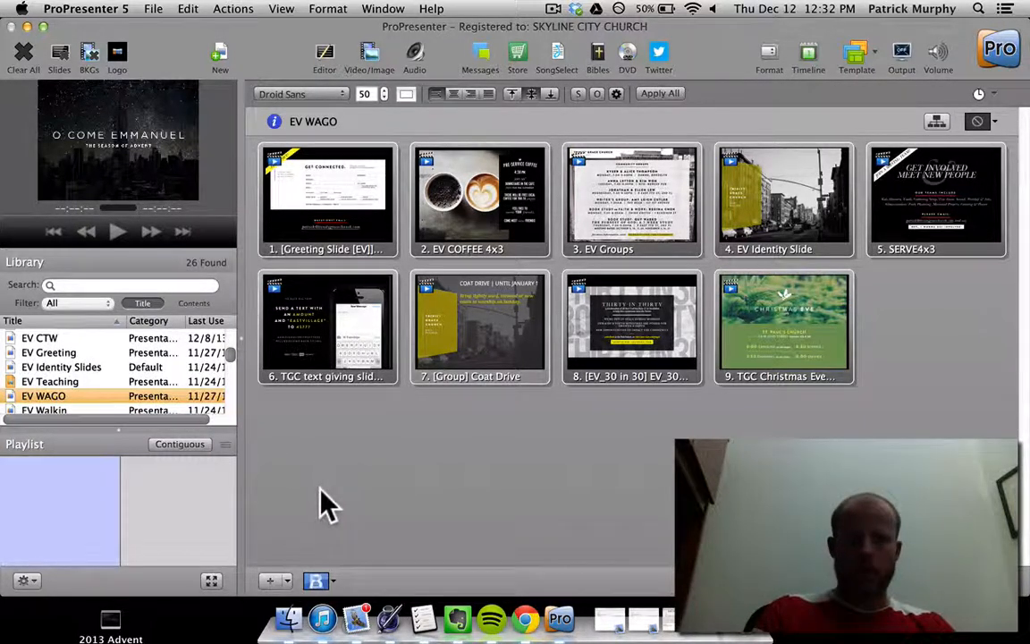
{"action": "left_click", "coordinate": [270, 581]}
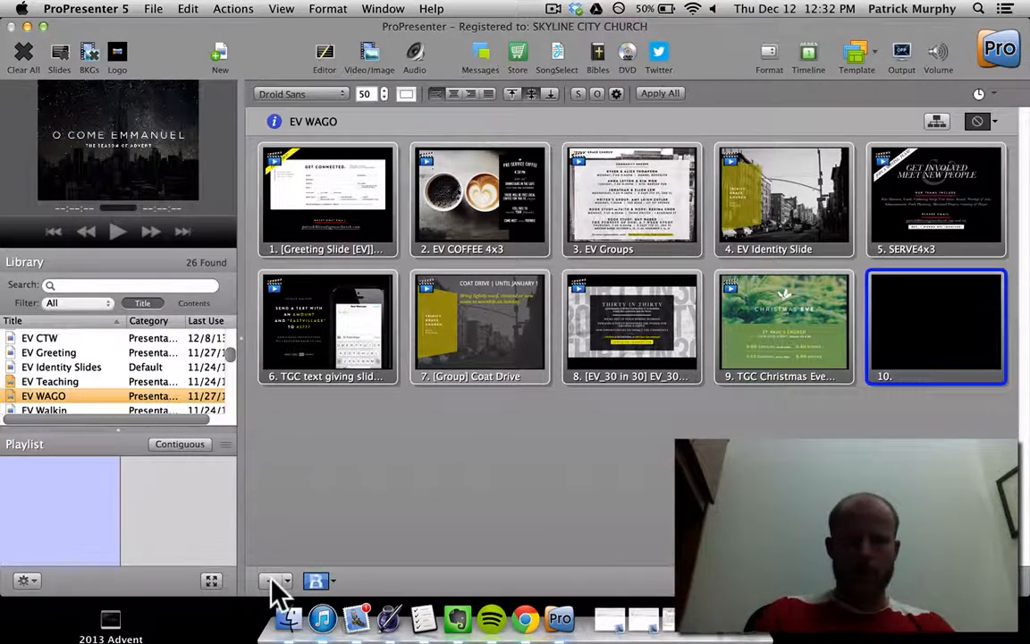
{"action": "left_click", "coordinate": [924, 306]}
{"action": "left_click", "coordinate": [325, 47]}
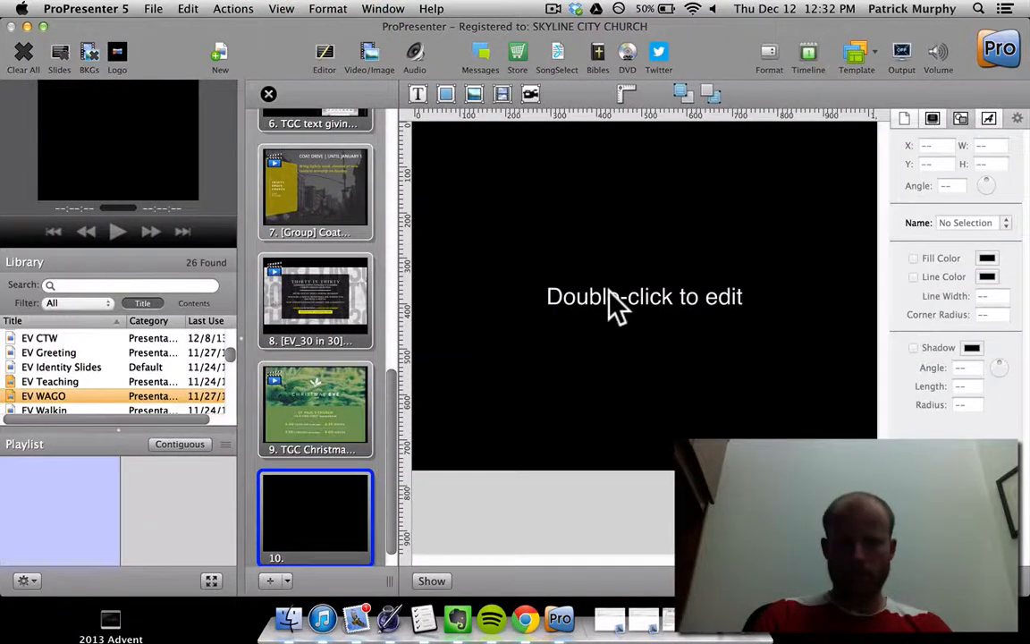
- Enter "Christmas Eve Service" and, after a blank line, "5:00 PM" on the new slide, and show it live
{"action": "double_click", "coordinate": [607, 294]}
{"action": "type", "text": "Cook"}
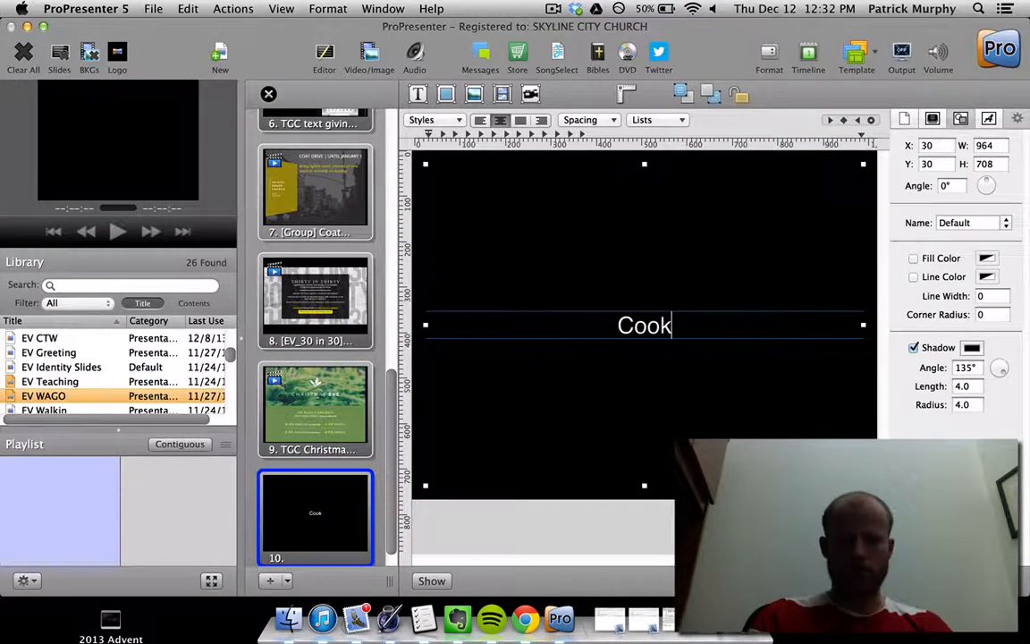
{"action": "key", "text": "BackSpace"}
{"action": "key", "text": "BackSpace"}
{"action": "key", "text": "BackSpace"}
{"action": "key", "text": "BackSpace"}
{"action": "type", "text": "Christm"}
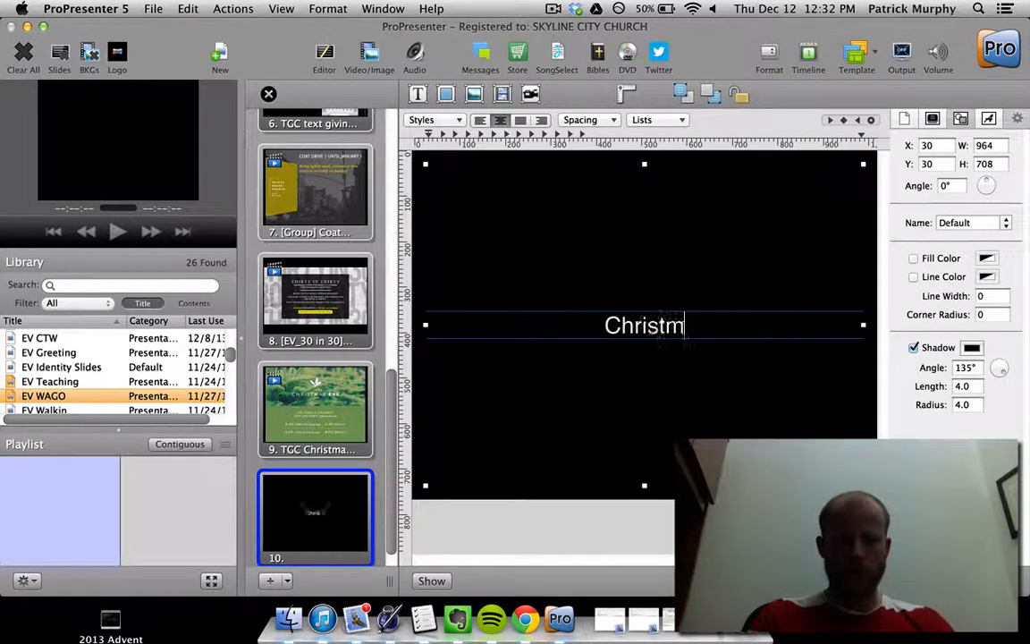
{"action": "type", "text": "as Eve Service"}
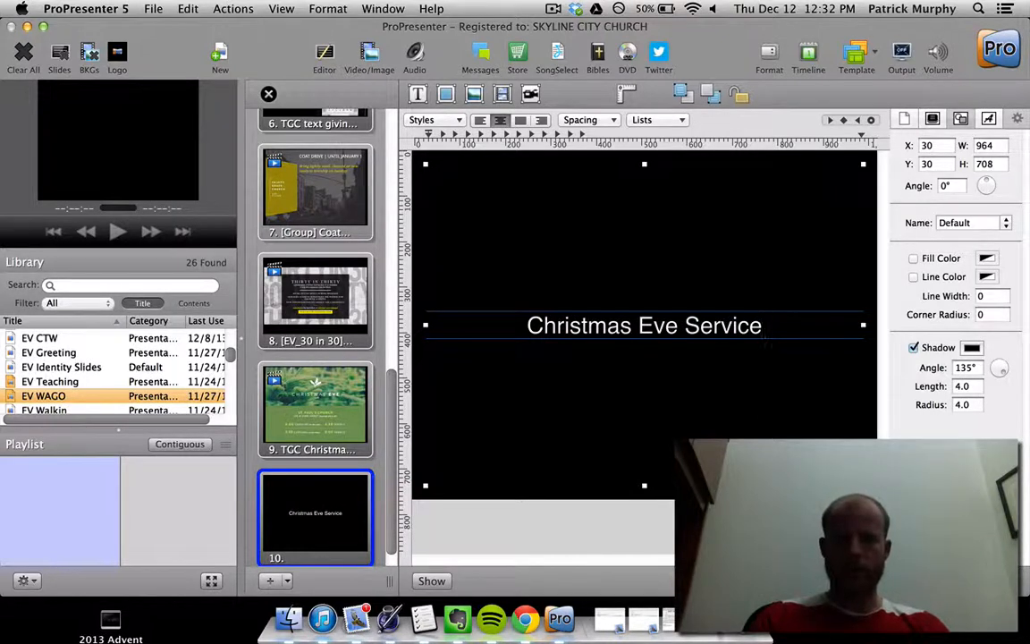
{"action": "key", "text": "Return"}
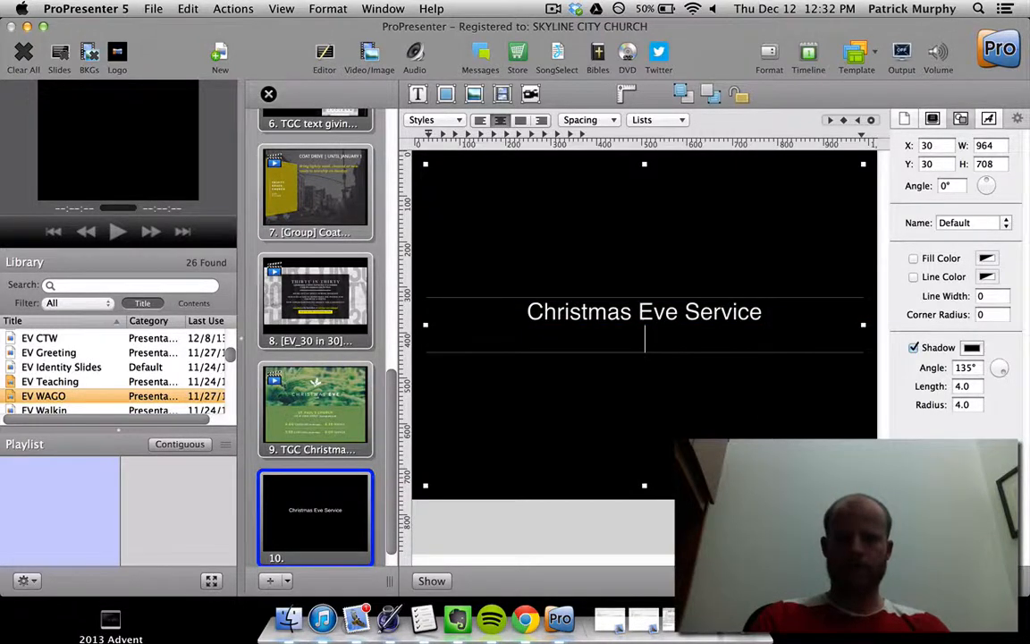
{"action": "key", "text": "Return"}
{"action": "type", "text": "5:00 PM"}
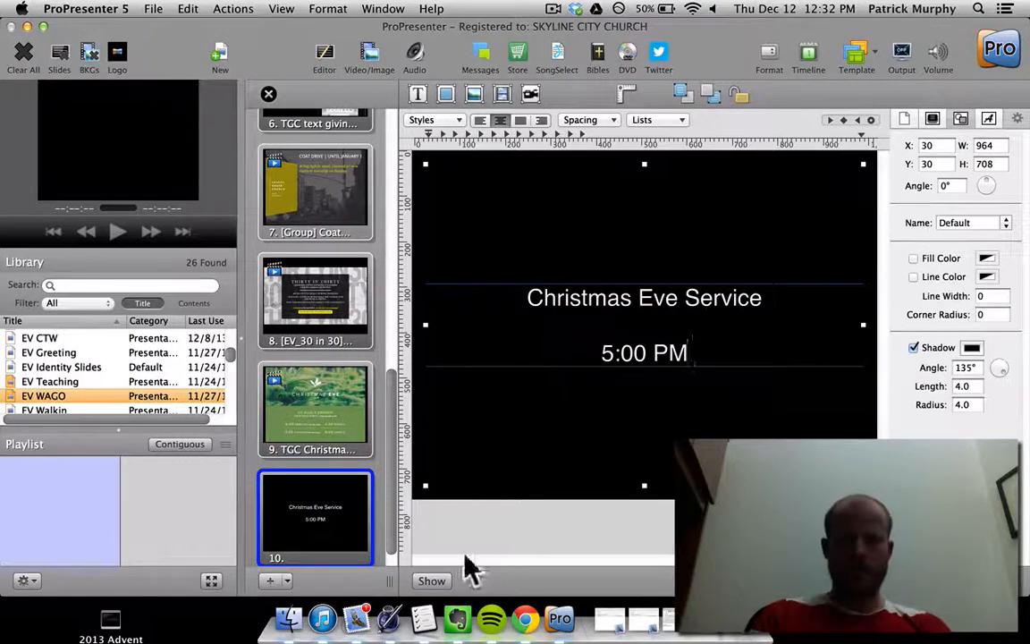
{"action": "left_click", "coordinate": [426, 584]}
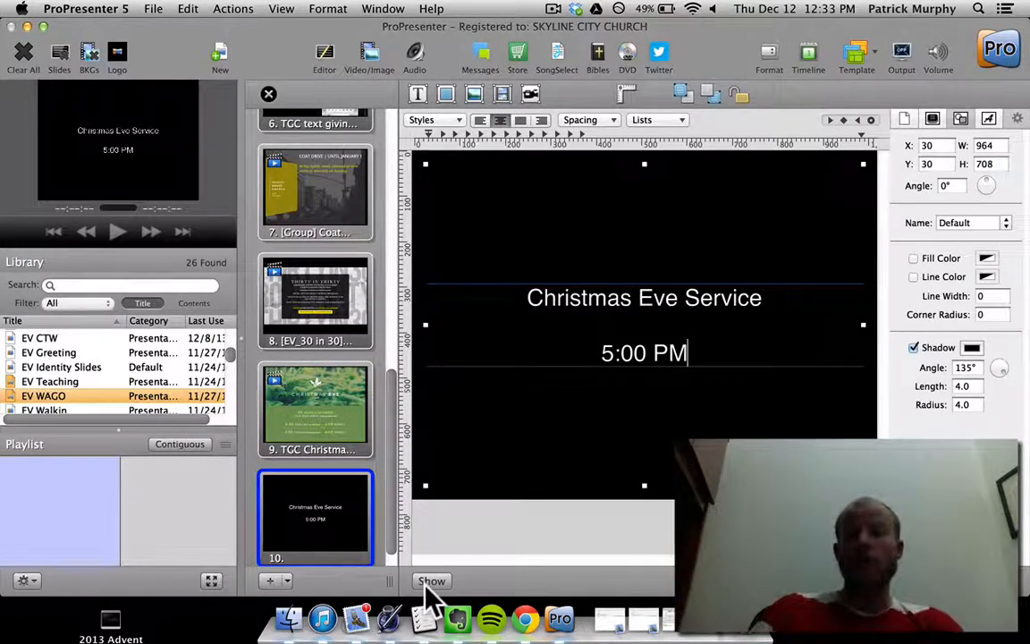
- Display the TGC Christmas slide in the editor, and open Dropbox's ! TGC East Village folder in a new Finder window
{"action": "left_click", "coordinate": [344, 410]}
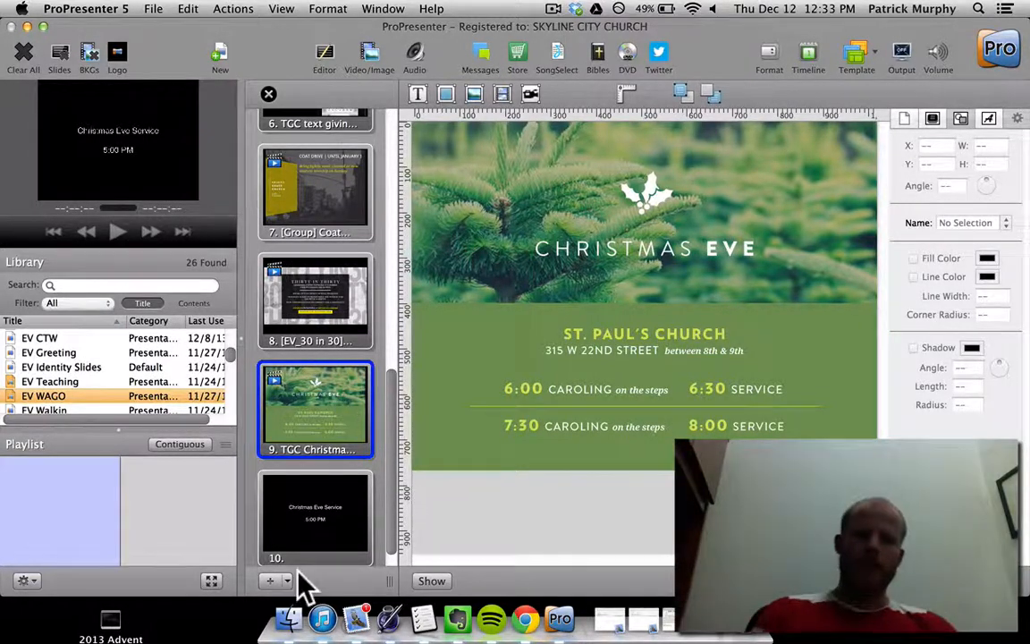
{"action": "left_click", "coordinate": [291, 617]}
{"action": "key", "text": "ctrl+Left"}
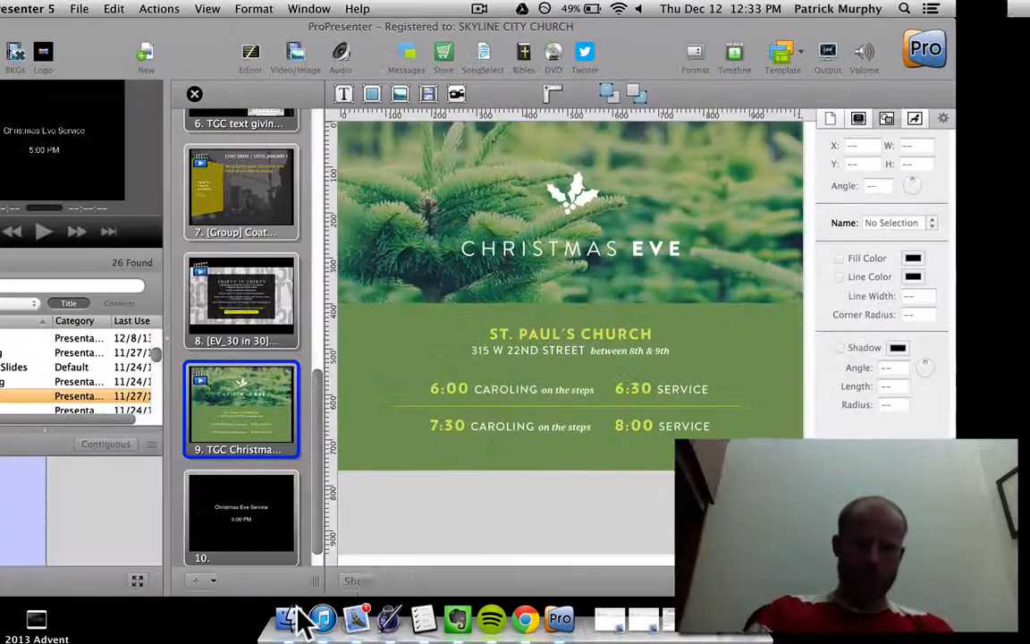
{"action": "left_click", "coordinate": [167, 592]}
{"action": "key", "text": "super+n"}
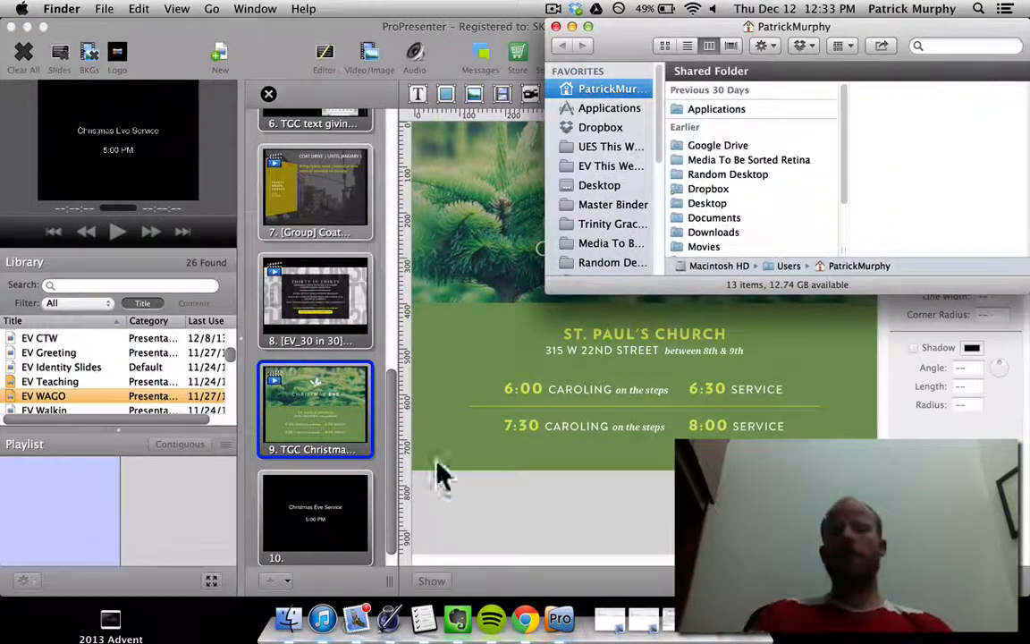
{"action": "left_click", "coordinate": [601, 128]}
{"action": "scroll", "coordinate": [803, 191], "scroll_direction": "down", "scroll_amount": 5}
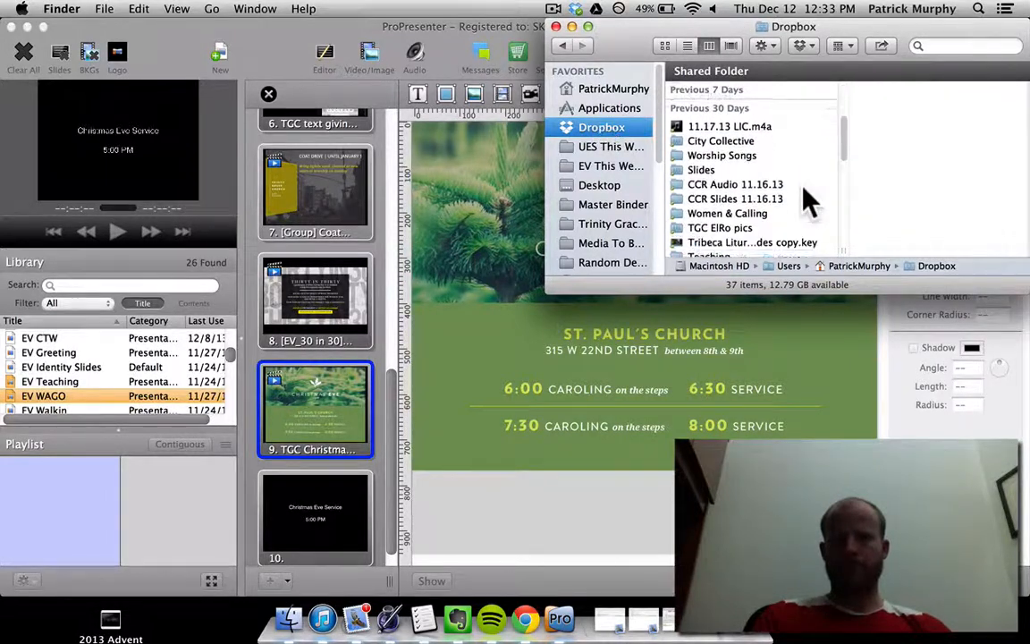
{"action": "scroll", "coordinate": [804, 199], "scroll_direction": "down", "scroll_amount": 8}
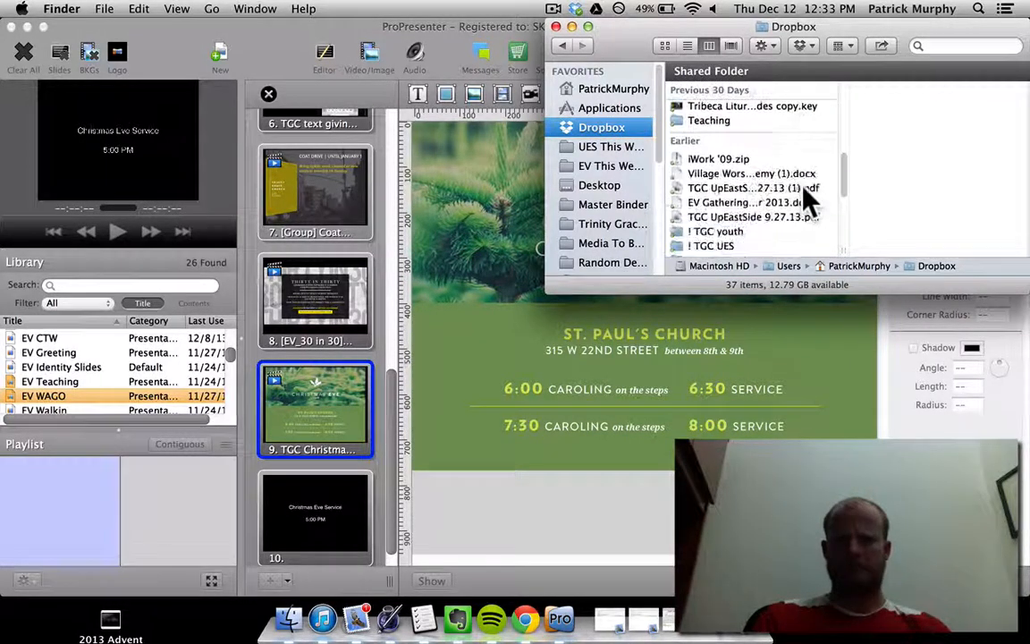
{"action": "scroll", "coordinate": [713, 150], "scroll_direction": "up", "scroll_amount": 1}
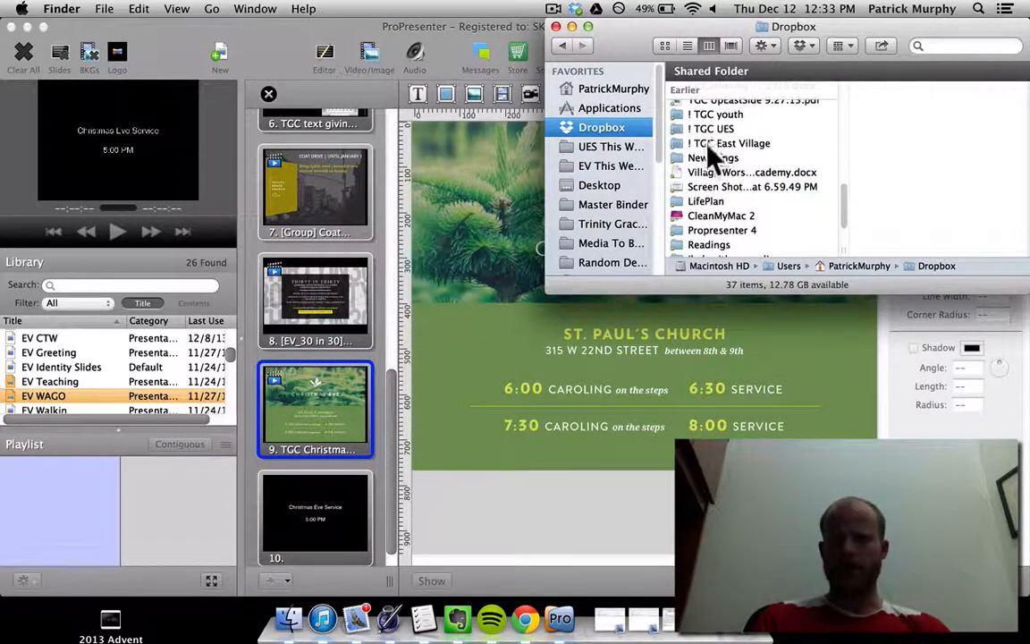
{"action": "left_click", "coordinate": [713, 144]}
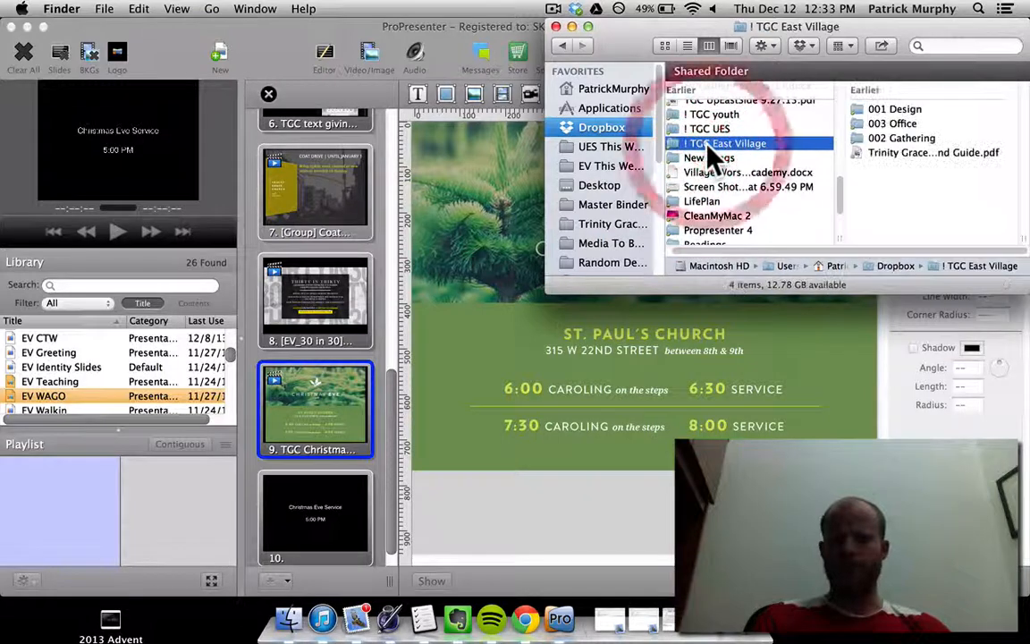
- Look through the 001 Design and 003 Office folders, and open East Village Slides from 002 Gathering's Slides folder in Keynote
{"action": "left_click", "coordinate": [890, 109]}
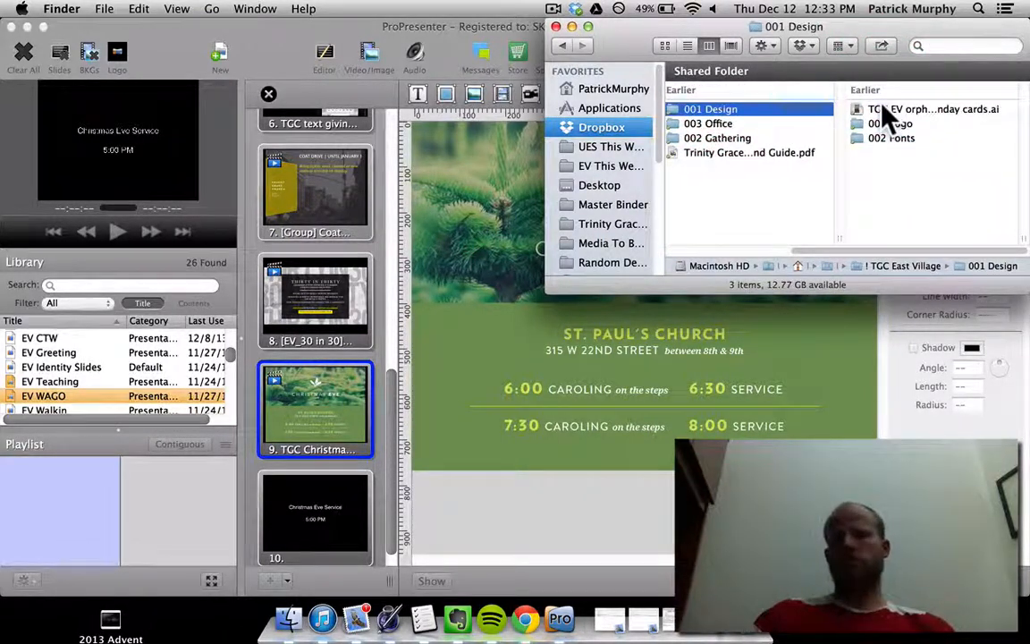
{"action": "key", "text": "Down"}
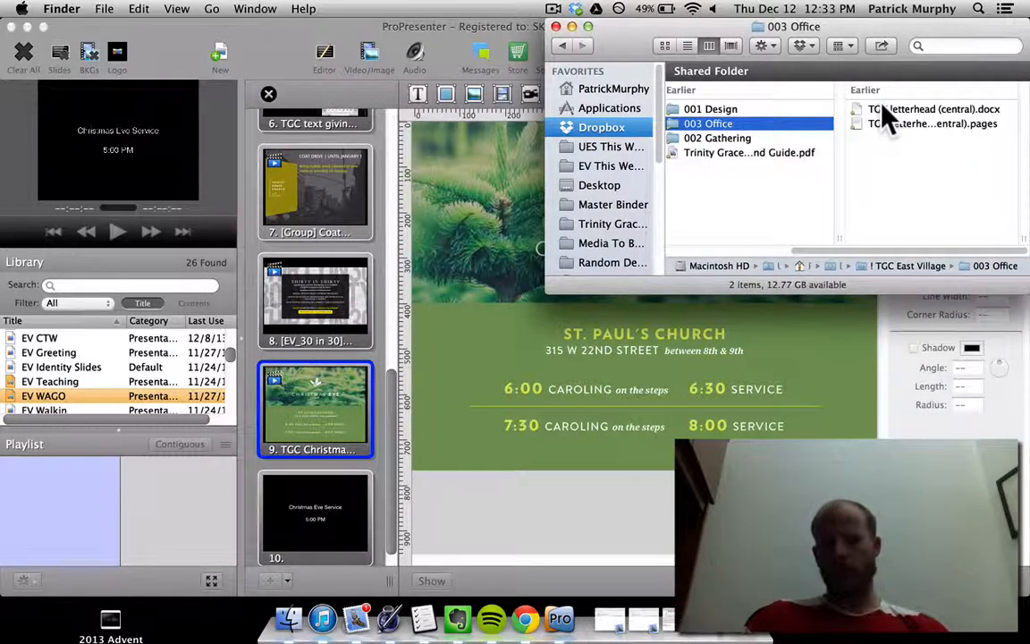
{"action": "key", "text": "Down"}
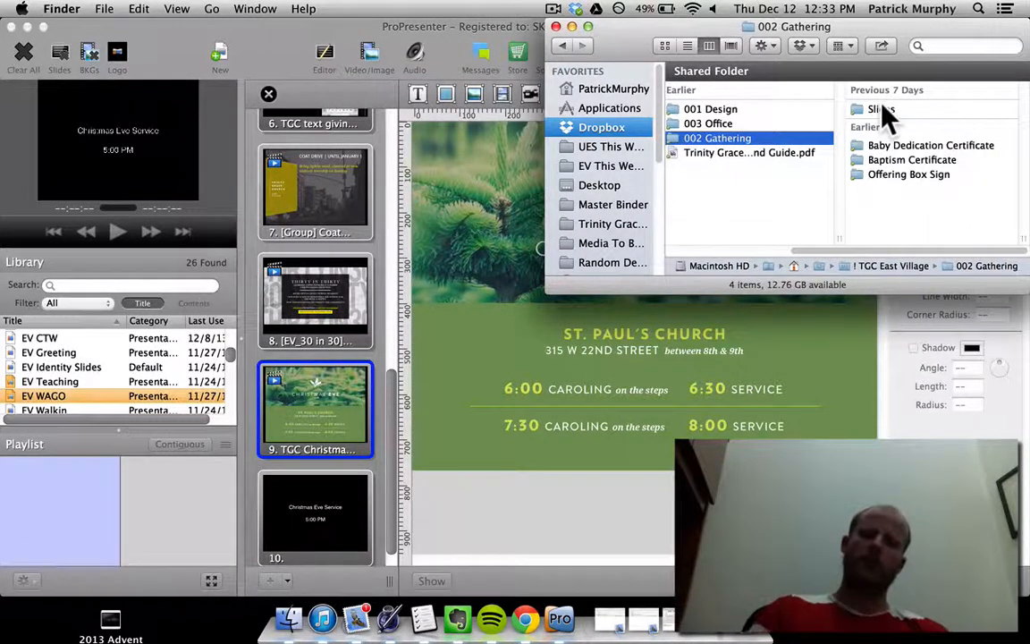
{"action": "left_click", "coordinate": [881, 109]}
{"action": "key", "text": "Right"}
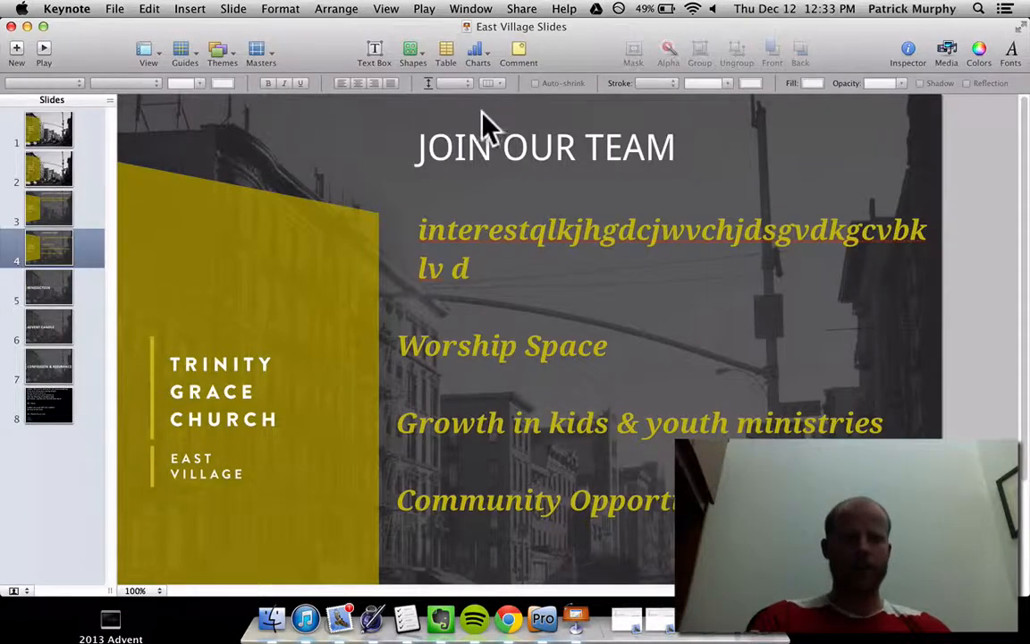
- On slide 3 about the coat drive, replace the word COAT in the heading with "Jacket"
{"action": "left_click", "coordinate": [47, 183]}
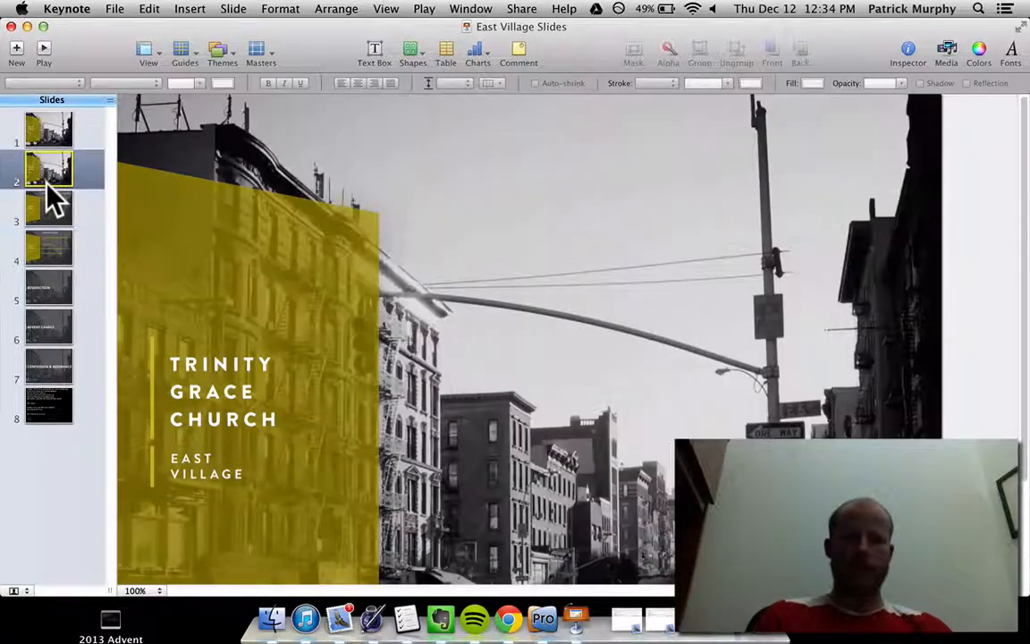
{"action": "key", "text": "Down"}
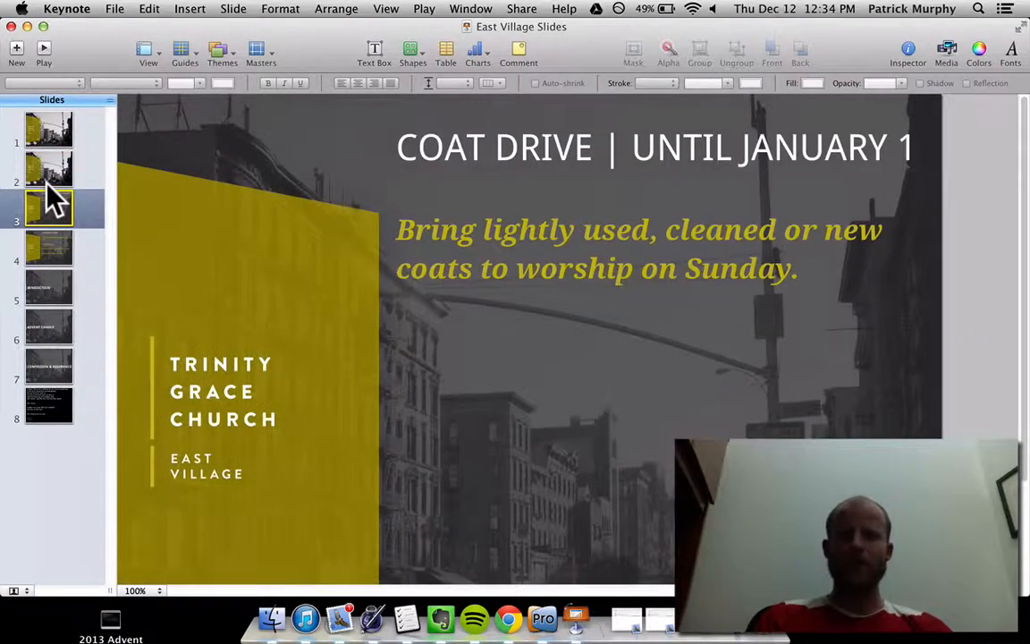
{"action": "key", "text": "Up"}
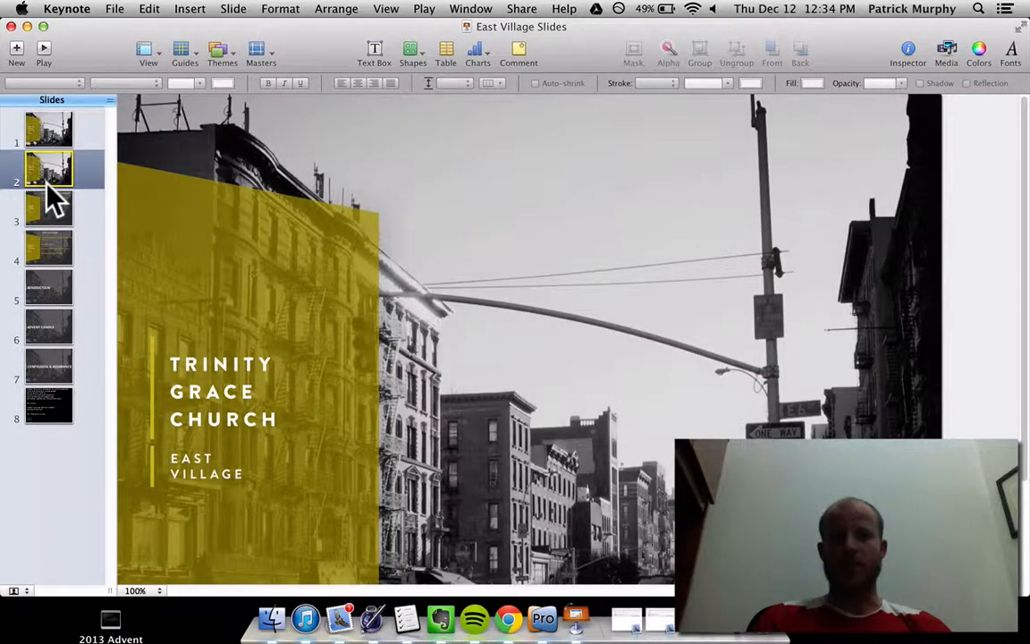
{"action": "key", "text": "Down"}
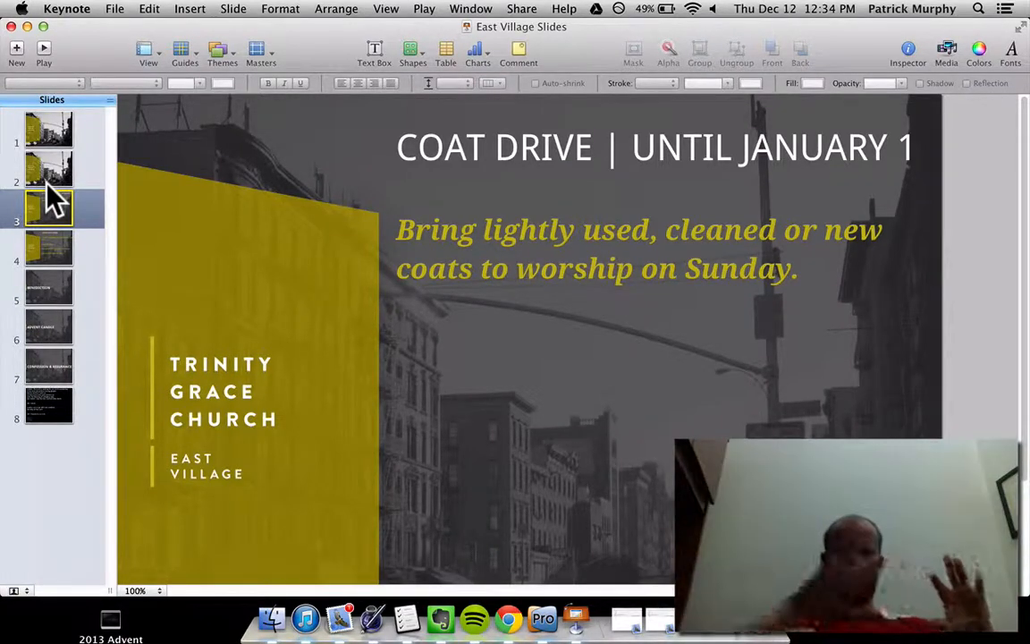
{"action": "left_click", "coordinate": [427, 152]}
{"action": "double_click", "coordinate": [462, 159]}
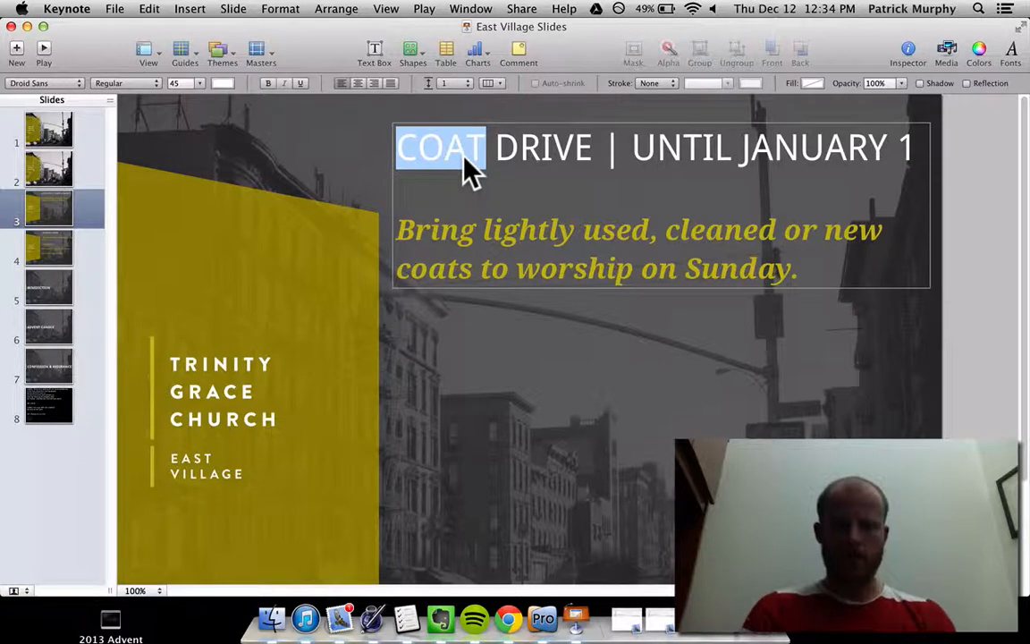
{"action": "type", "text": "Jac"}
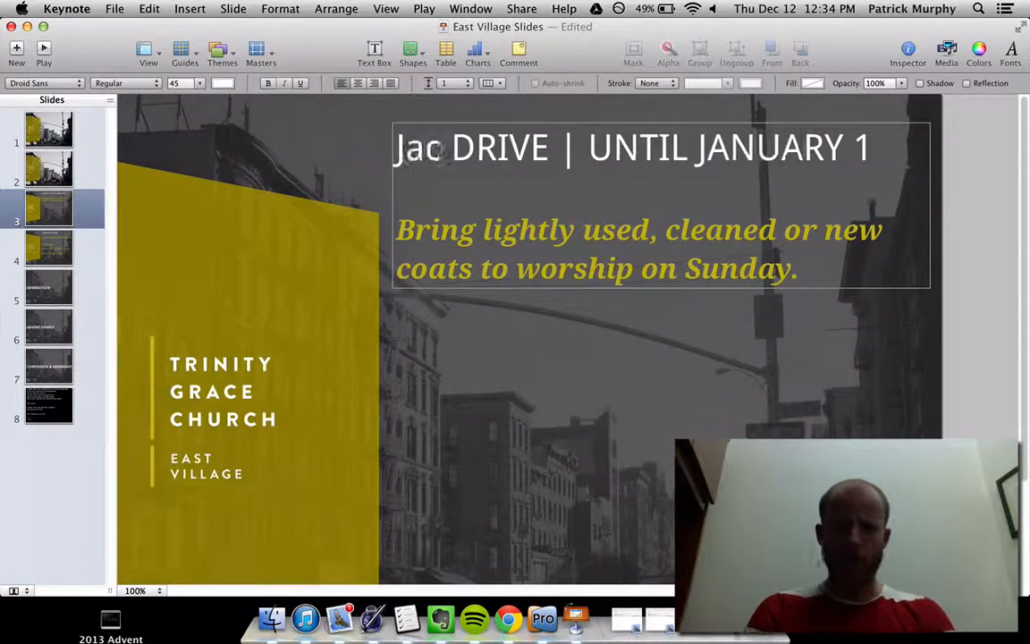
{"action": "type", "text": "ket"}
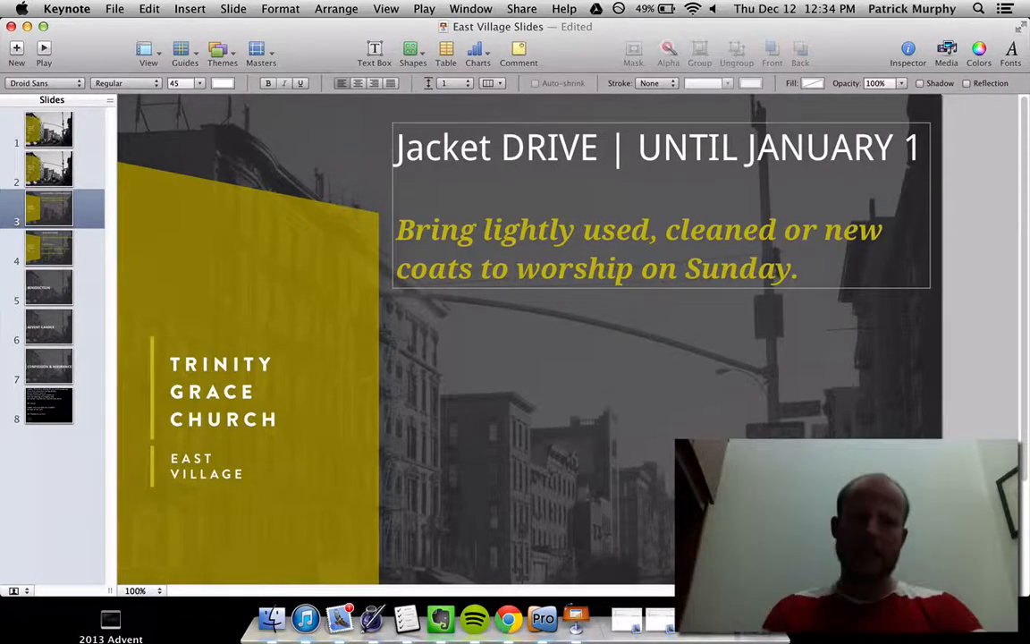
- Set up an image export covering only slide 3, with the range from 3 to 3
{"action": "left_click", "coordinate": [516, 10]}
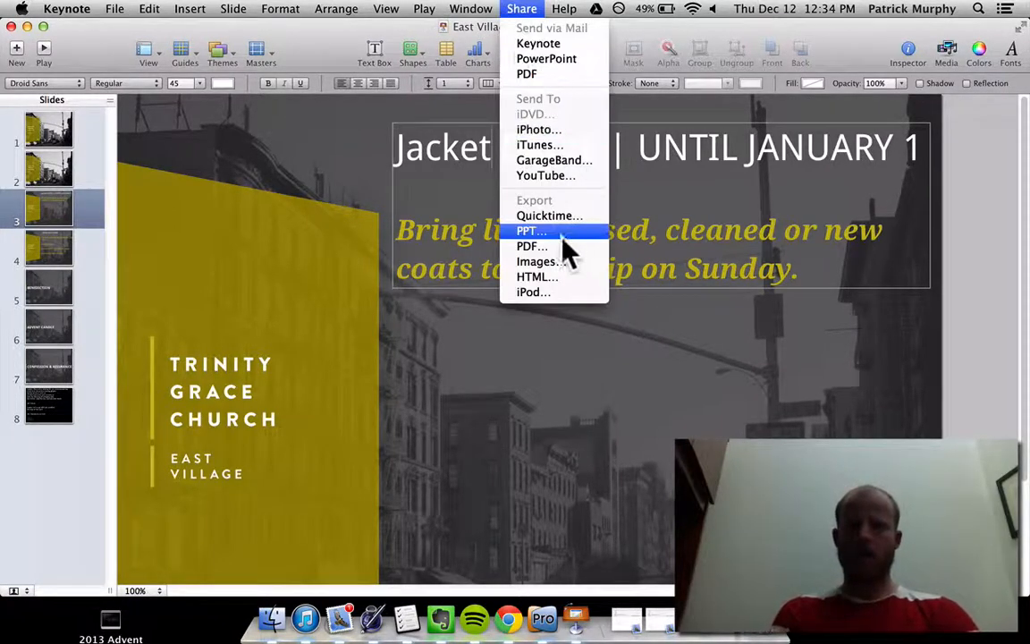
{"action": "left_click", "coordinate": [555, 265]}
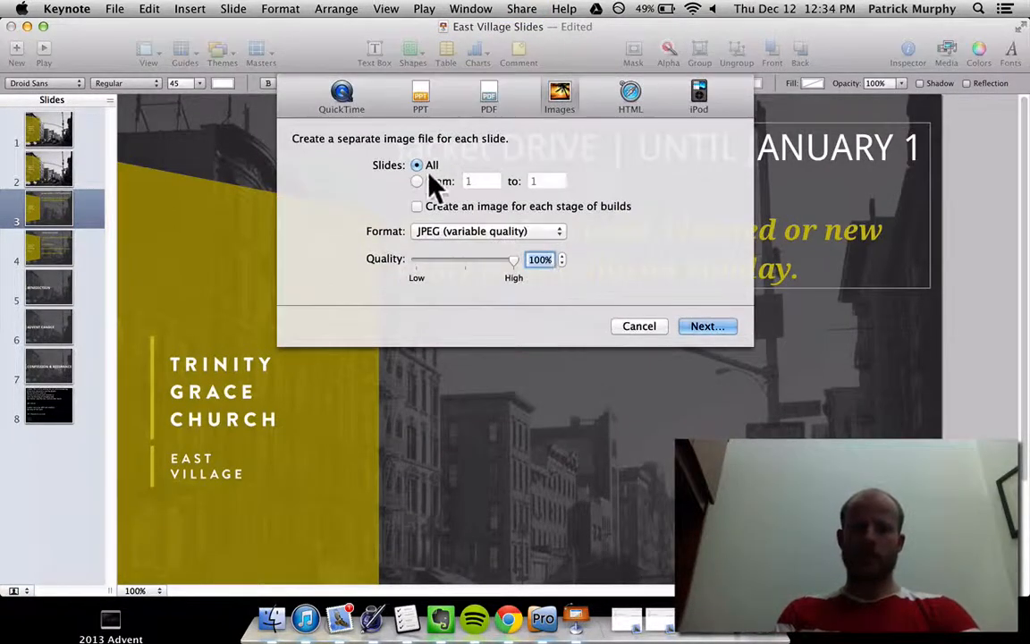
{"action": "left_click", "coordinate": [417, 181]}
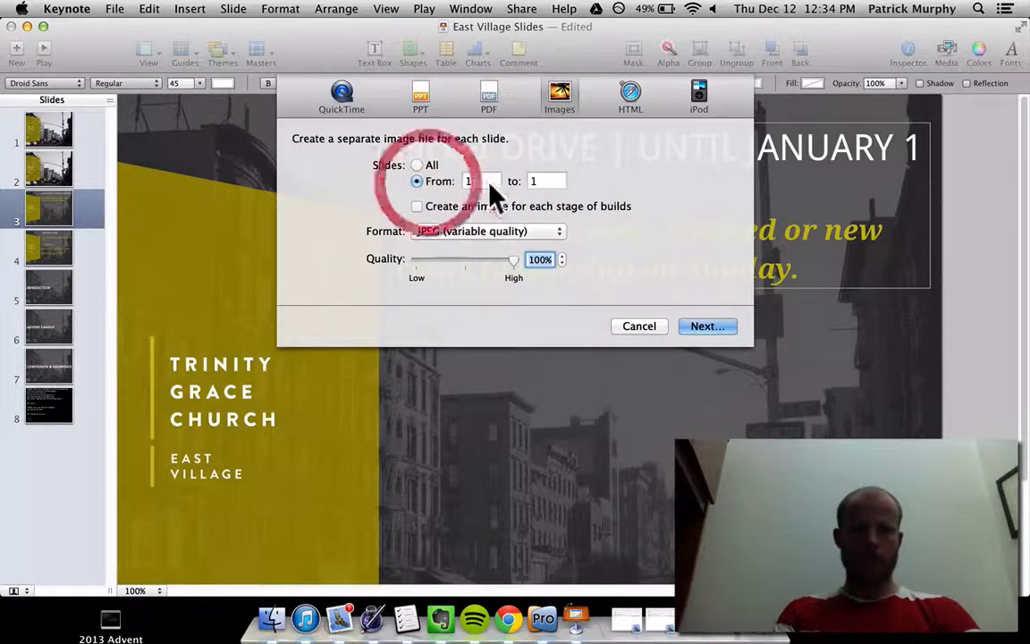
{"action": "type", "text": "3"}
{"action": "left_click", "coordinate": [533, 181]}
{"action": "type", "text": "33"}
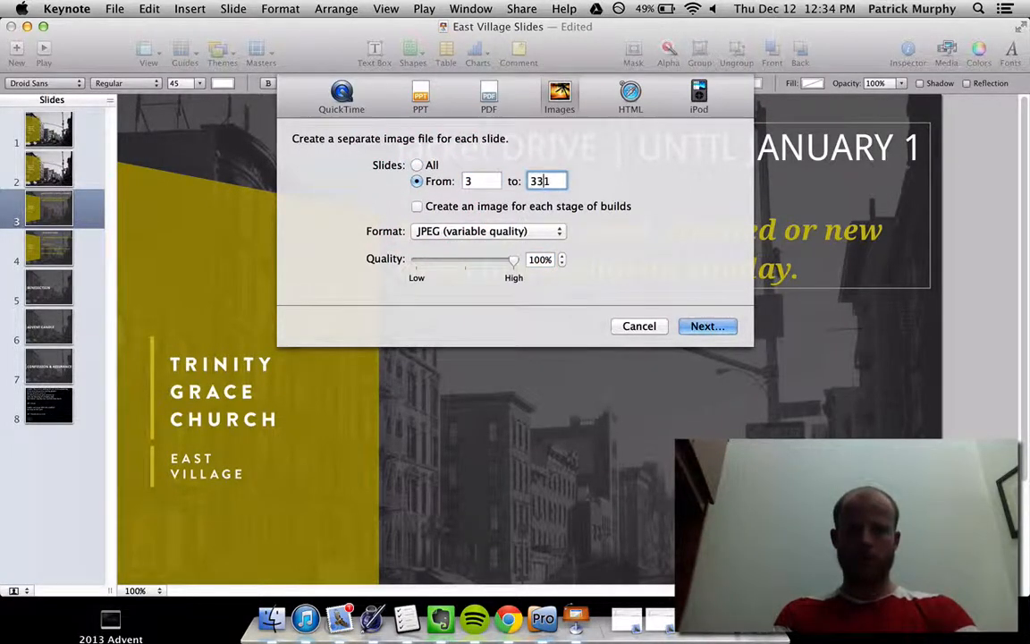
{"action": "key", "text": "BackSpace"}
{"action": "key", "text": "BackSpace"}
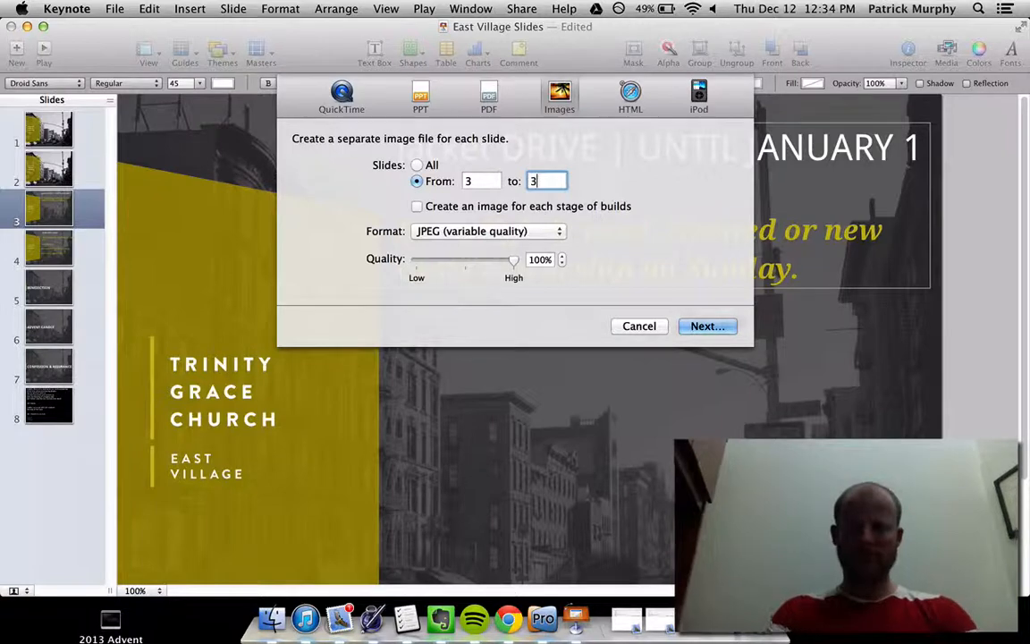
{"action": "key", "text": "Return"}
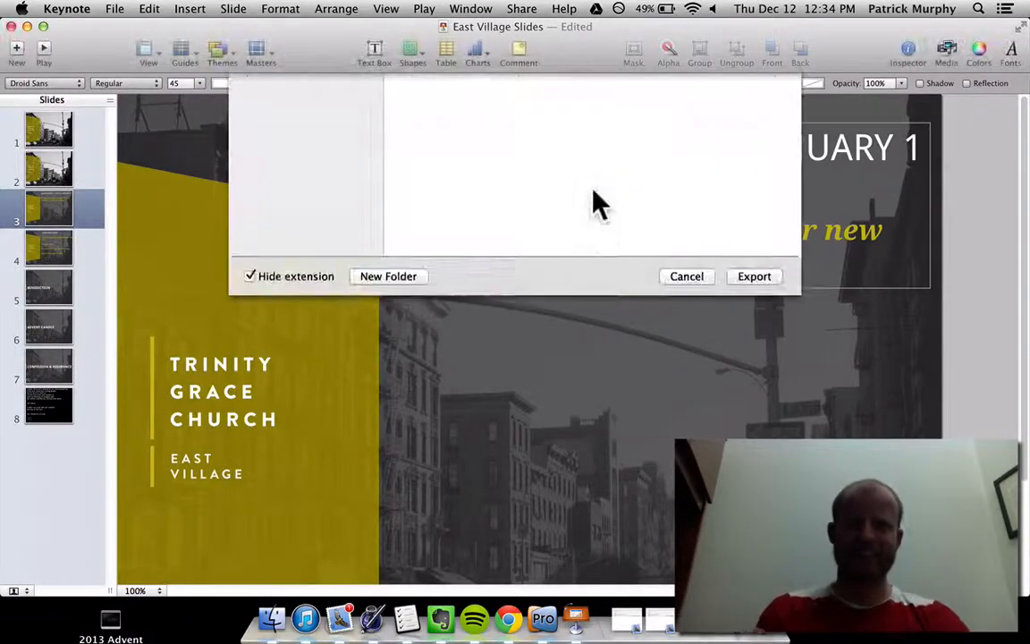
- Export the slide image to the Desktop under the name "Announcement 1"
{"action": "left_click", "coordinate": [280, 283]}
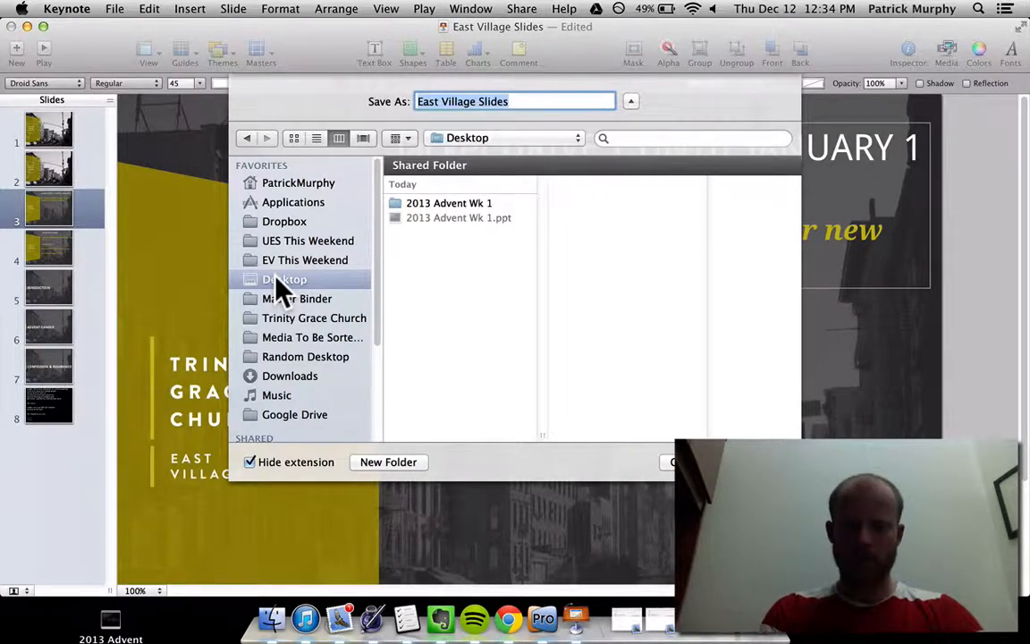
{"action": "type", "text": "Announcement 1"}
{"action": "key", "text": "Return"}
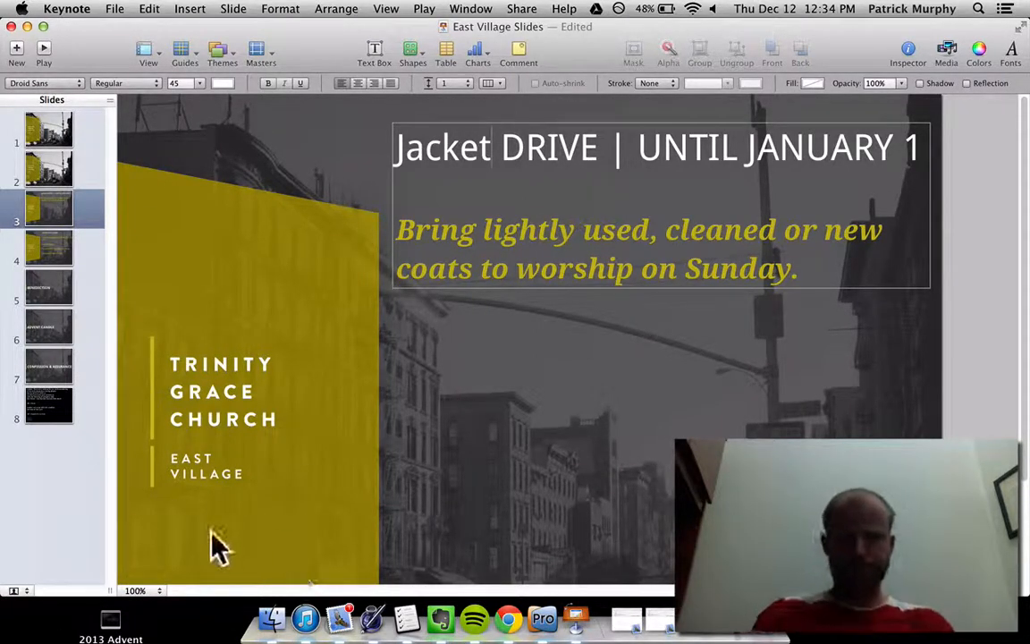
- Switch to ProPresenter, leave the slide editor, and add Announcement 1.003 from the Desktop folder in Finder as the last EV WAGO slide
{"action": "left_click", "coordinate": [543, 618]}
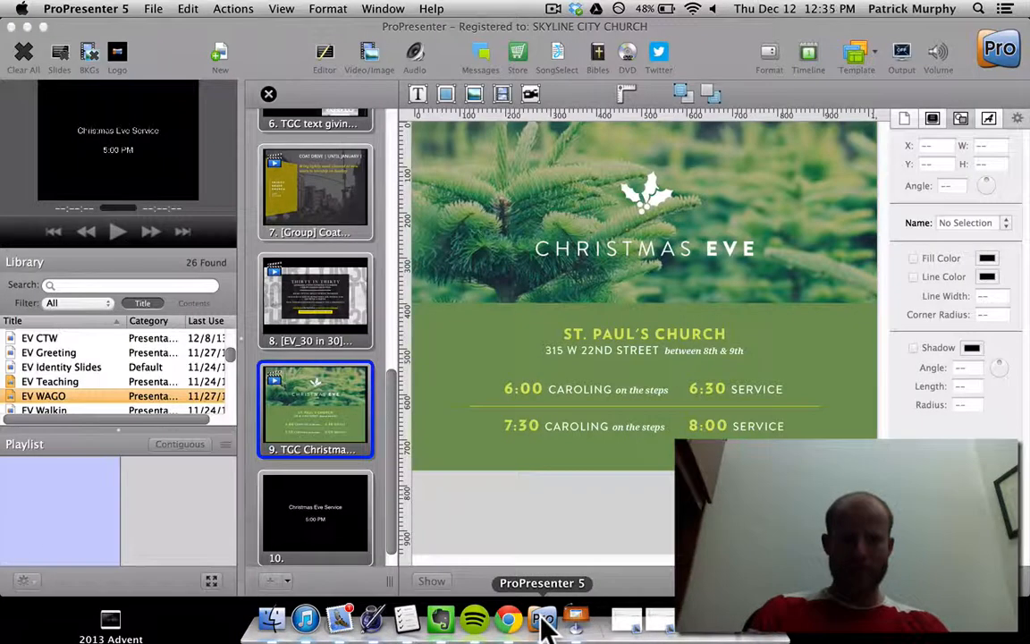
{"action": "left_click", "coordinate": [272, 619]}
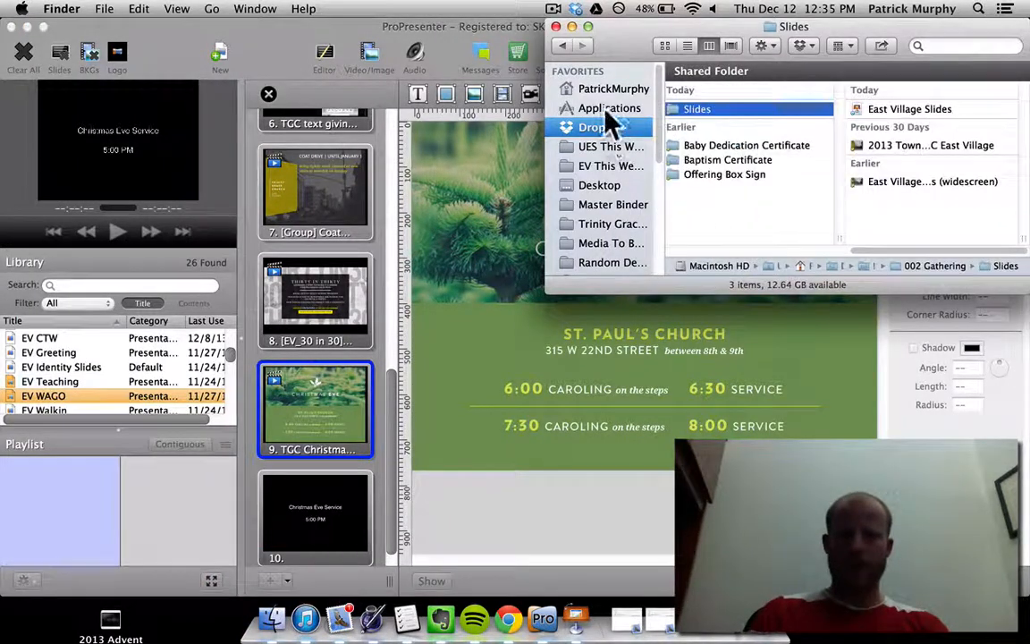
{"action": "left_click", "coordinate": [583, 186]}
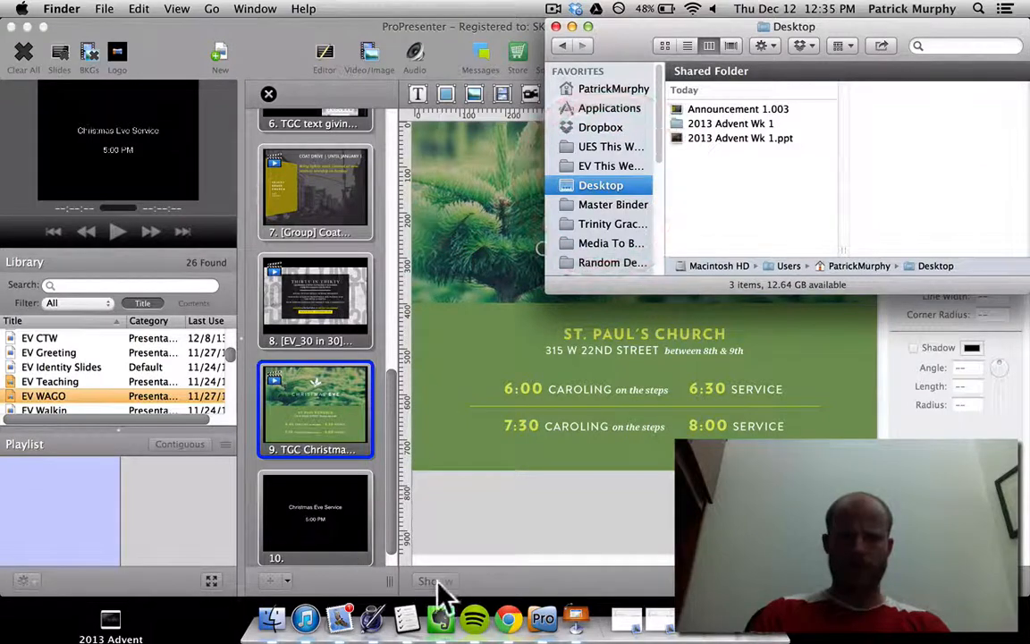
{"action": "left_click", "coordinate": [496, 528]}
{"action": "left_click", "coordinate": [269, 94]}
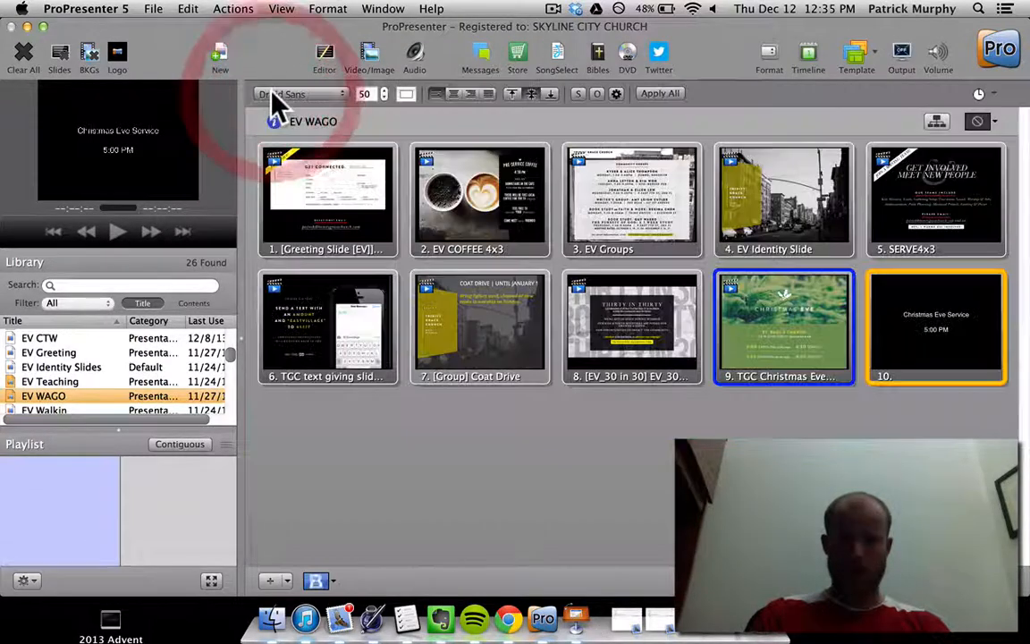
{"action": "left_click", "coordinate": [272, 617]}
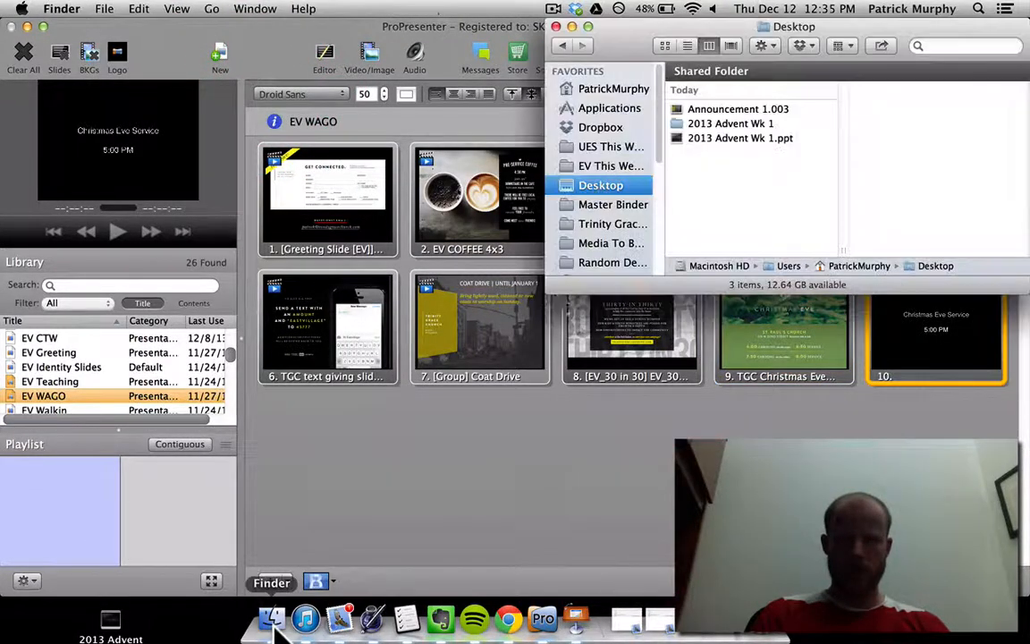
{"action": "left_click_drag", "start_coordinate": [694, 108], "coordinate": [373, 421]}
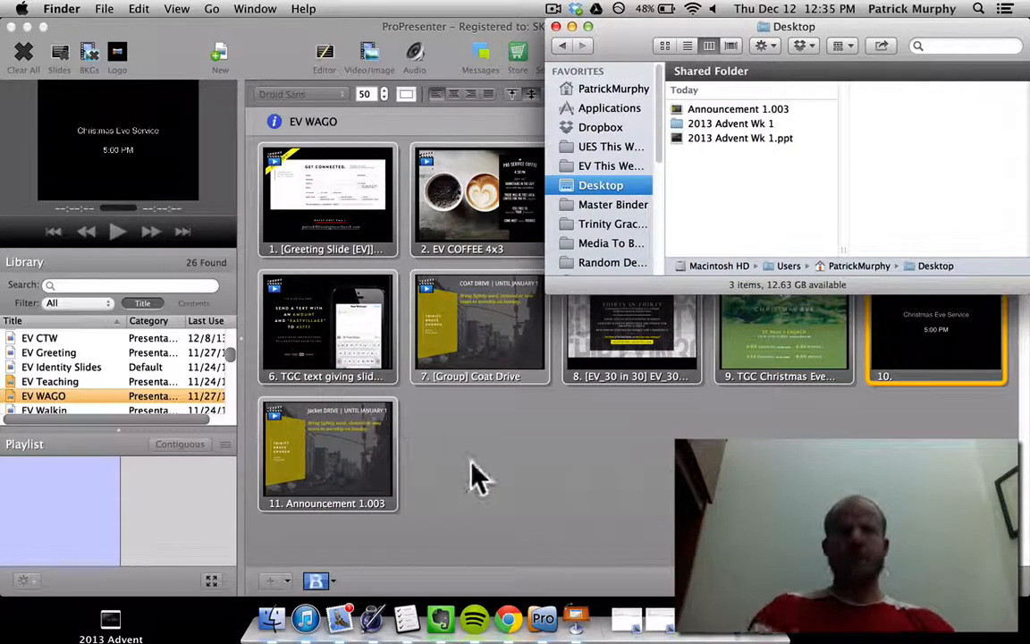
- Move the Announcement 1.003 file from the Desktop to the Trash and close the Finder window
{"action": "left_click", "coordinate": [489, 474]}
{"action": "left_click", "coordinate": [271, 617]}
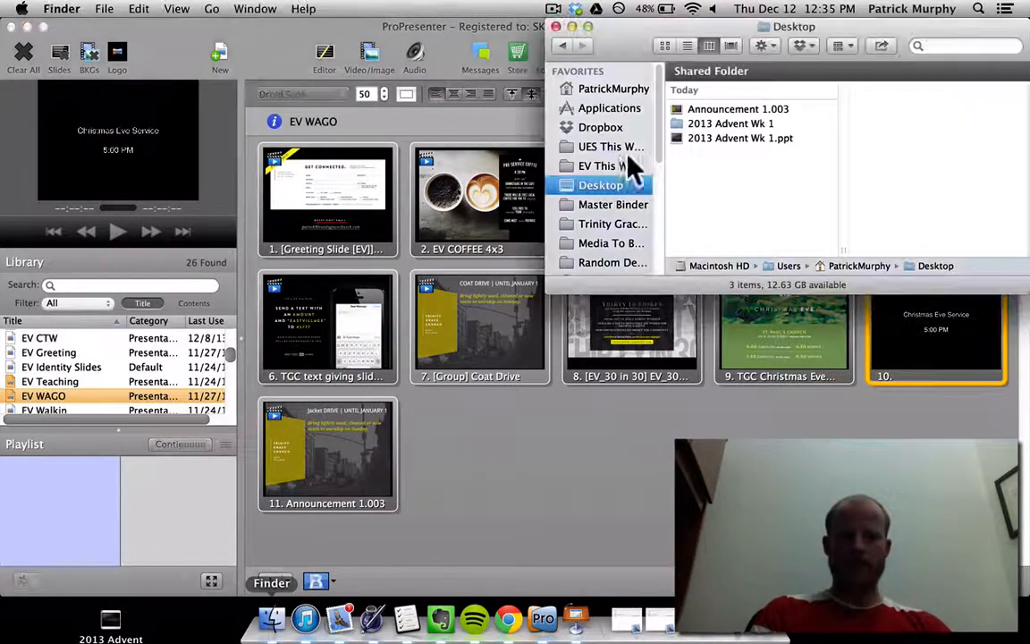
{"action": "left_click", "coordinate": [685, 108]}
{"action": "key", "text": "super+BackSpace"}
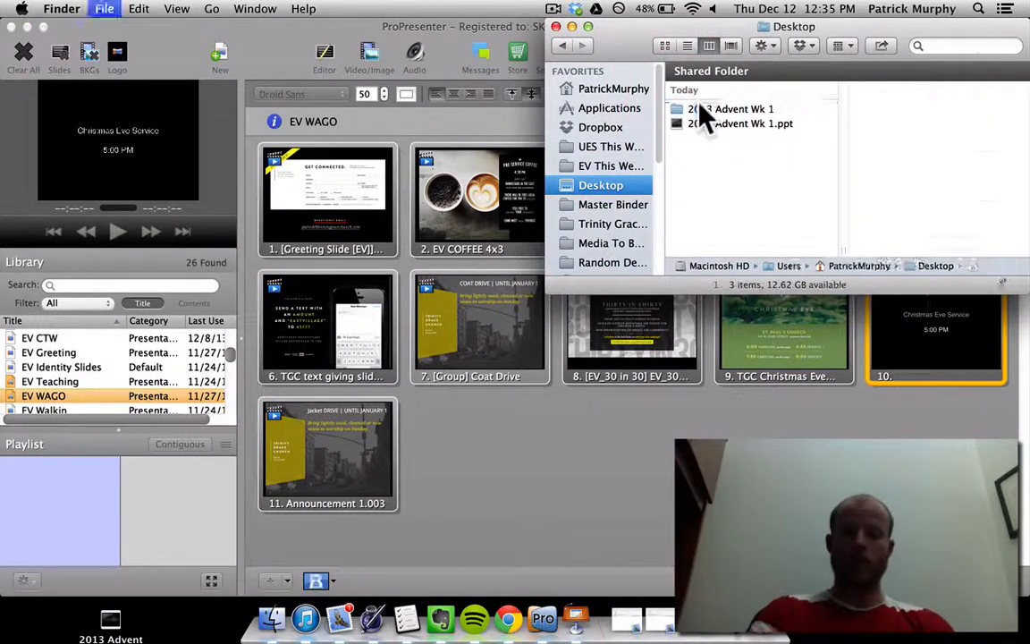
{"action": "left_click", "coordinate": [703, 108]}
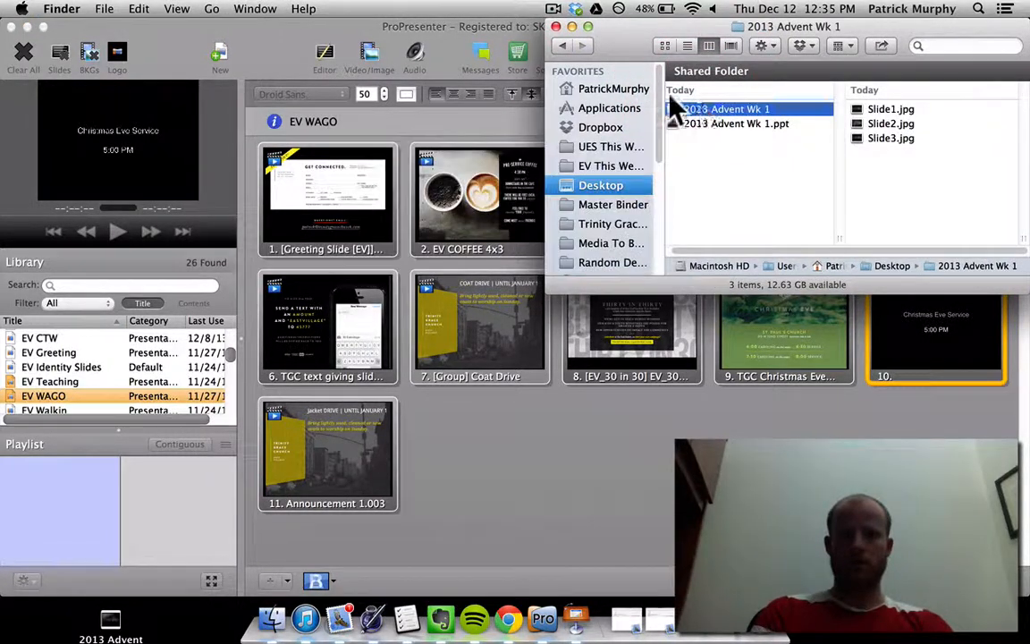
{"action": "left_click", "coordinate": [561, 26]}
- Show the imported Announcement 1.003 slide live, followed by the Christmas Eve Service slide
{"action": "left_click", "coordinate": [310, 454]}
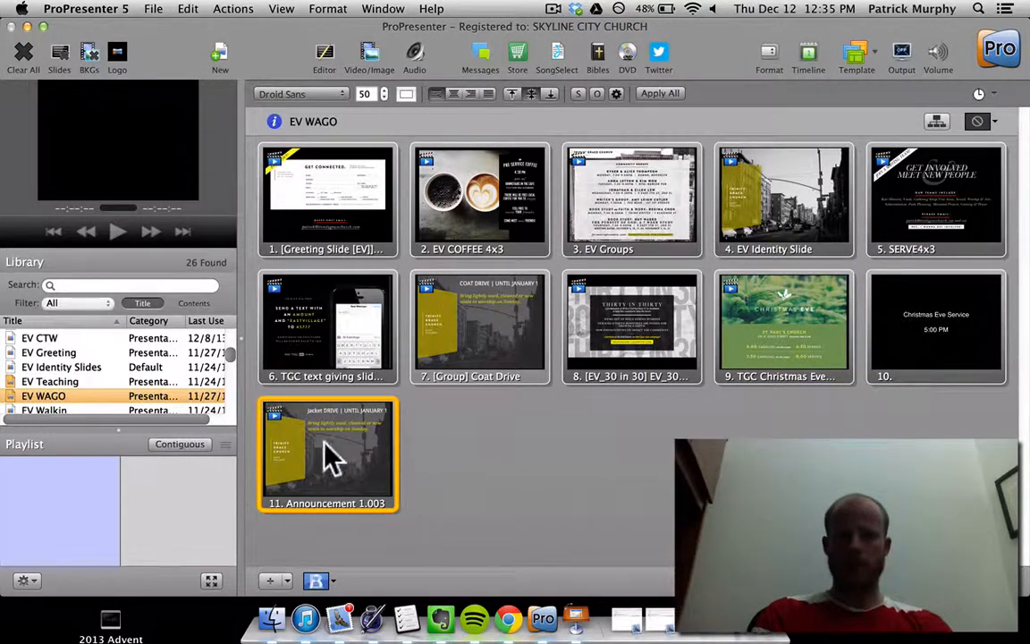
{"action": "left_click", "coordinate": [328, 474]}
{"action": "left_click", "coordinate": [328, 474]}
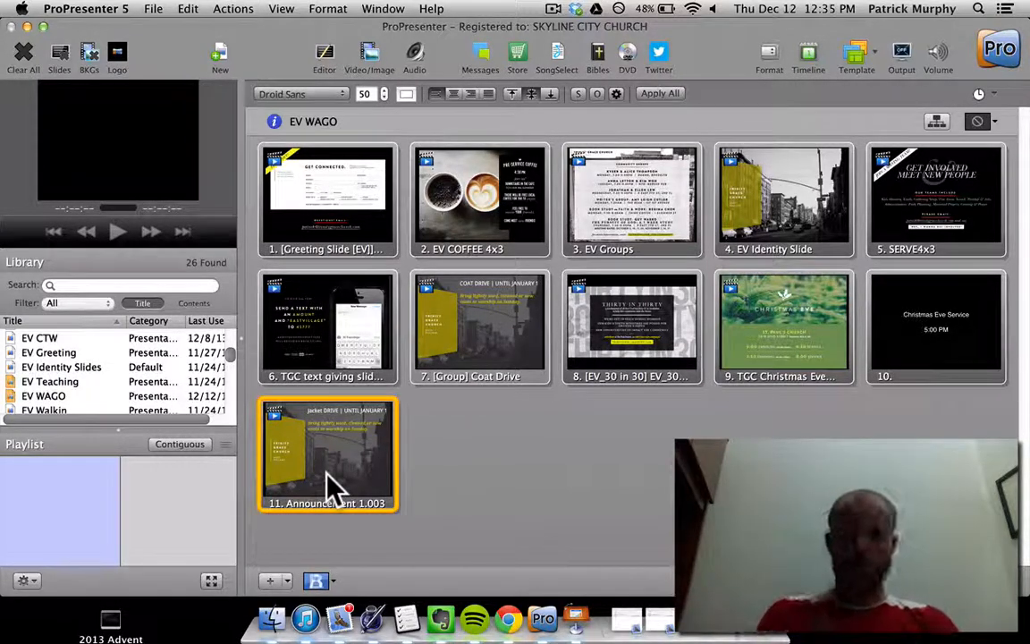
{"action": "left_click", "coordinate": [957, 351]}
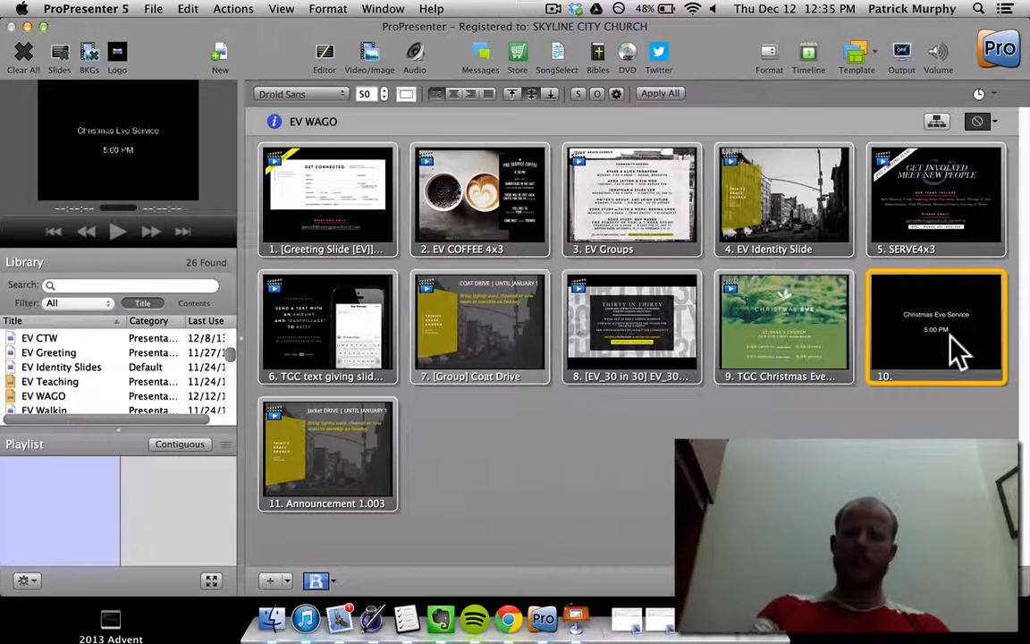
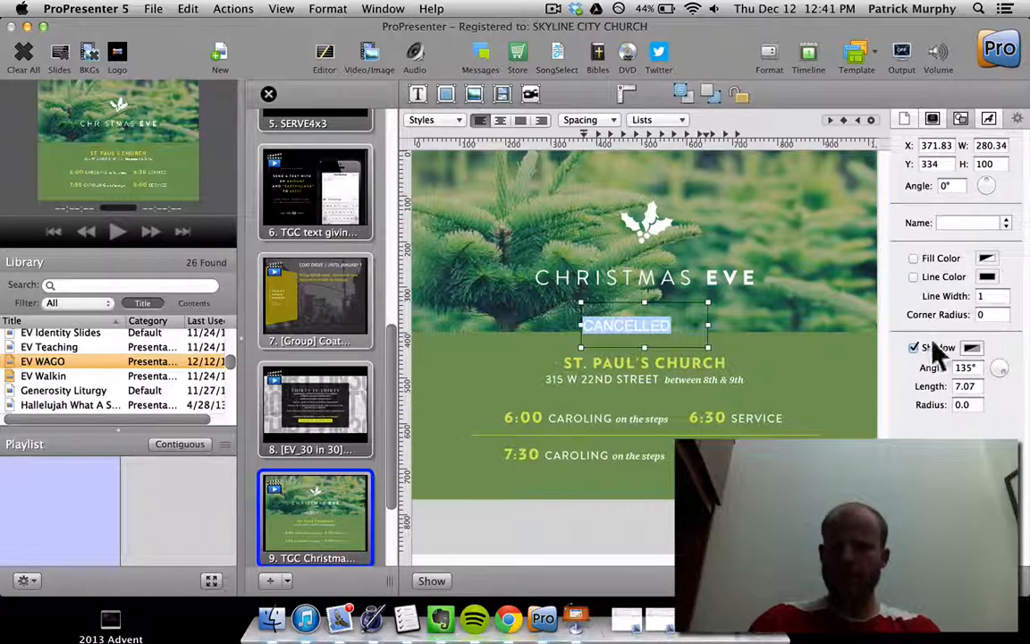
- Center the CANCELLED text on the TGC Christmas Eve slide and set its font size to 80
{"action": "left_click", "coordinate": [988, 119]}
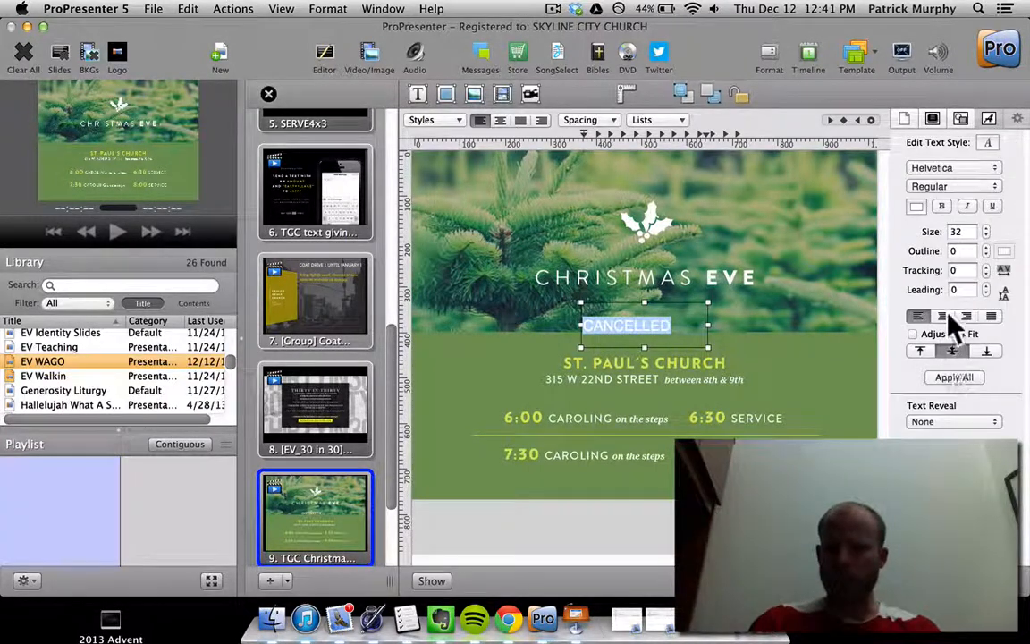
{"action": "left_click", "coordinate": [943, 315]}
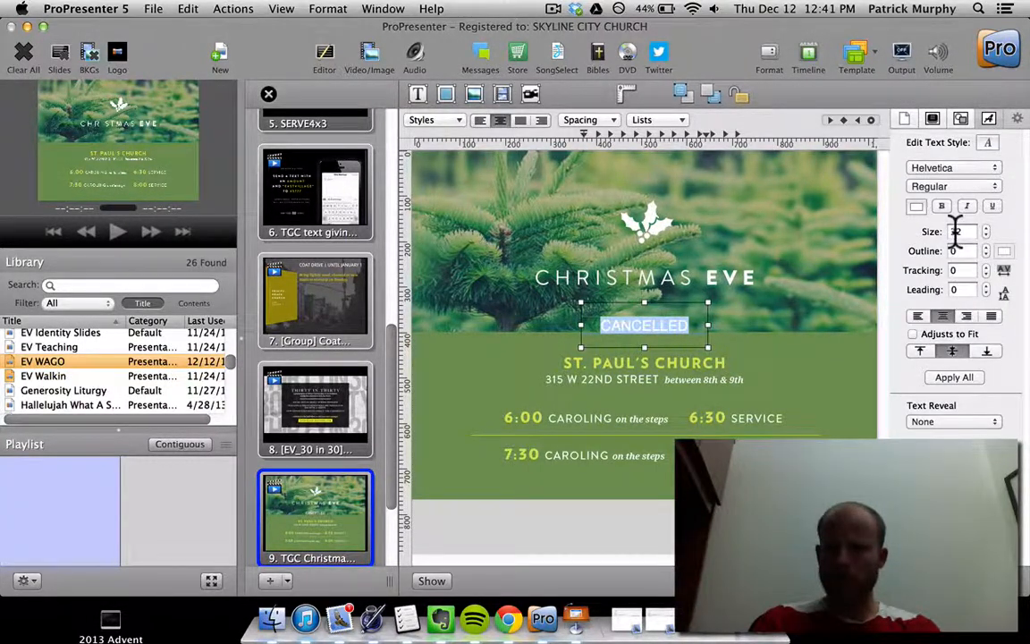
{"action": "type", "text": "80"}
{"action": "key", "text": "Return"}
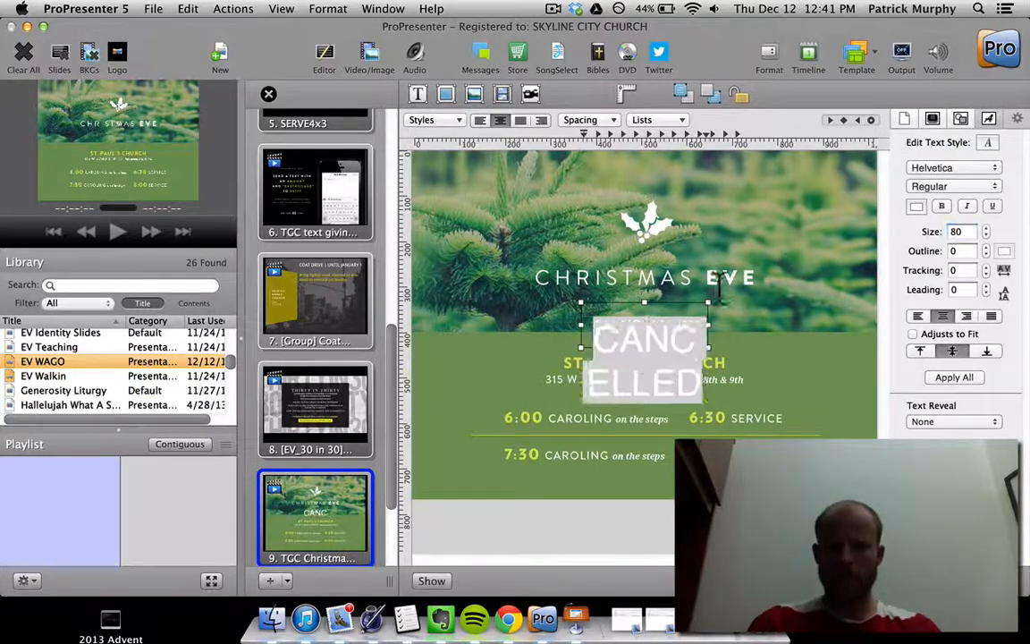
- Widen the CANCELLED text box so the whole word fits on one line
{"action": "left_click", "coordinate": [780, 329]}
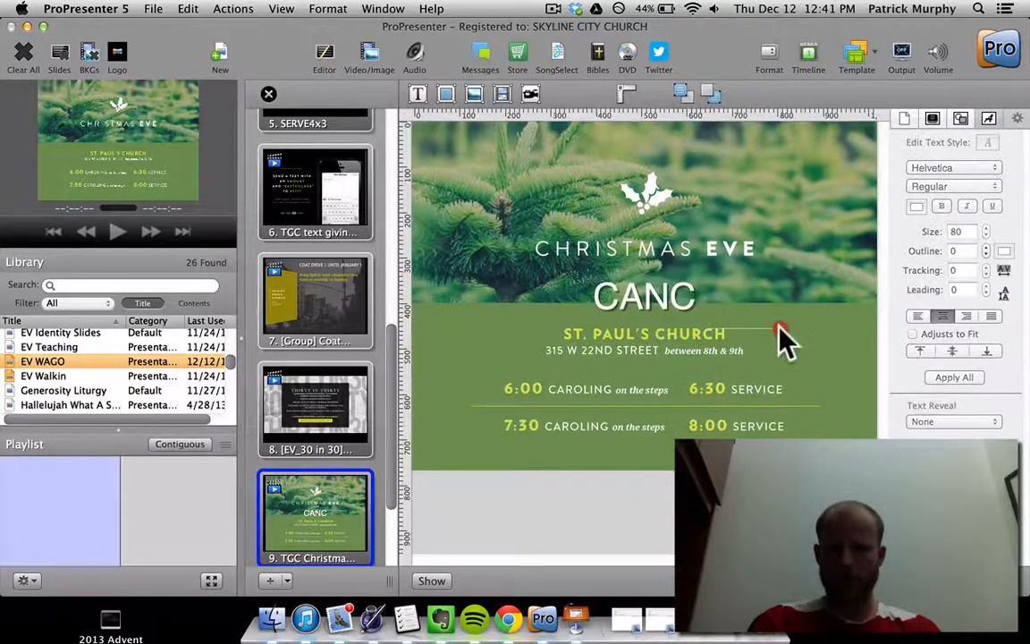
{"action": "left_click", "coordinate": [711, 301]}
{"action": "left_click_drag", "start_coordinate": [713, 294], "coordinate": [860, 293]}
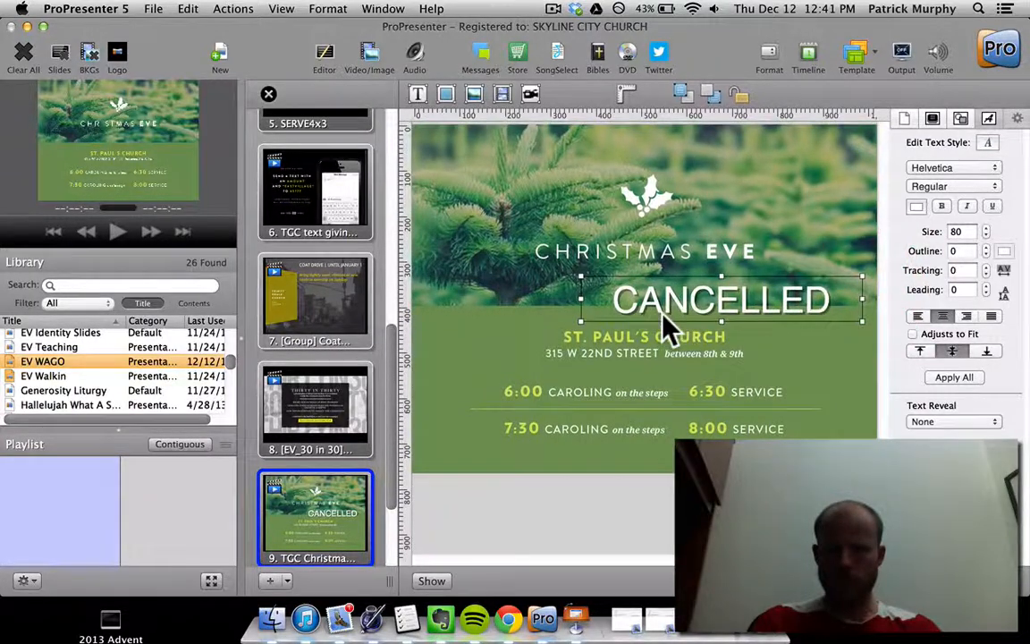
- Move the CANCELLED text above the holly emblem near the slide's upper edge and show the slide live
{"action": "left_click_drag", "start_coordinate": [688, 303], "coordinate": [613, 155]}
{"action": "left_click", "coordinate": [587, 253]}
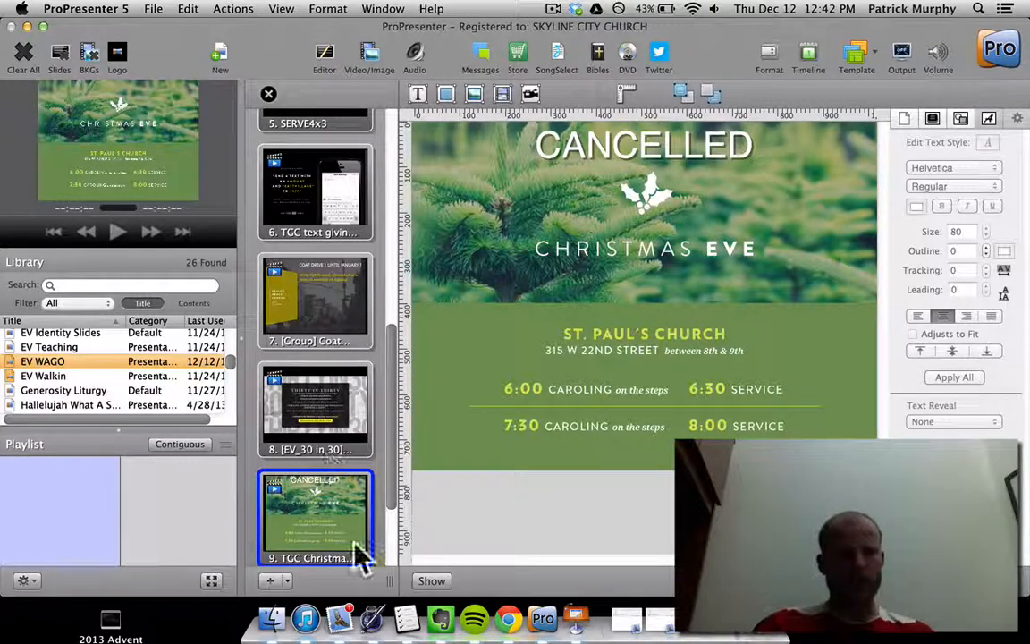
{"action": "left_click", "coordinate": [433, 581]}
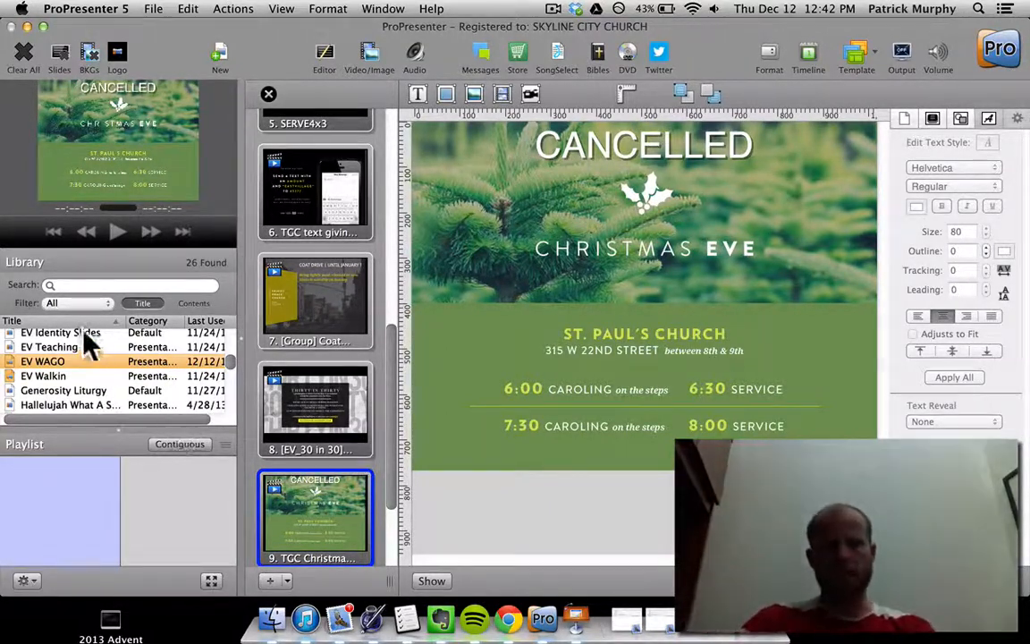
- Resize the Generosity Liturgy slides to fit the current output resolution and show its second slide live
{"action": "left_click", "coordinate": [268, 94]}
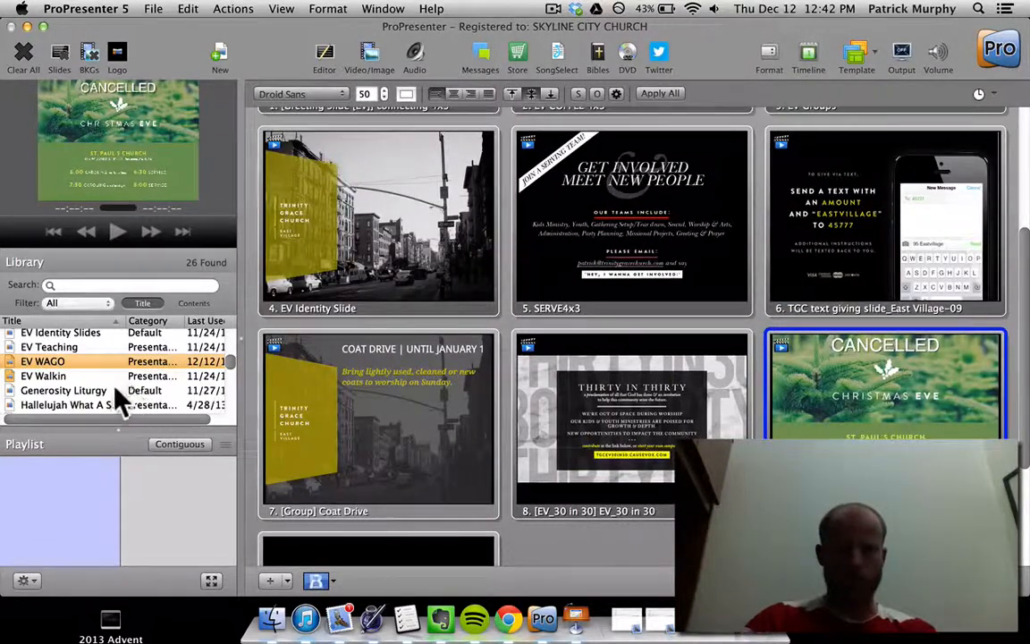
{"action": "left_click", "coordinate": [78, 390]}
{"action": "key", "text": "Down"}
{"action": "key", "text": "Up"}
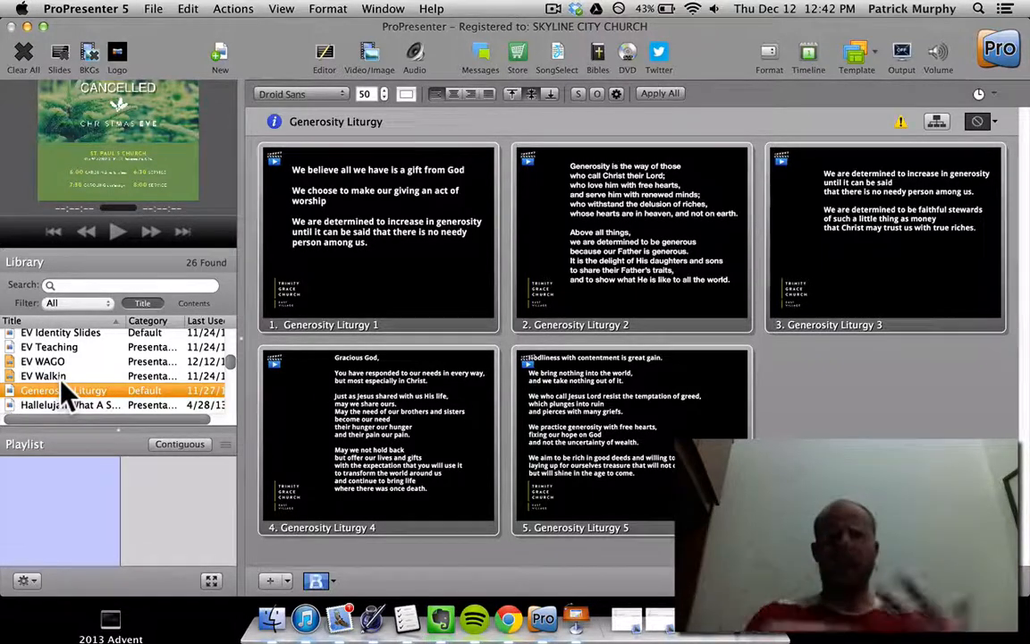
{"action": "left_click", "coordinate": [899, 124]}
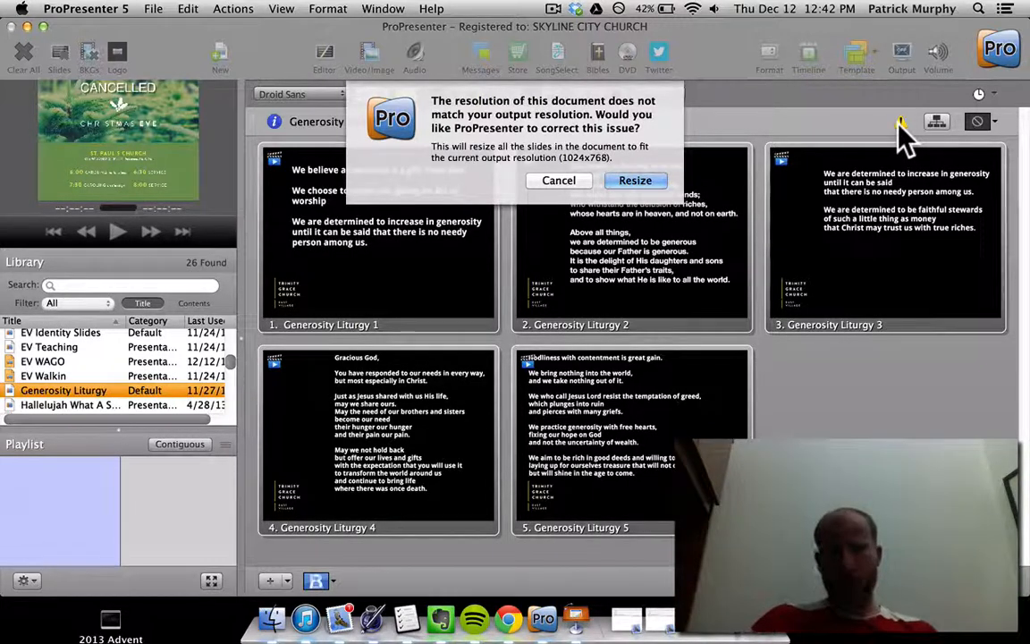
{"action": "left_click", "coordinate": [637, 181]}
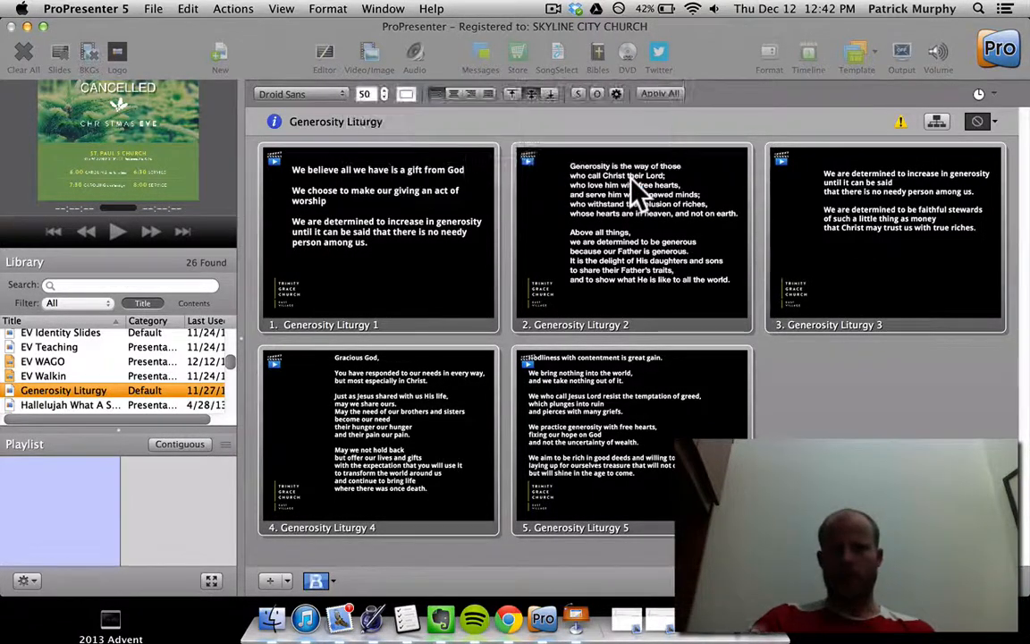
{"action": "left_click", "coordinate": [631, 173]}
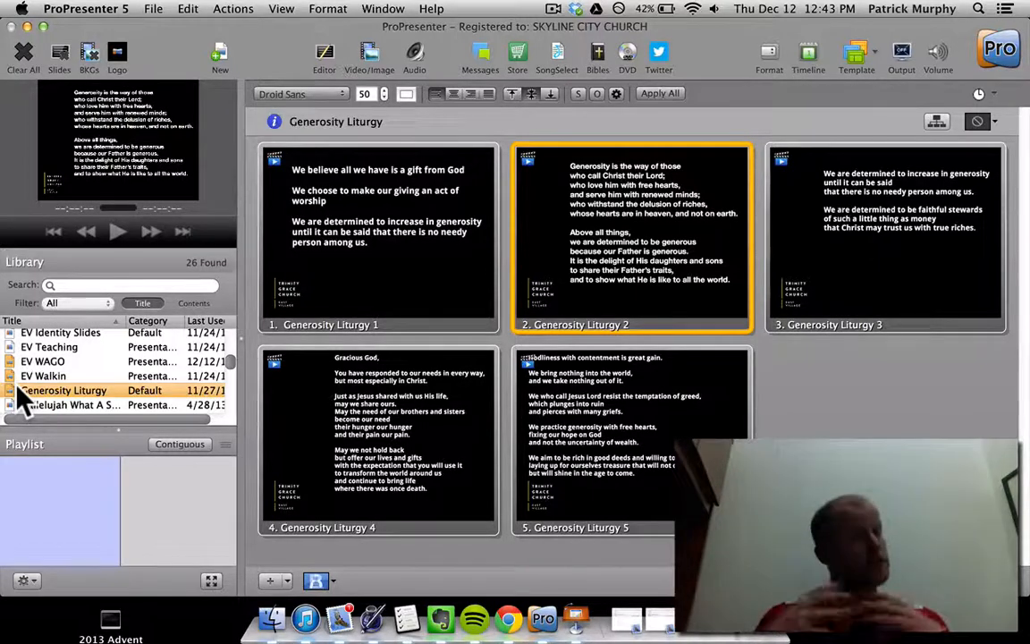
- Create a new playlist named Today
{"action": "left_click", "coordinate": [25, 581]}
{"action": "left_click", "coordinate": [77, 527]}
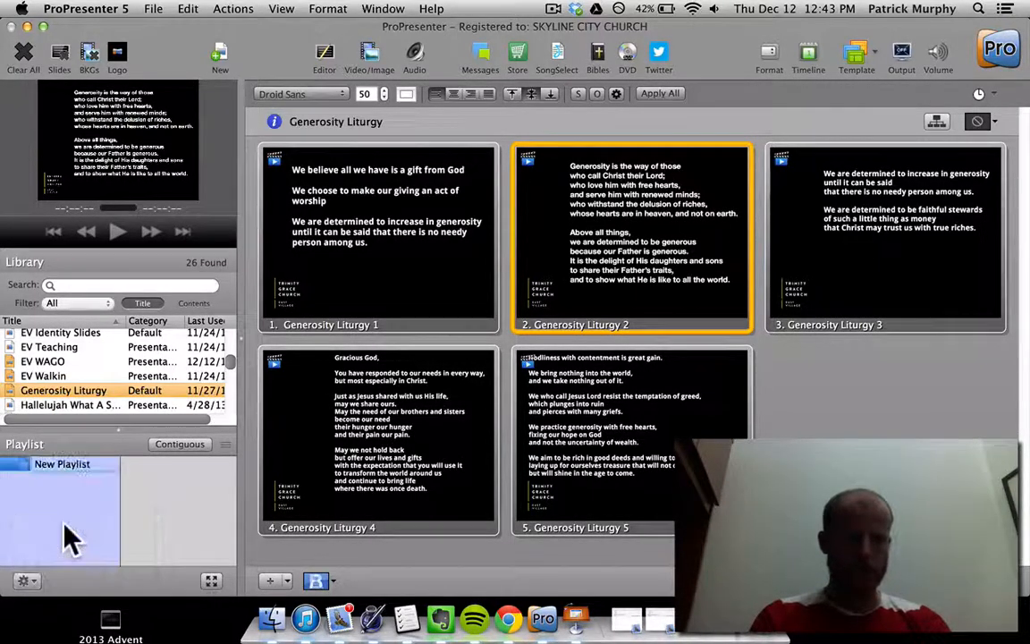
{"action": "type", "text": "Today"}
{"action": "key", "text": "Return"}
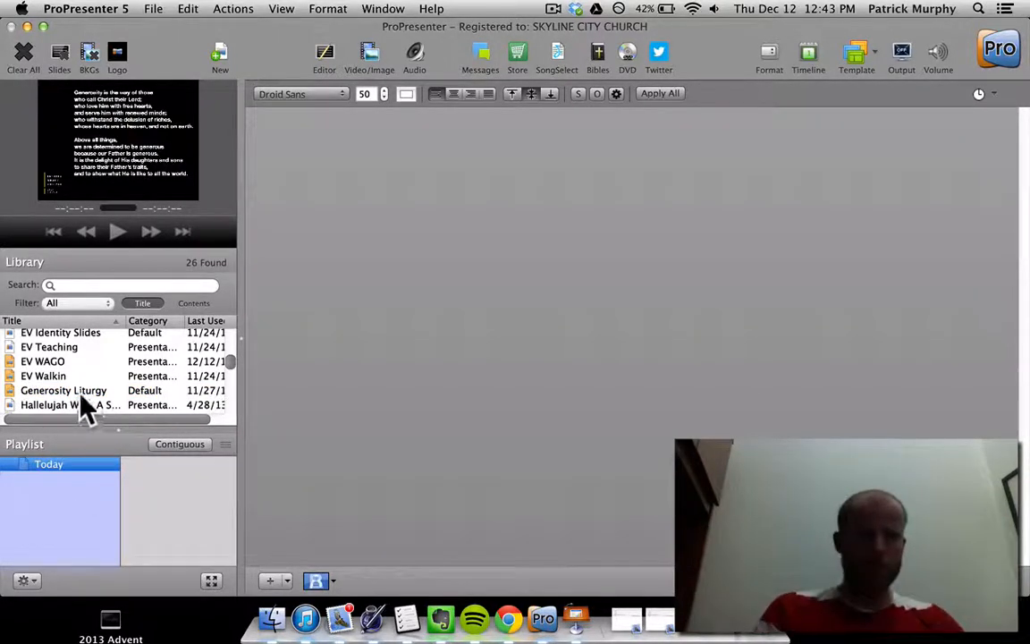
- Add EV Walkin, EV WAGO, UES CTW, UES Identity Slides and Jesus Loves Me from the library to the Today playlist, in that order
{"action": "left_click_drag", "start_coordinate": [56, 380], "coordinate": [165, 498]}
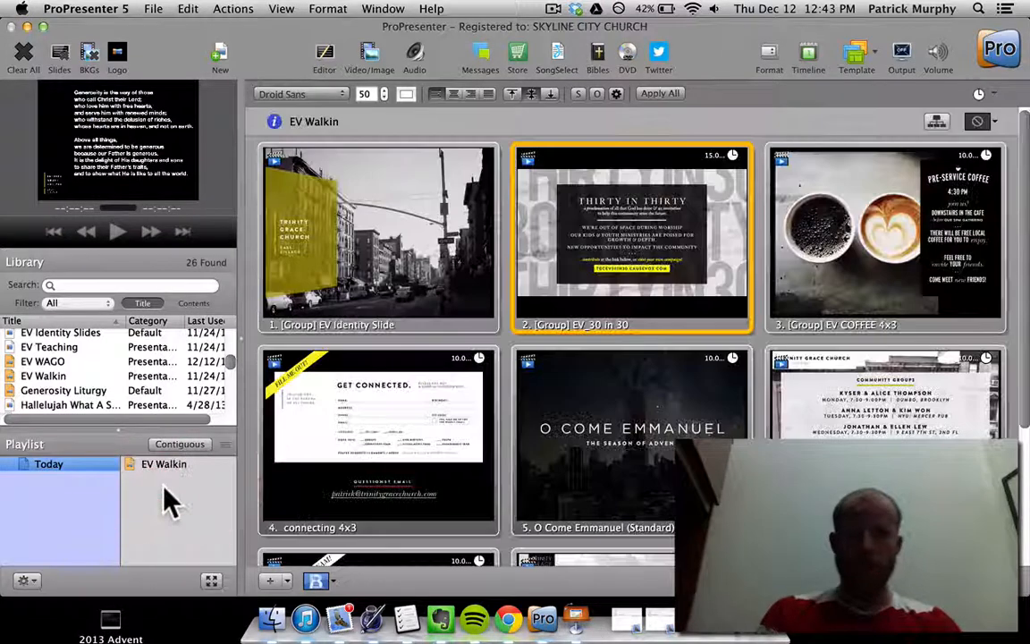
{"action": "left_click_drag", "start_coordinate": [49, 360], "coordinate": [188, 506]}
{"action": "scroll", "coordinate": [85, 403], "scroll_direction": "down", "scroll_amount": 5}
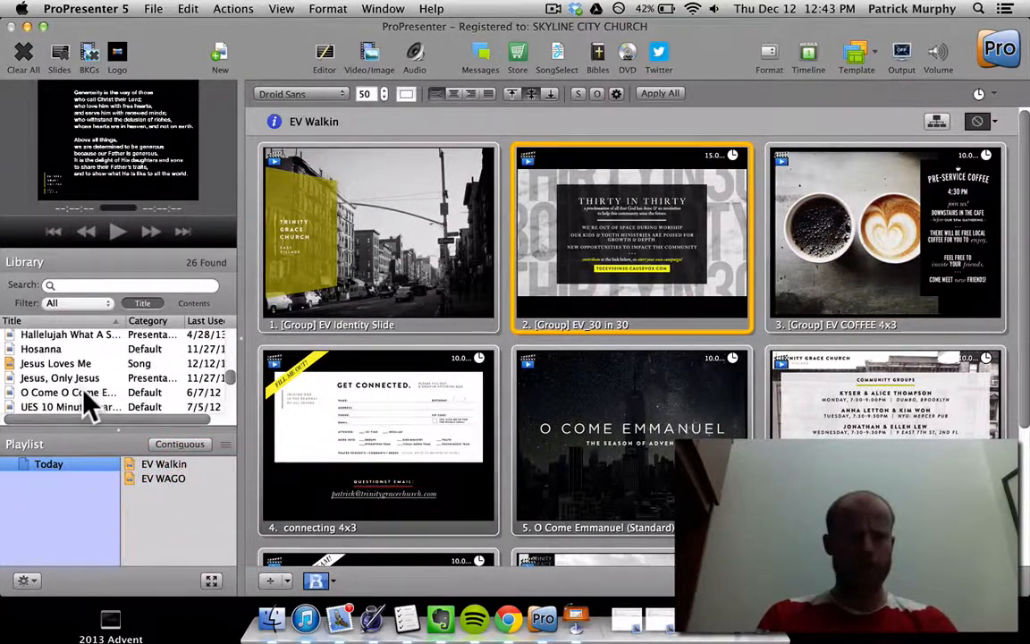
{"action": "scroll", "coordinate": [83, 389], "scroll_direction": "down", "scroll_amount": 2}
{"action": "left_click_drag", "start_coordinate": [40, 353], "coordinate": [171, 522]}
{"action": "scroll", "coordinate": [62, 391], "scroll_direction": "up", "scroll_amount": 3}
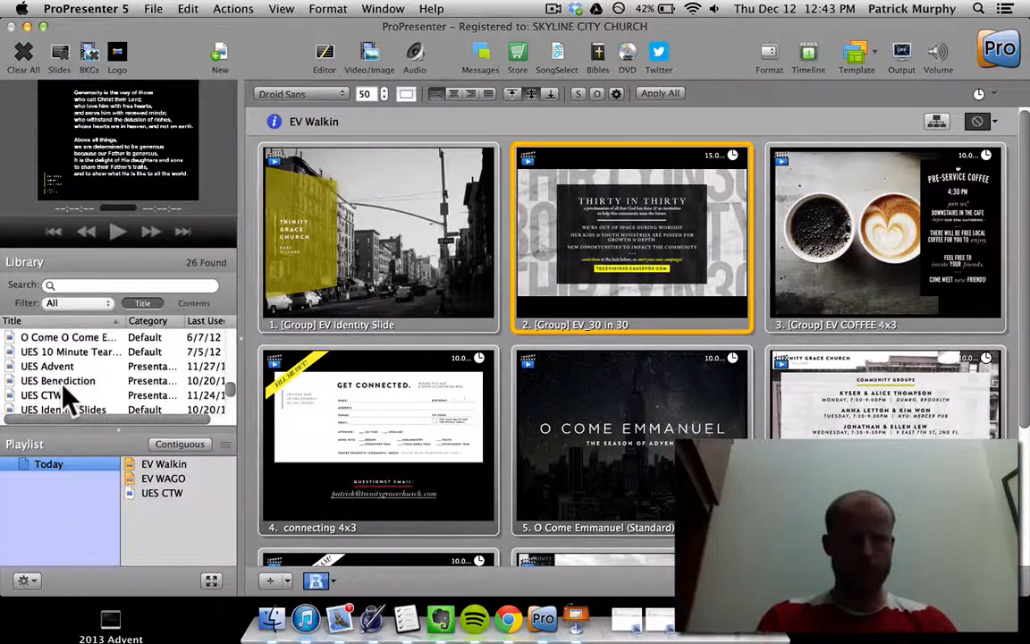
{"action": "scroll", "coordinate": [63, 386], "scroll_direction": "down", "scroll_amount": 3}
{"action": "left_click_drag", "start_coordinate": [46, 357], "coordinate": [198, 571]}
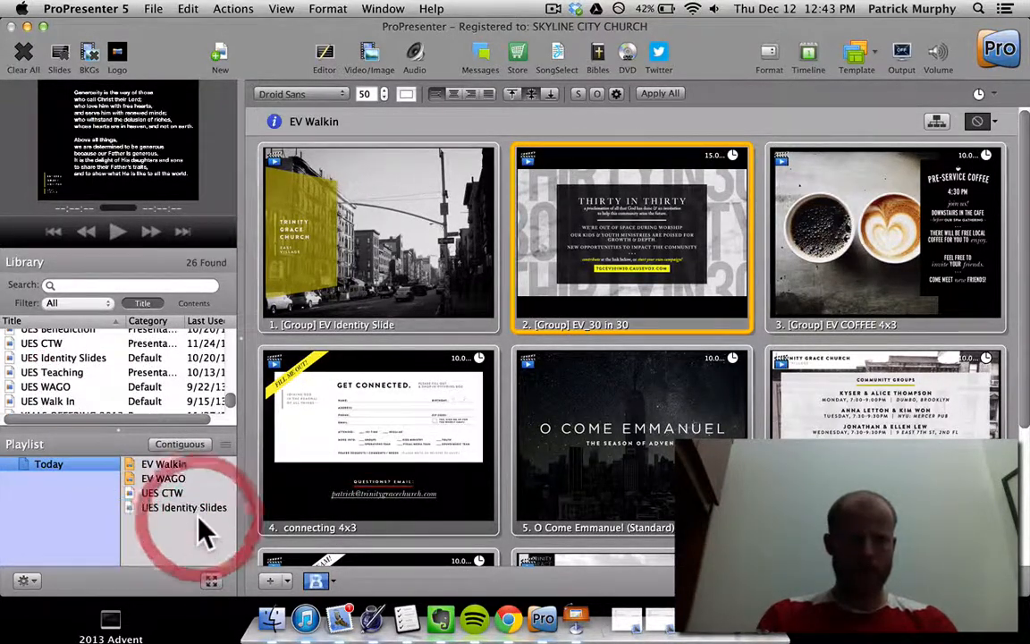
{"action": "scroll", "coordinate": [81, 386], "scroll_direction": "up", "scroll_amount": 4}
{"action": "scroll", "coordinate": [61, 367], "scroll_direction": "up", "scroll_amount": 3}
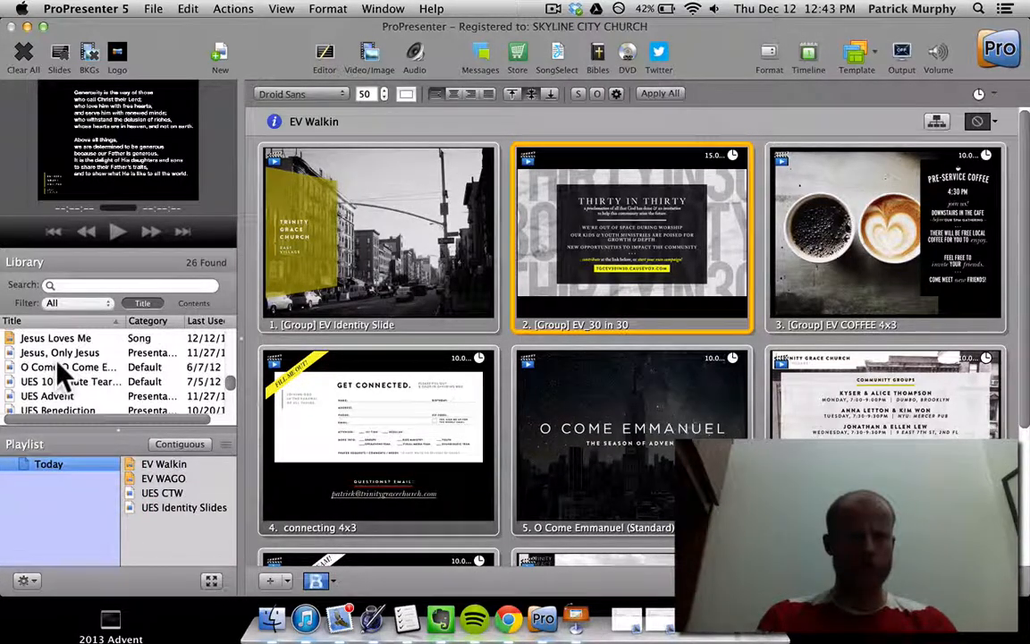
{"action": "left_click_drag", "start_coordinate": [61, 358], "coordinate": [150, 558]}
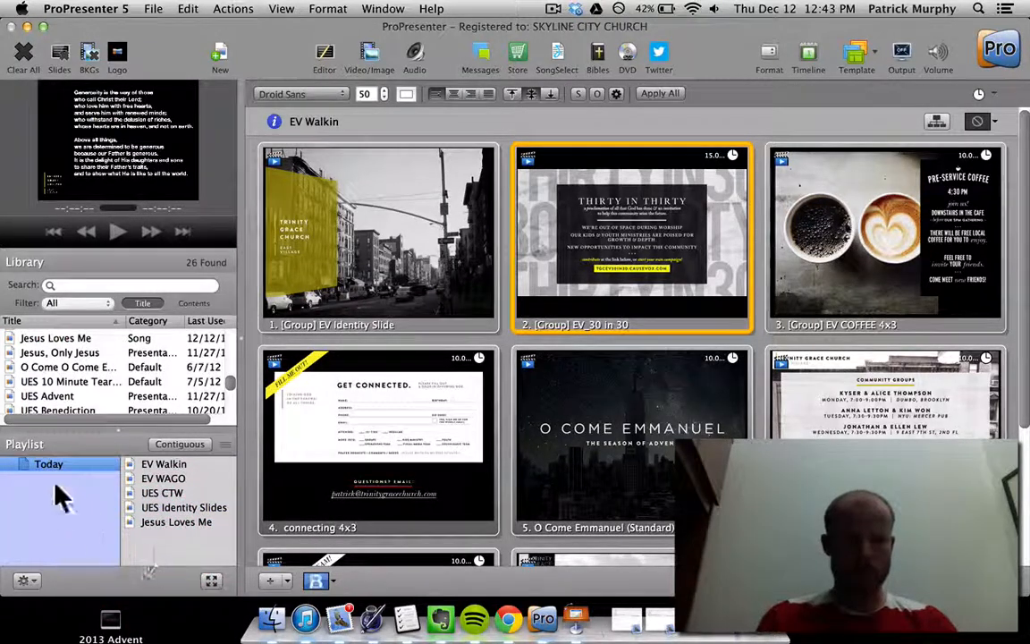
- Export the Today playlist with all its presentations selected and media included, saving it to the Desktop as Tutorial
{"action": "left_click", "coordinate": [159, 480]}
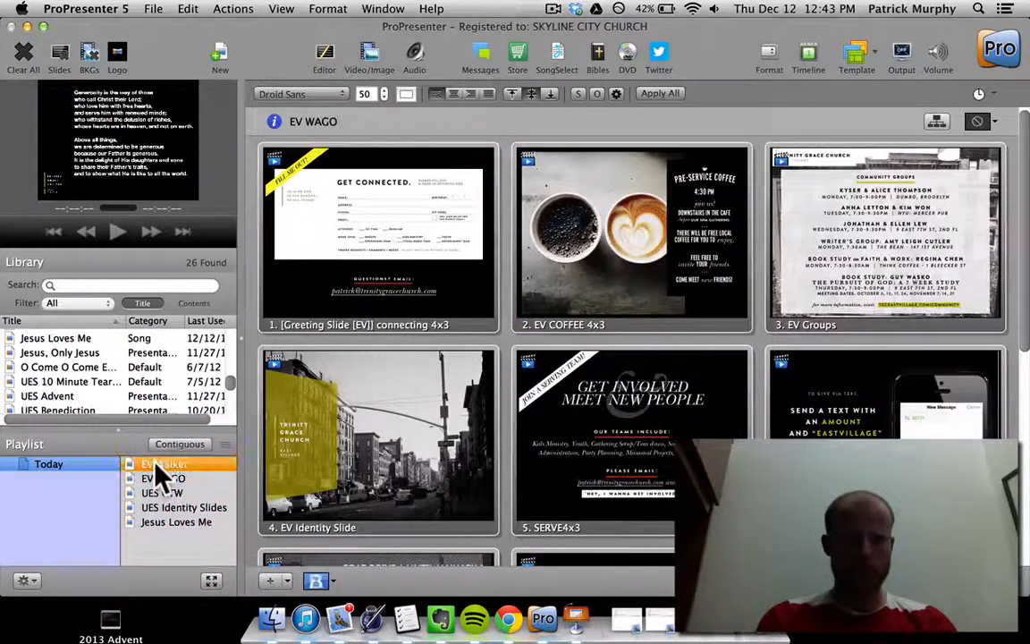
{"action": "left_click", "coordinate": [157, 465]}
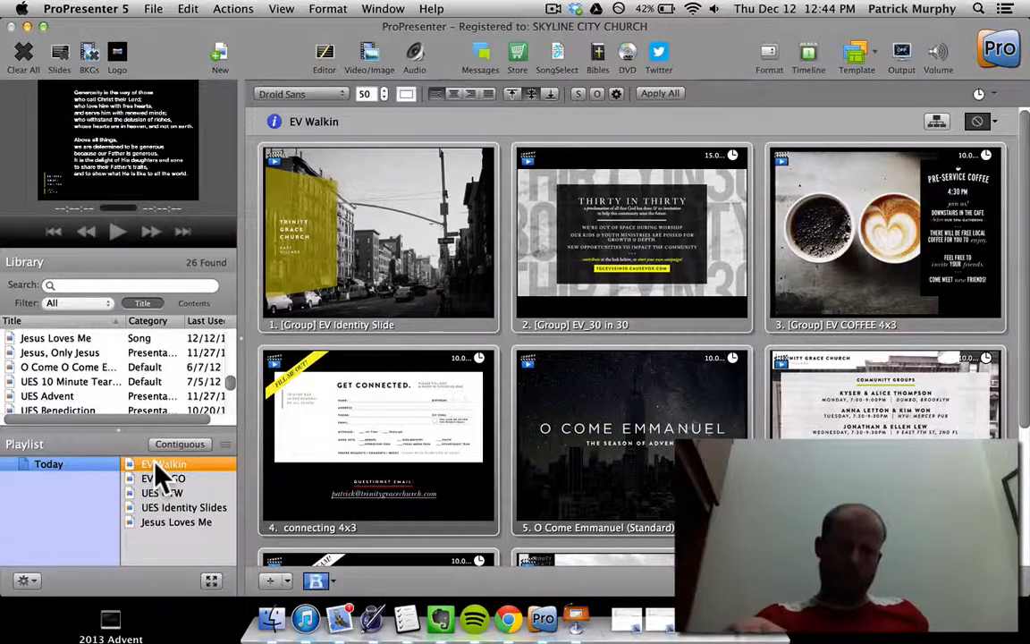
{"action": "left_click", "coordinate": [153, 9]}
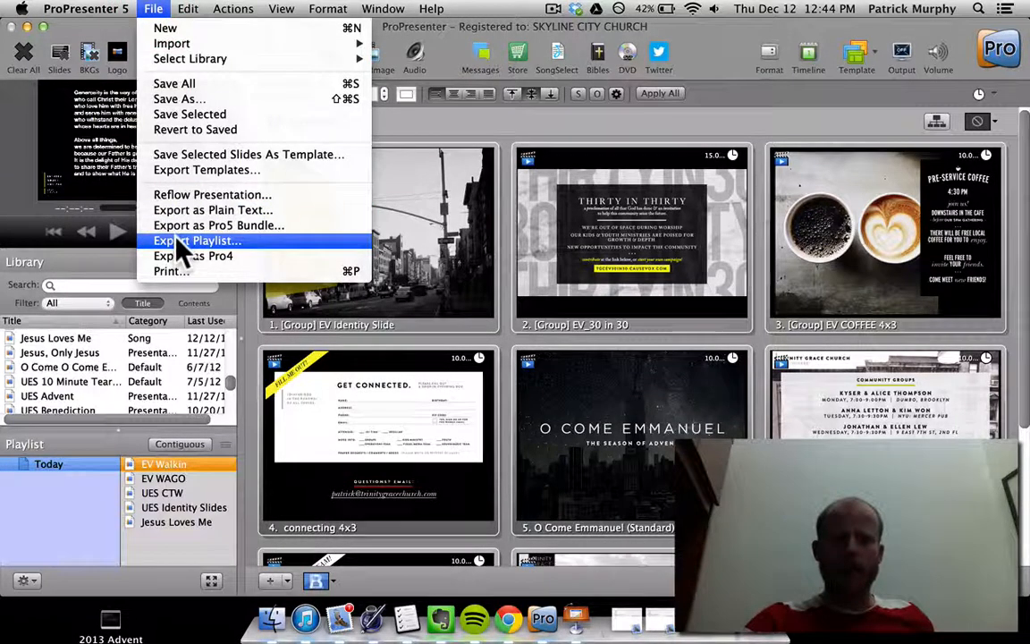
{"action": "left_click", "coordinate": [148, 527]}
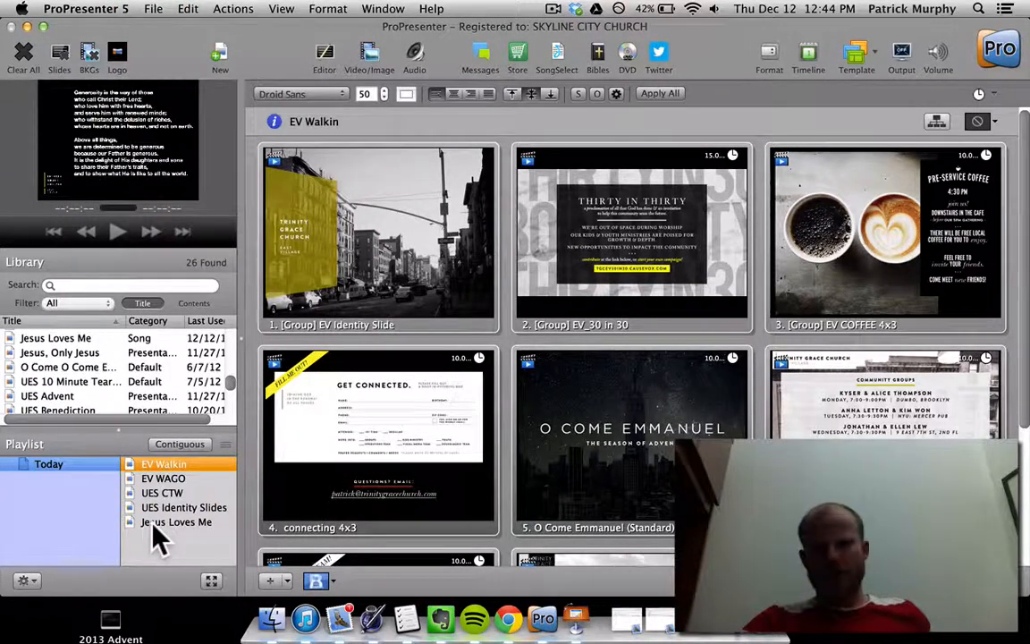
{"action": "left_click", "coordinate": [152, 523], "text": "shift"}
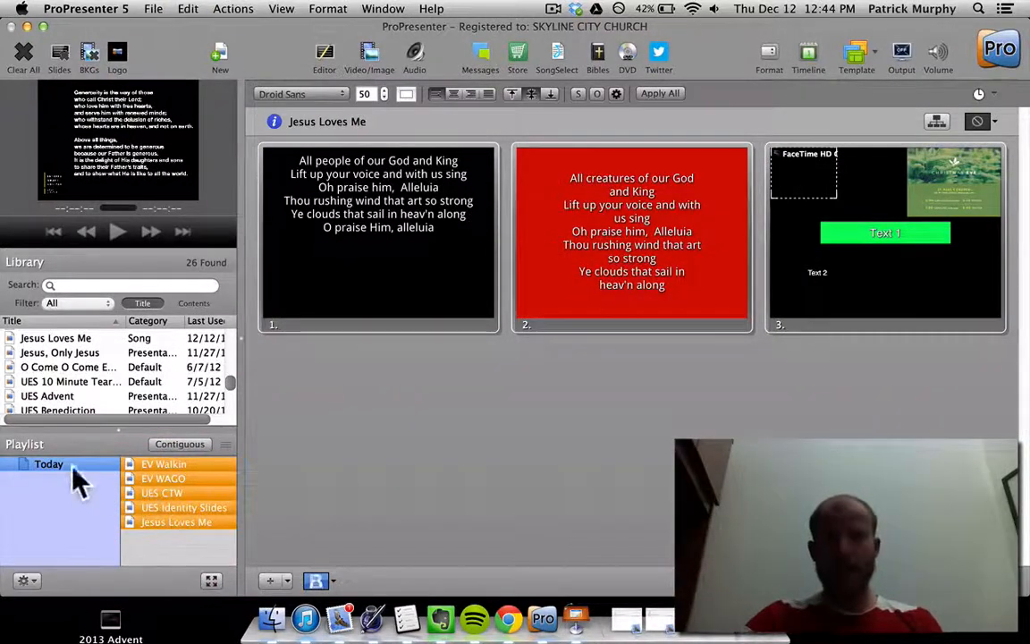
{"action": "left_click", "coordinate": [149, 10]}
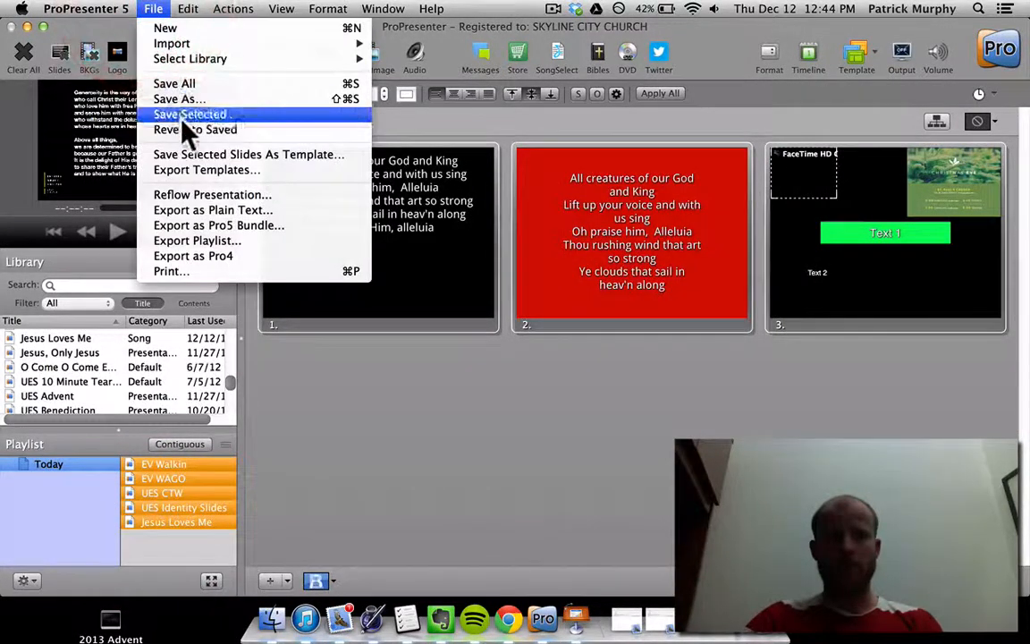
{"action": "left_click", "coordinate": [190, 240]}
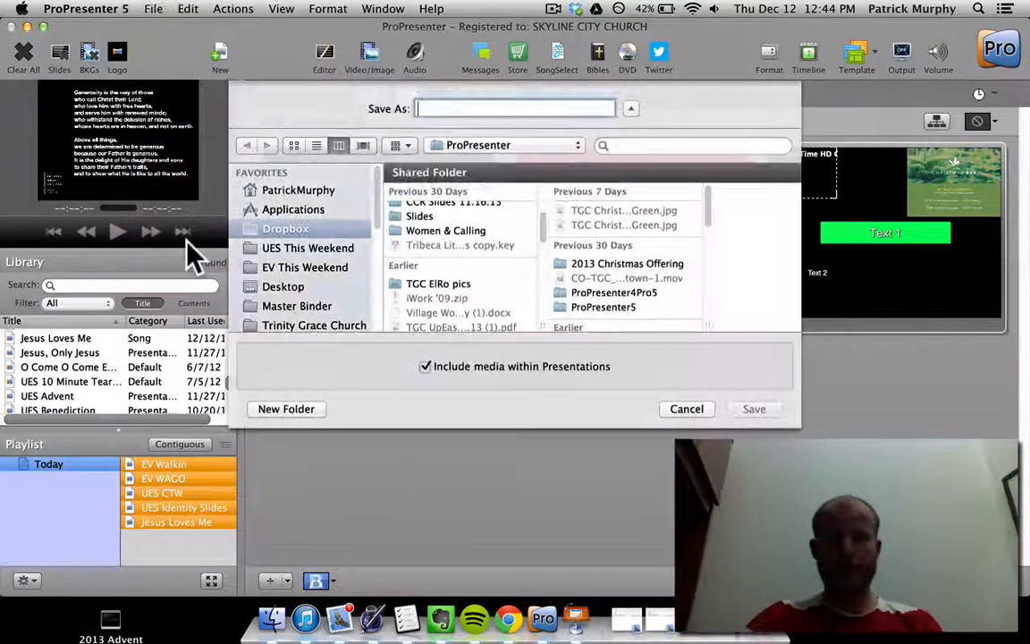
{"action": "type", "text": "Tutori"}
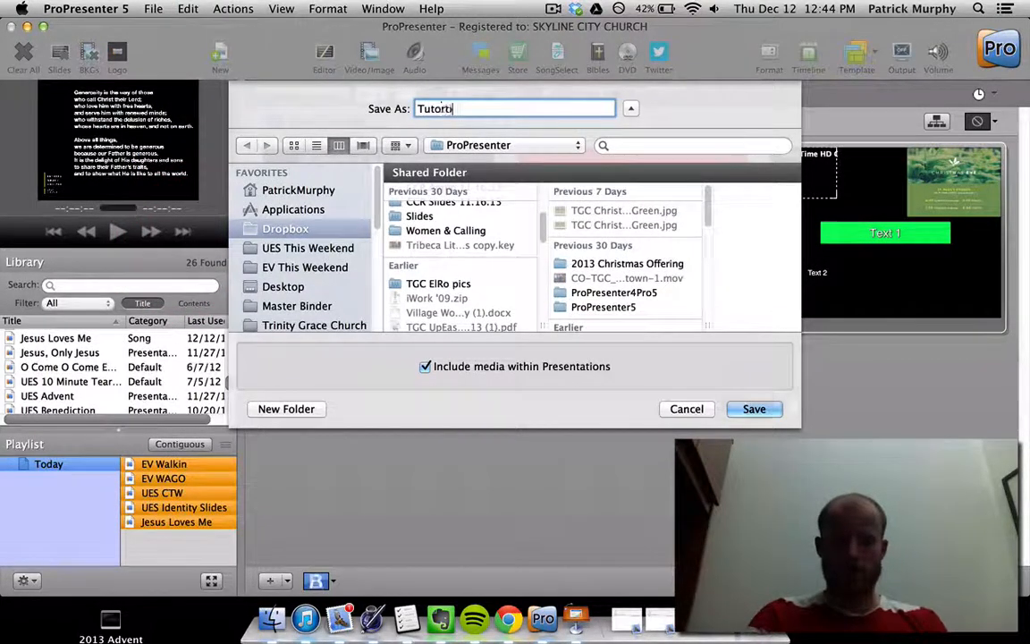
{"action": "type", "text": "a"}
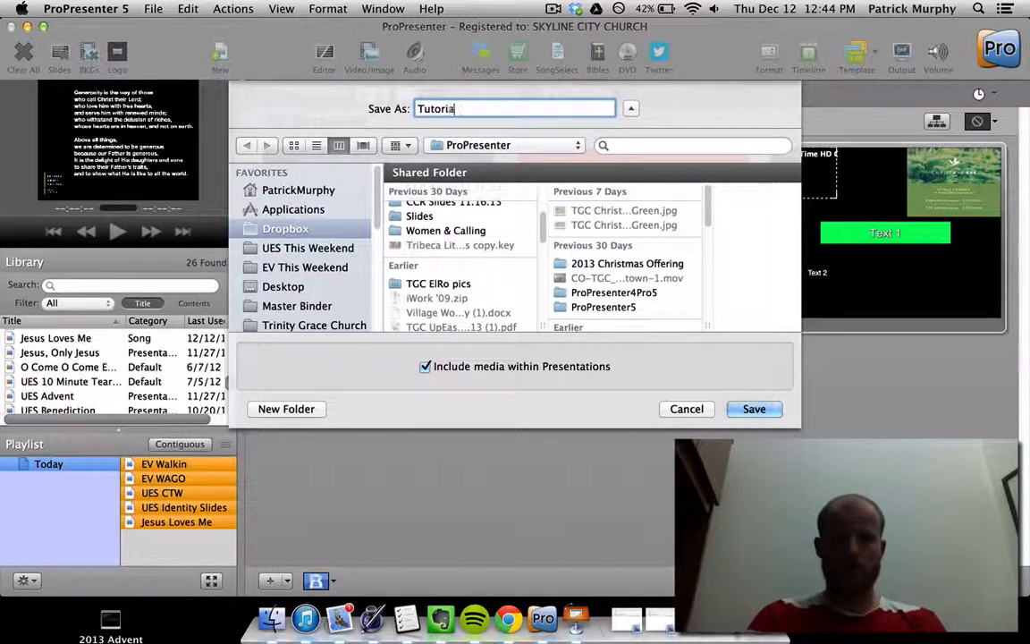
{"action": "type", "text": "l"}
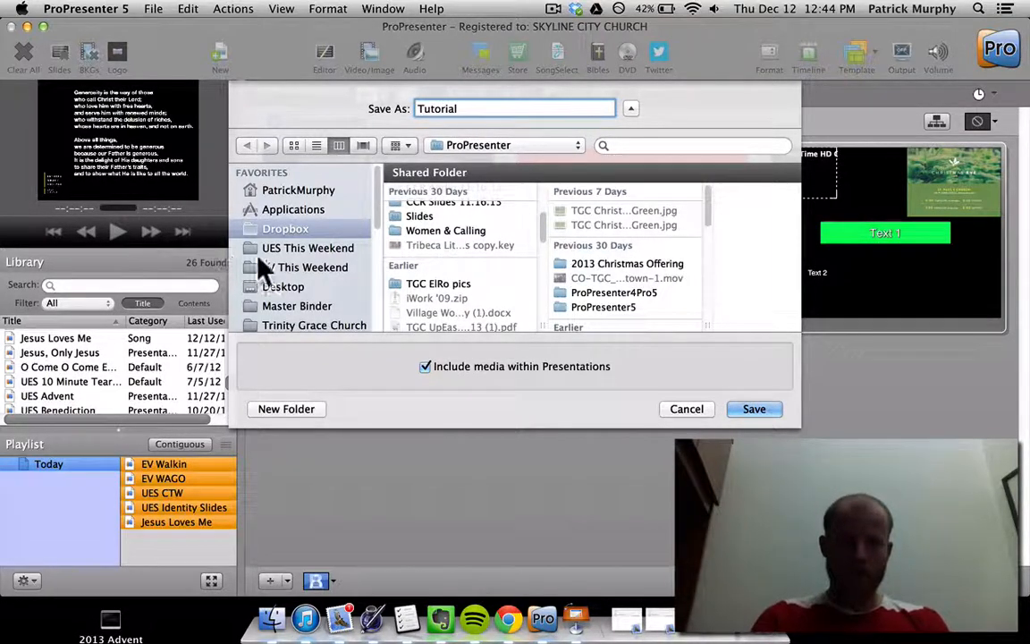
{"action": "left_click", "coordinate": [278, 290]}
{"action": "key", "text": "Return"}
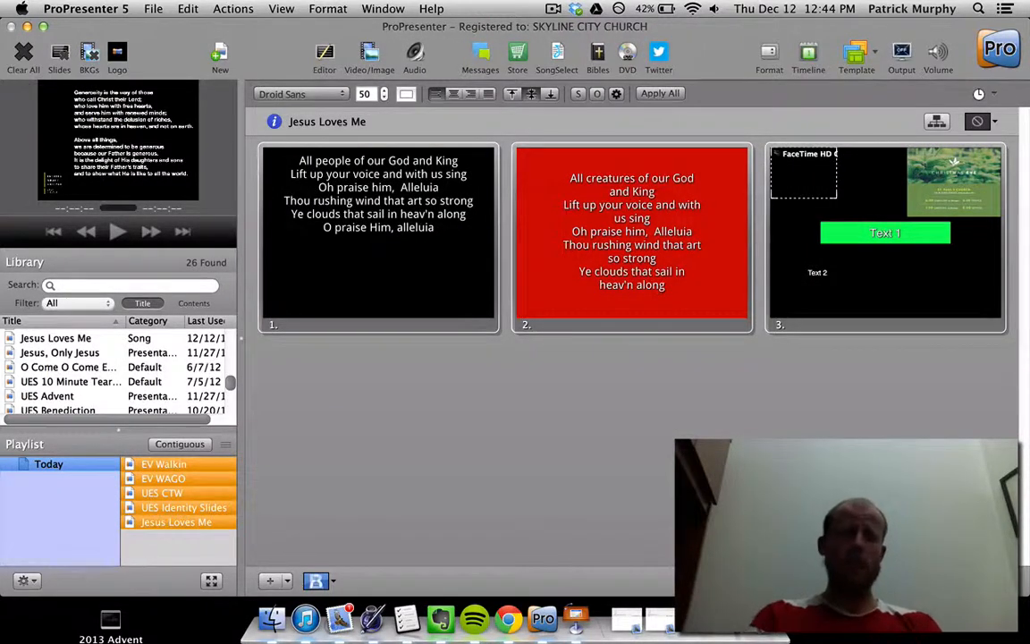
- Review the playlist export option for including media within presentations, and cancel without exporting again
{"action": "left_click", "coordinate": [153, 9]}
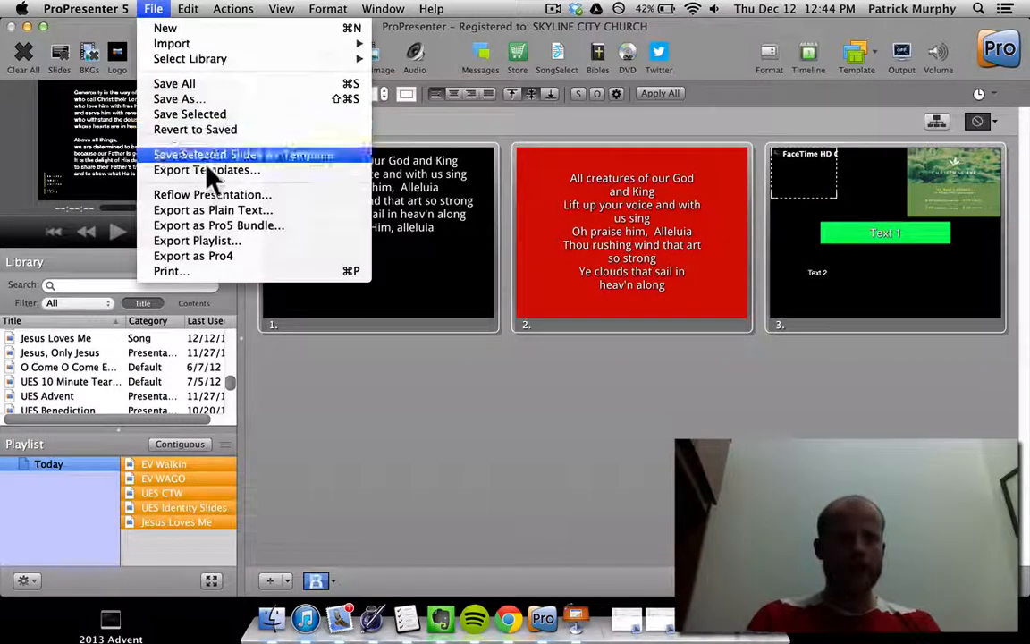
{"action": "left_click", "coordinate": [198, 241]}
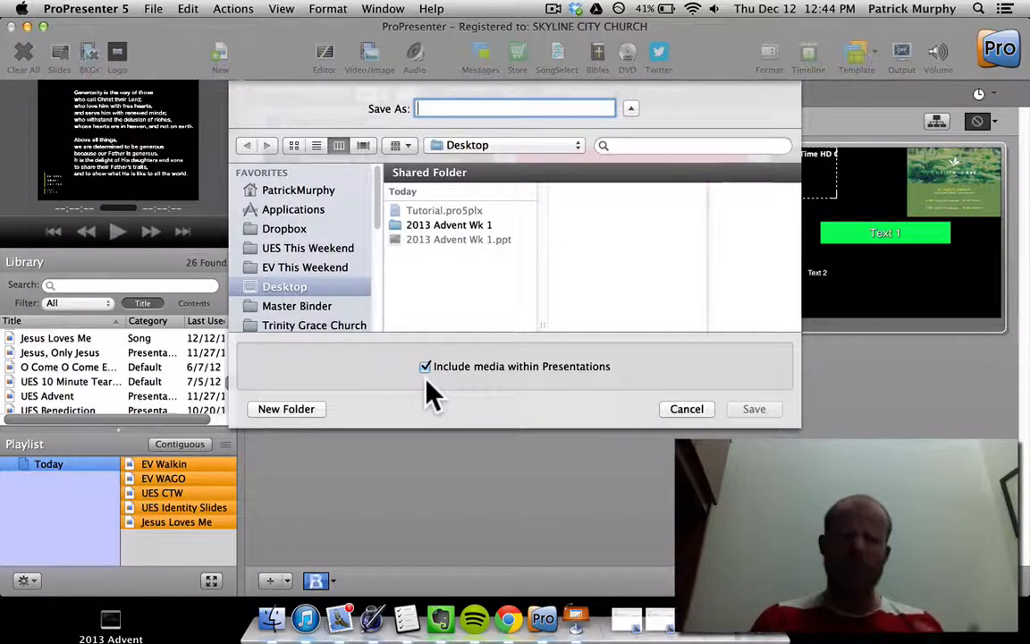
{"action": "key", "text": "Escape"}
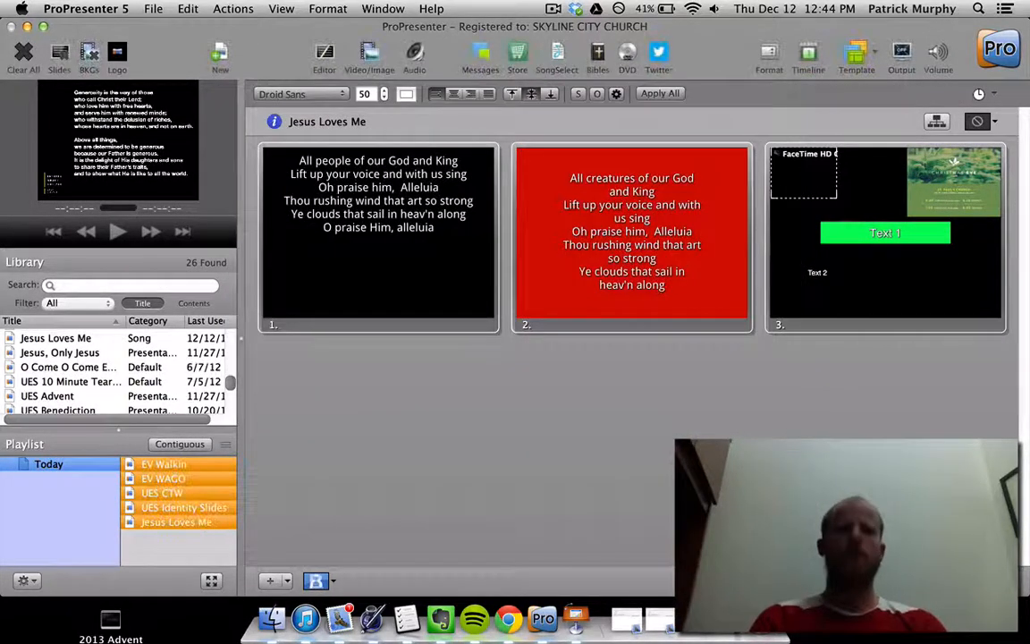
- Quit ProPresenter and Keynote, and move the Tutorial.pro5plx file to the open area beside the 2013 Advent Wk 1 folder on the desktop
{"action": "key", "text": "super+q"}
{"action": "key", "text": "Return"}
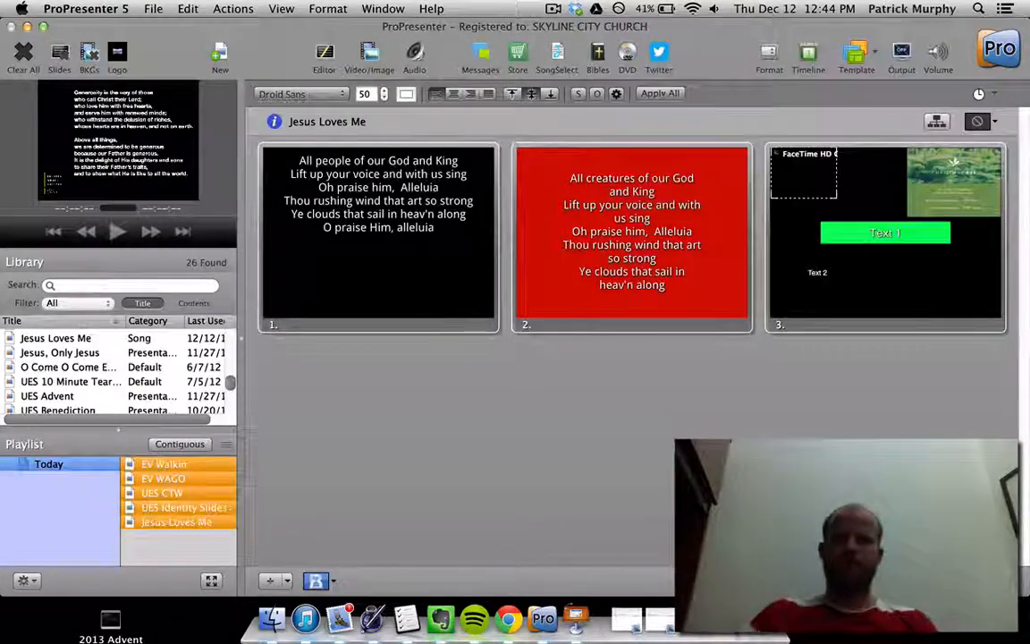
{"action": "left_click", "coordinate": [375, 478]}
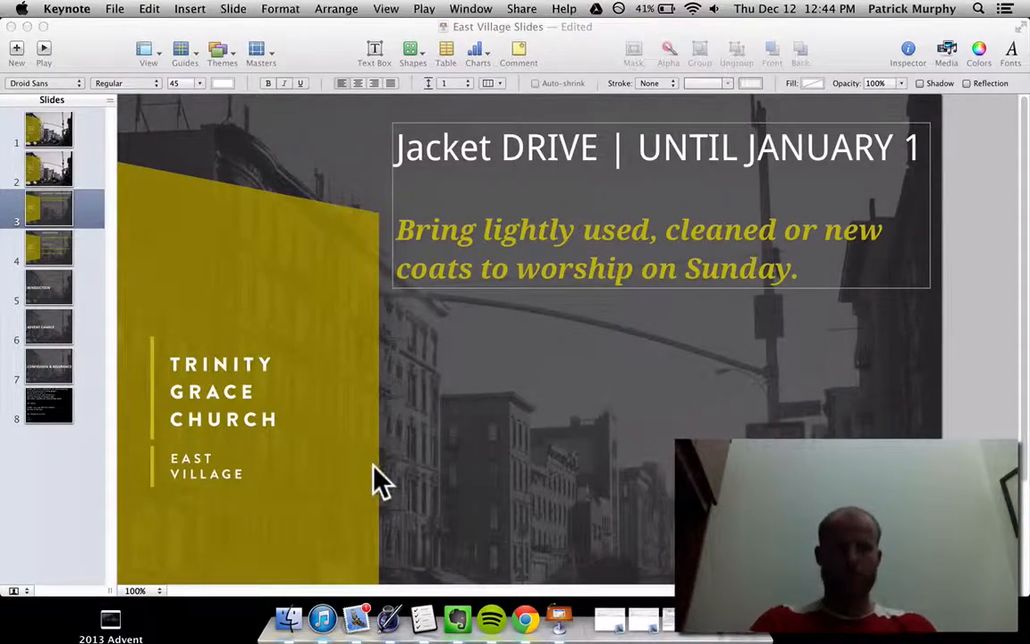
{"action": "key", "text": "cmd+h"}
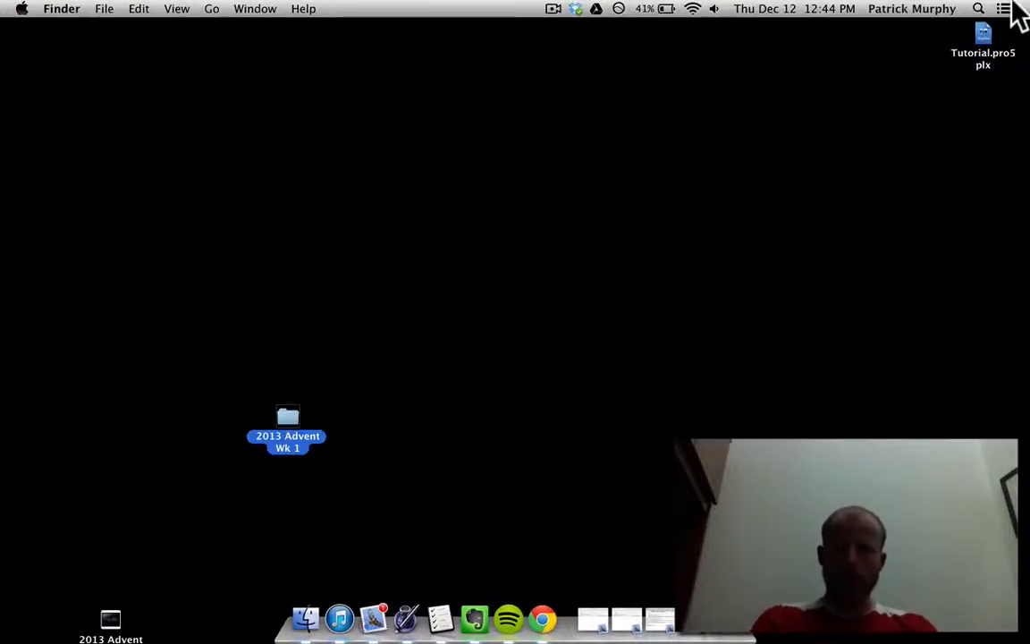
{"action": "left_click_drag", "start_coordinate": [983, 41], "coordinate": [463, 417]}
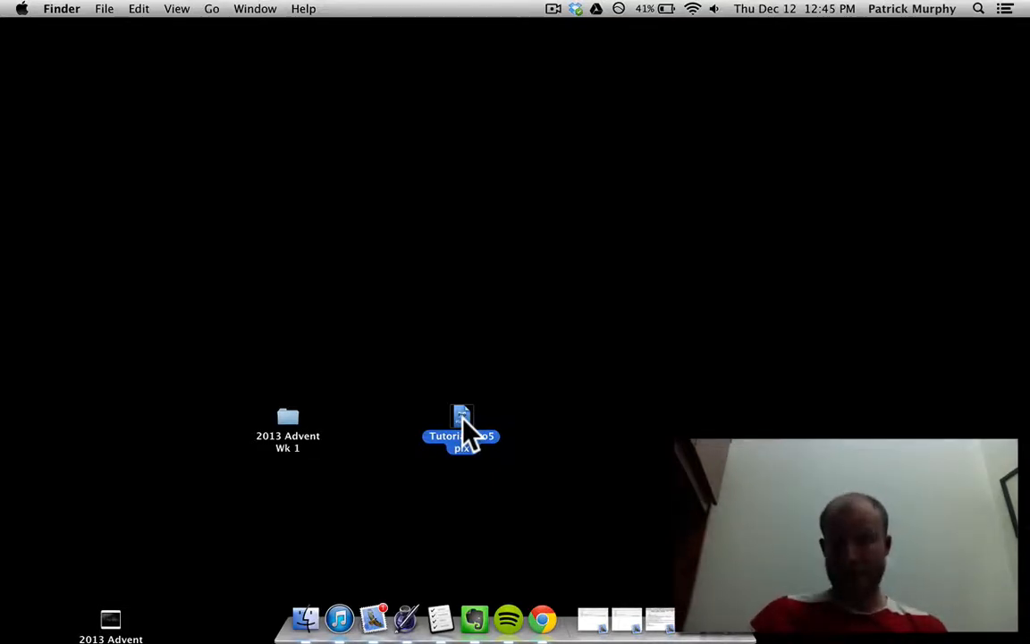
- Relaunch ProPresenter 5 and delete the Today playlist
{"action": "key", "text": "F4"}
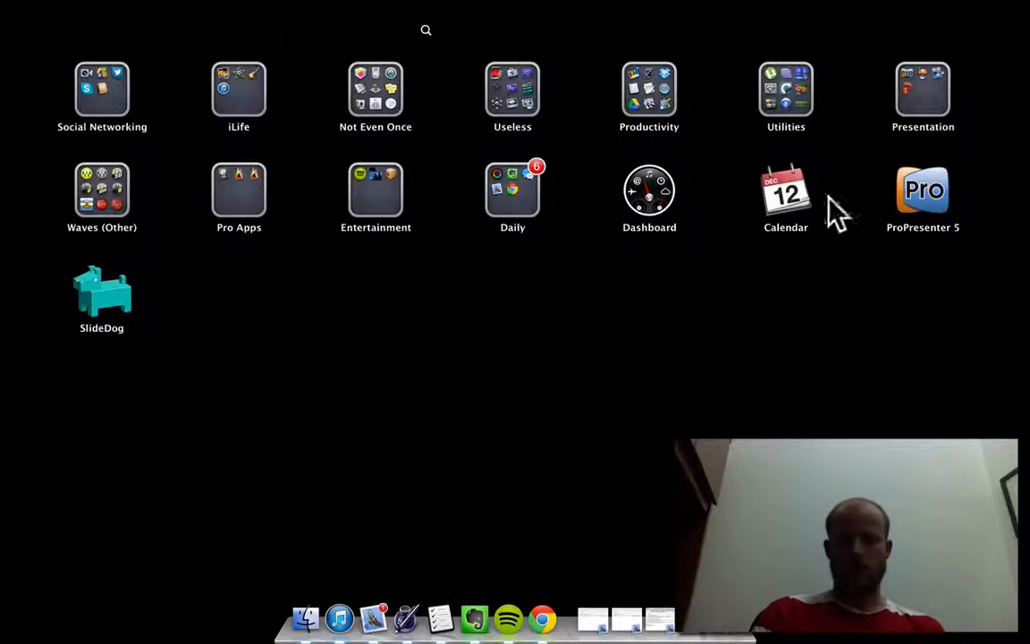
{"action": "left_click", "coordinate": [905, 217]}
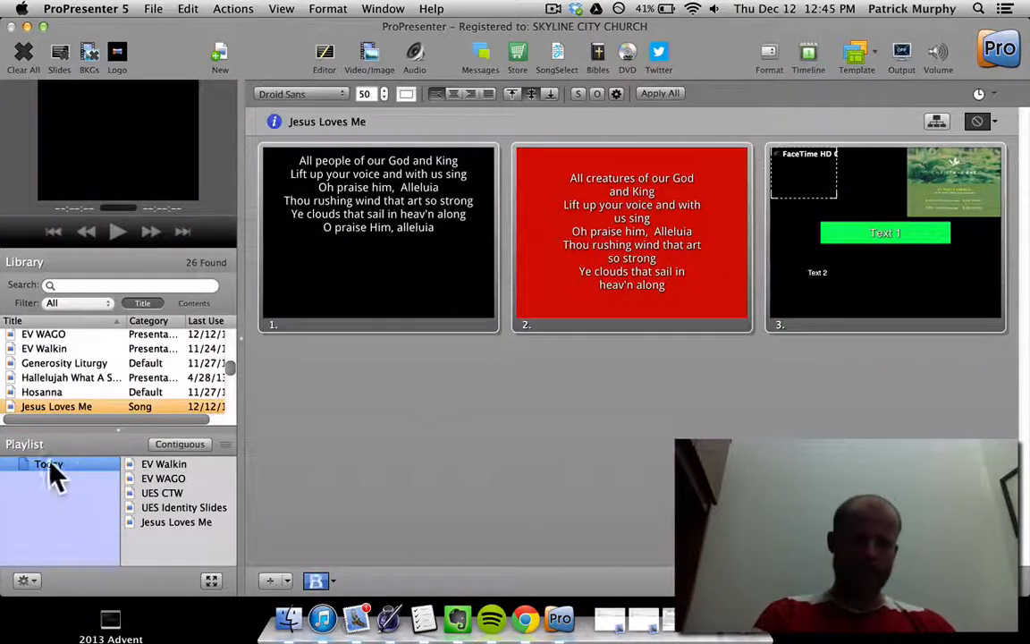
{"action": "left_click", "coordinate": [38, 467]}
{"action": "key", "text": "BackSpace"}
{"action": "key", "text": "Return"}
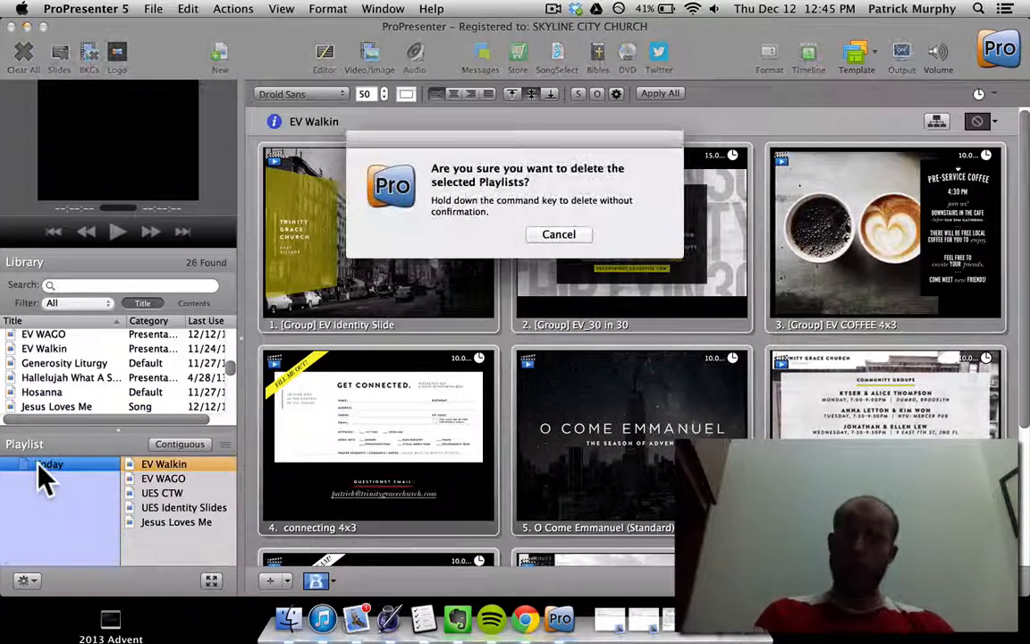
- Import the Tutorial.pro5plx playlist bundle from the Desktop
{"action": "left_click", "coordinate": [148, 9]}
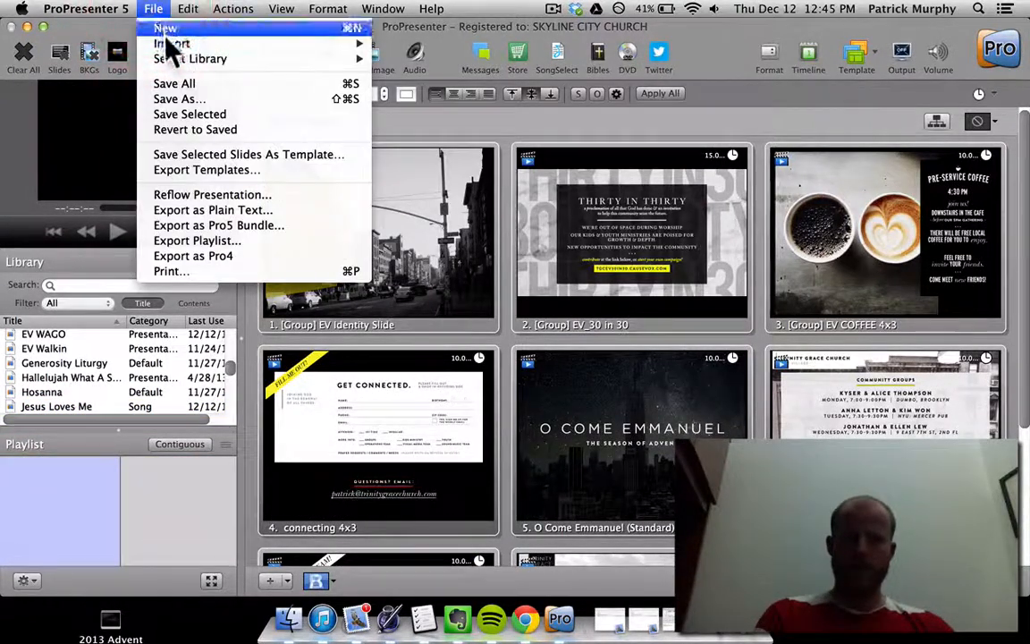
{"action": "mouse_move", "coordinate": [288, 46]}
{"action": "left_click", "coordinate": [434, 47]}
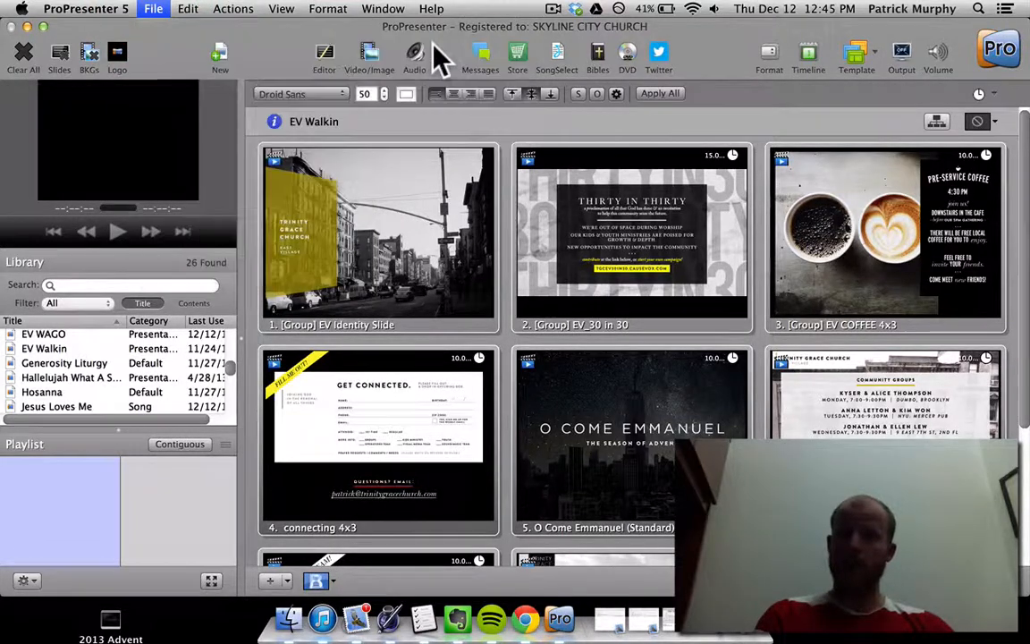
{"action": "left_click", "coordinate": [416, 174]}
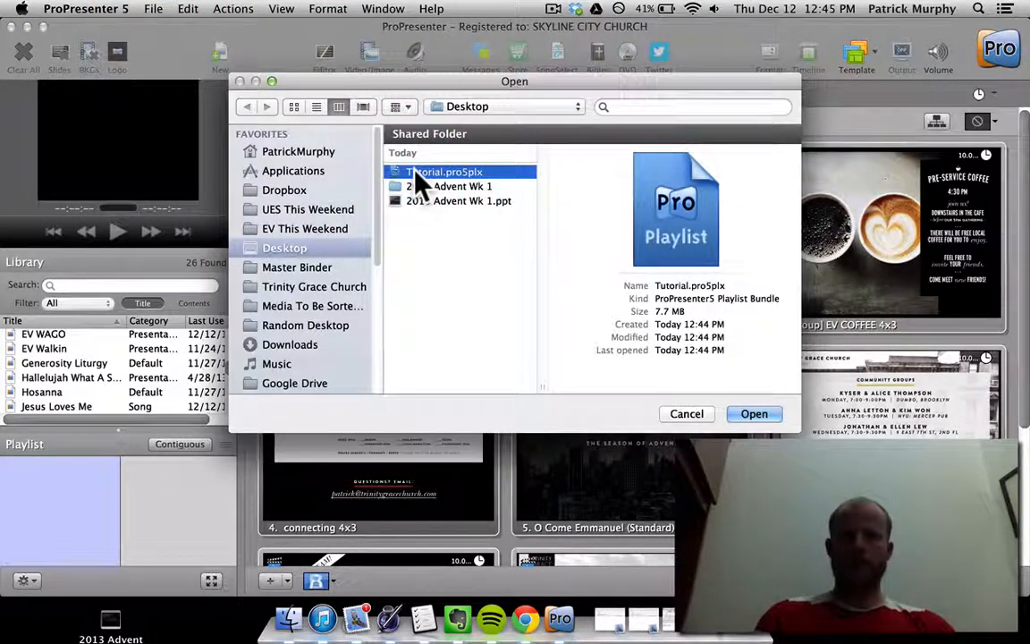
{"action": "key", "text": "Return"}
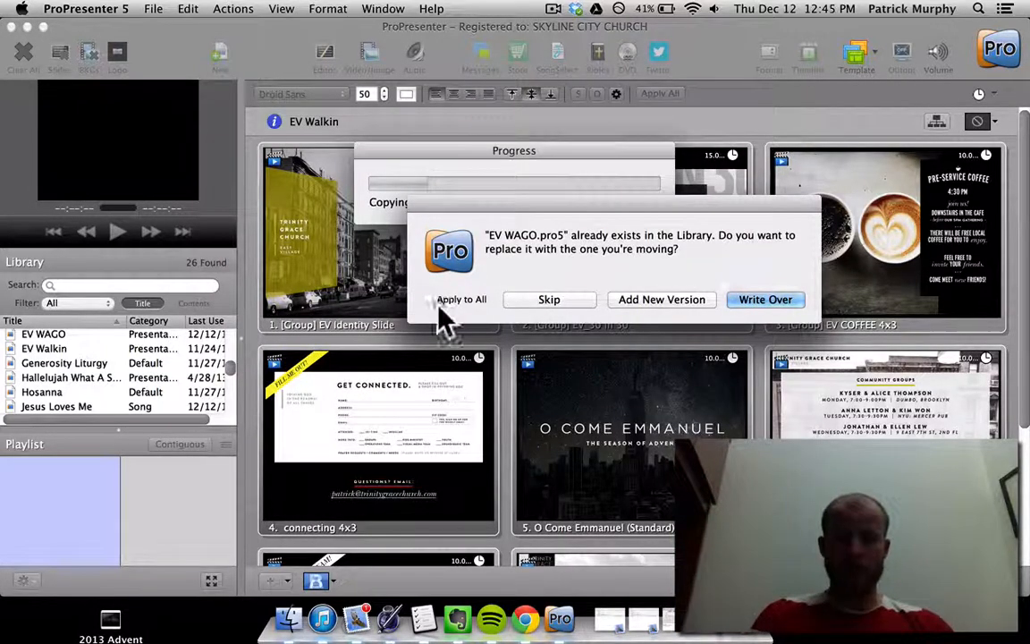
- Write over all existing library presentations and media files with the versions from the imported playlist bundle
{"action": "left_click", "coordinate": [747, 302]}
{"action": "left_click", "coordinate": [474, 301]}
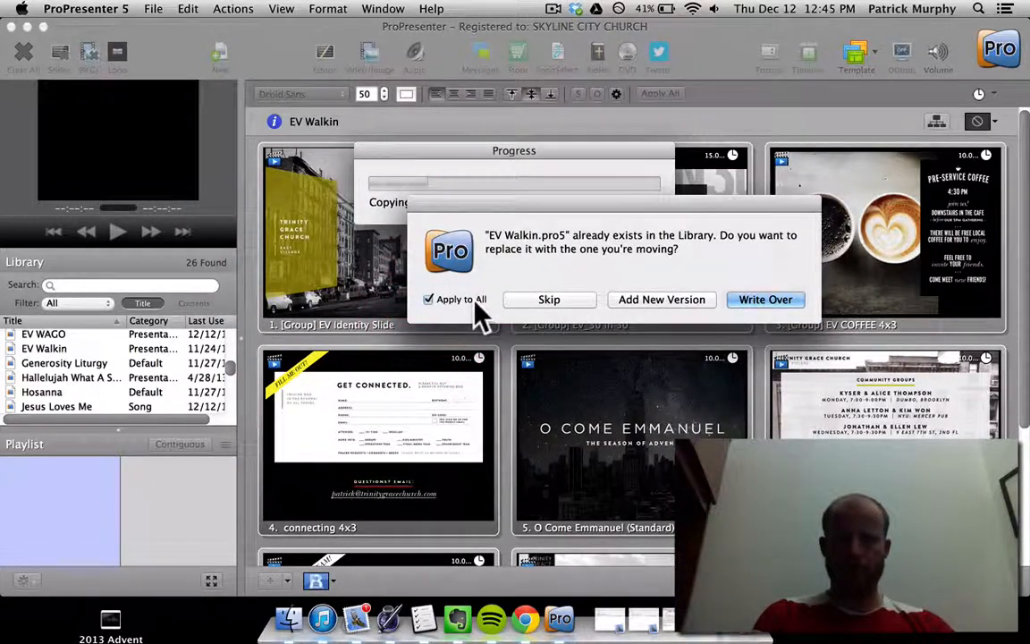
{"action": "left_click", "coordinate": [751, 300]}
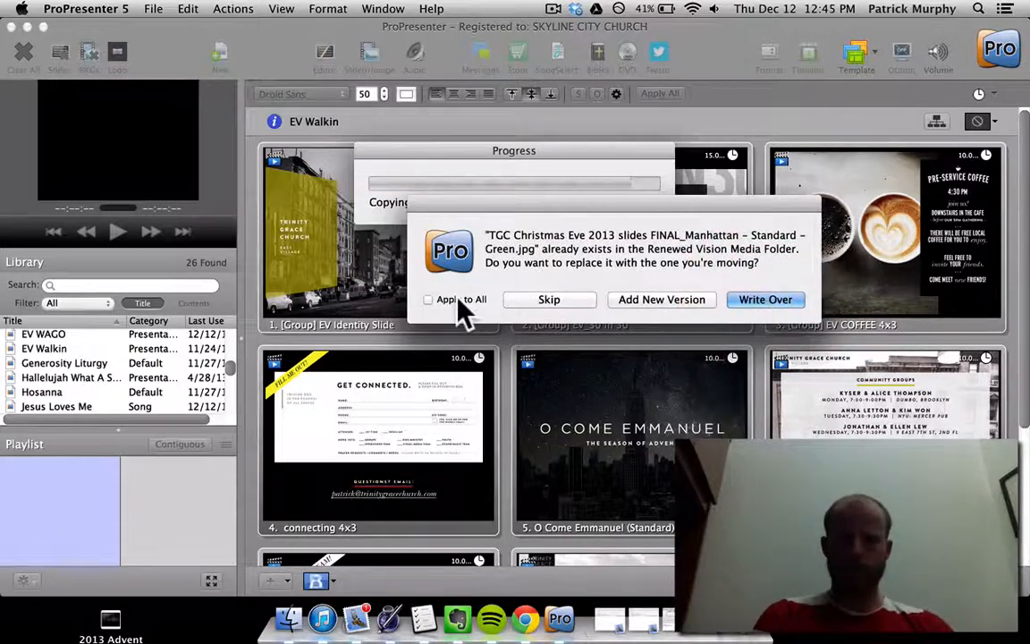
{"action": "left_click", "coordinate": [460, 301]}
{"action": "left_click", "coordinate": [774, 301]}
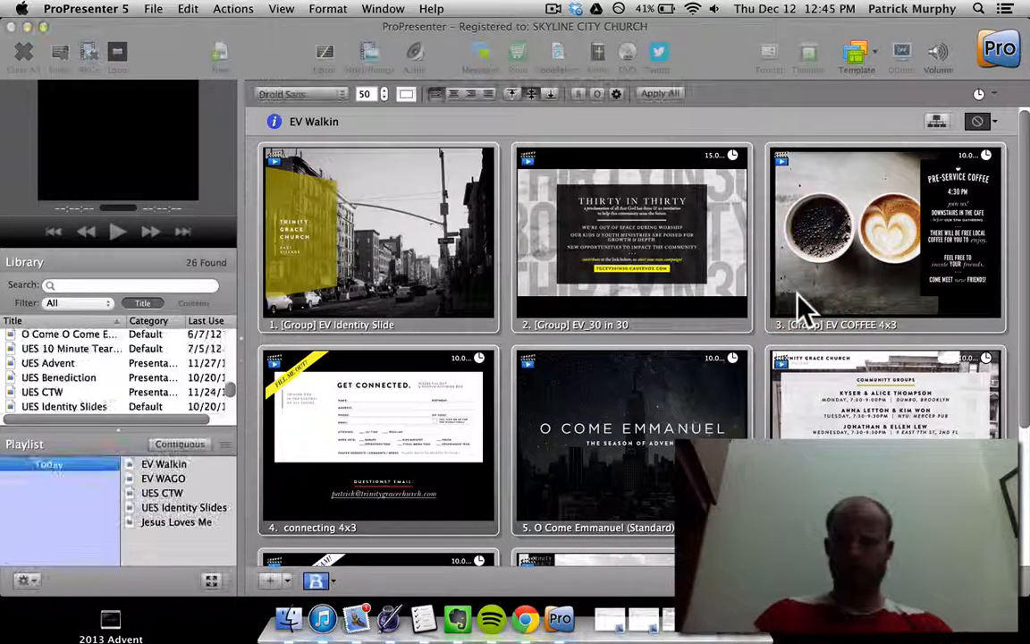
- Examine the presentations in the re-imported Today playlist, from EV Walkin to UES Identity Slides, then return to UES CTW
{"action": "left_click", "coordinate": [140, 466]}
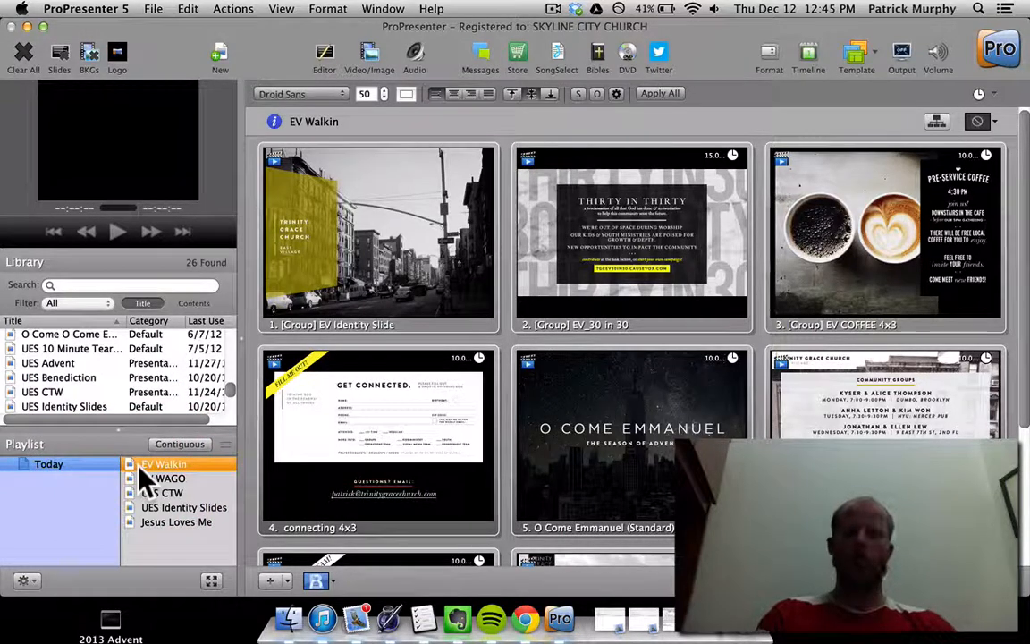
{"action": "key", "text": "Down"}
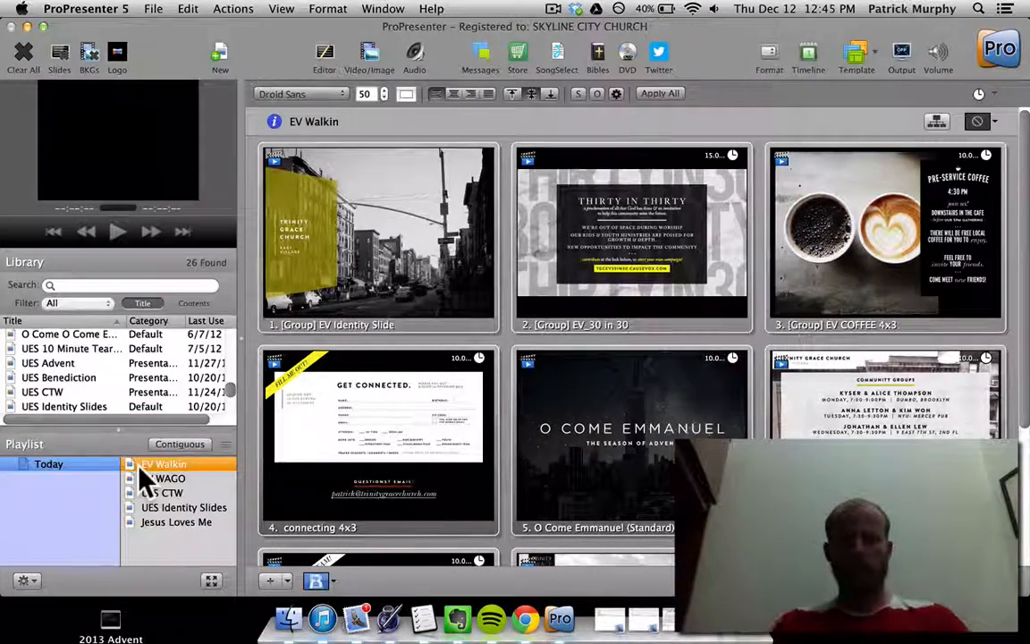
{"action": "key", "text": "Down"}
{"action": "key", "text": "Down"}
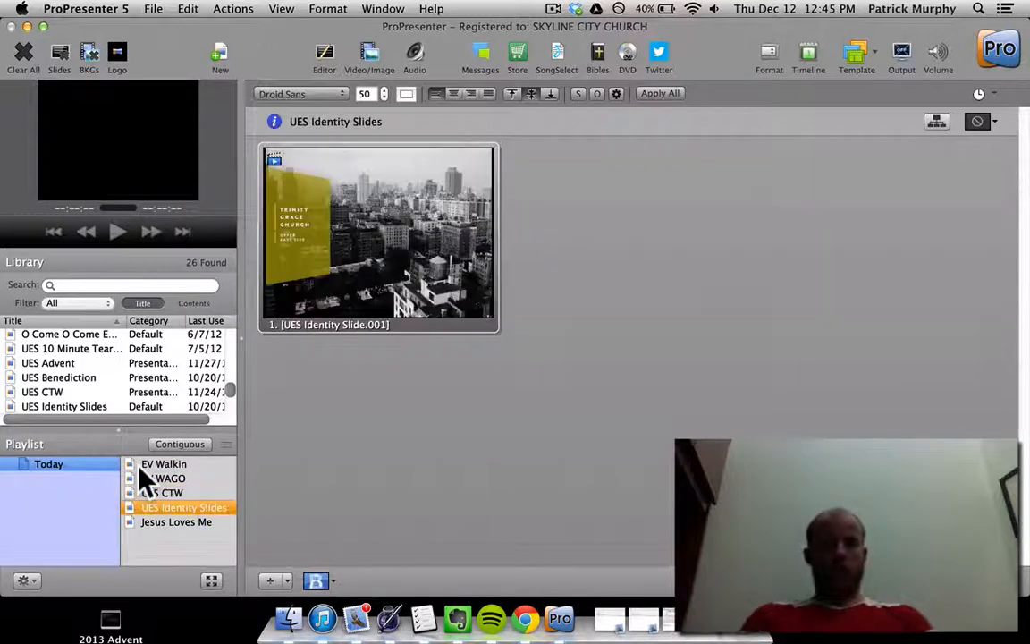
{"action": "key", "text": "Up"}
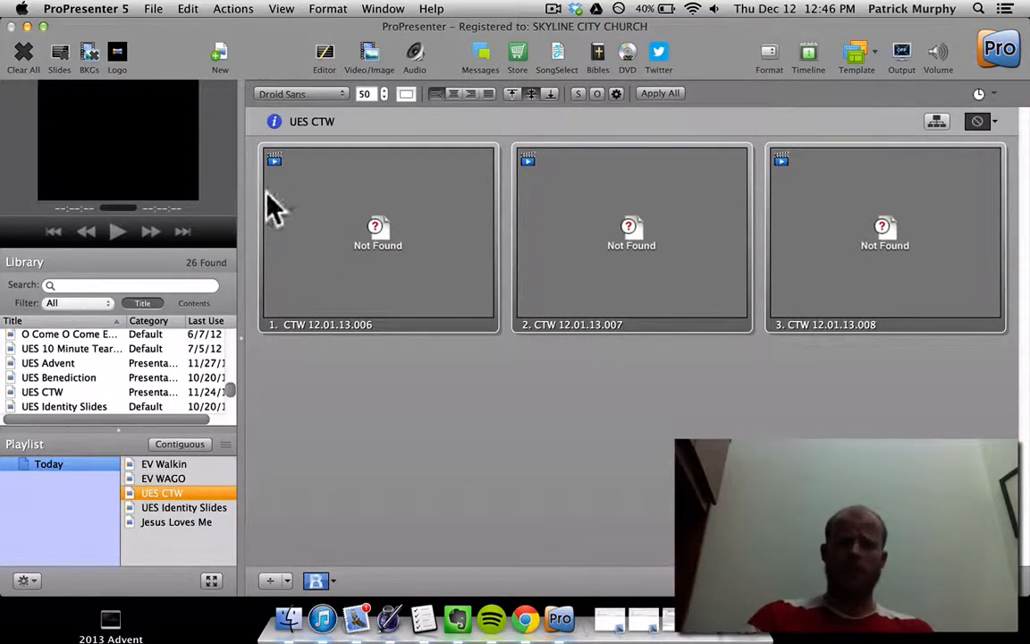
- Show the message I ROCK on the output, displayed until removed, and close the message controls
{"action": "left_click", "coordinate": [484, 54]}
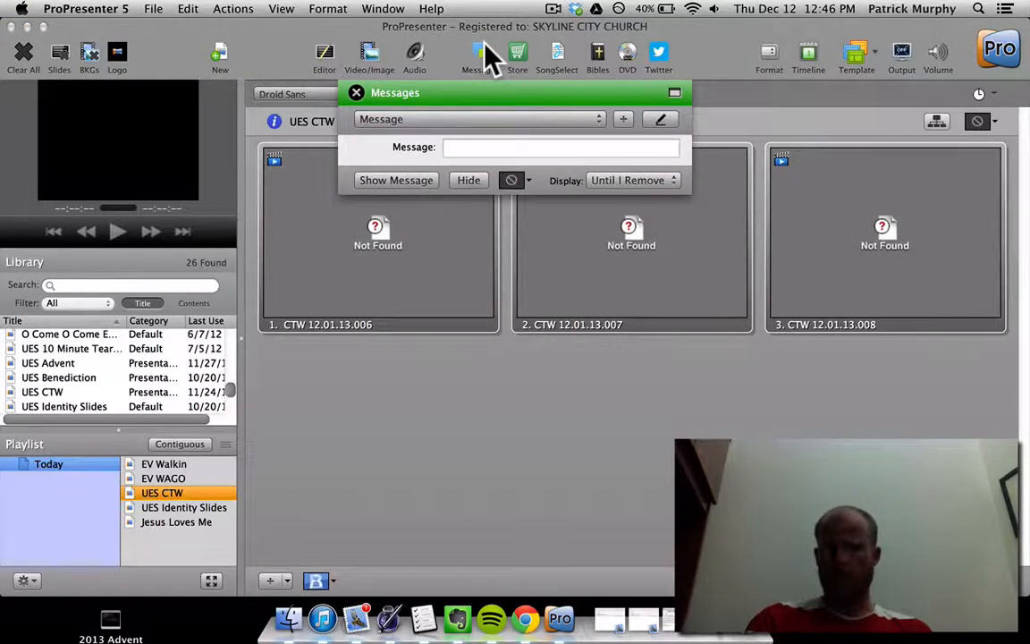
{"action": "left_click", "coordinate": [453, 146]}
{"action": "type", "text": "I ROCK"}
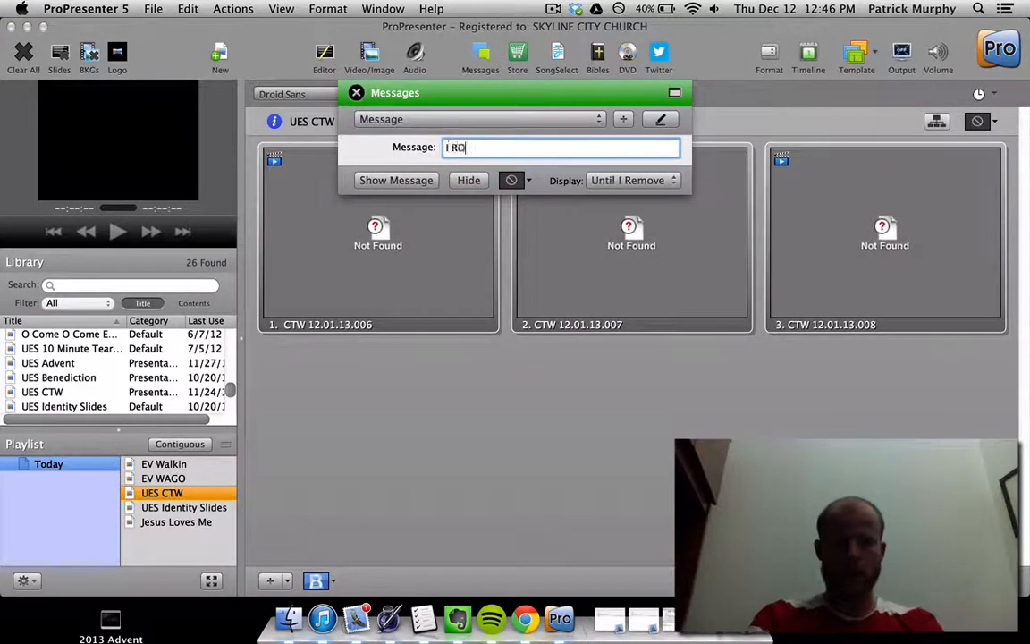
{"action": "left_click", "coordinate": [398, 182]}
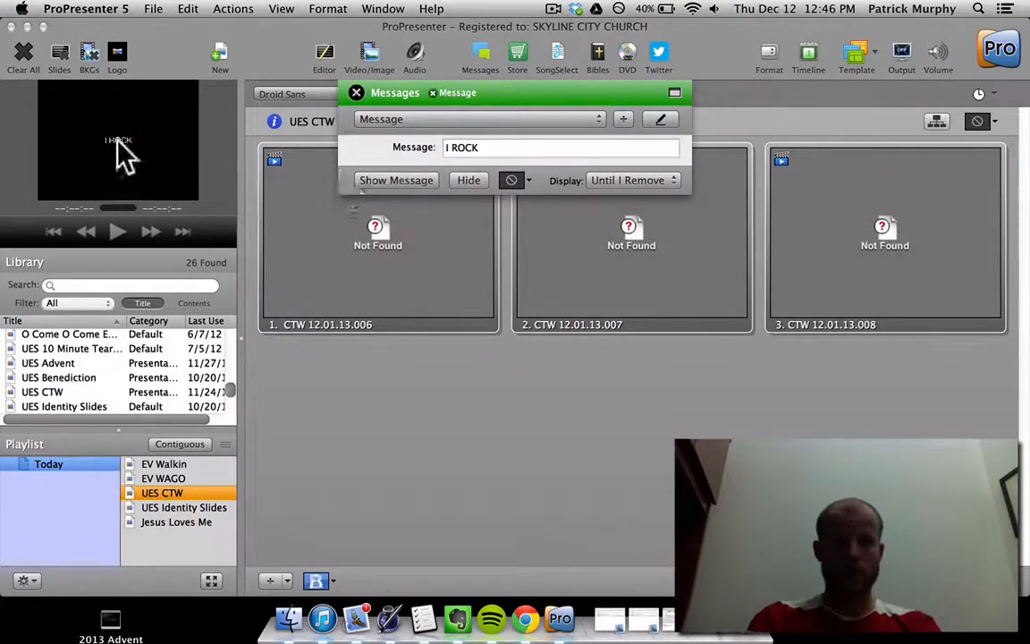
{"action": "left_click", "coordinate": [356, 93]}
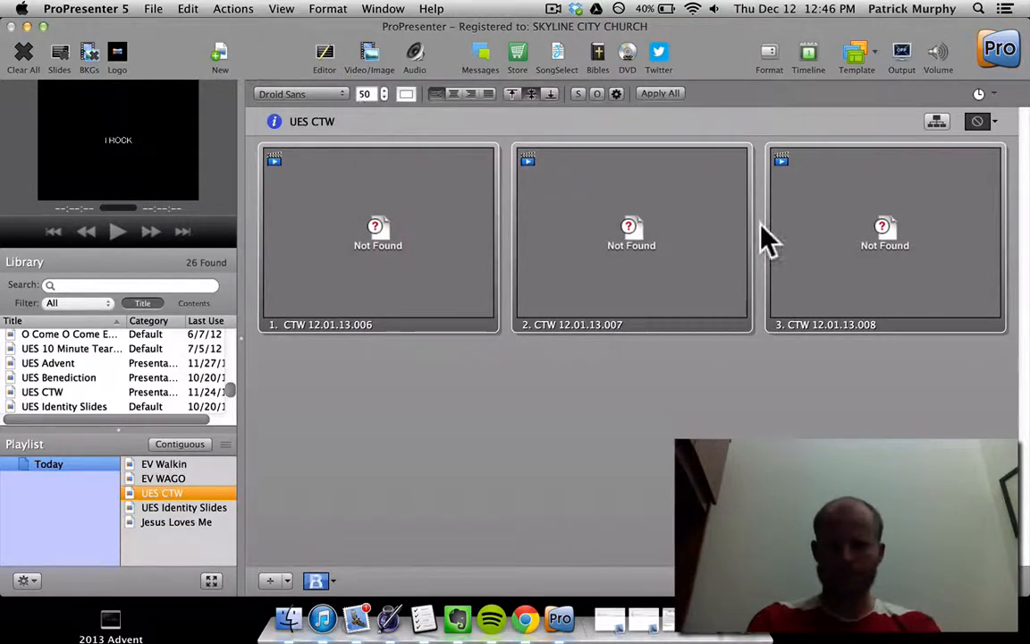
- View the Twitter feature, dismiss its account authorization without signing in, and close it to show the UES CTW timeline
{"action": "left_click", "coordinate": [660, 60]}
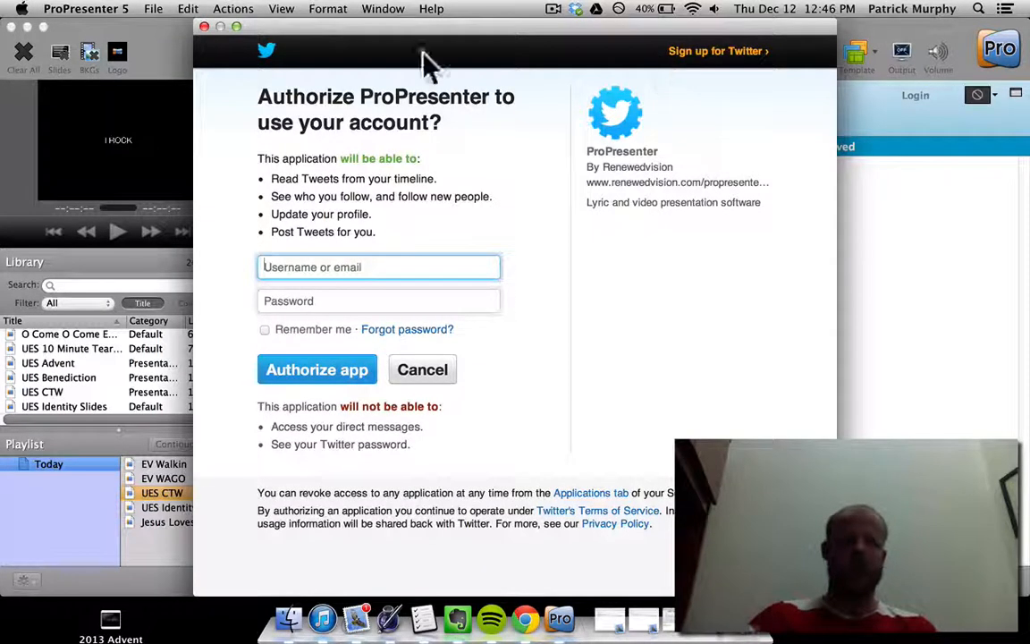
{"action": "left_click", "coordinate": [204, 26]}
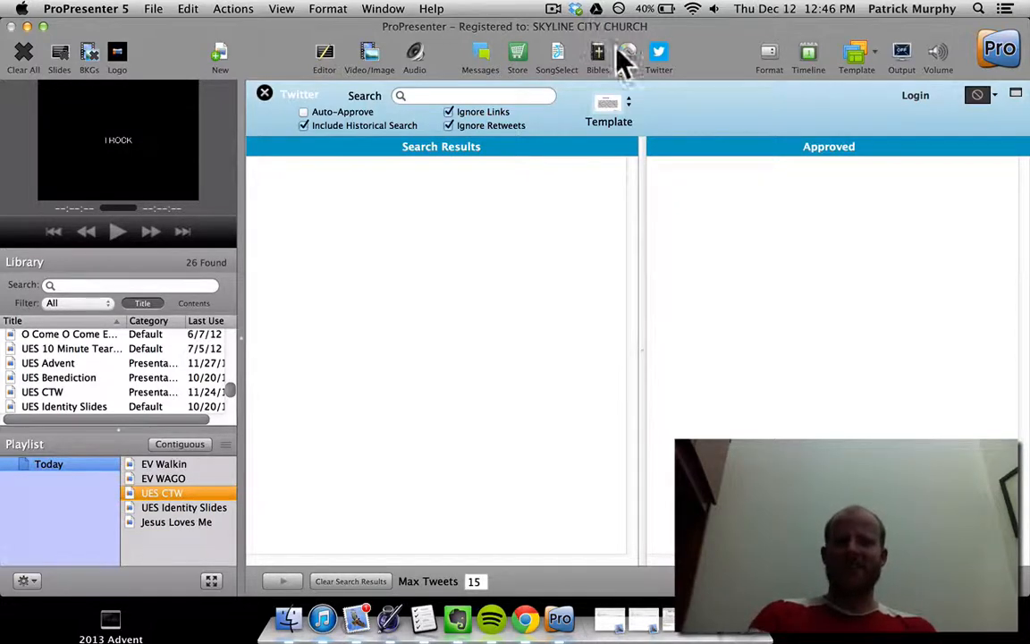
{"action": "left_click", "coordinate": [872, 64]}
{"action": "left_click", "coordinate": [807, 34]}
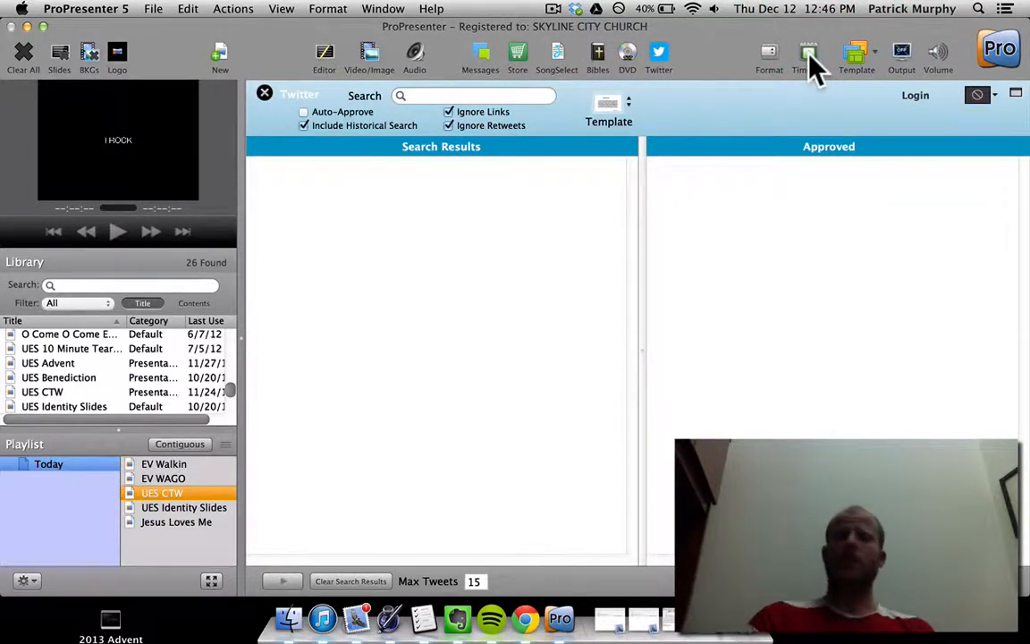
{"action": "left_click", "coordinate": [265, 93]}
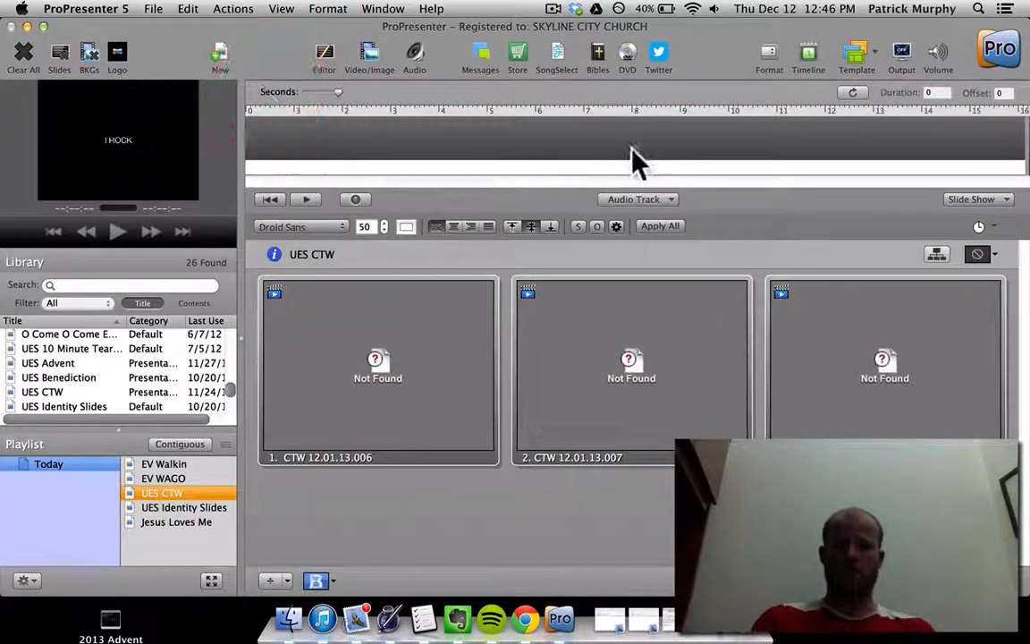
- Hide the slide timeline and quit ProPresenter 5
{"action": "left_click", "coordinate": [815, 56]}
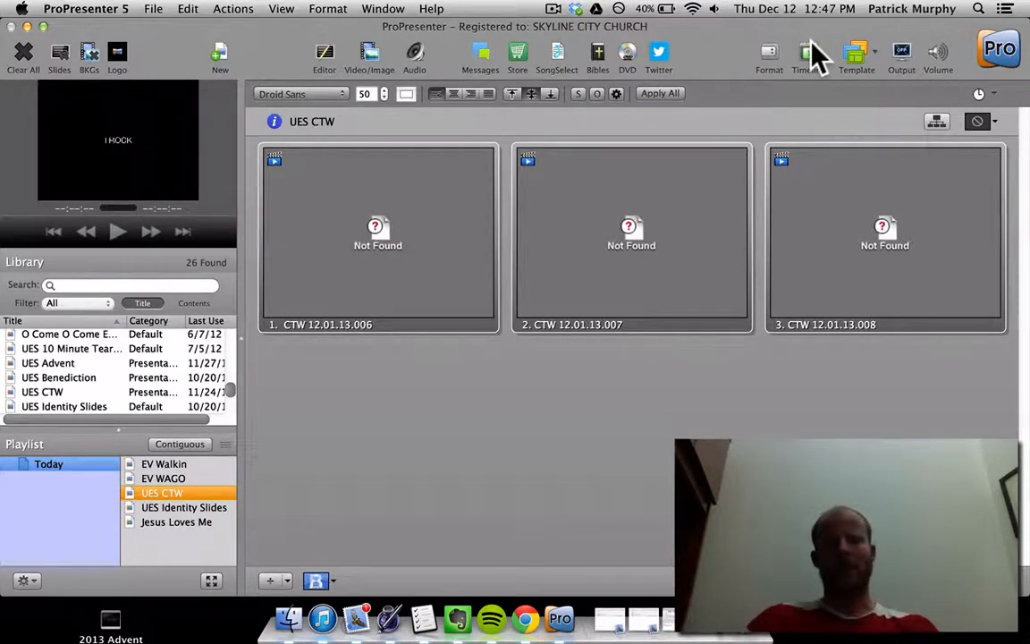
{"action": "key", "text": "super+q"}
{"action": "key", "text": "Return"}
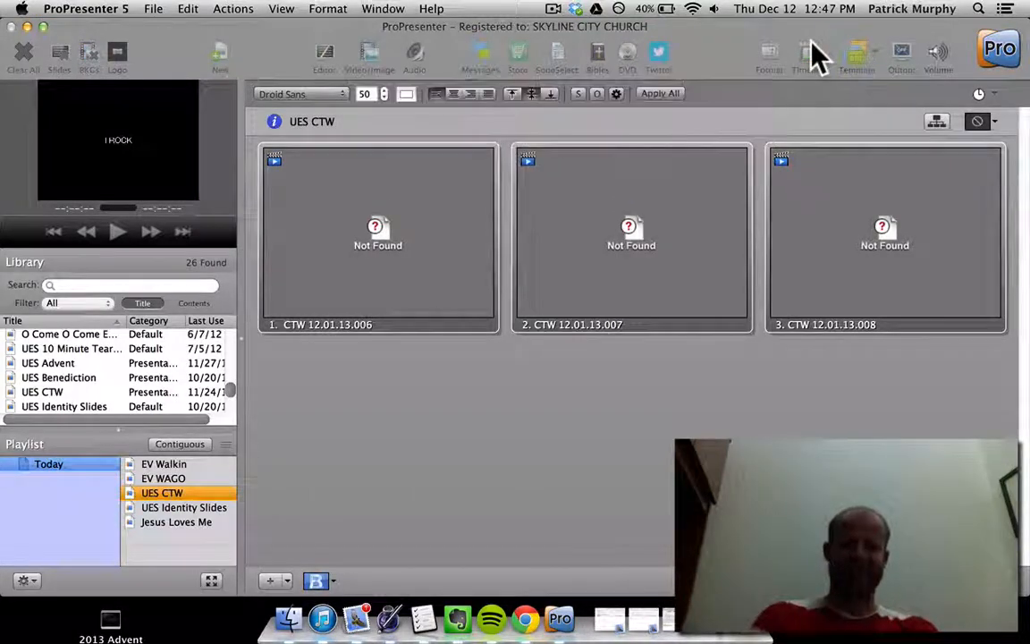